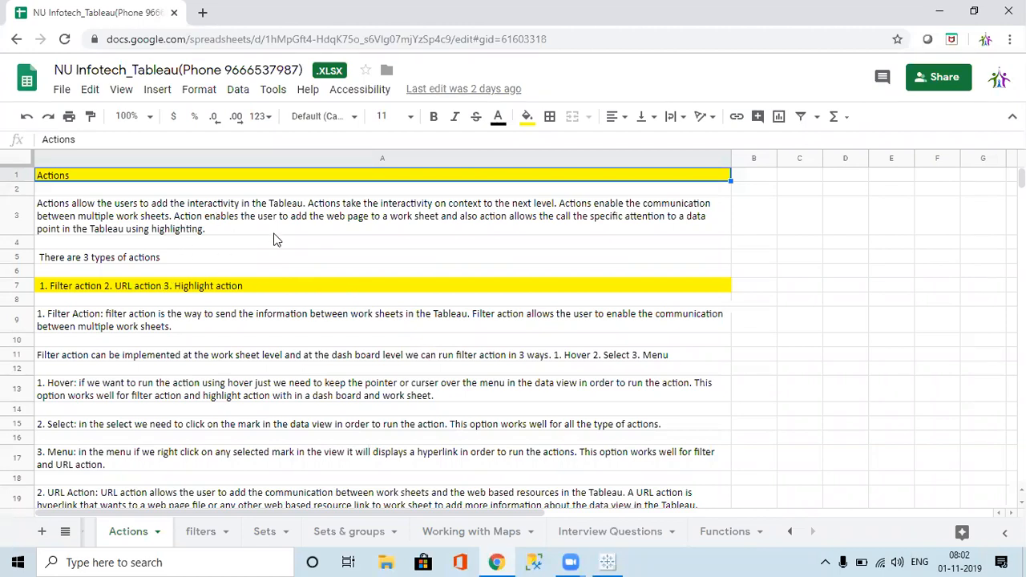
# Step: Read through the Actions notes on filter and URL actions, then peek at the other windows
pyautogui.press('Down')
pyautogui.press('Down')
pyautogui.press('Down')
pyautogui.press('Down')
pyautogui.press('Down')
pyautogui.press('Down')
pyautogui.press('Down')
pyautogui.press('Down')
pyautogui.press('Down')
pyautogui.press('Down')
pyautogui.press('Down')
pyautogui.press('Down')
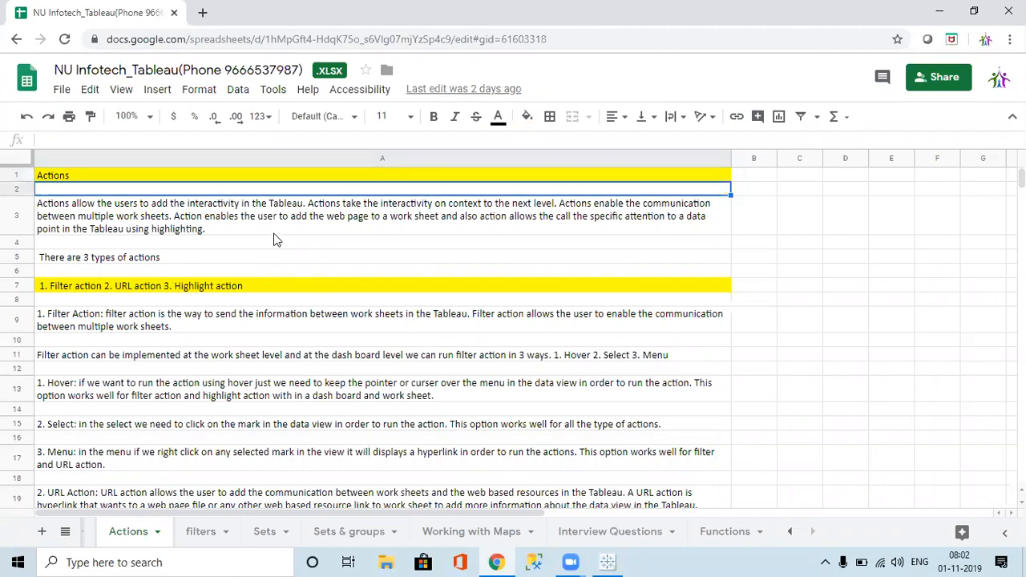
pyautogui.press('Up')
pyautogui.press('Up')
pyautogui.press('Up')
pyautogui.press('Up')
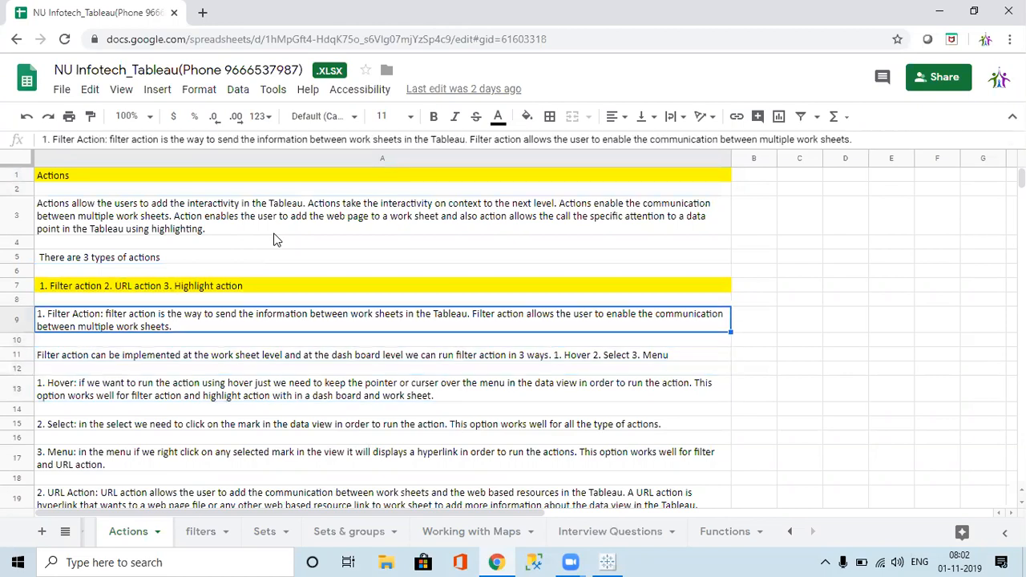
pyautogui.press('Down')
pyautogui.press('Down')
pyautogui.press('Down')
pyautogui.press('Down')
pyautogui.press('Down')
pyautogui.press('Down')
pyautogui.press('Down')
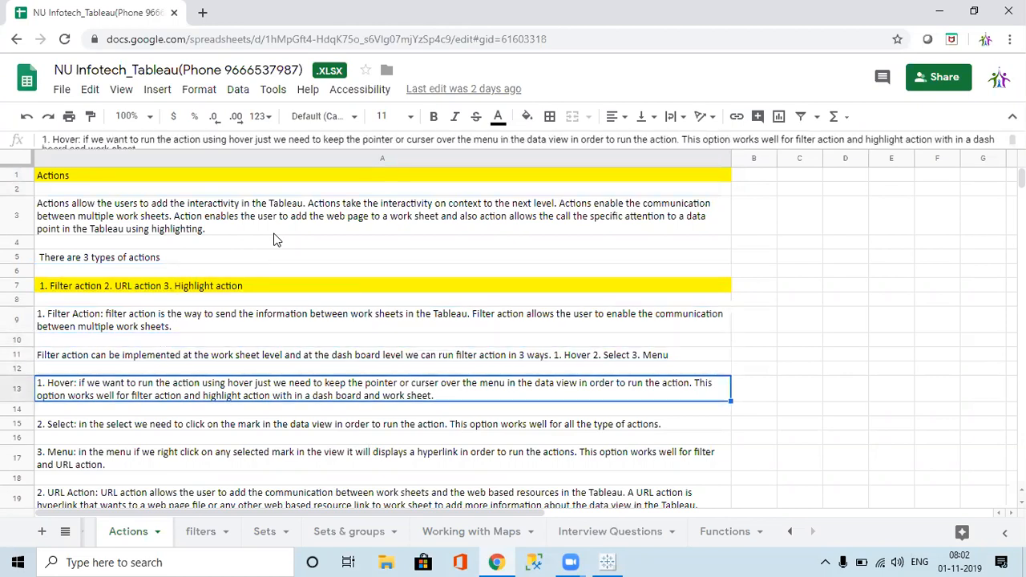
pyautogui.press('Down')
pyautogui.press('Down')
pyautogui.press('Down')
pyautogui.press('Down')
pyautogui.press('Down')
pyautogui.press('Down')
pyautogui.press('Down')
pyautogui.press('Down')
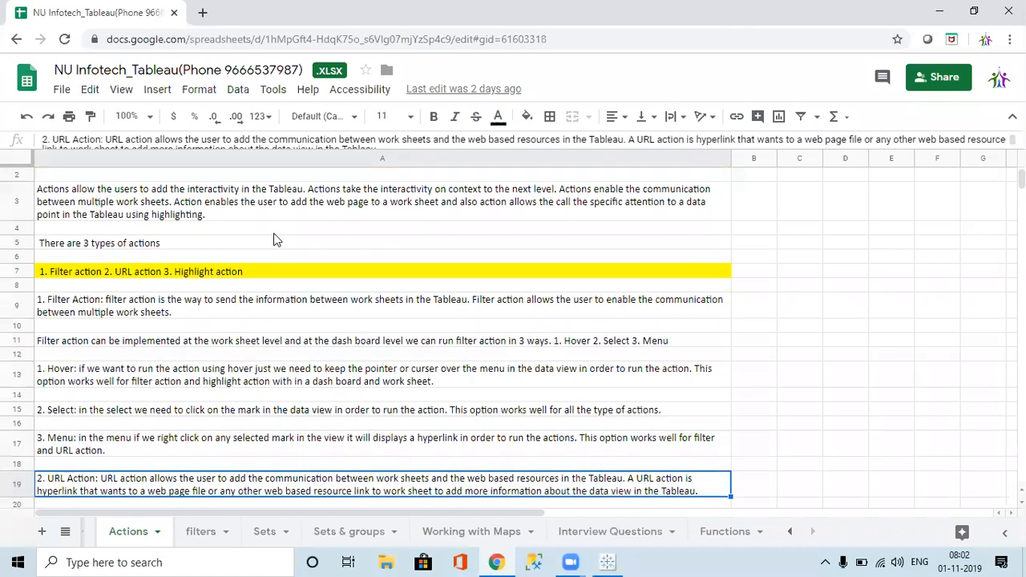
pyautogui.press('Down')
pyautogui.press('Down')
pyautogui.press('Down')
pyautogui.press('Down')
pyautogui.press('Up')
pyautogui.press('Up')
pyautogui.press('Up')
pyautogui.press('Up')
pyautogui.press('Up')
pyautogui.press('Up')
pyautogui.press('Up')
pyautogui.press('Up')
pyautogui.press('Up')
pyautogui.press('Up')
pyautogui.press('Up')
pyautogui.press('Up')
pyautogui.press('Up')
pyautogui.press('Up')
pyautogui.press('Up')
pyautogui.press('Up')
pyautogui.press('Up')
pyautogui.press('Up')
pyautogui.press('Up')
pyautogui.press('Up')
pyautogui.press('Up')
pyautogui.press('Up')
pyautogui.press('Up')
pyautogui.press('Up')
pyautogui.press('Up')
pyautogui.press('Up')
pyautogui.press('Up')
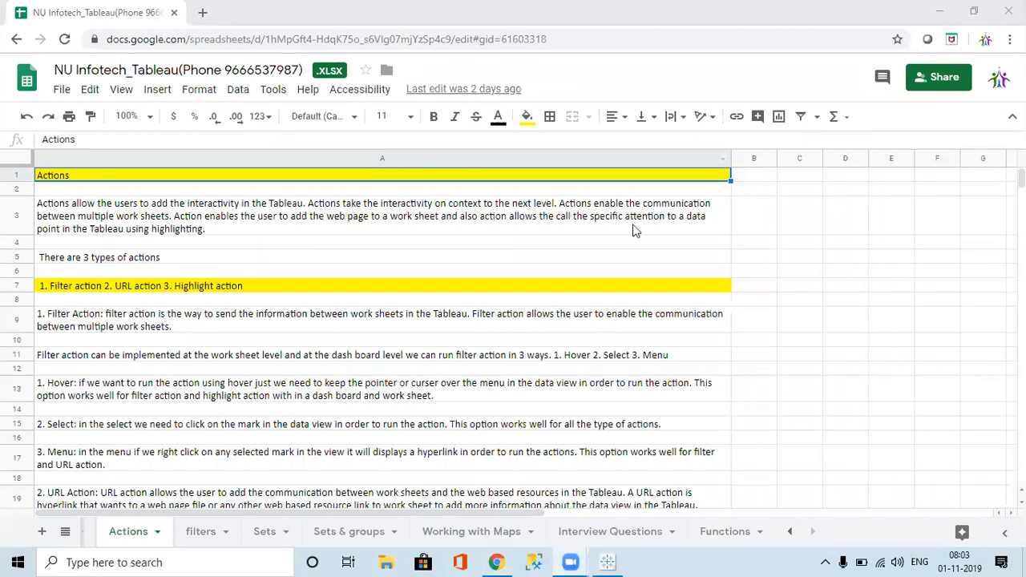
pyautogui.hotkey('alt', 'Tab')
# Step: Bring Tableau forward, open and cancel the empty sheet's tooltip editor, then view Sheet 1
pyautogui.click(609, 560)
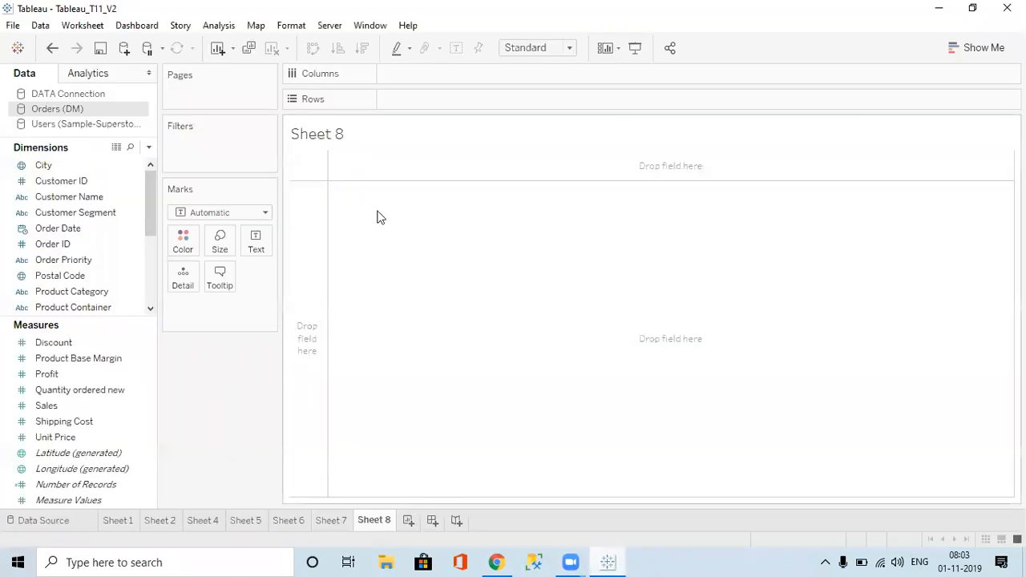
pyautogui.click(90, 25)
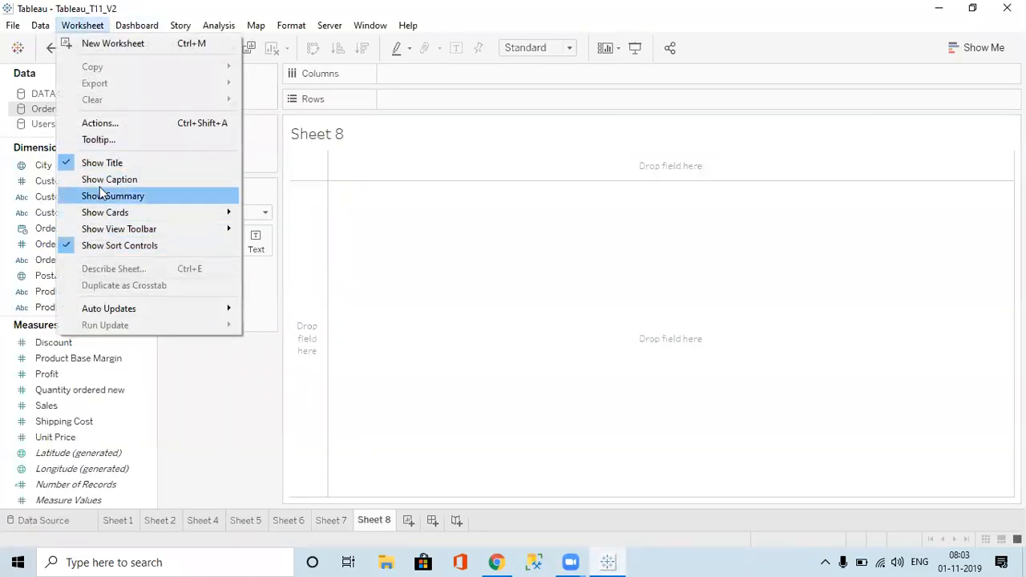
pyautogui.moveTo(136, 25)
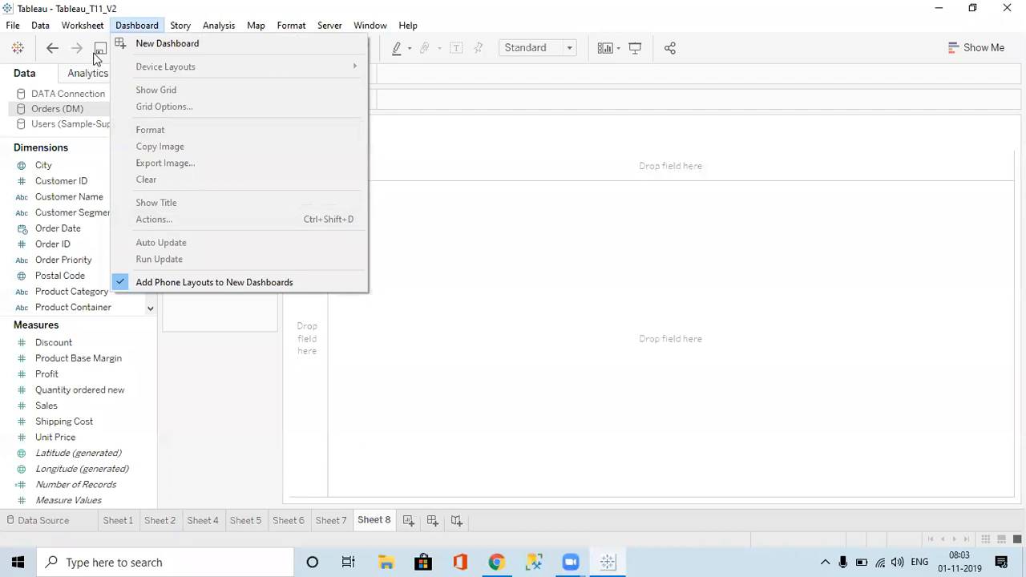
pyautogui.moveTo(90, 22)
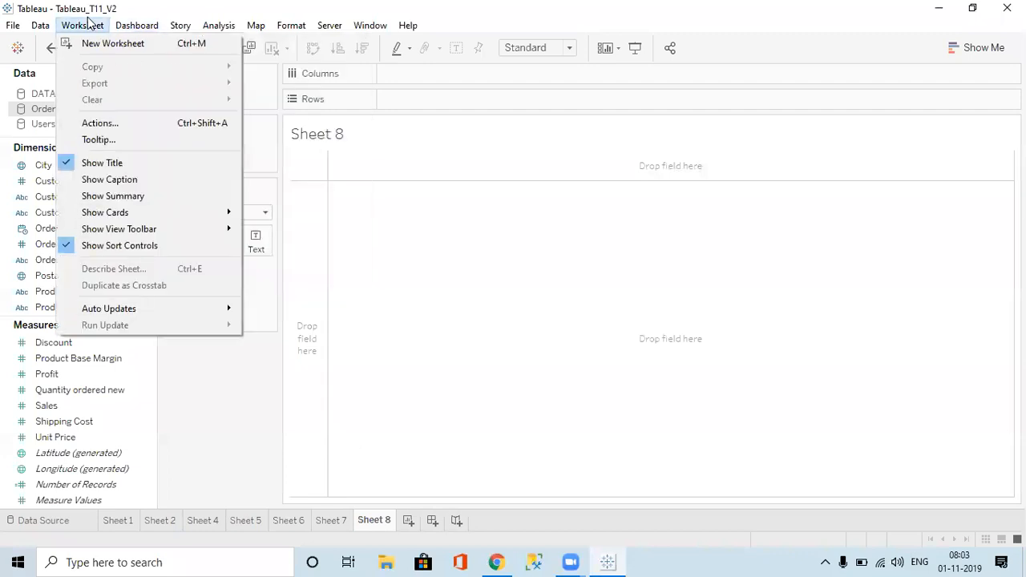
pyautogui.click(116, 141)
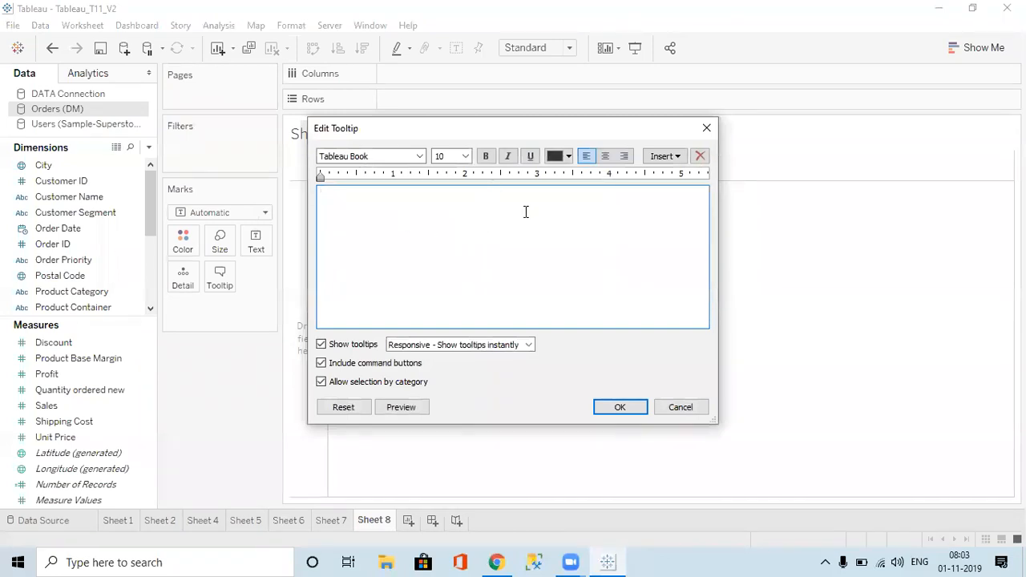
pyautogui.click(706, 130)
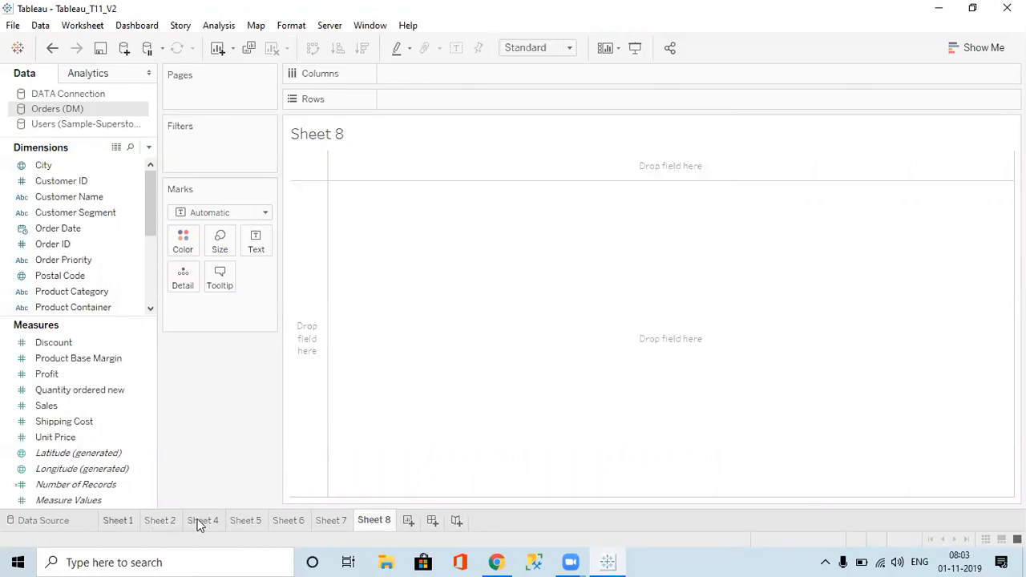
pyautogui.click(131, 521)
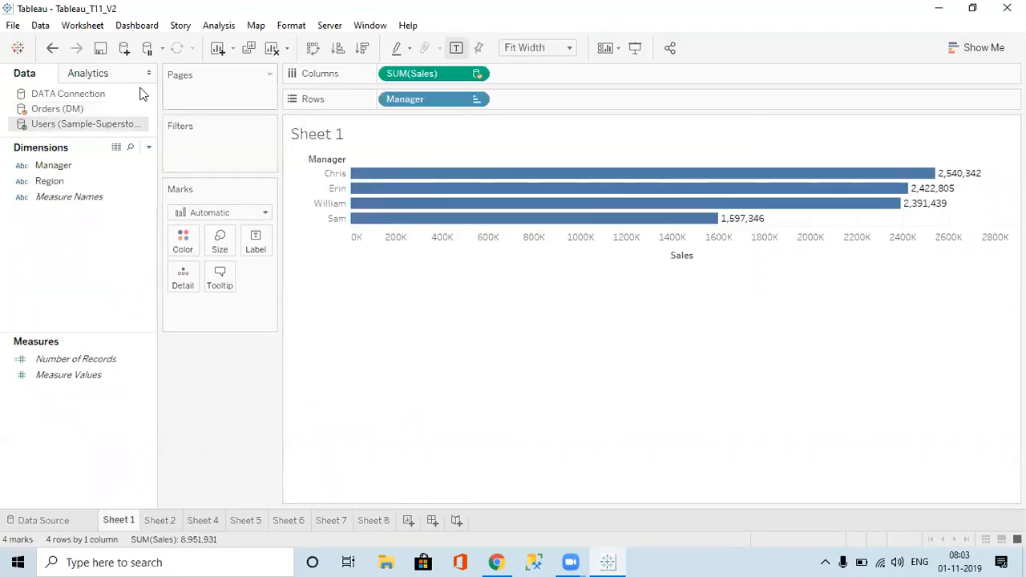
pyautogui.click(88, 26)
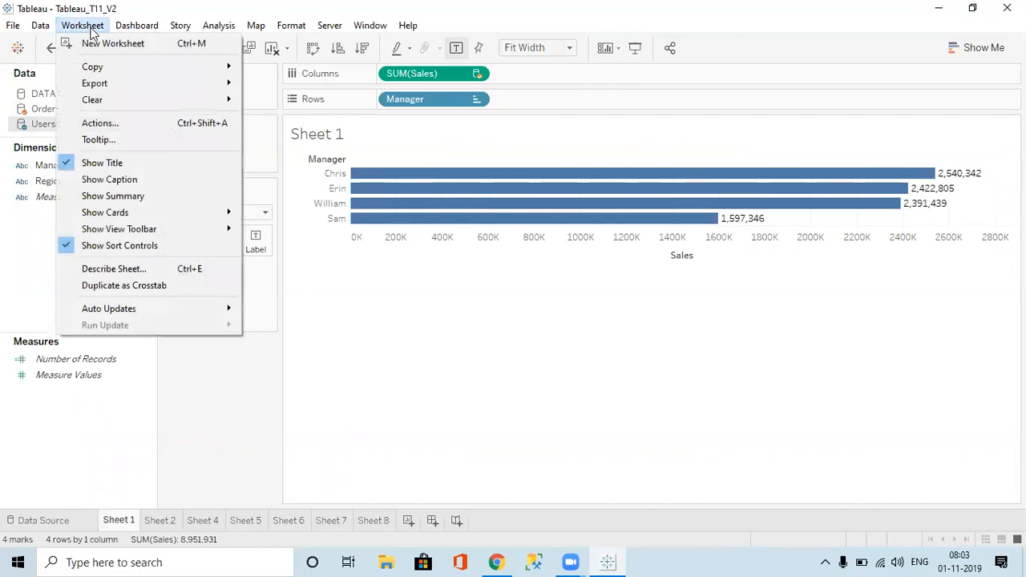
pyautogui.click(111, 140)
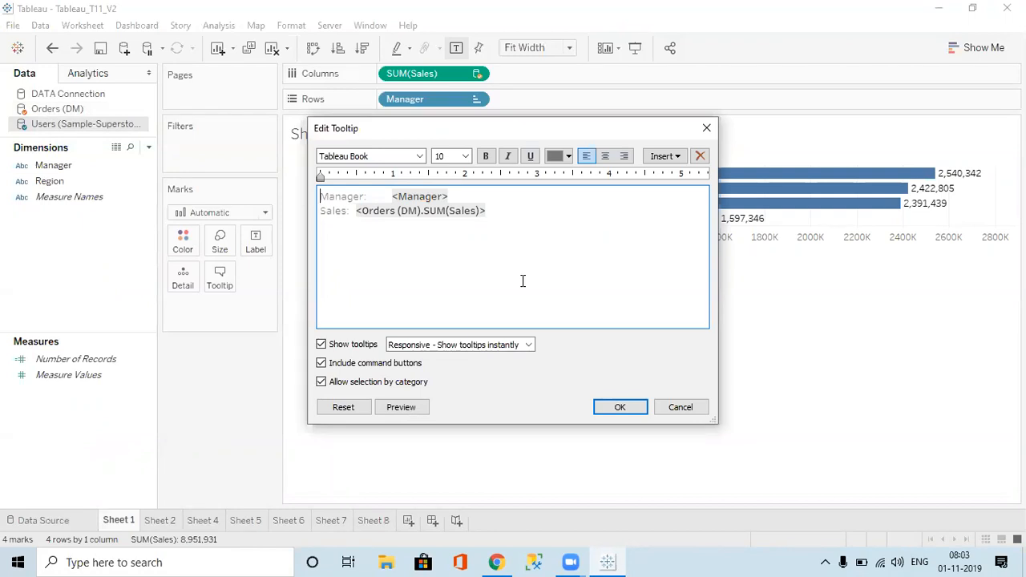
pyautogui.click(706, 128)
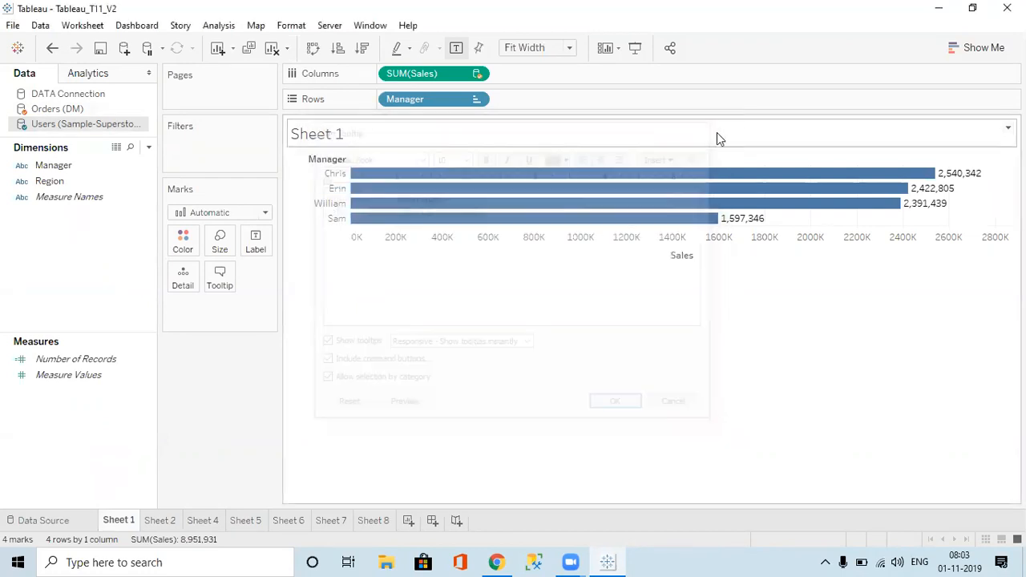
pyautogui.moveTo(727, 182)
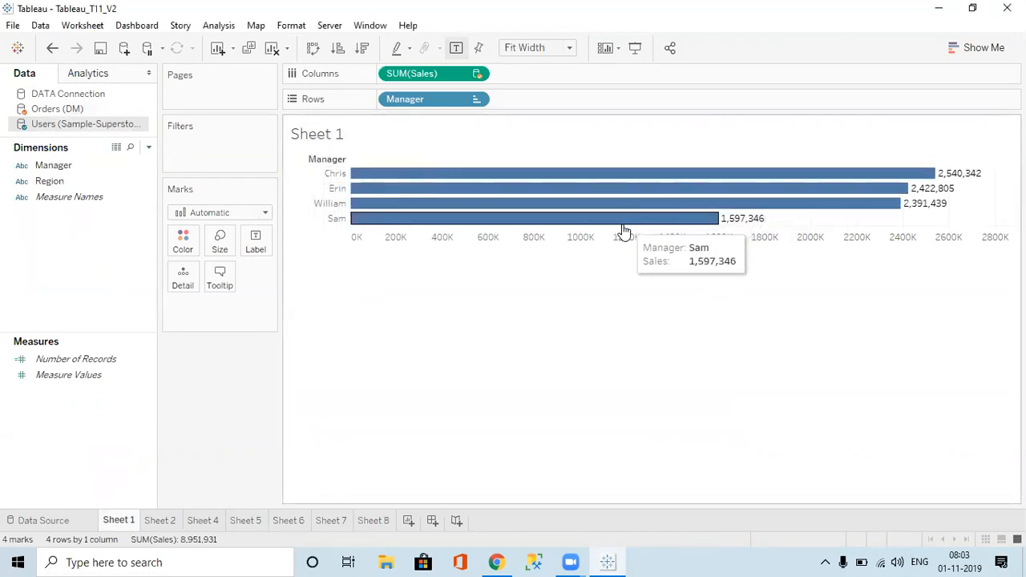
# Step: Toggle Sheet 1's title, caption and summary on and off, leaving only the title shown
pyautogui.click(80, 29)
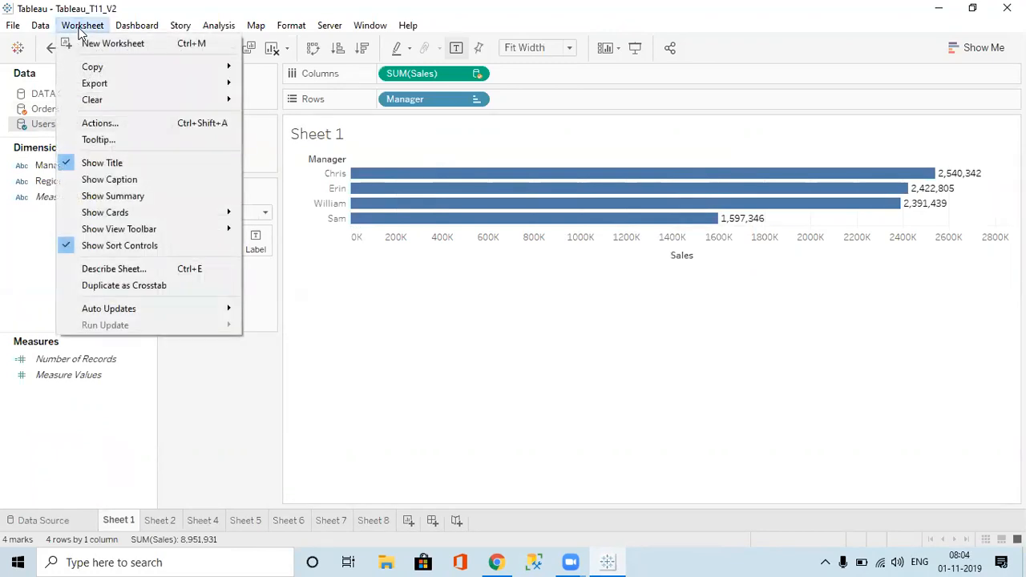
pyautogui.click(121, 162)
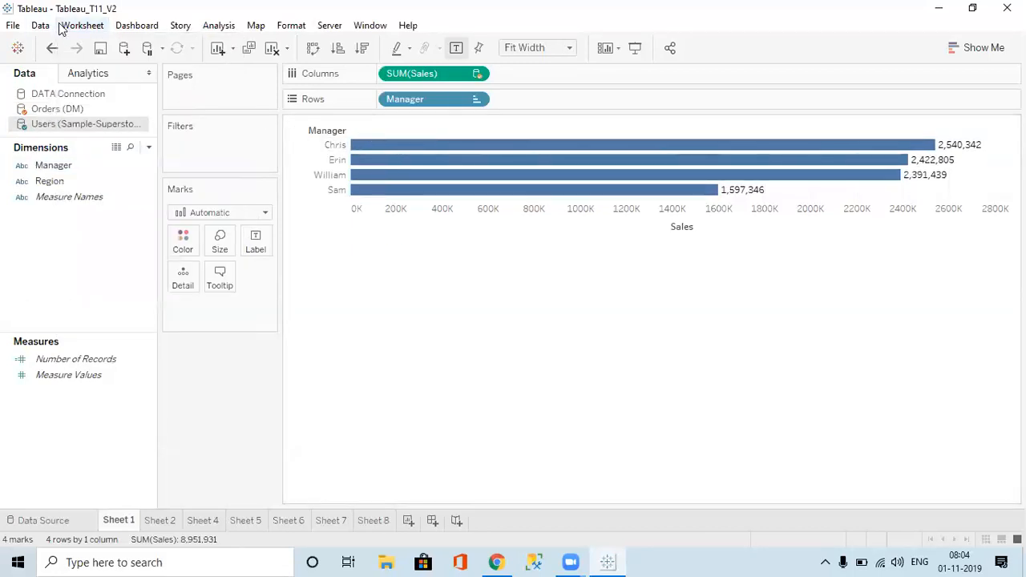
pyautogui.click(88, 26)
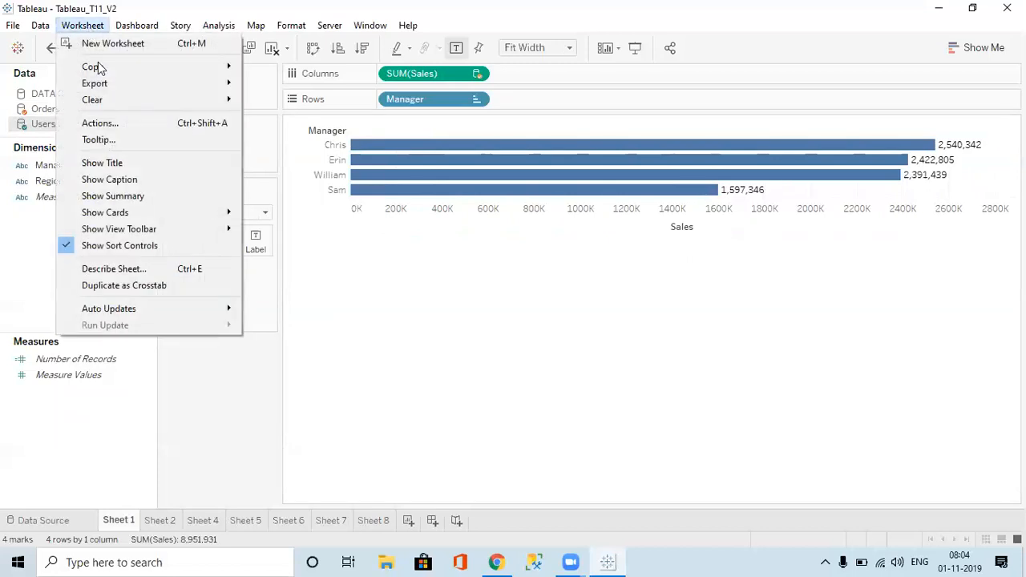
pyautogui.click(118, 163)
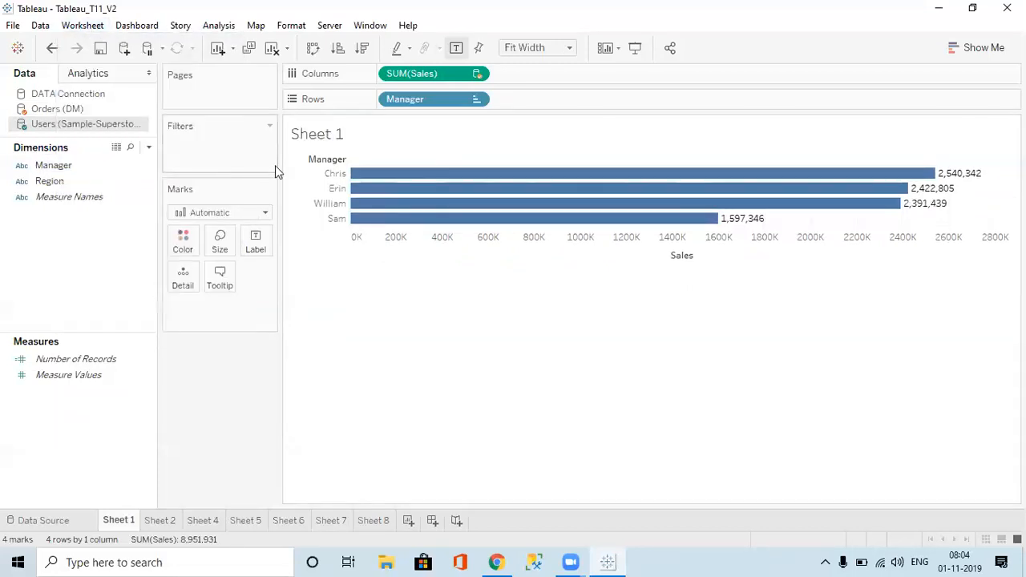
pyautogui.click(81, 26)
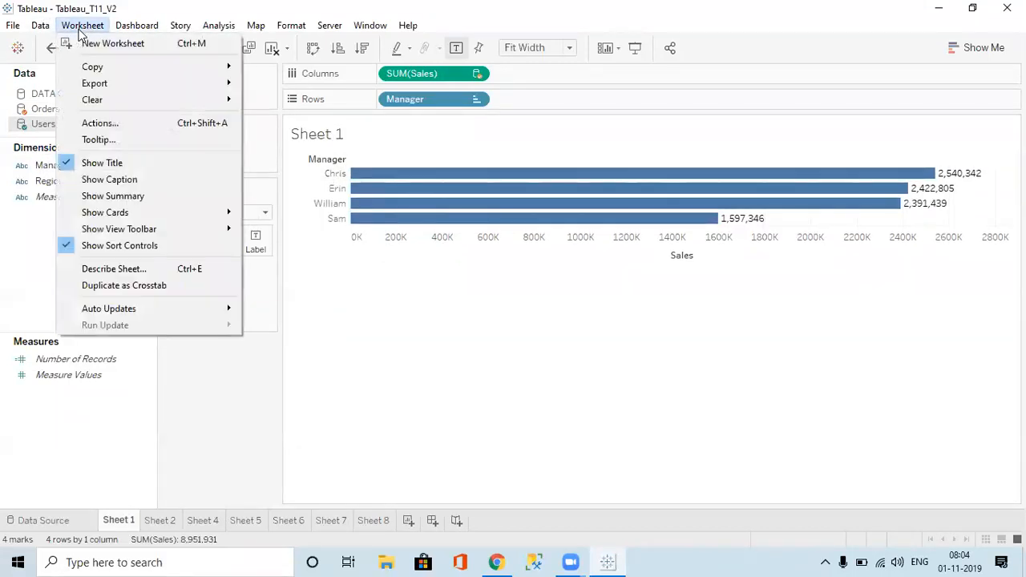
pyautogui.click(110, 181)
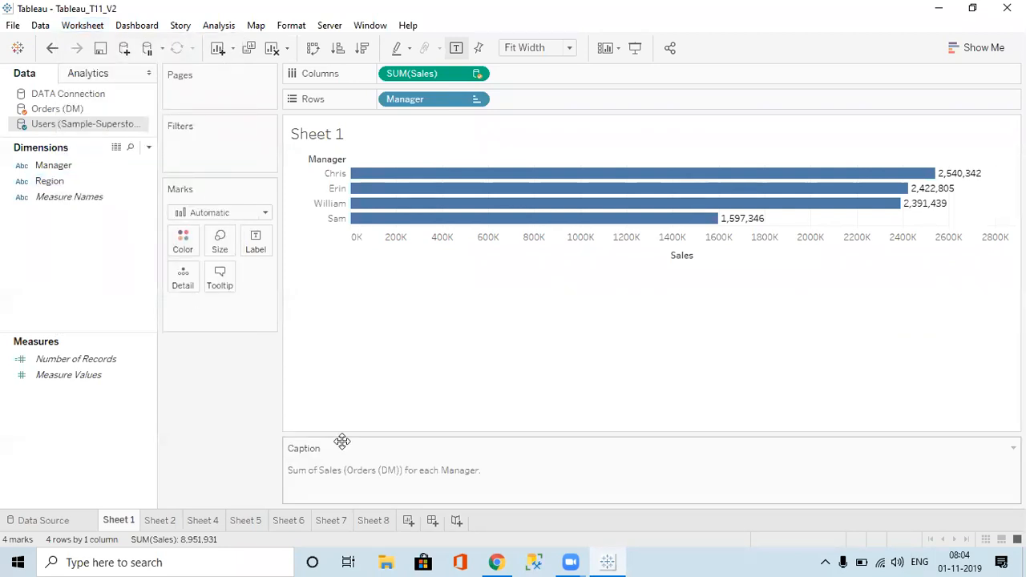
pyautogui.click(94, 26)
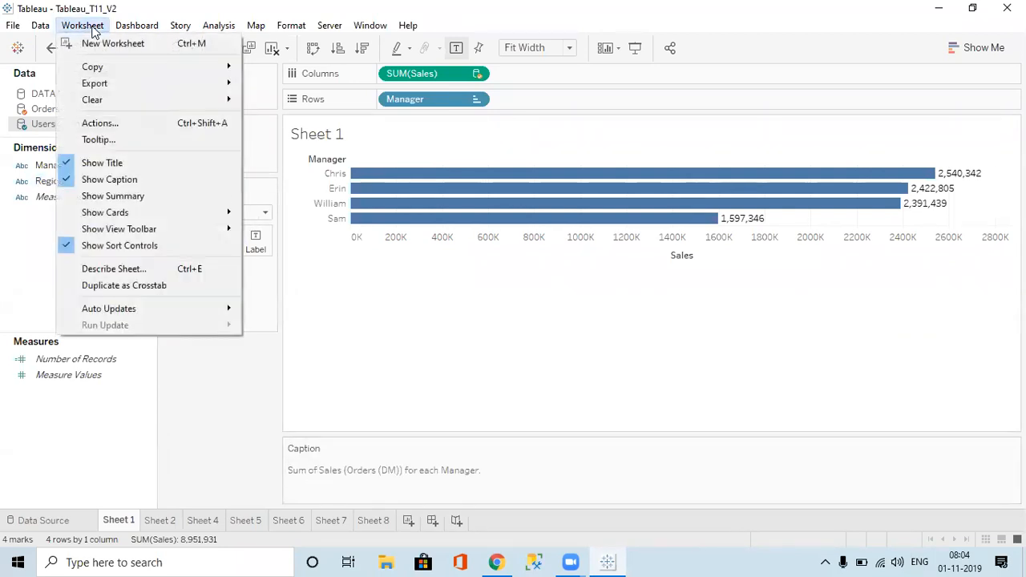
pyautogui.click(106, 182)
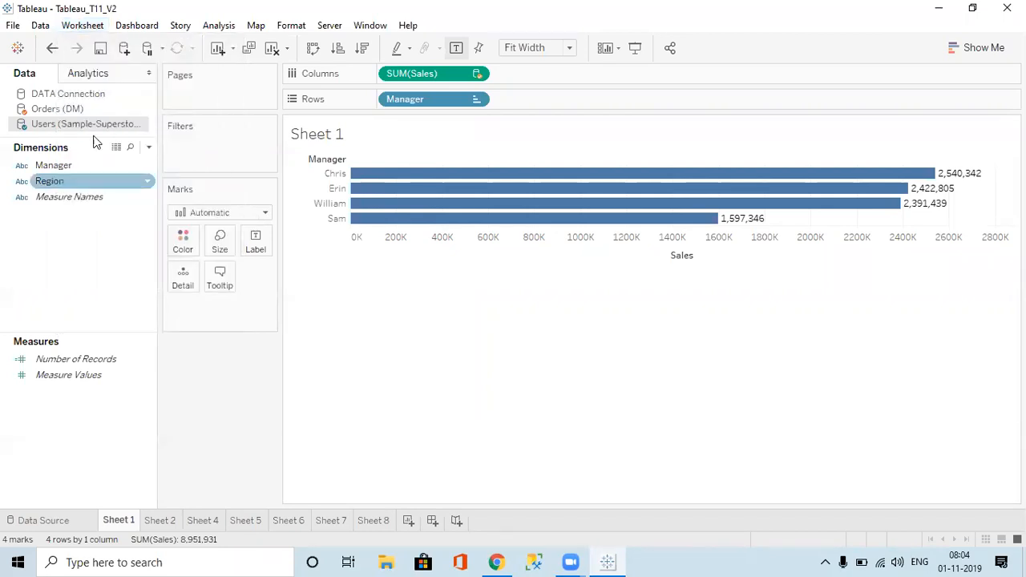
pyautogui.click(89, 26)
pyautogui.click(110, 195)
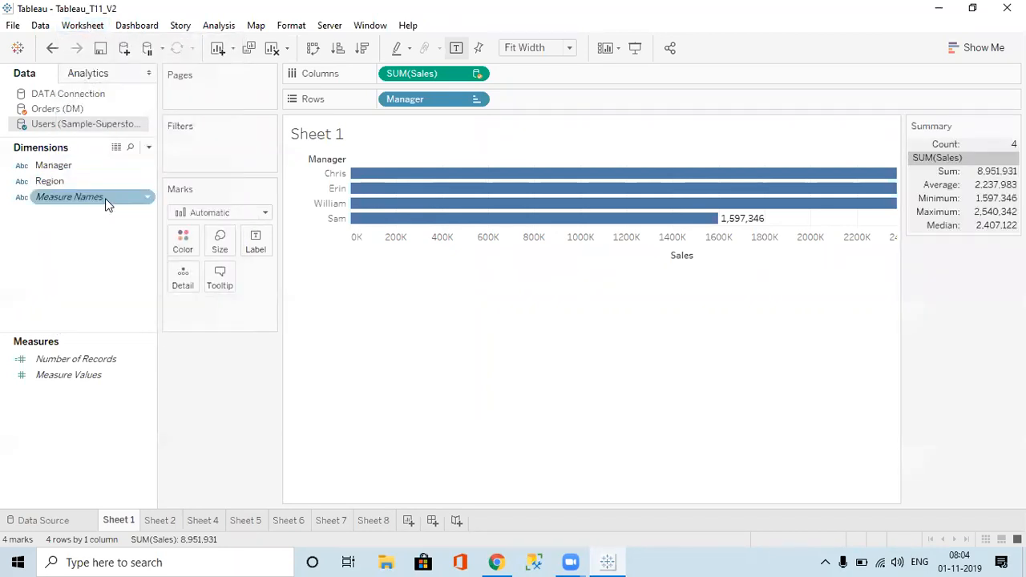
pyautogui.click(92, 27)
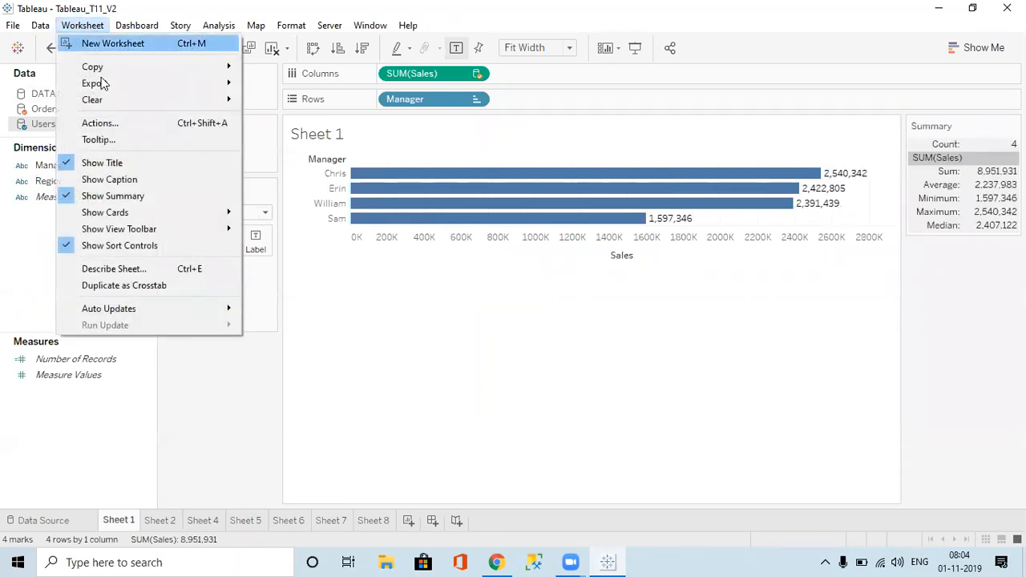
pyautogui.click(122, 194)
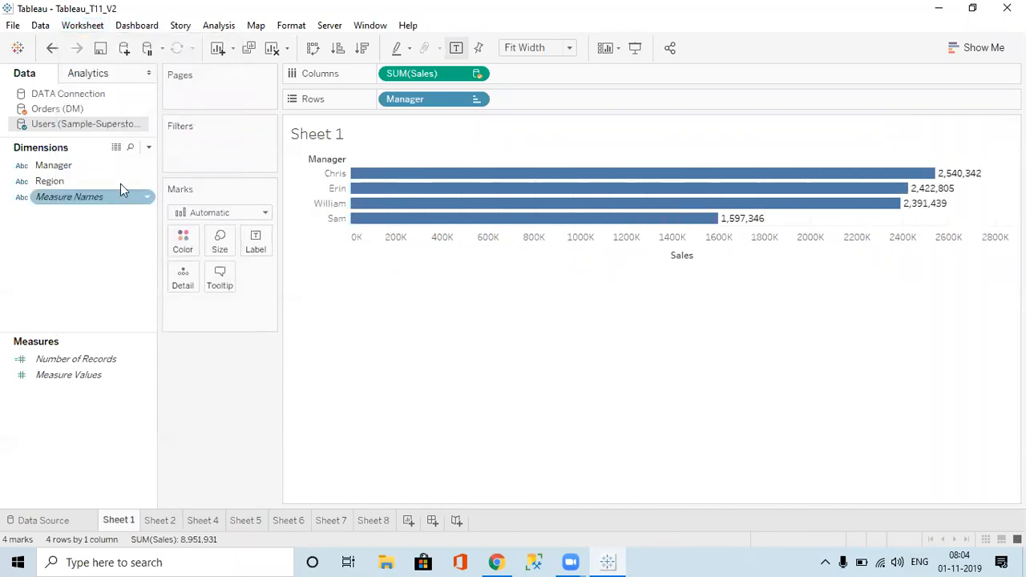
# Step: Hide the Columns shelf card through Worksheet > Show Cards
pyautogui.click(90, 25)
pyautogui.moveTo(135, 213)
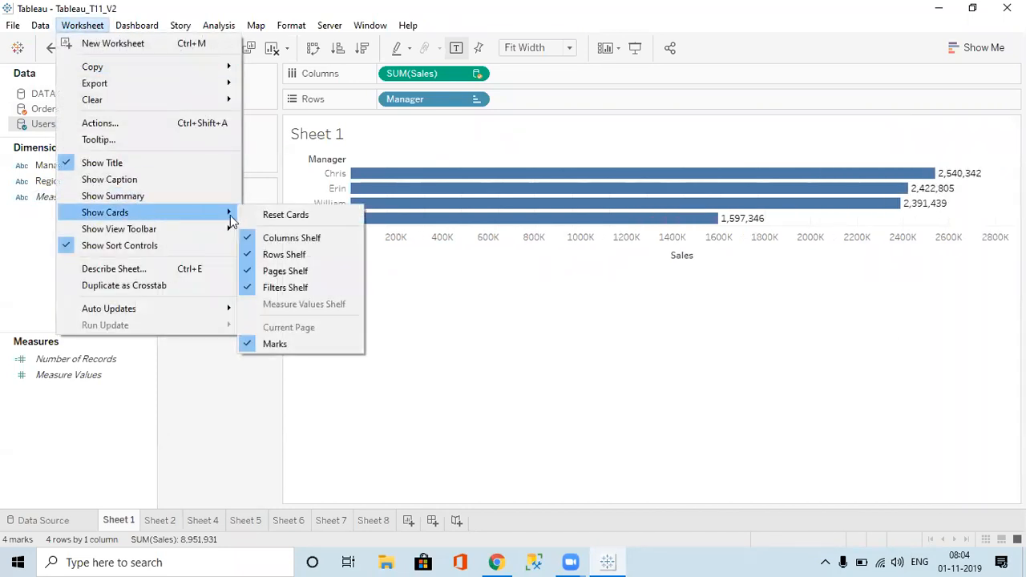
pyautogui.click(275, 244)
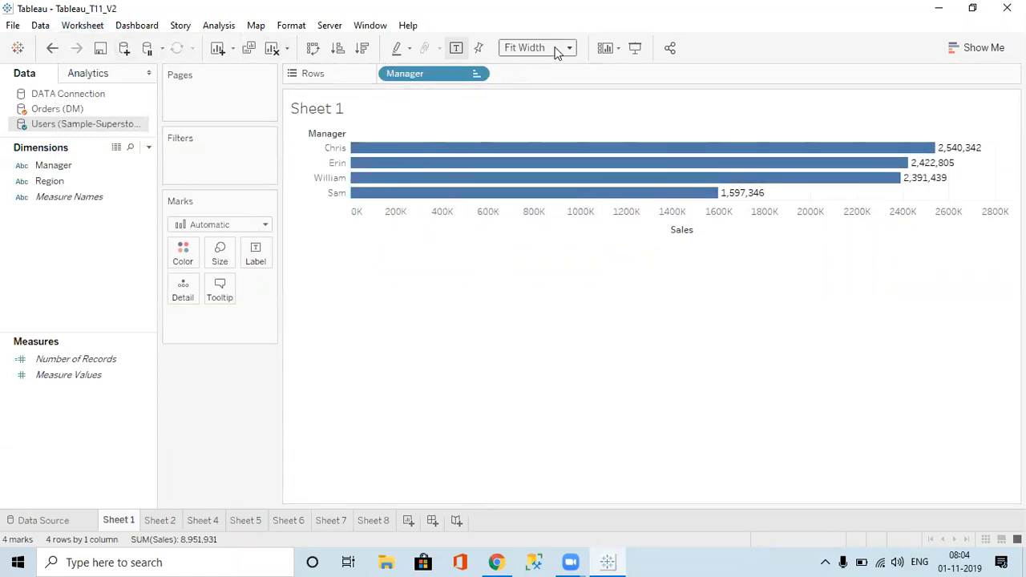
# Step: Restore the Columns shelf card showing SUM(Sales), then view and close Sheet 1's description
pyautogui.click(621, 49)
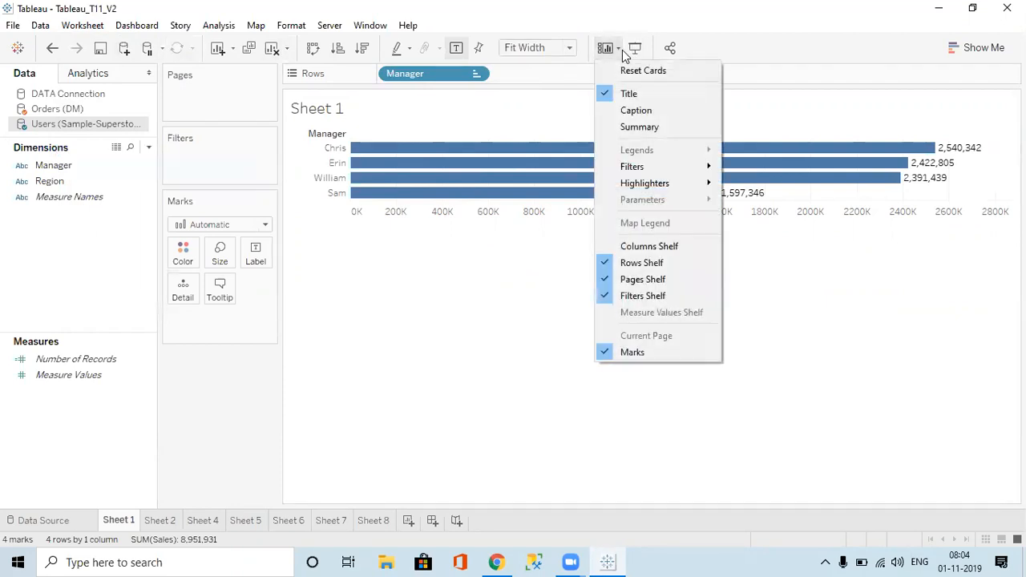
pyautogui.click(634, 252)
pyautogui.click(83, 26)
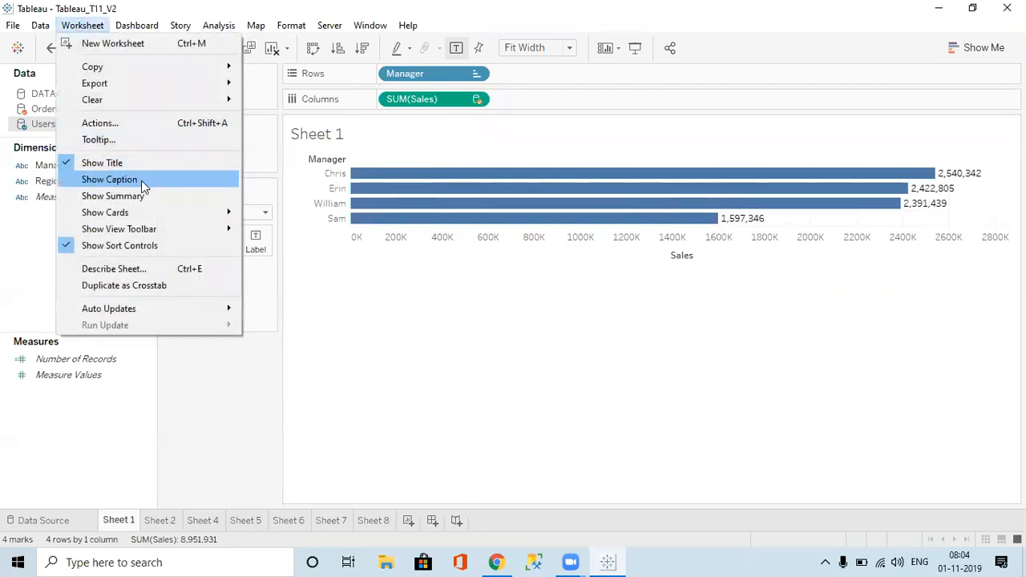
pyautogui.moveTo(223, 221)
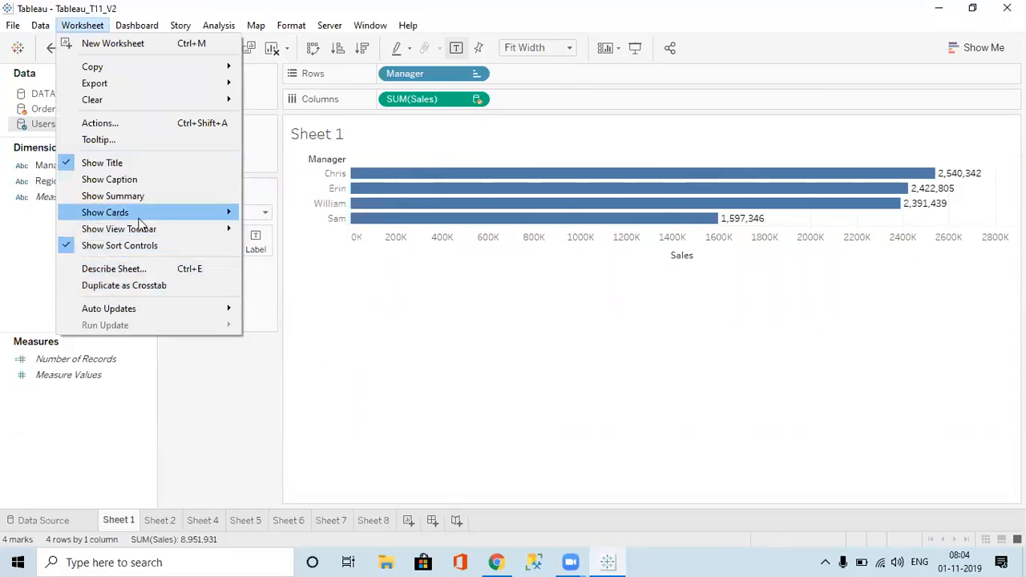
pyautogui.moveTo(151, 231)
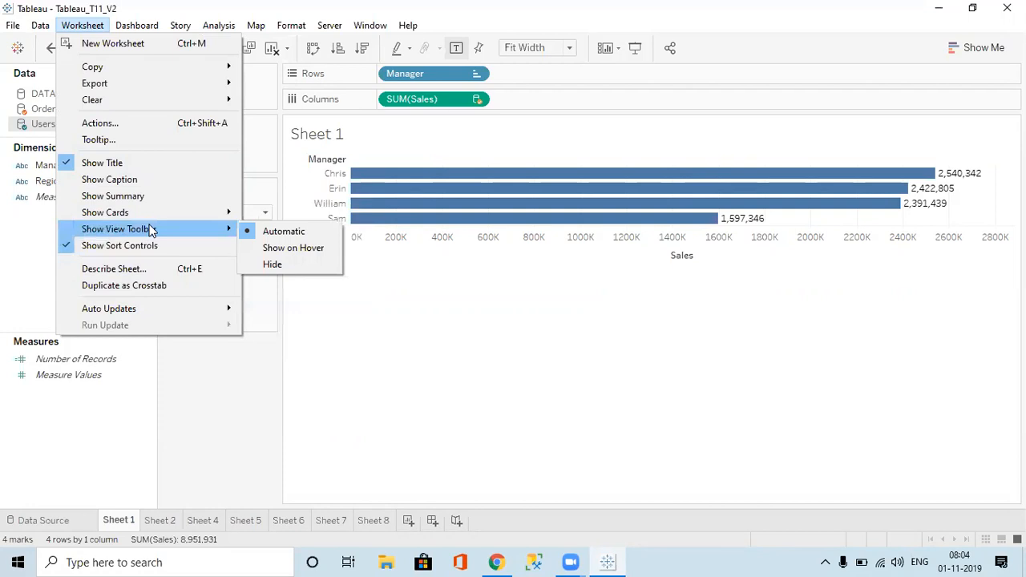
pyautogui.click(134, 269)
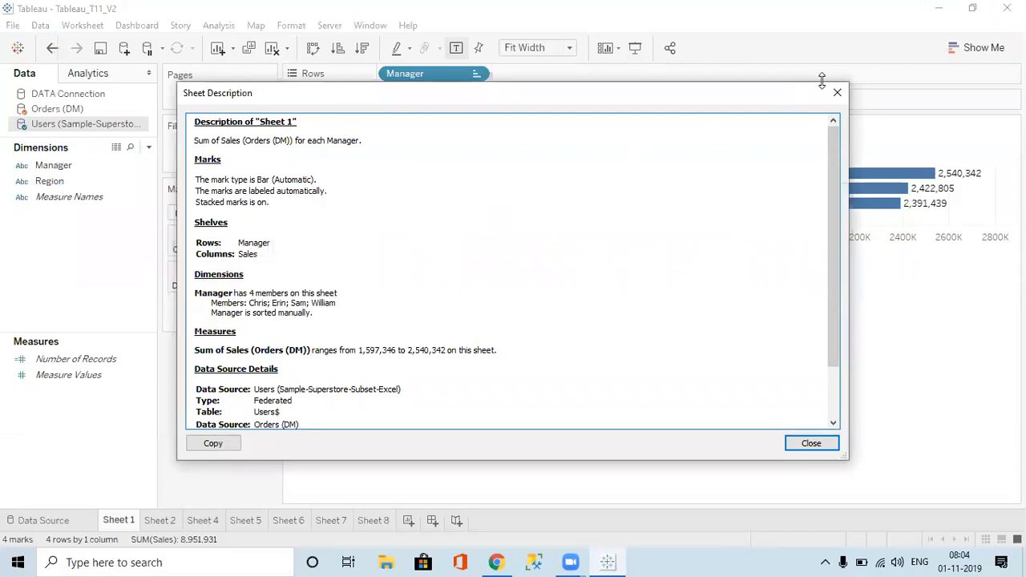
pyautogui.click(837, 93)
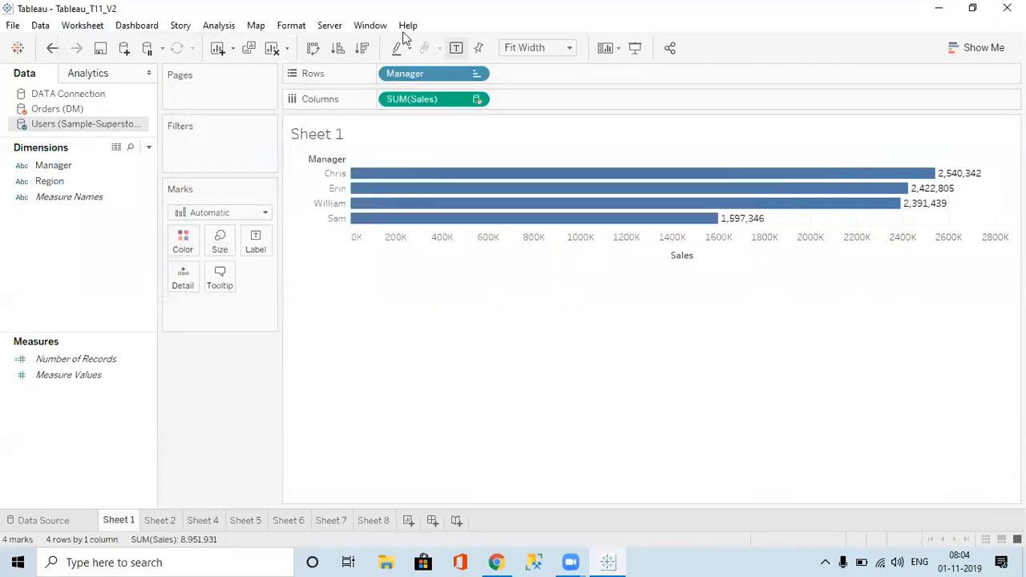
# Step: Duplicate Sheet 1 as a crosstab, check Sheet 1 (2), and return to the bar chart
pyautogui.click(82, 28)
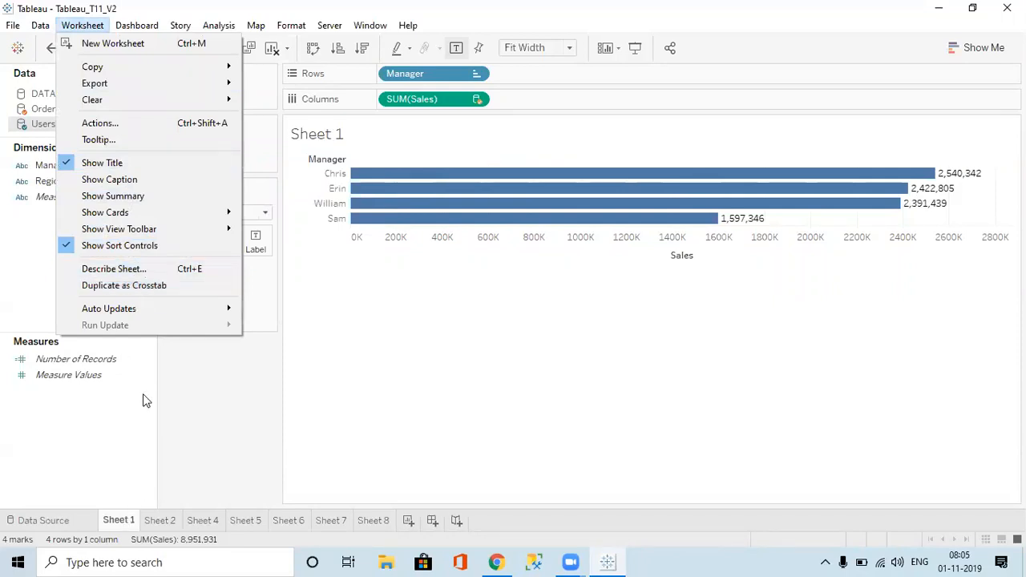
pyautogui.click(152, 293)
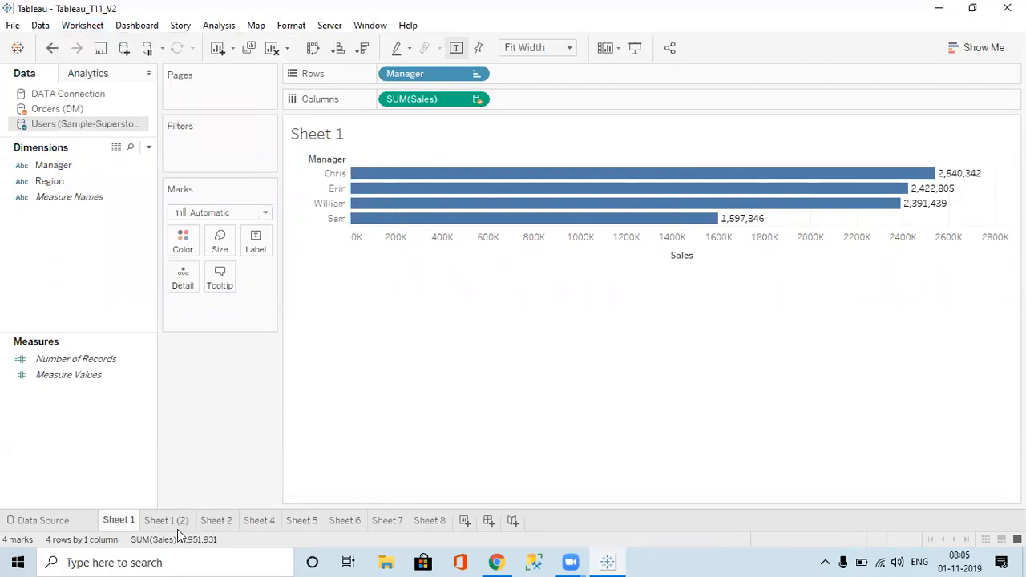
pyautogui.click(158, 517)
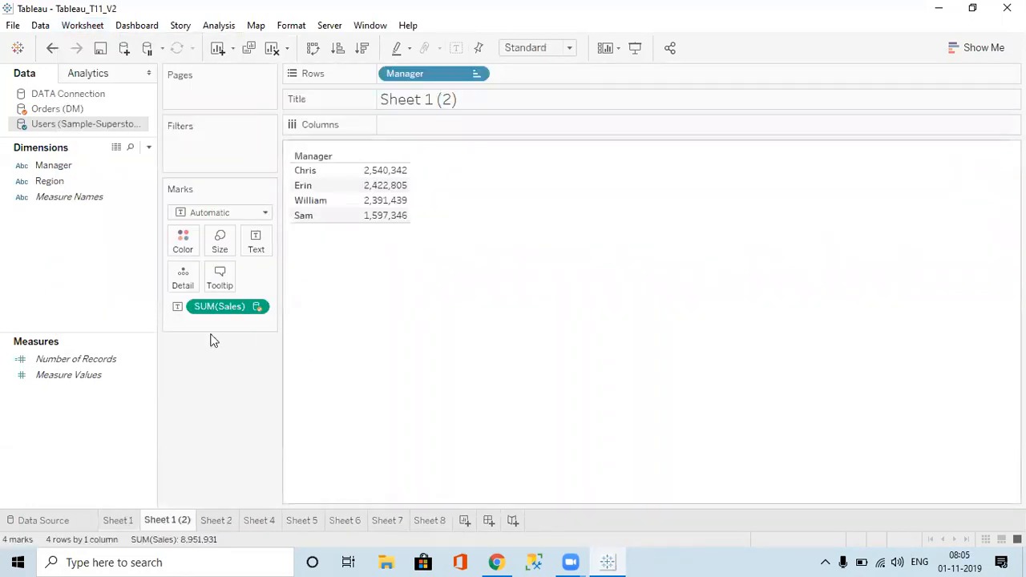
pyautogui.click(117, 520)
# Step: Duplicate Sheet 5's Customer wise Sales chart as the Sheet 5 (2) crosstab
pyautogui.rightClick(124, 521)
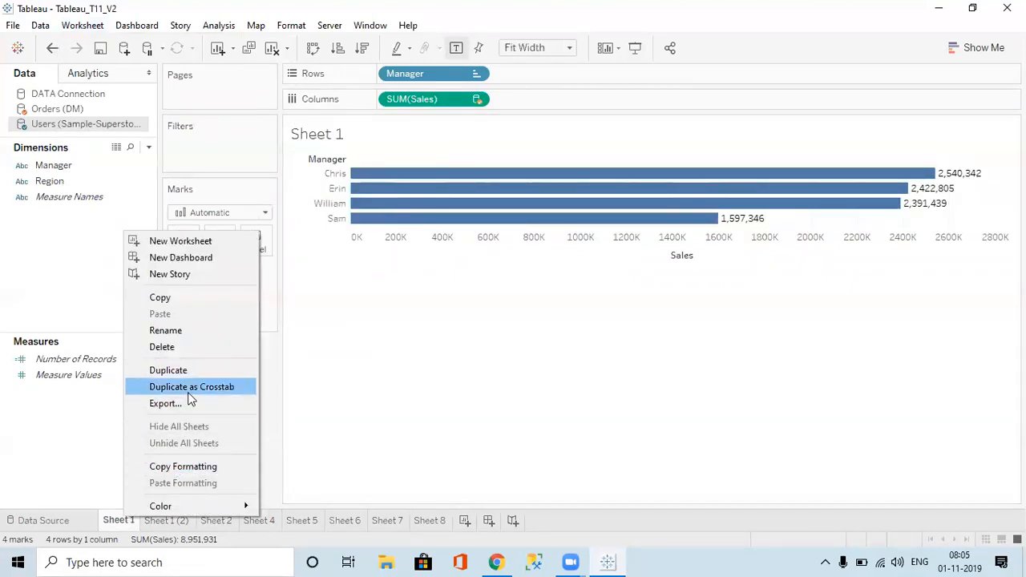
pyautogui.click(222, 521)
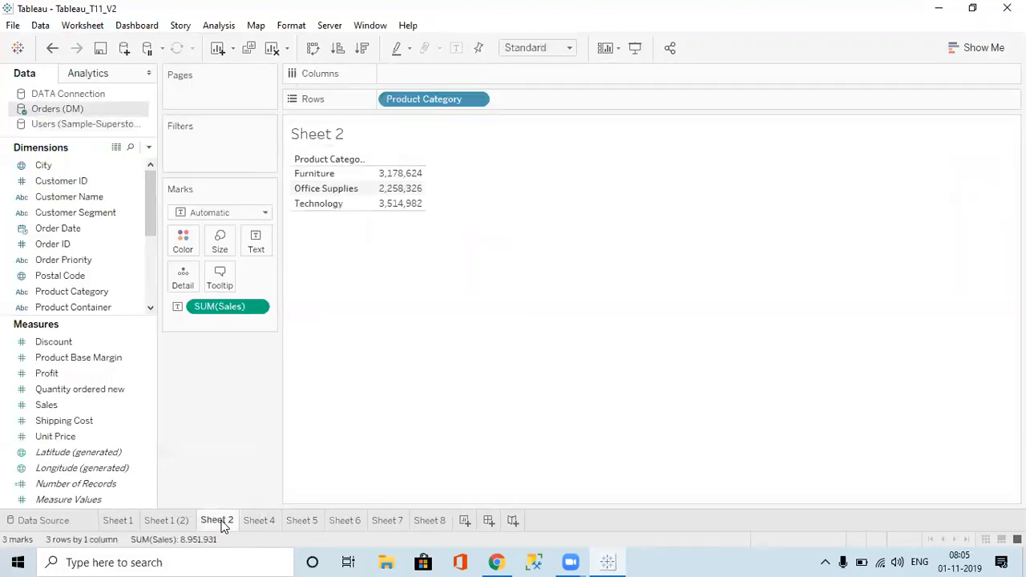
pyautogui.click(260, 521)
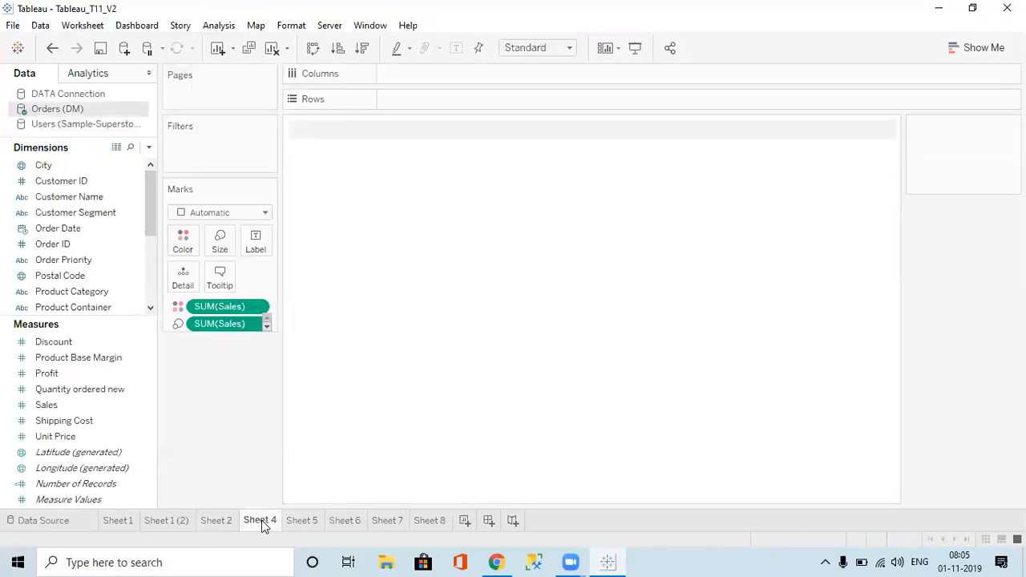
pyautogui.click(300, 521)
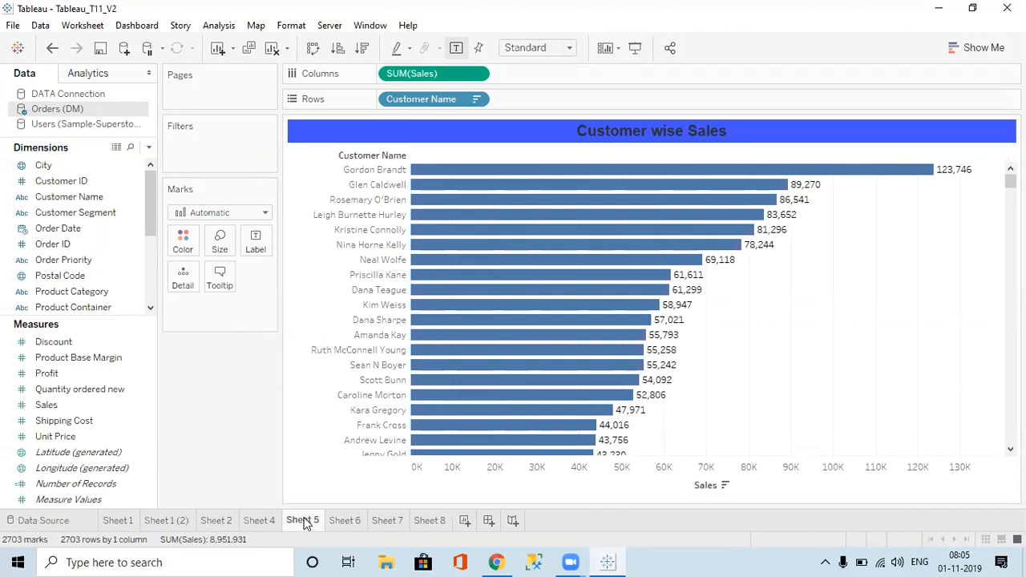
pyautogui.rightClick(303, 521)
pyautogui.click(353, 390)
pyautogui.click(351, 521)
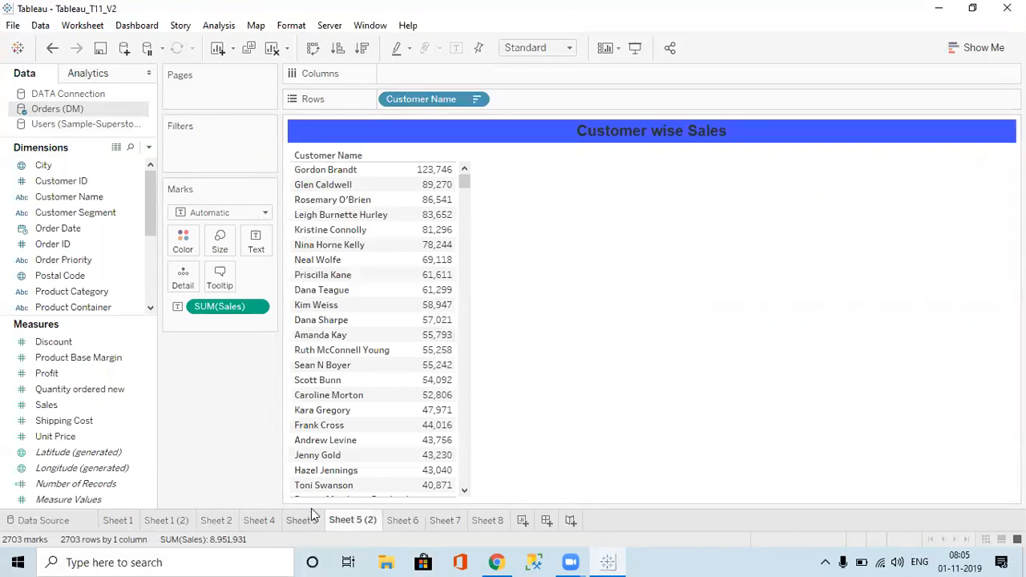
pyautogui.click(302, 521)
# Step: Copy Sheet 5's formatting and paste it onto Sheet 6
pyautogui.rightClick(311, 522)
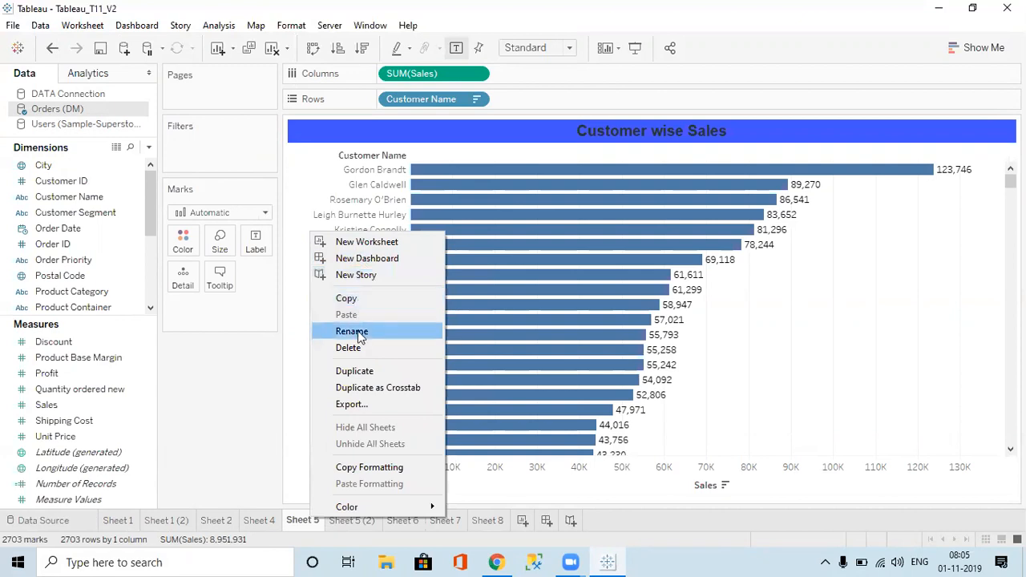
pyautogui.click(374, 469)
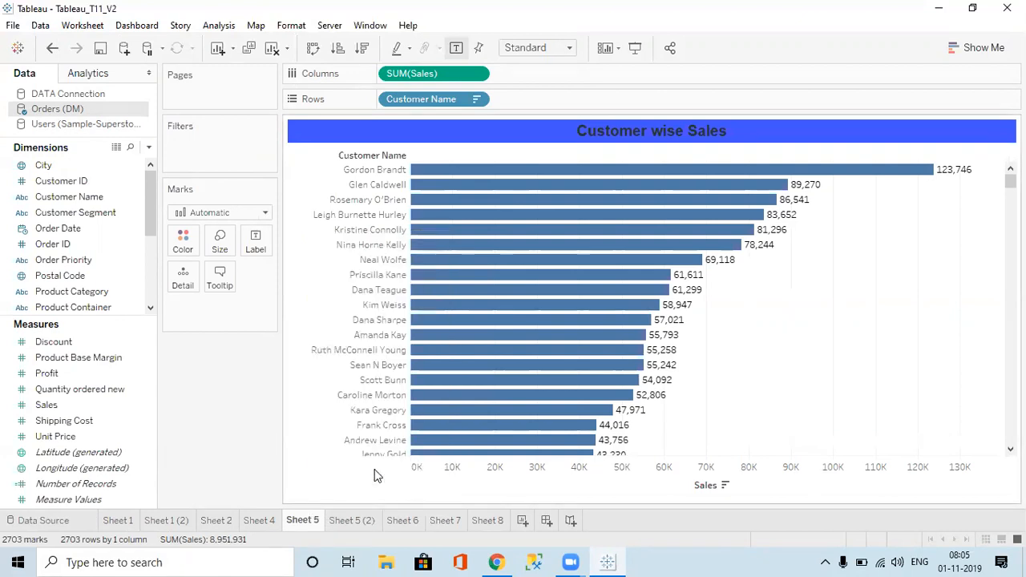
pyautogui.click(409, 526)
pyautogui.rightClick(409, 525)
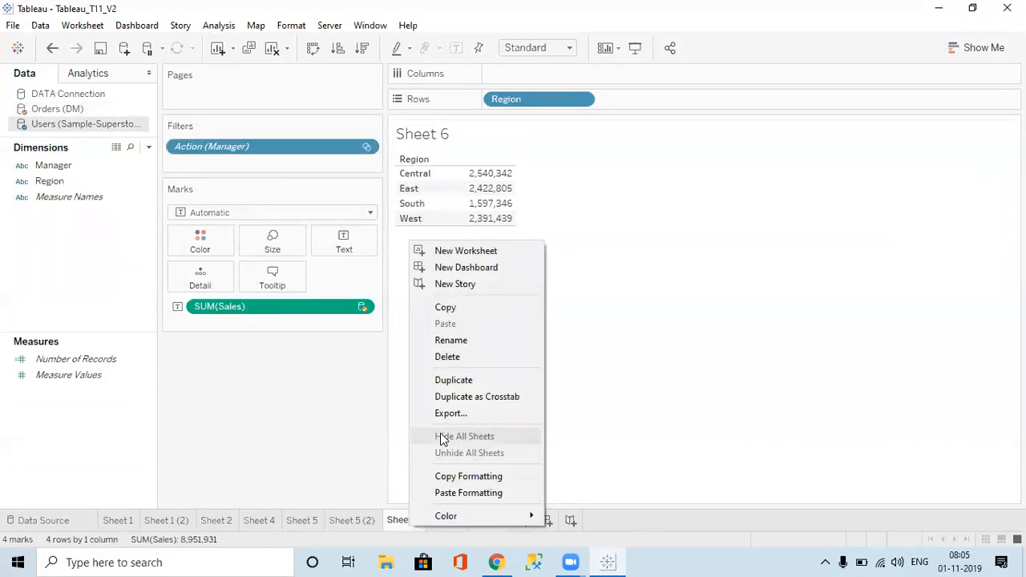
pyautogui.click(461, 493)
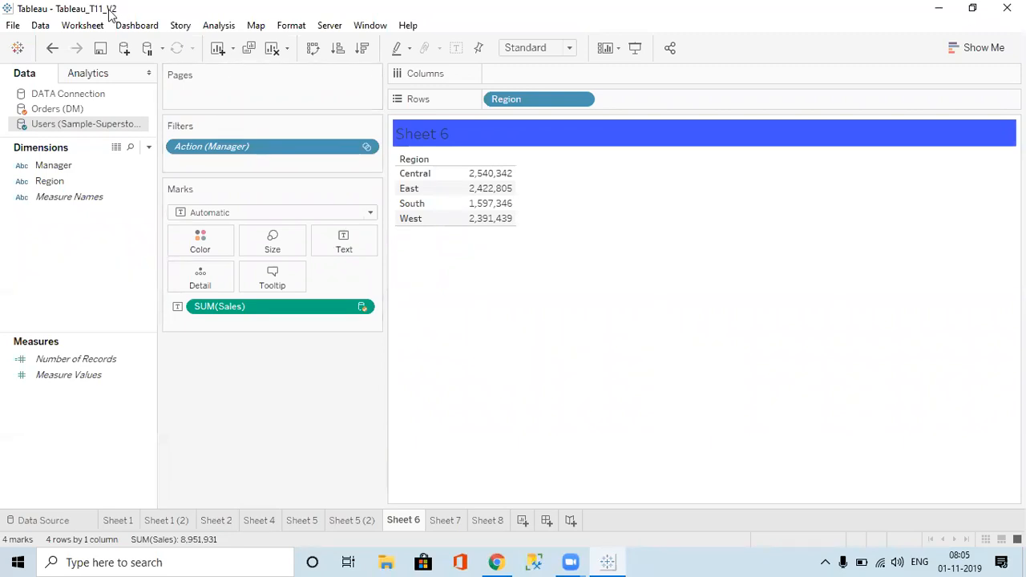
pyautogui.click(83, 27)
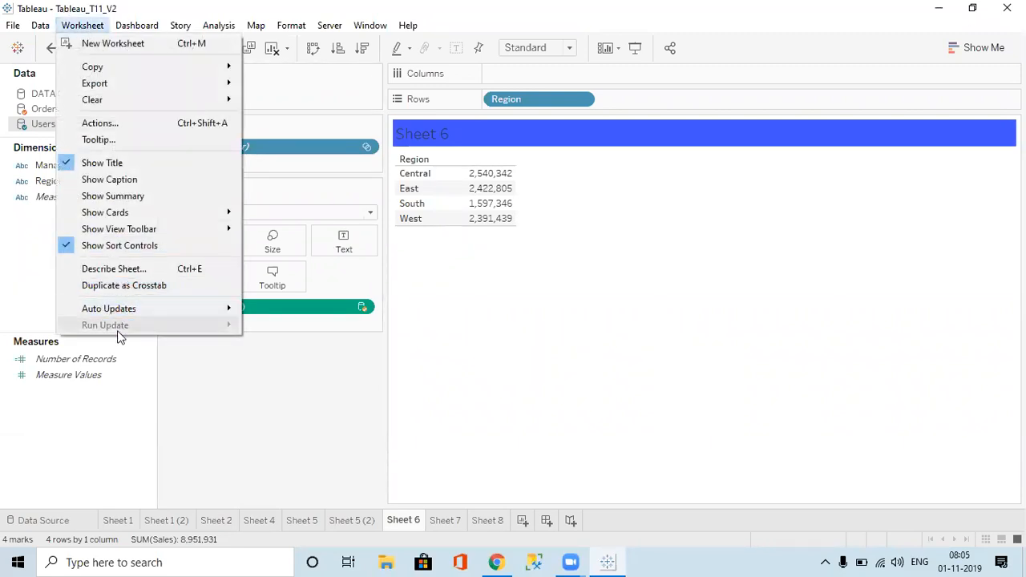
pyautogui.moveTo(142, 31)
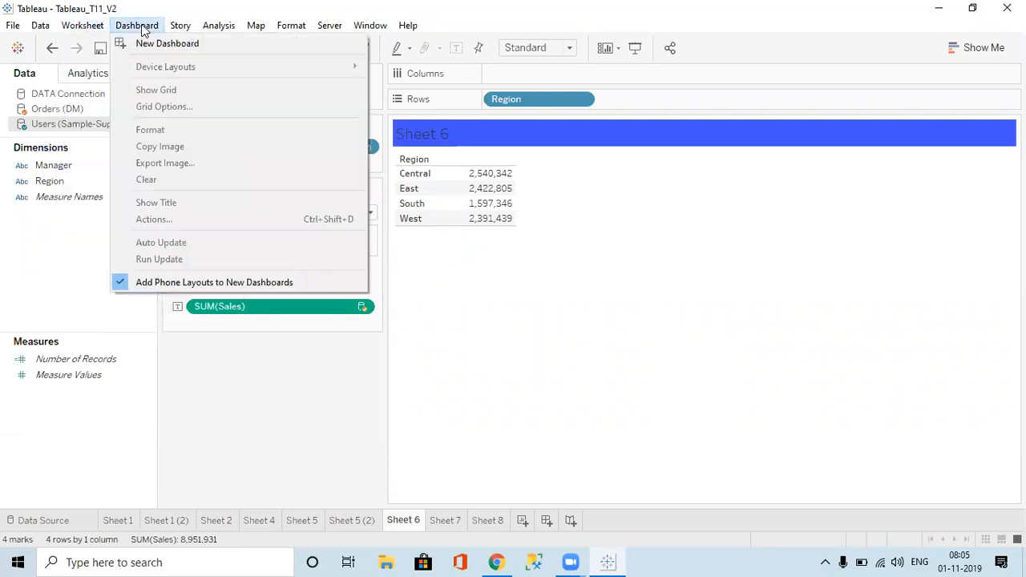
pyautogui.click(564, 335)
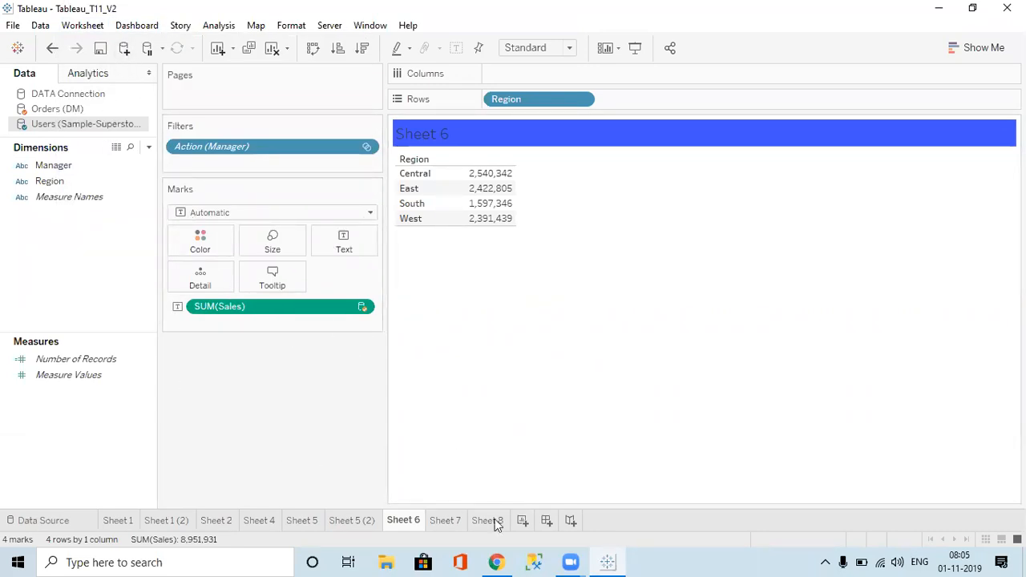
pyautogui.click(178, 522)
# Step: Delete the Sheet 1 (2) and Sheet 5 (2) crosstabs, clearing Sheet 4's Office Machines selection
pyautogui.rightClick(177, 521)
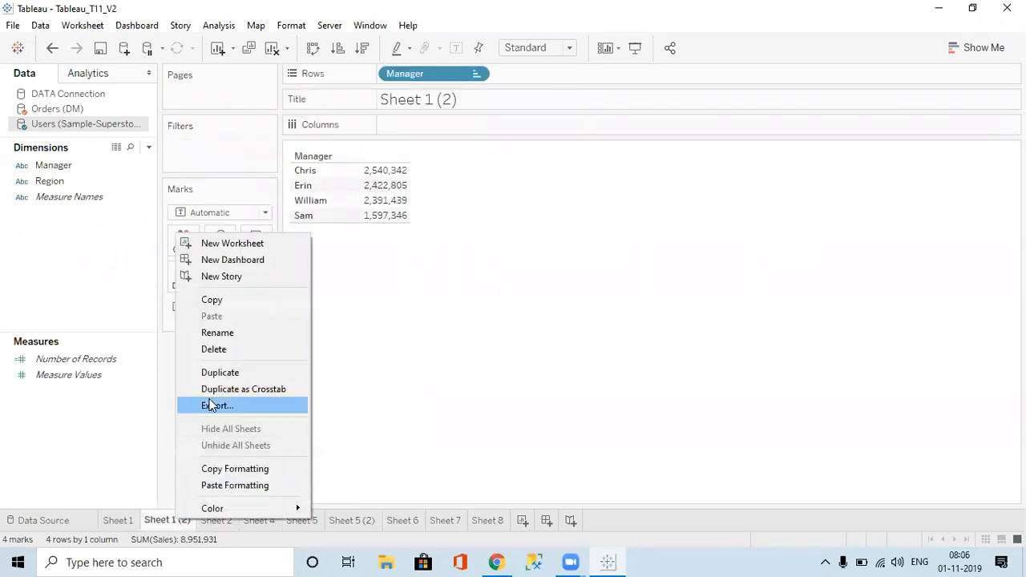
pyautogui.click(213, 350)
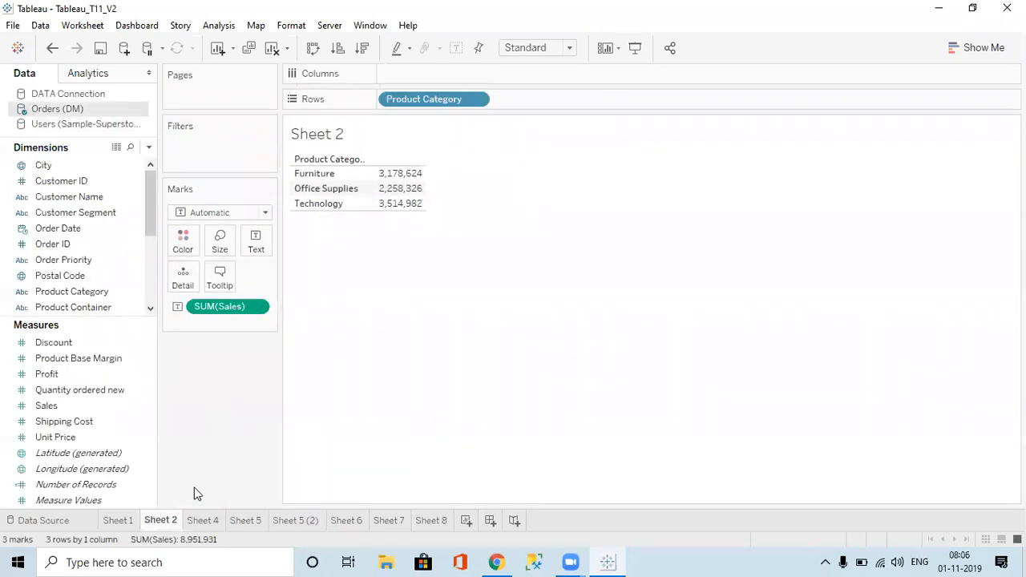
pyautogui.click(200, 520)
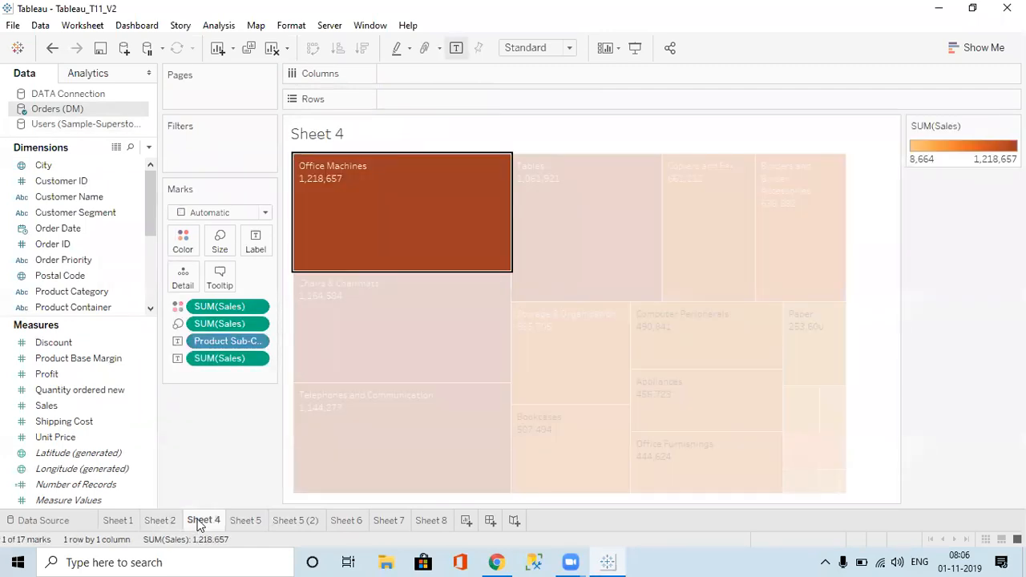
pyautogui.click(368, 253)
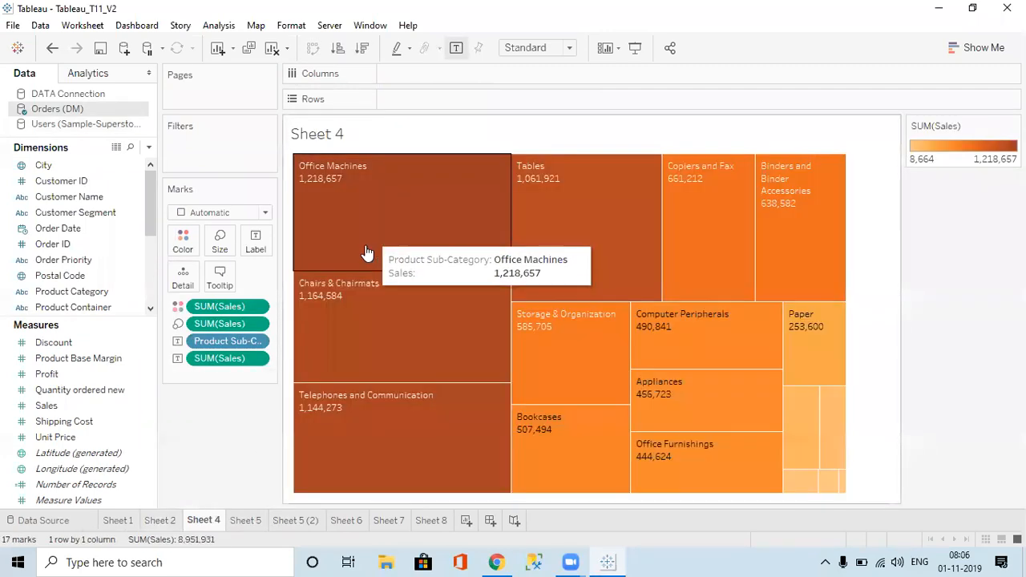
pyautogui.click(251, 520)
pyautogui.click(290, 520)
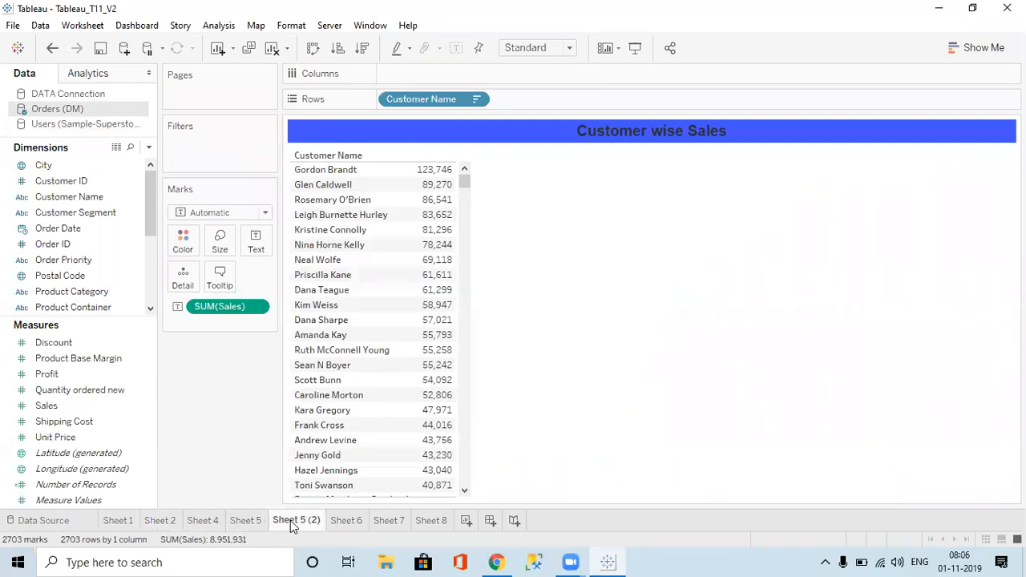
pyautogui.rightClick(290, 521)
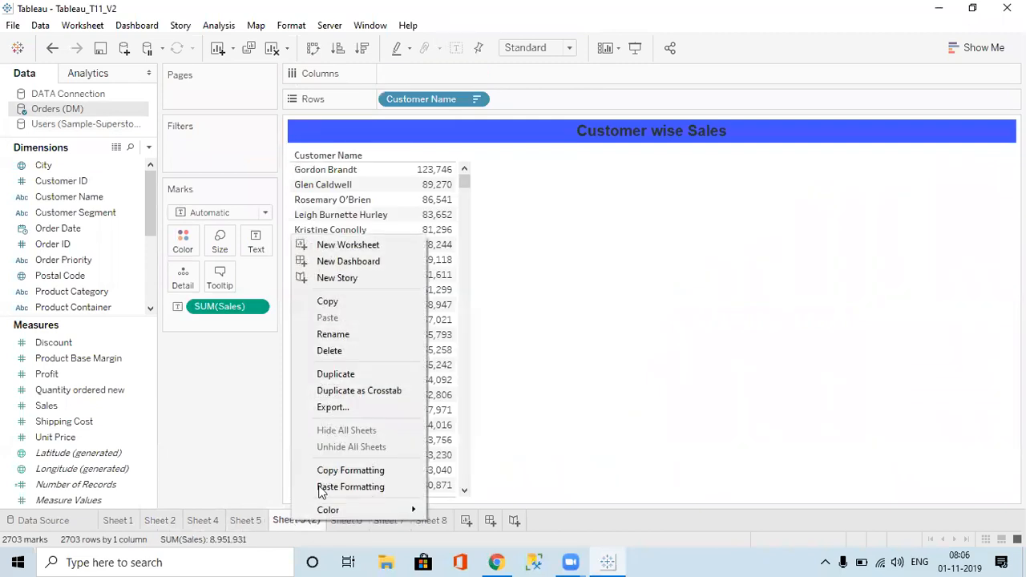
pyautogui.click(340, 354)
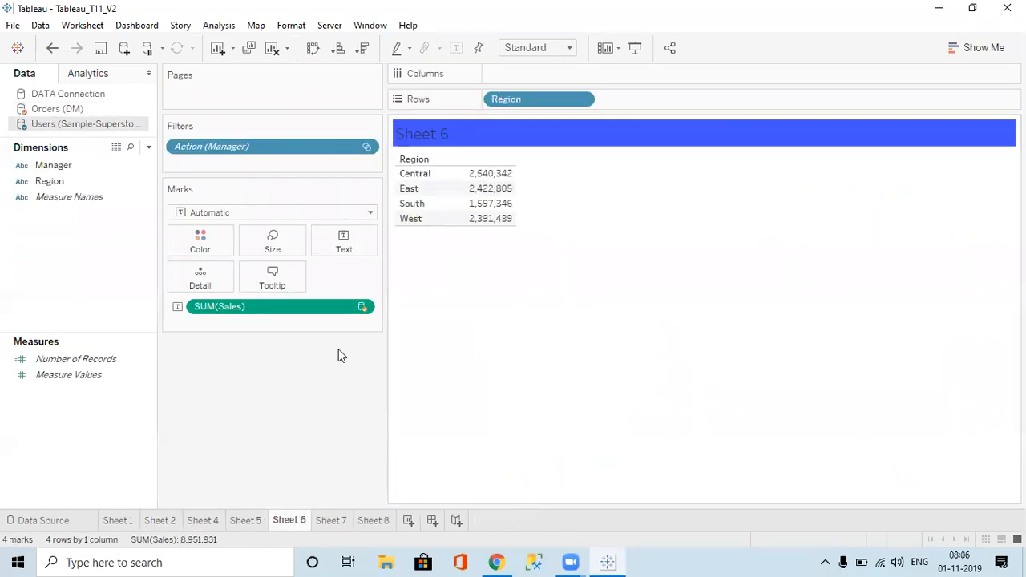
# Step: Delete the empty Sheet 7 and Sheet 8 worksheets and return to Sheet 1
pyautogui.click(332, 520)
pyautogui.rightClick(336, 523)
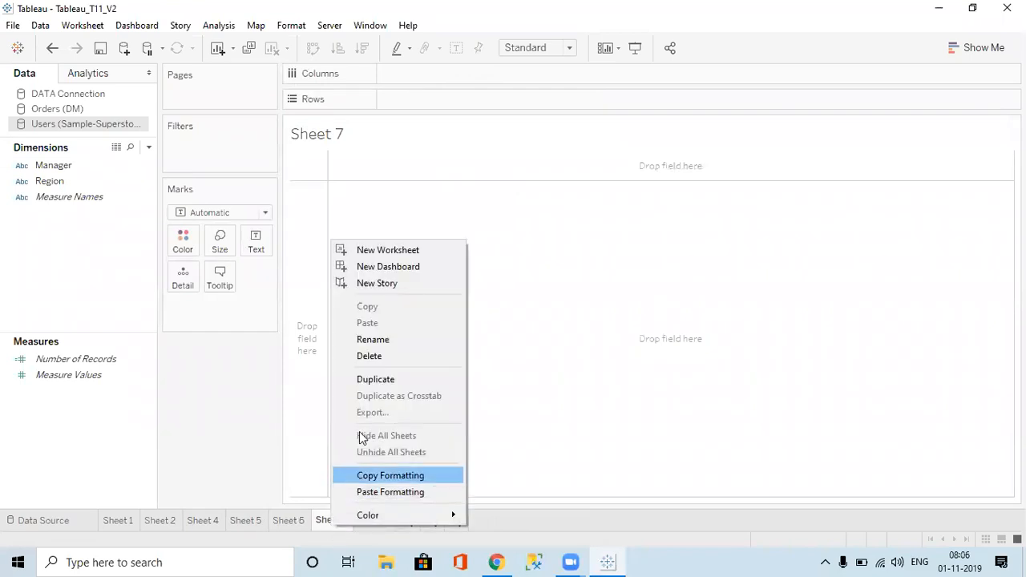
pyautogui.click(371, 353)
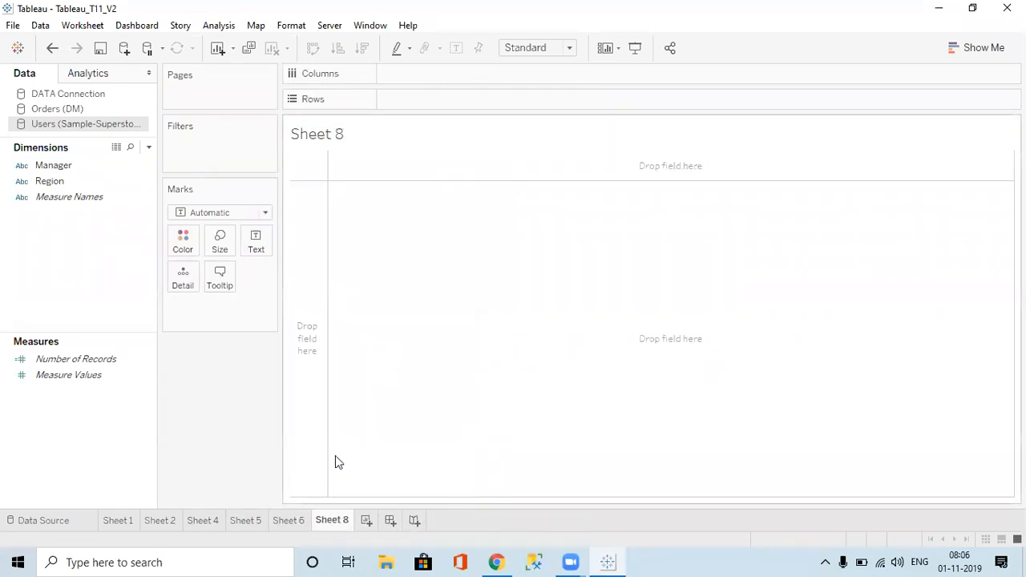
pyautogui.rightClick(327, 522)
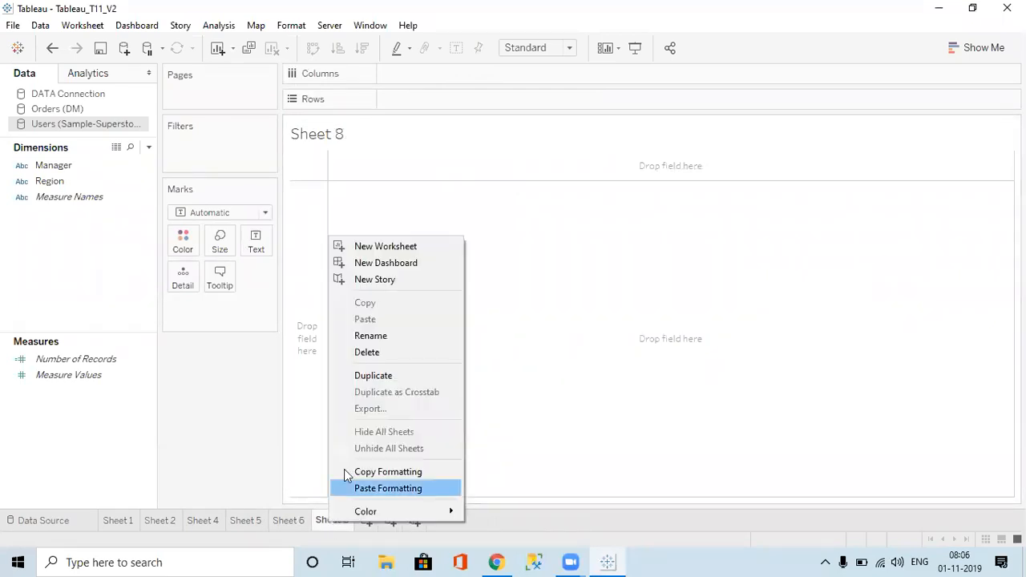
pyautogui.click(371, 353)
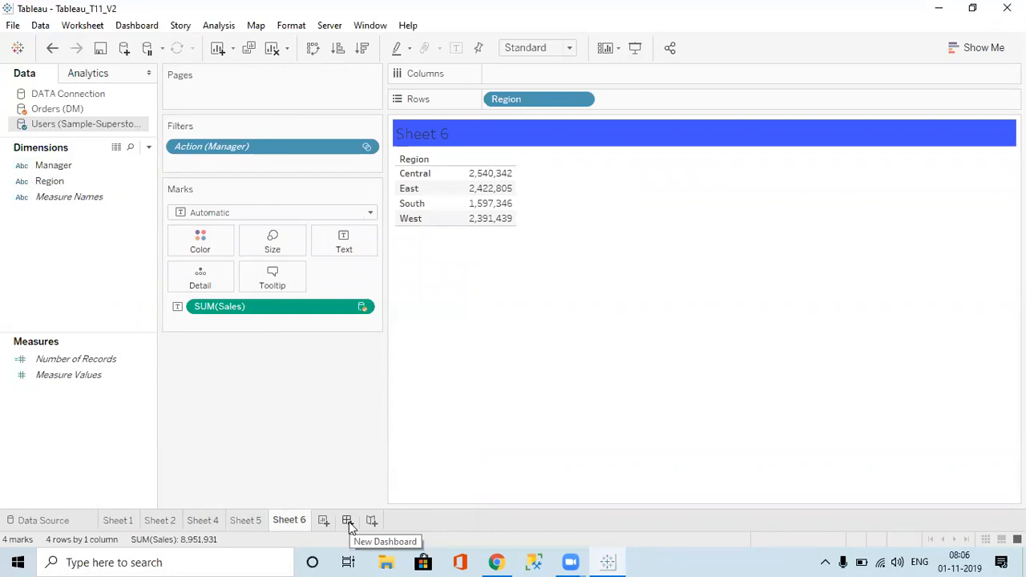
pyautogui.click(120, 521)
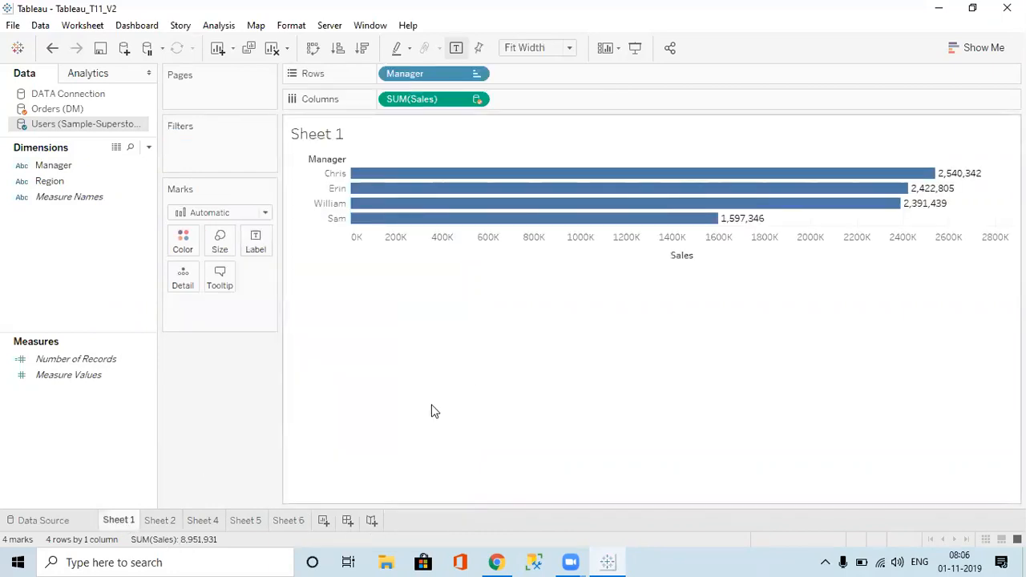
# Step: Turn Sheet 2 into a pie chart with Product Category labels, found by searching 'pro'
pyautogui.click(164, 522)
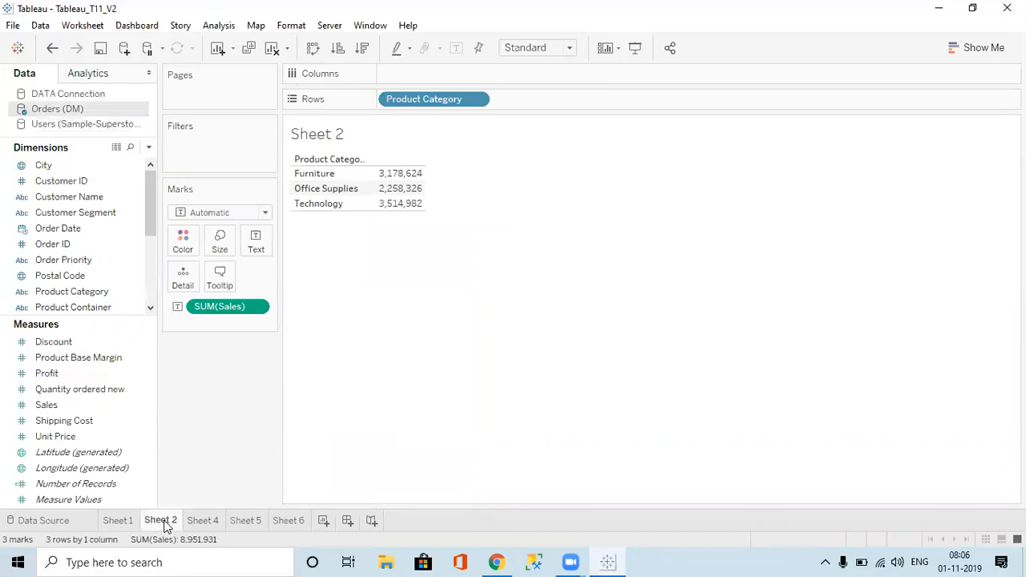
pyautogui.click(985, 49)
pyautogui.click(989, 132)
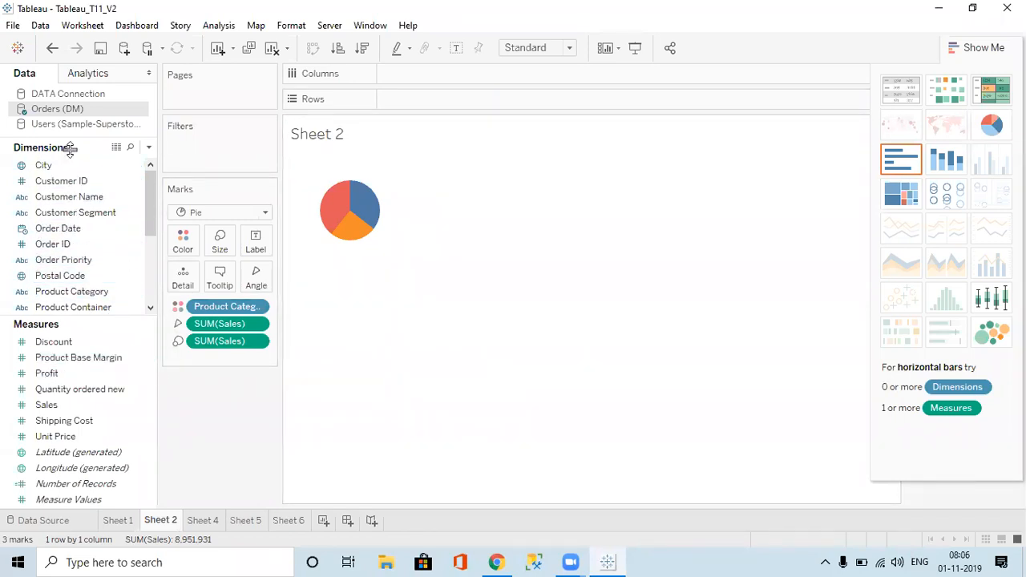
pyautogui.click(131, 149)
pyautogui.write('pro')
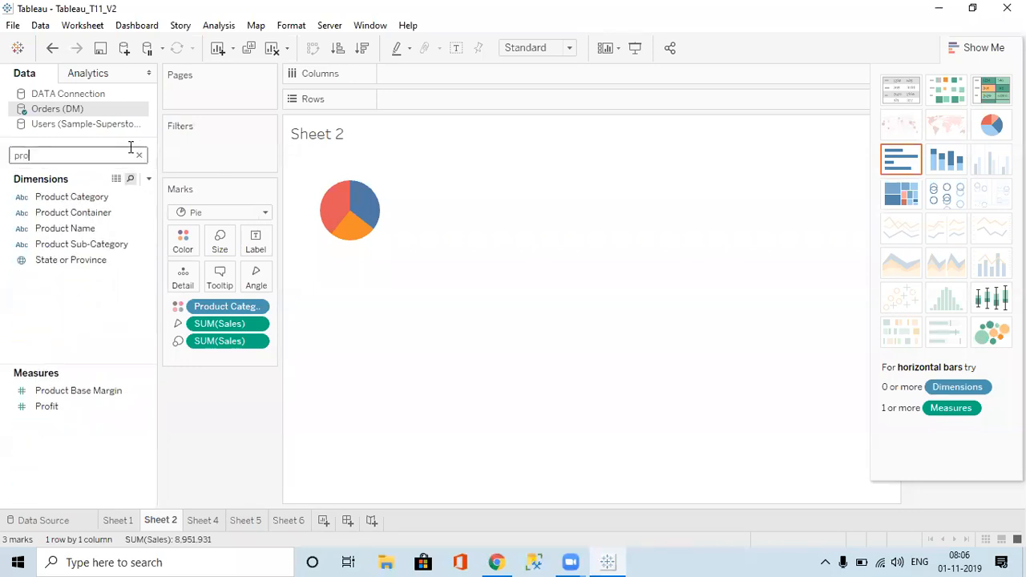
pyautogui.moveTo(95, 198); pyautogui.dragTo(260, 244)
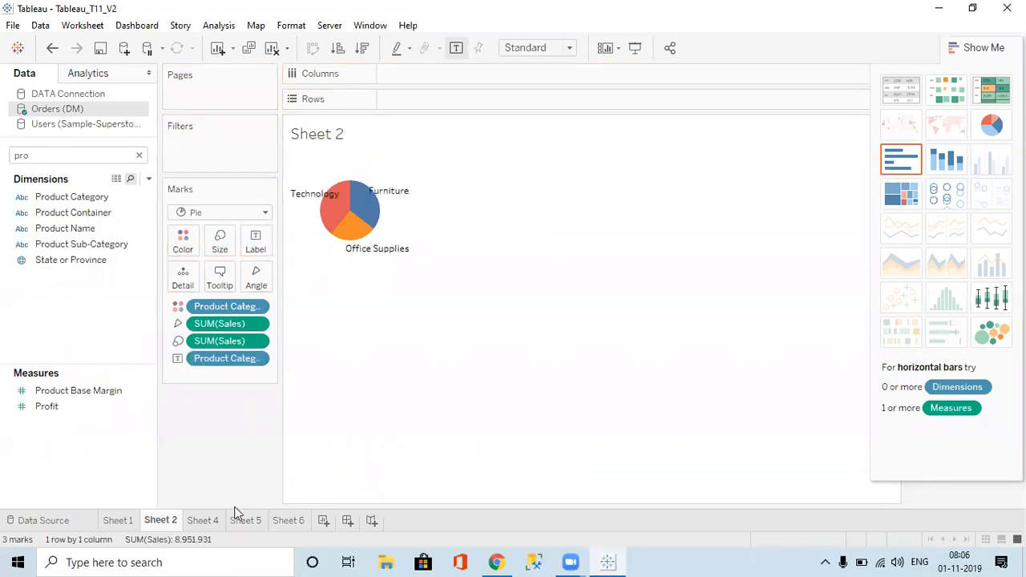
pyautogui.click(202, 522)
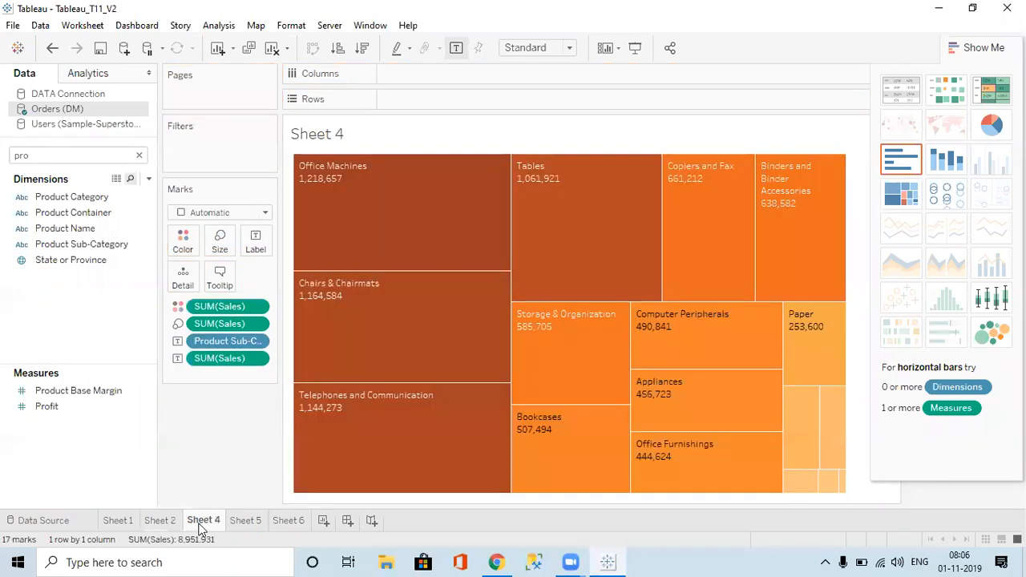
pyautogui.click(242, 522)
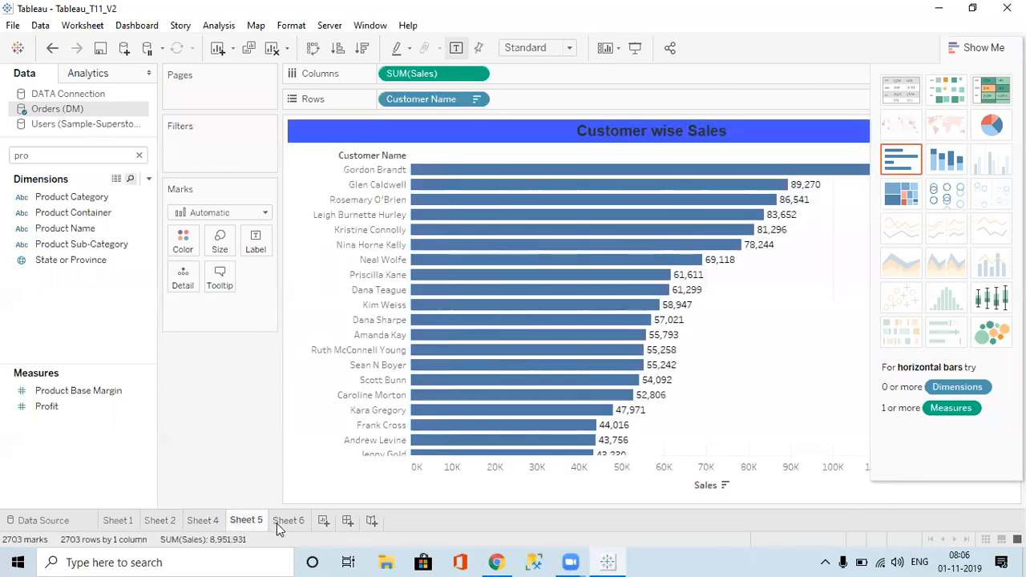
pyautogui.click(280, 521)
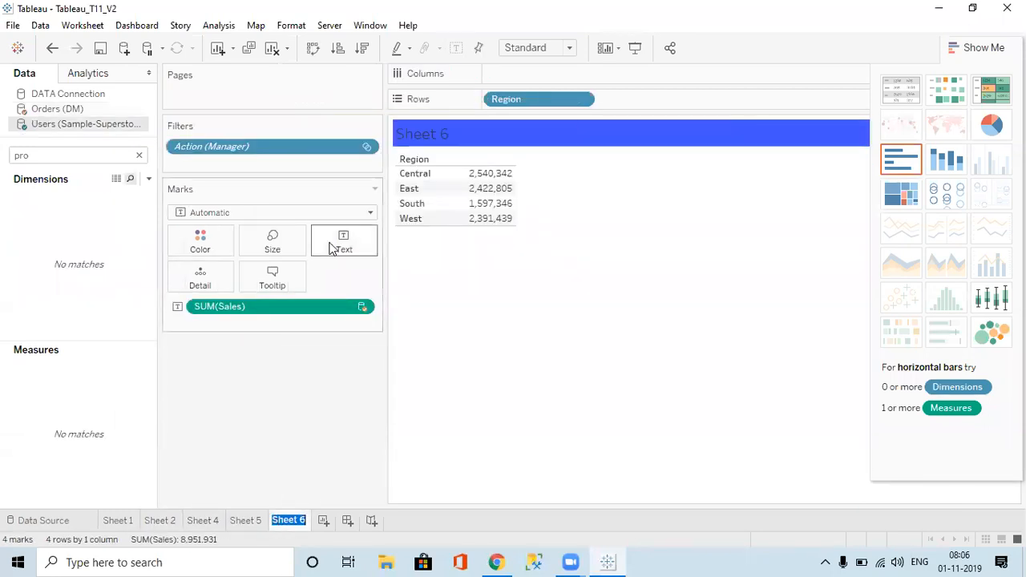
# Step: Make Sheet 6 horizontal bars, hide Show Me, and colour bars by Region, found by searching 'reg'
pyautogui.click(898, 172)
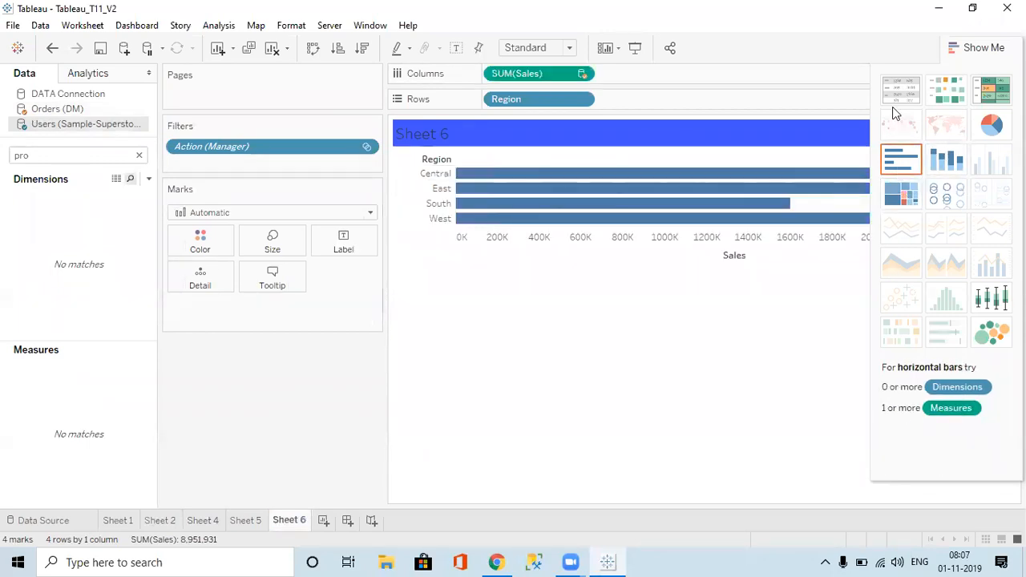
pyautogui.click(975, 53)
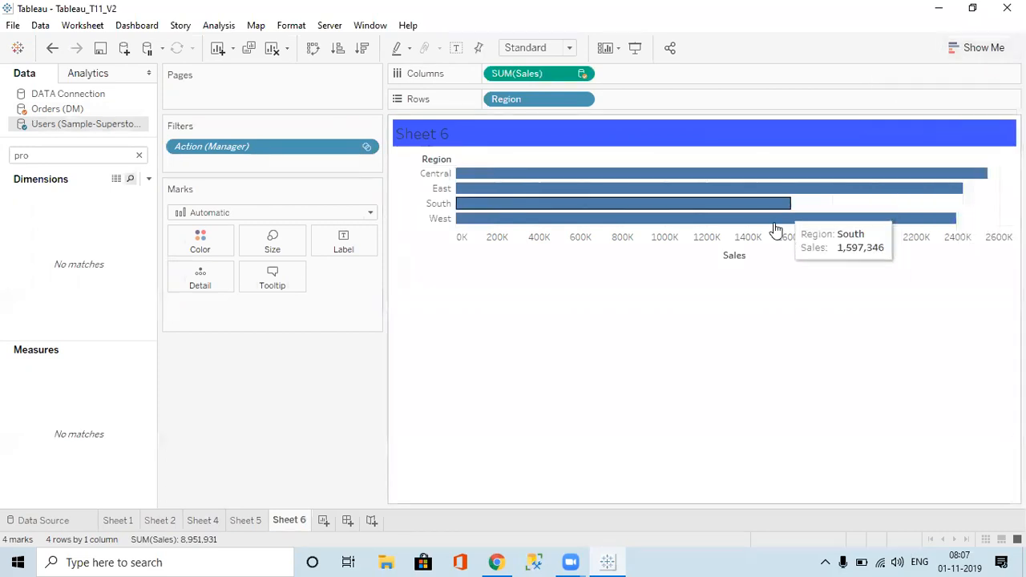
pyautogui.click(91, 158)
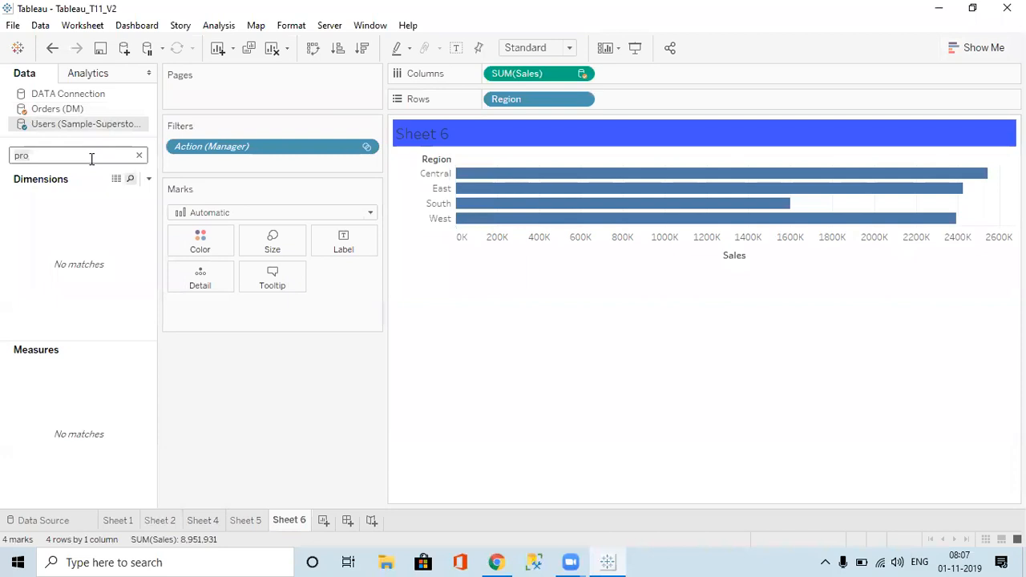
pyautogui.press('BackSpace')
pyautogui.press('BackSpace')
pyautogui.press('BackSpace')
pyautogui.write('r')
pyautogui.press('BackSpace')
pyautogui.write('r')
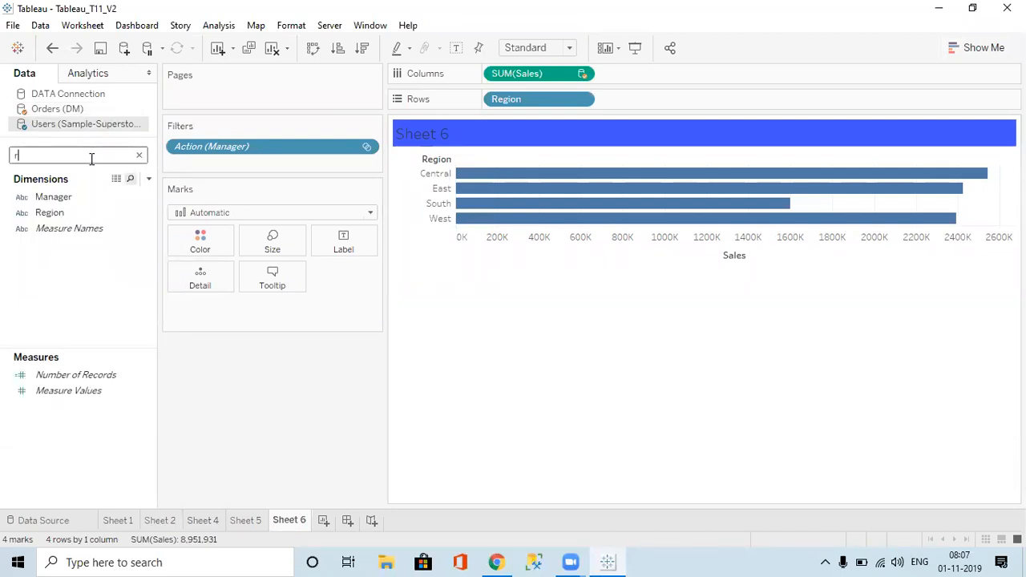
pyautogui.write('eg')
pyautogui.moveTo(54, 200); pyautogui.dragTo(192, 245)
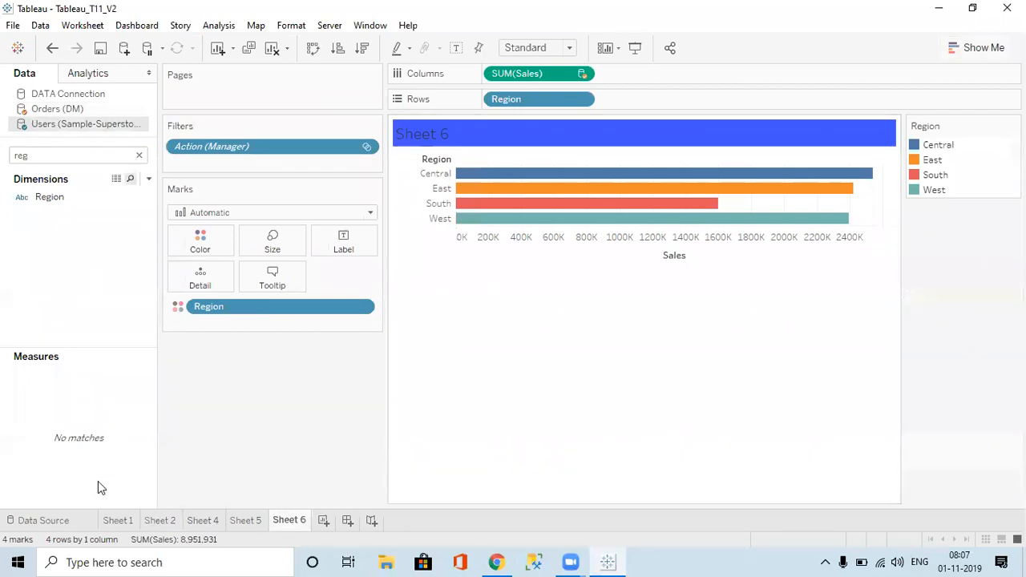
pyautogui.click(117, 521)
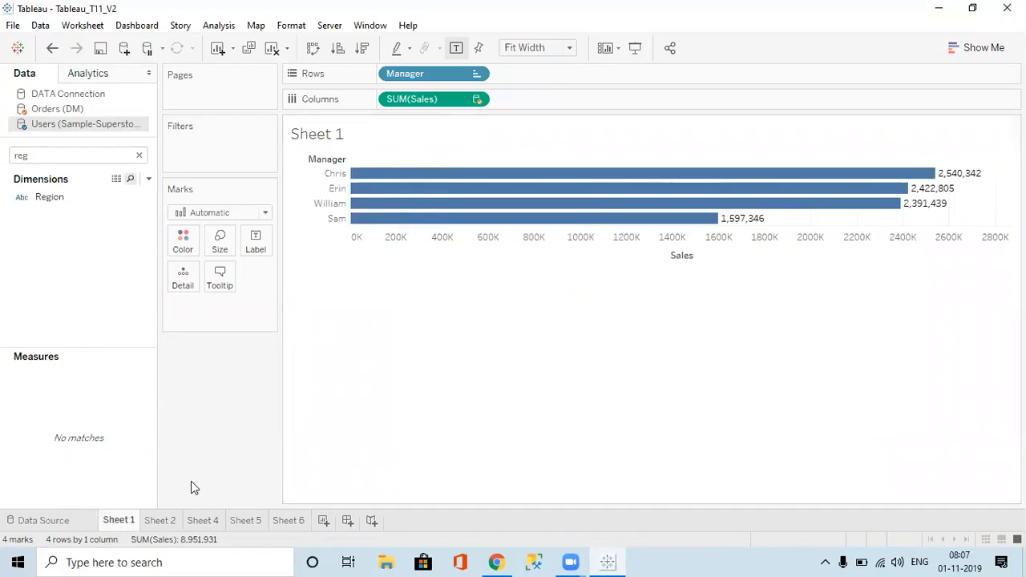
# Step: Review Sheets 2, 4, 5 and 6, clear the Data pane search, and return to Sheet 1
pyautogui.click(157, 521)
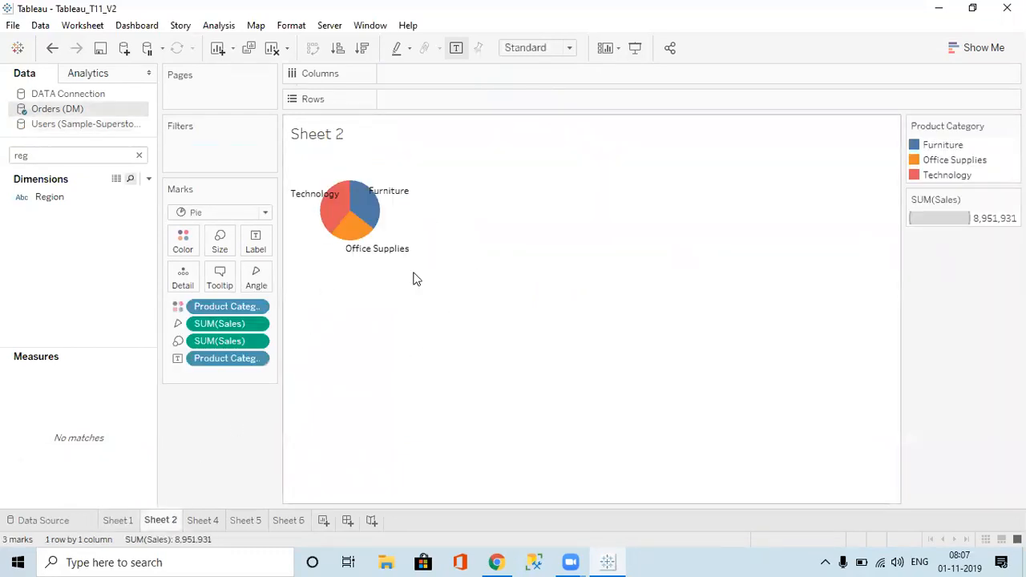
pyautogui.click(205, 522)
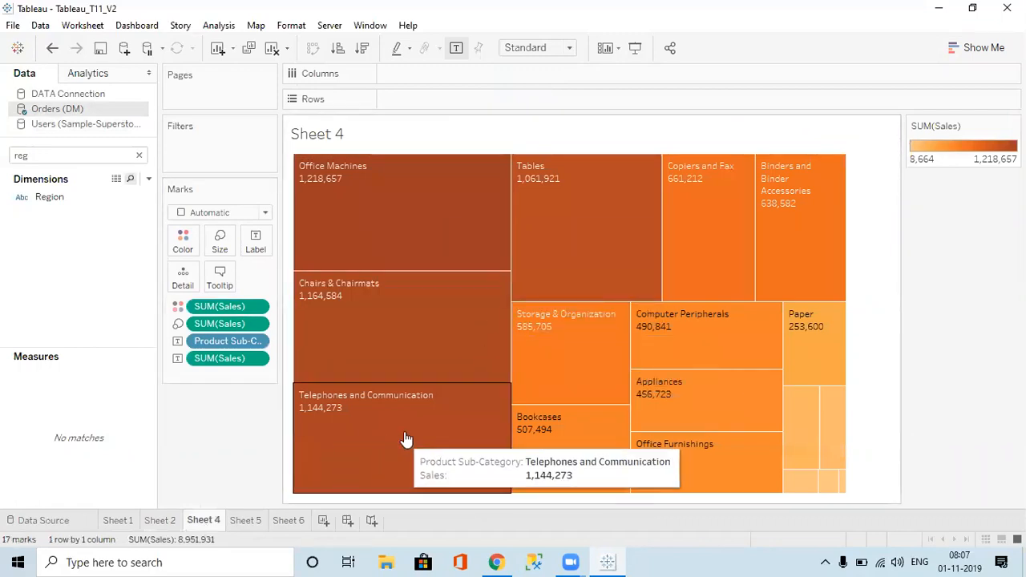
pyautogui.click(239, 522)
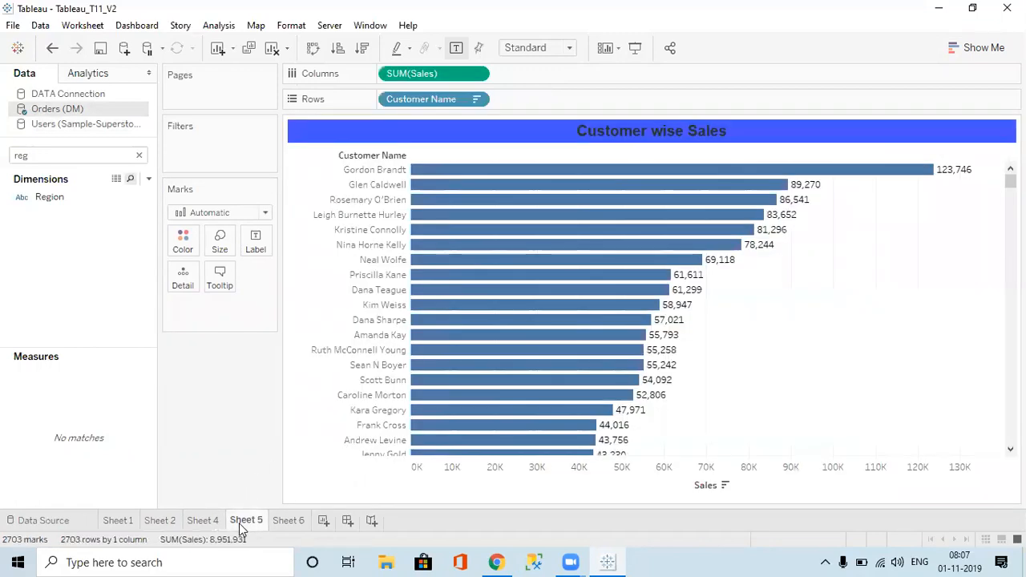
pyautogui.click(287, 521)
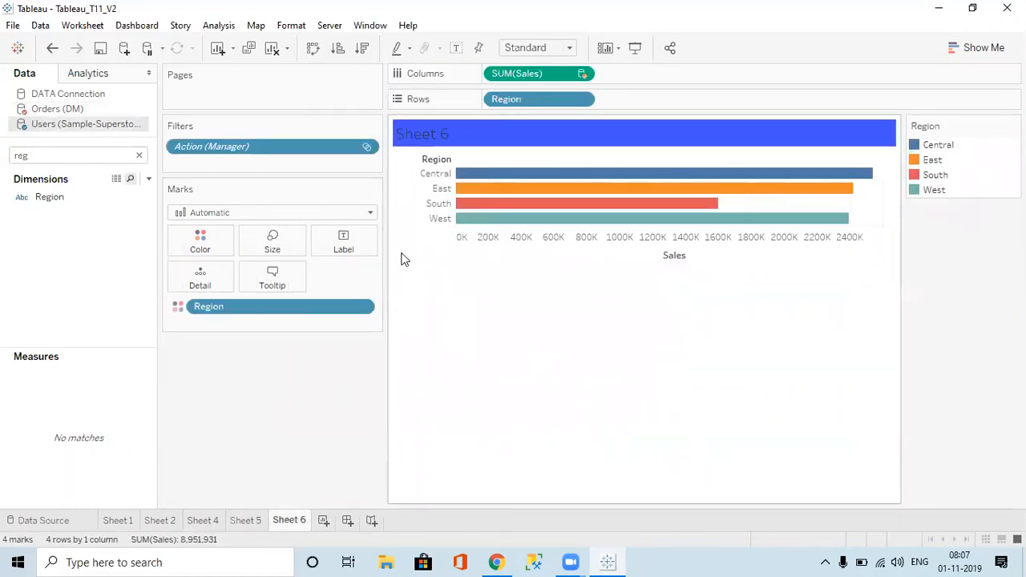
pyautogui.click(139, 154)
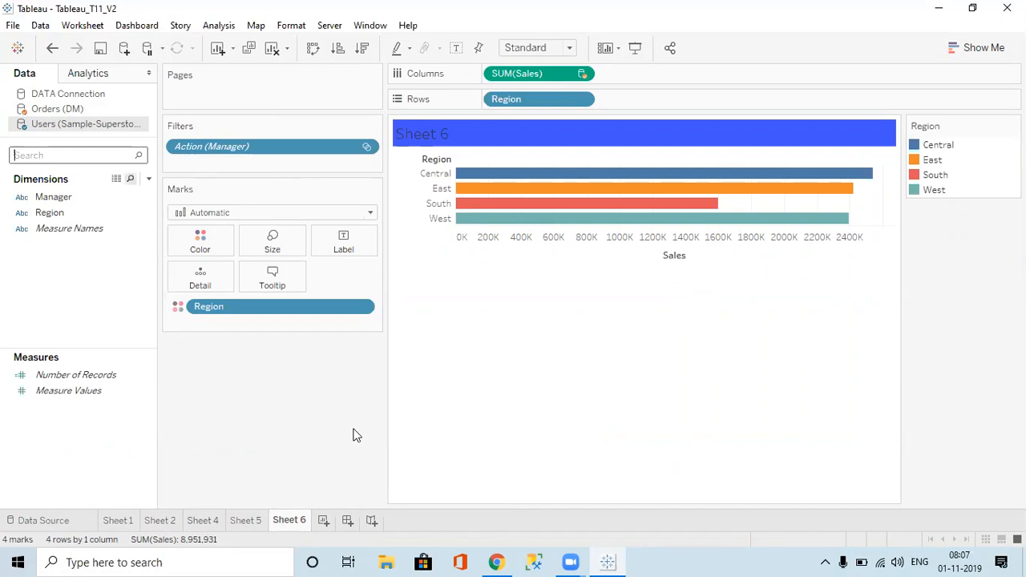
pyautogui.click(121, 520)
pyautogui.rightClick(121, 520)
pyautogui.click(411, 446)
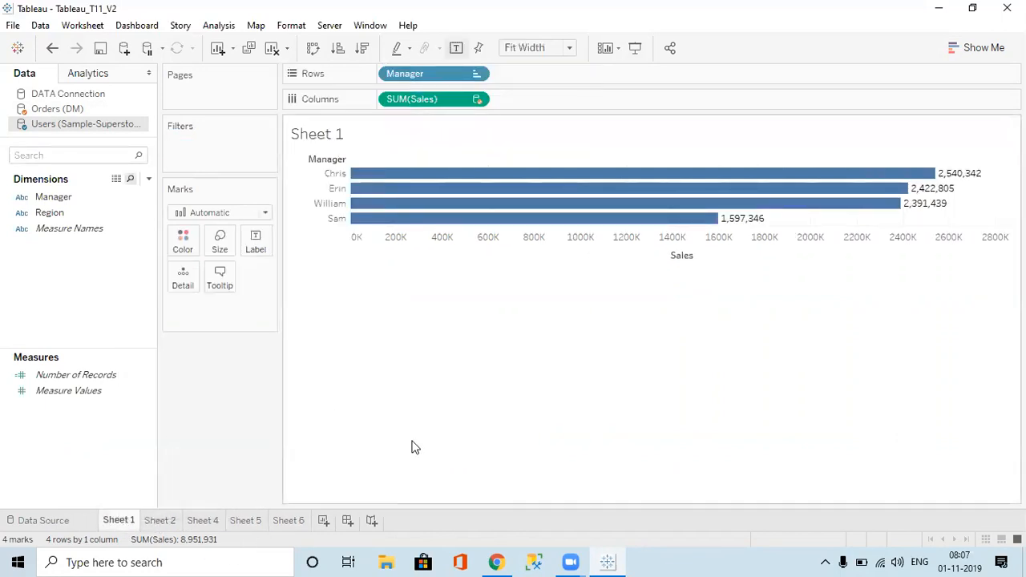
# Step: Create Dashboard 1 and switch its layout to Phone and back to Default
pyautogui.click(348, 520)
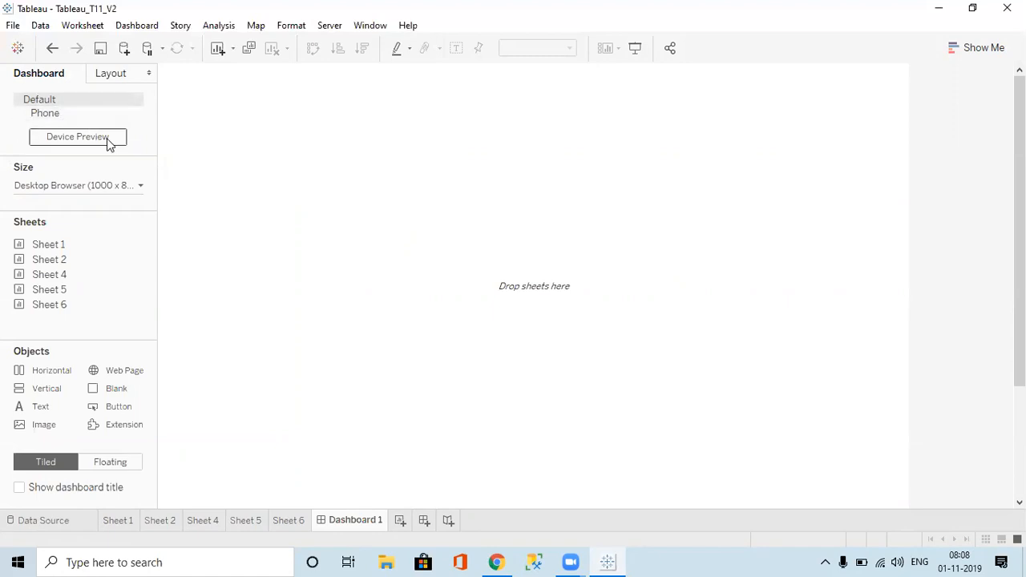
pyautogui.click(61, 110)
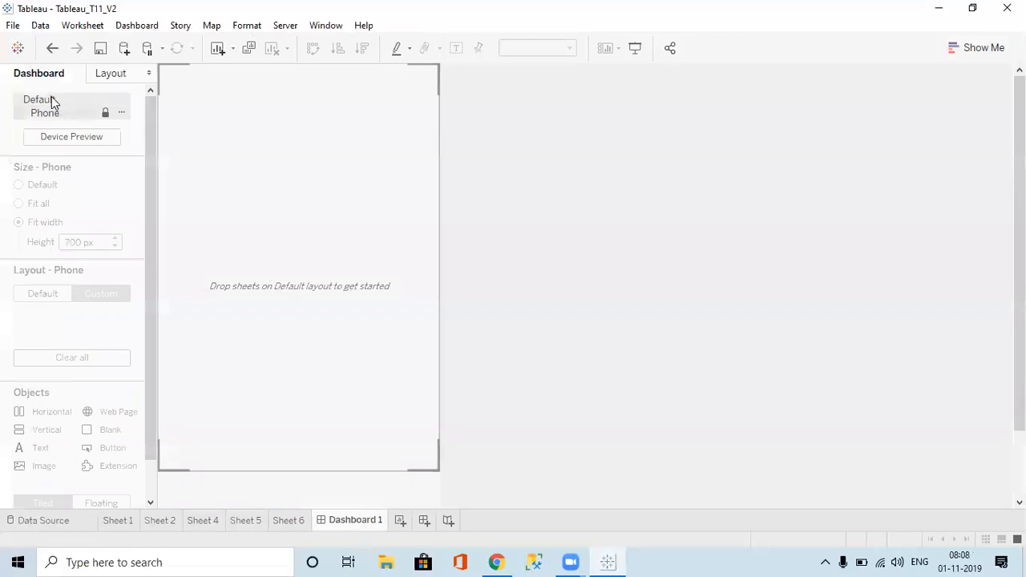
pyautogui.click(51, 100)
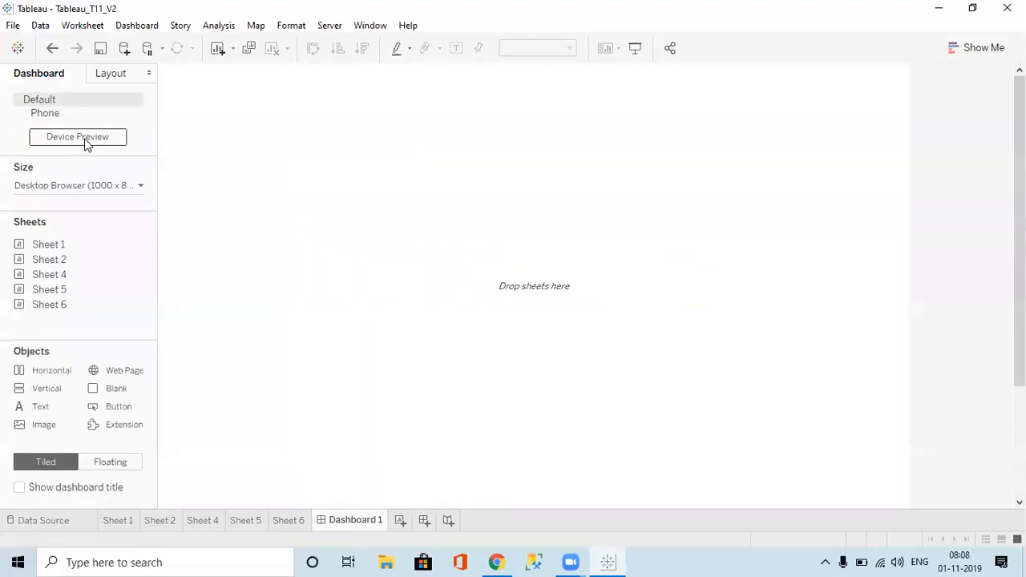
# Step: Preview Dashboard 1 as Desktop, Tablet and Phone, ending on Default, after checking Sheet 6
pyautogui.click(80, 137)
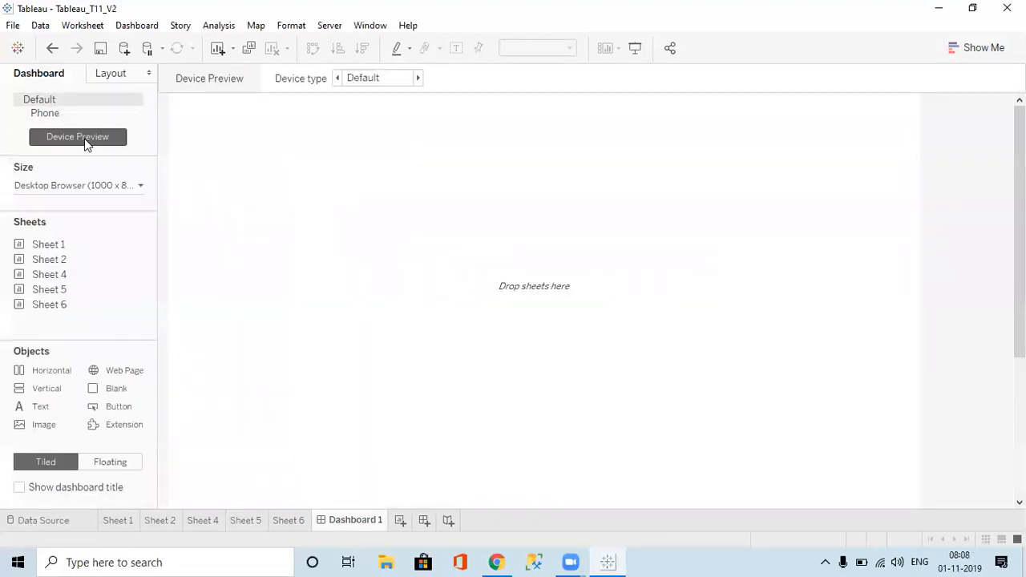
pyautogui.click(417, 78)
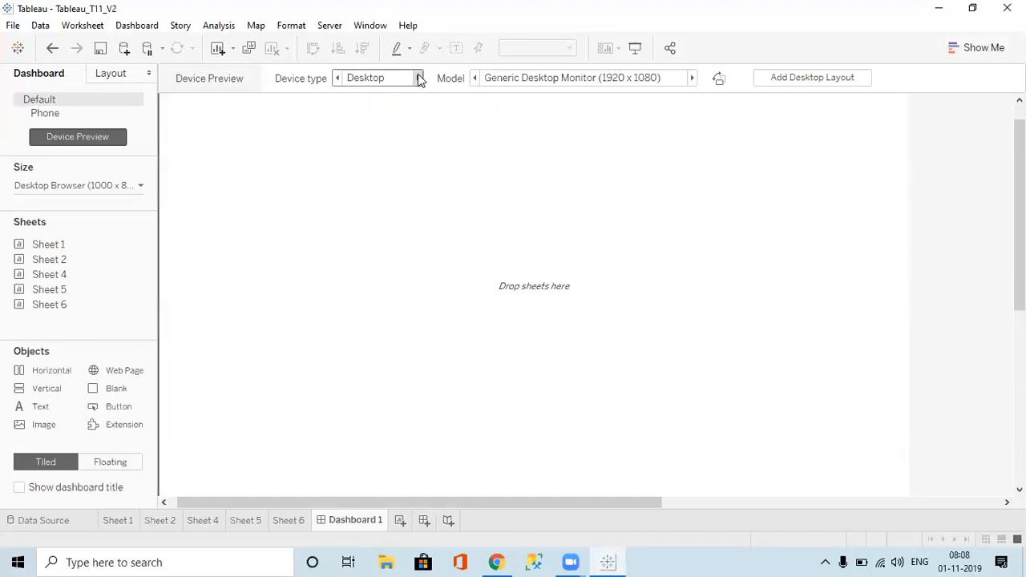
pyautogui.click(418, 77)
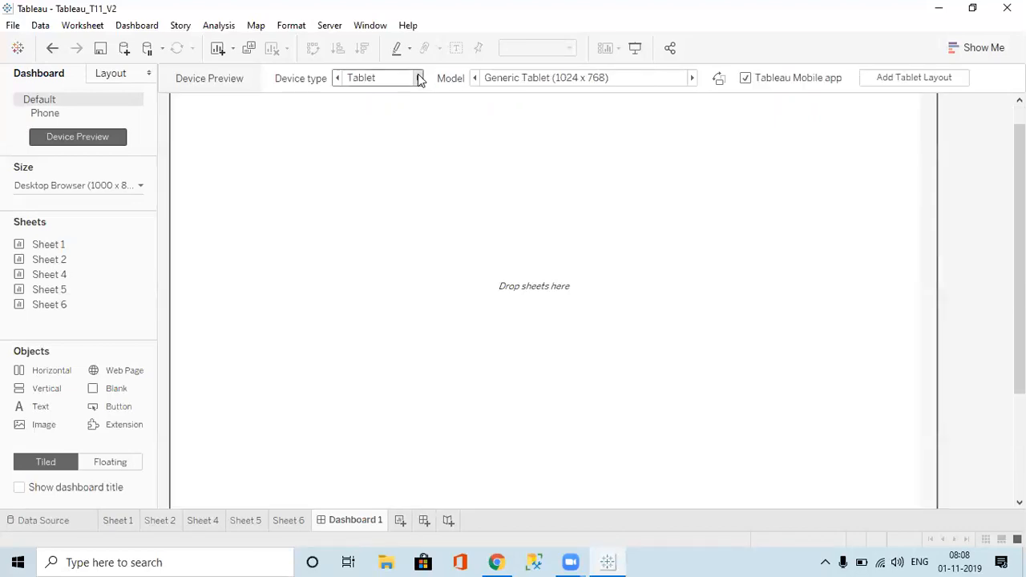
pyautogui.click(418, 75)
pyautogui.click(418, 75)
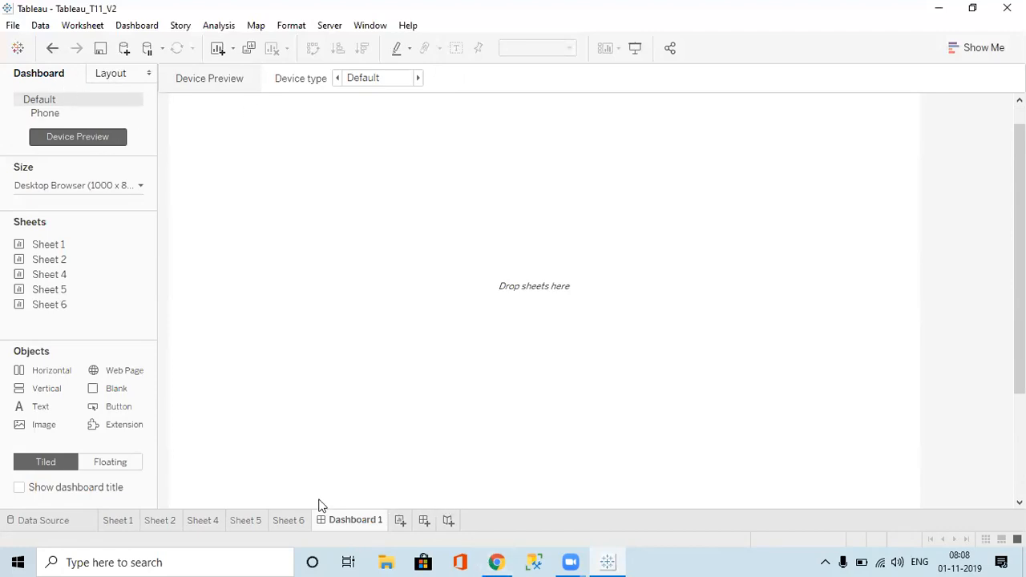
pyautogui.click(286, 523)
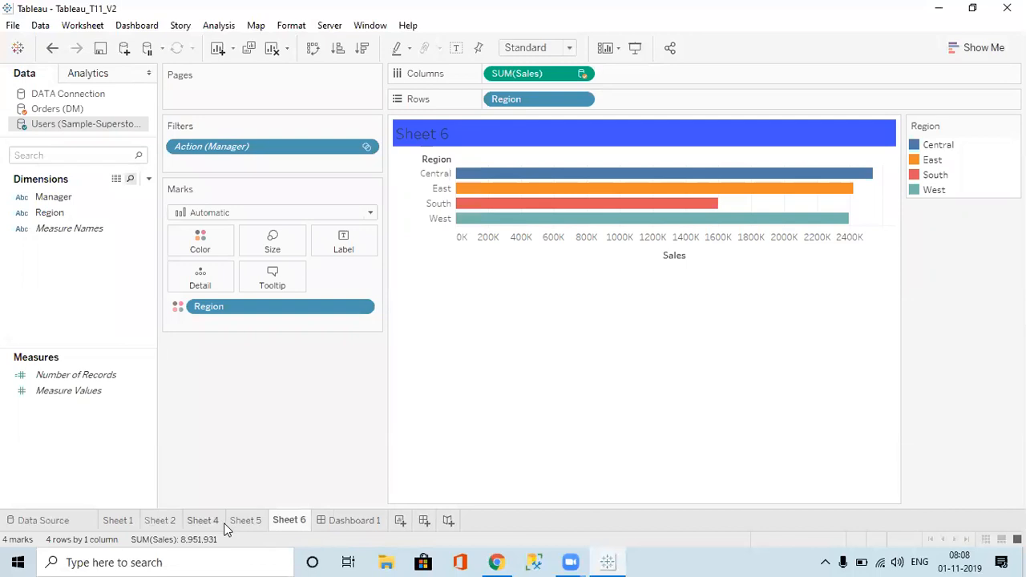
pyautogui.click(352, 521)
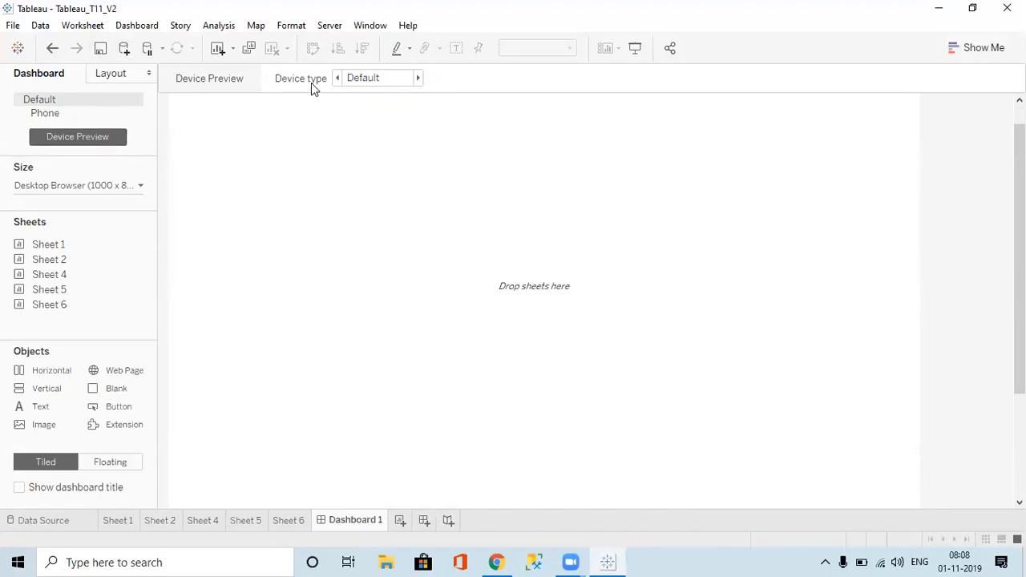
# Step: Toggle device preview off and on and browse the dashboard size presets without changing them
pyautogui.click(96, 141)
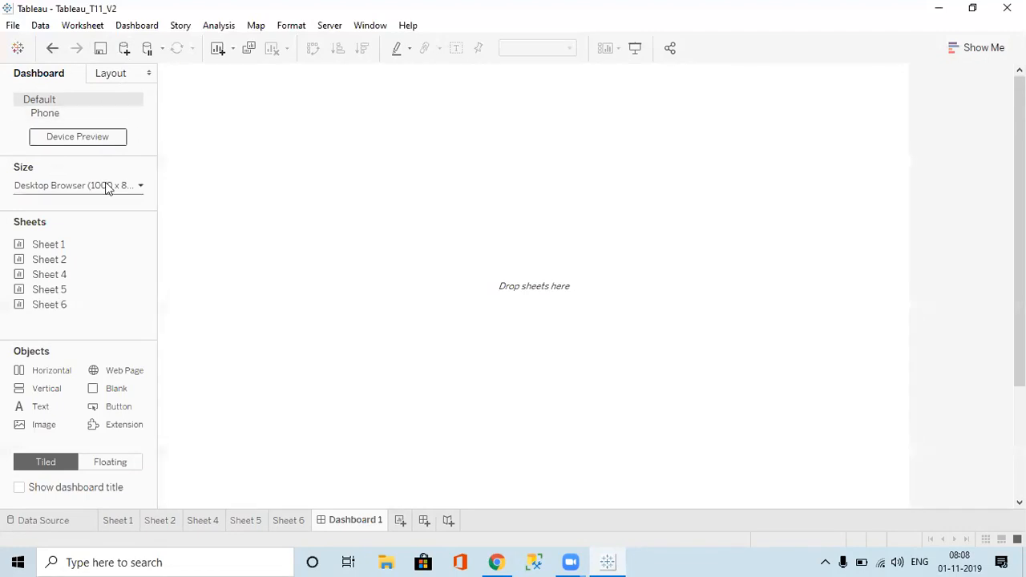
pyautogui.click(83, 136)
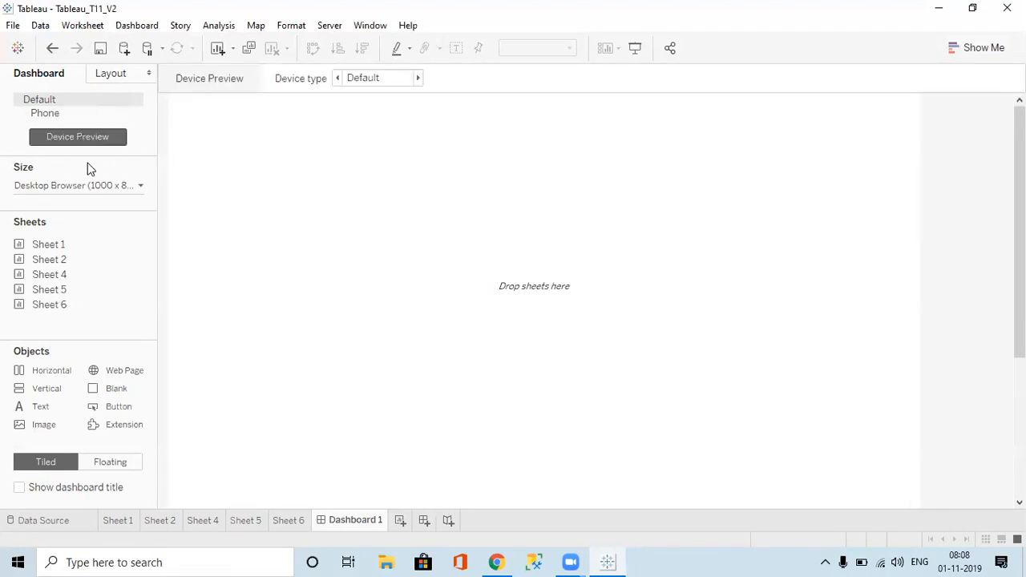
pyautogui.click(134, 185)
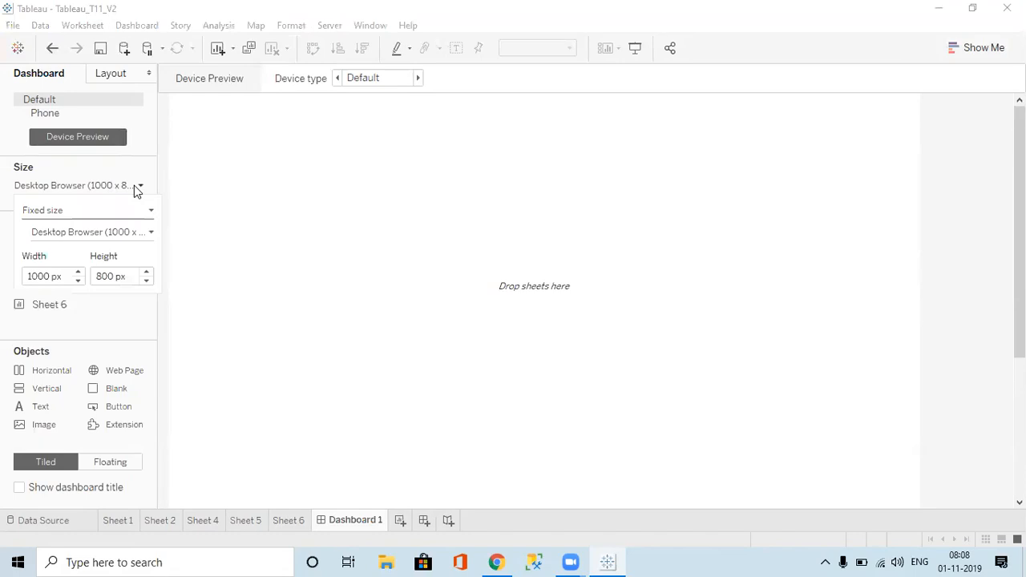
pyautogui.click(282, 206)
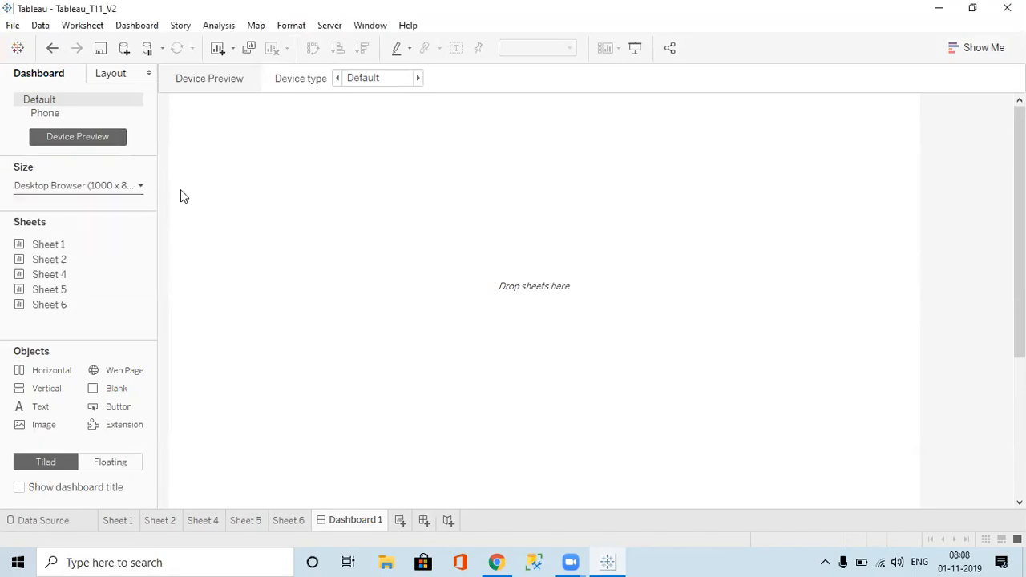
pyautogui.click(130, 186)
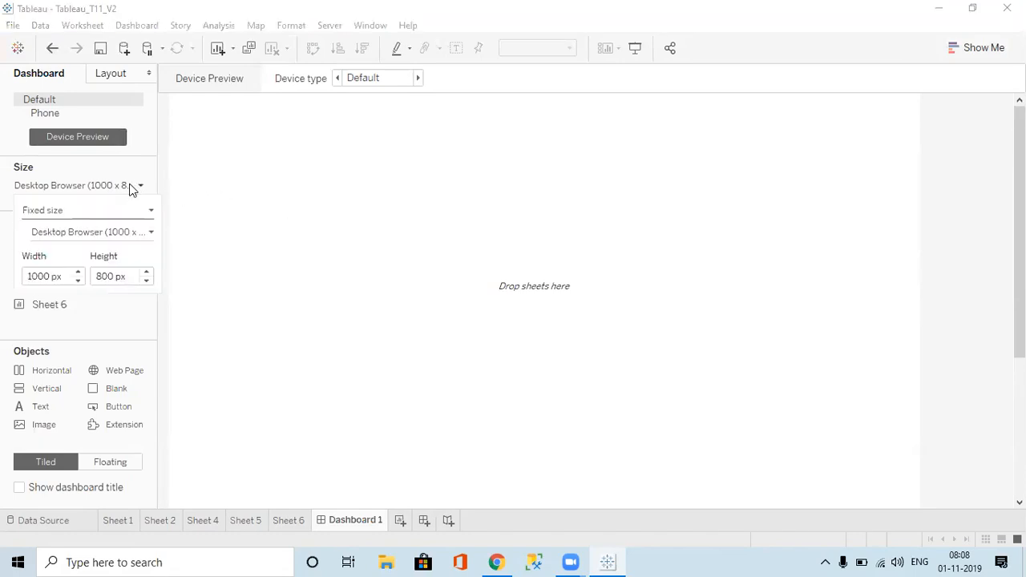
pyautogui.click(148, 234)
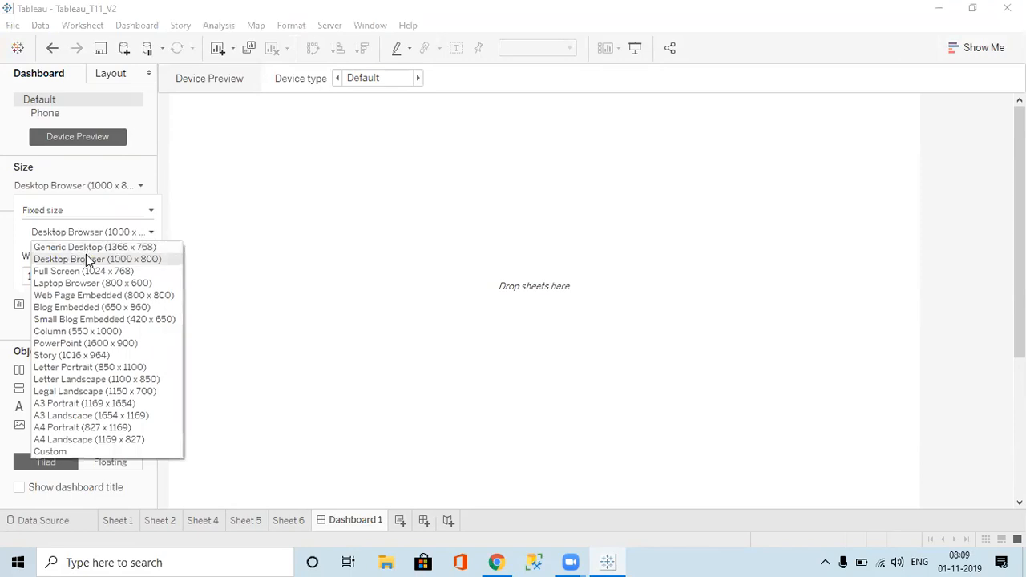
pyautogui.click(240, 339)
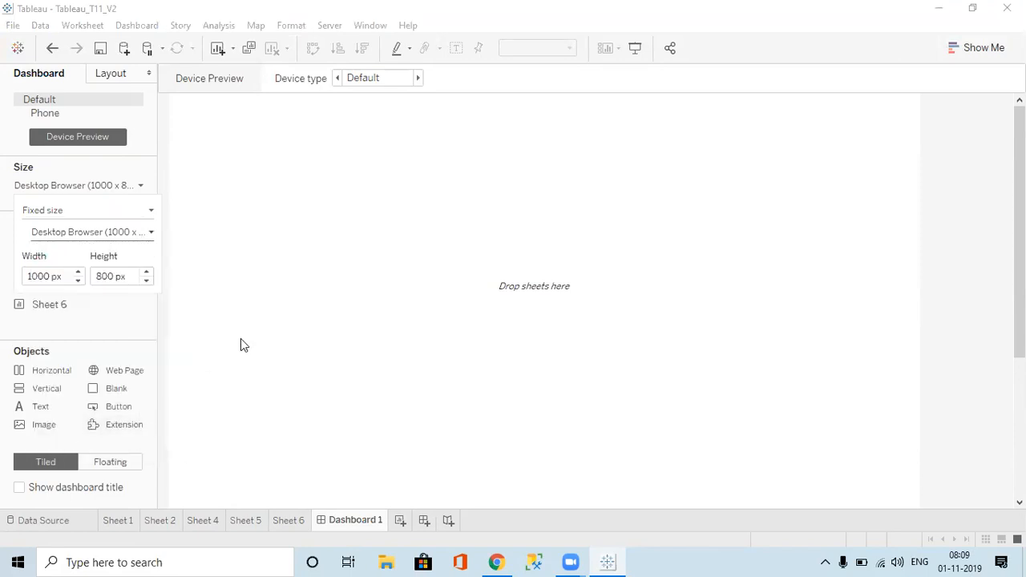
pyautogui.click(241, 340)
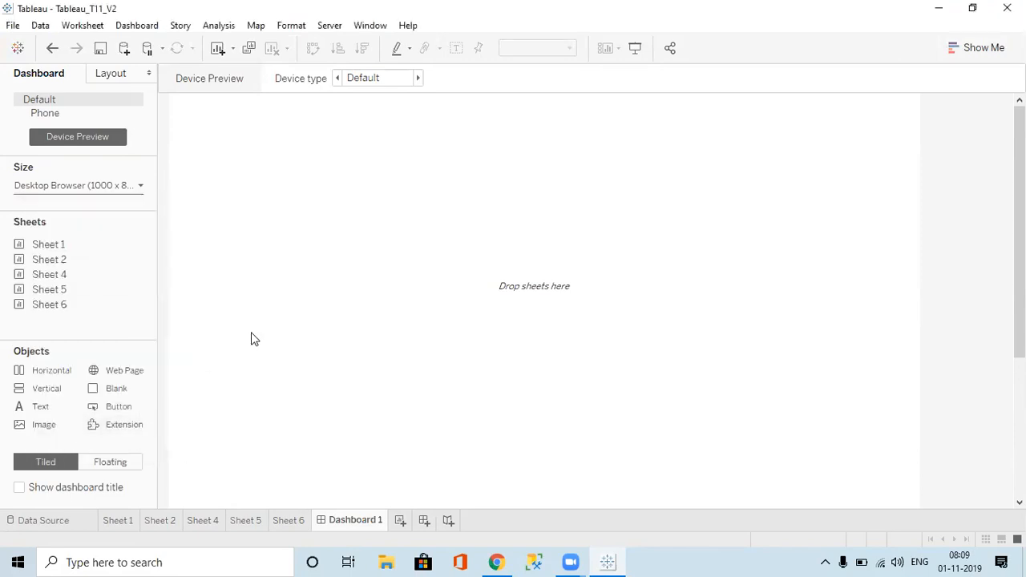
# Step: Set Dashboard 1's size to Automatic, briefly try Fixed size, then return to Automatic
pyautogui.click(103, 190)
pyautogui.click(97, 214)
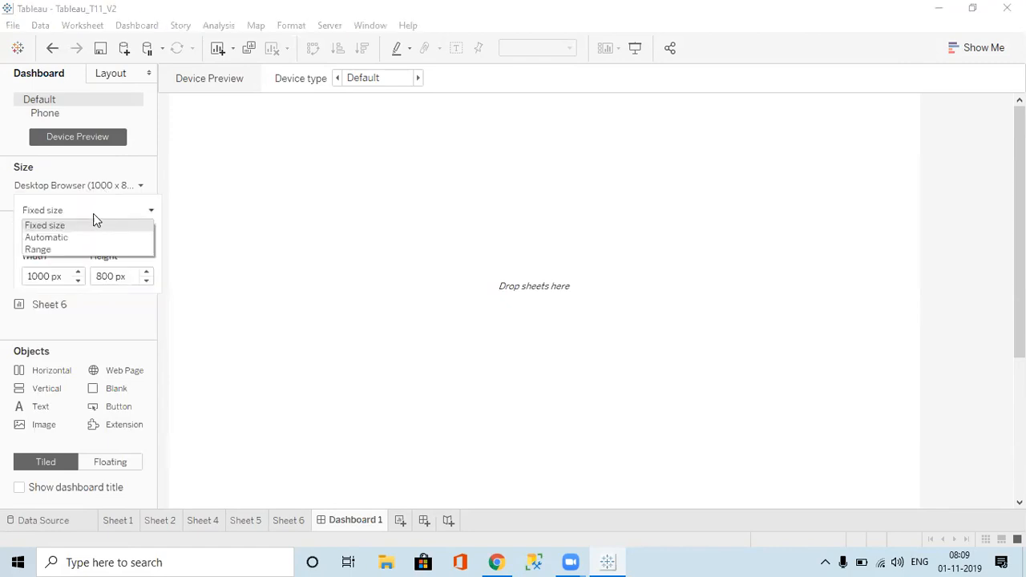
pyautogui.click(49, 238)
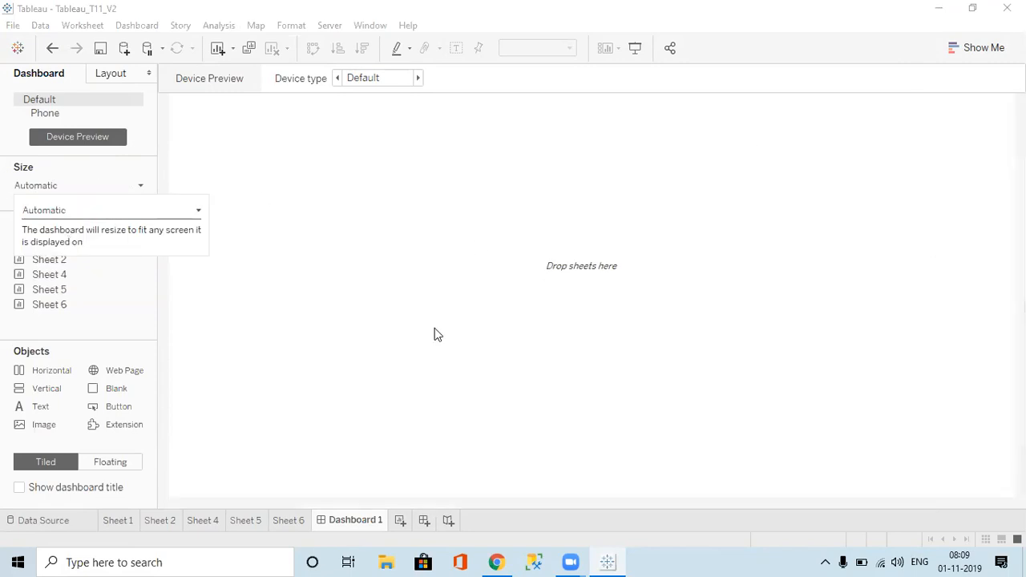
pyautogui.click(715, 237)
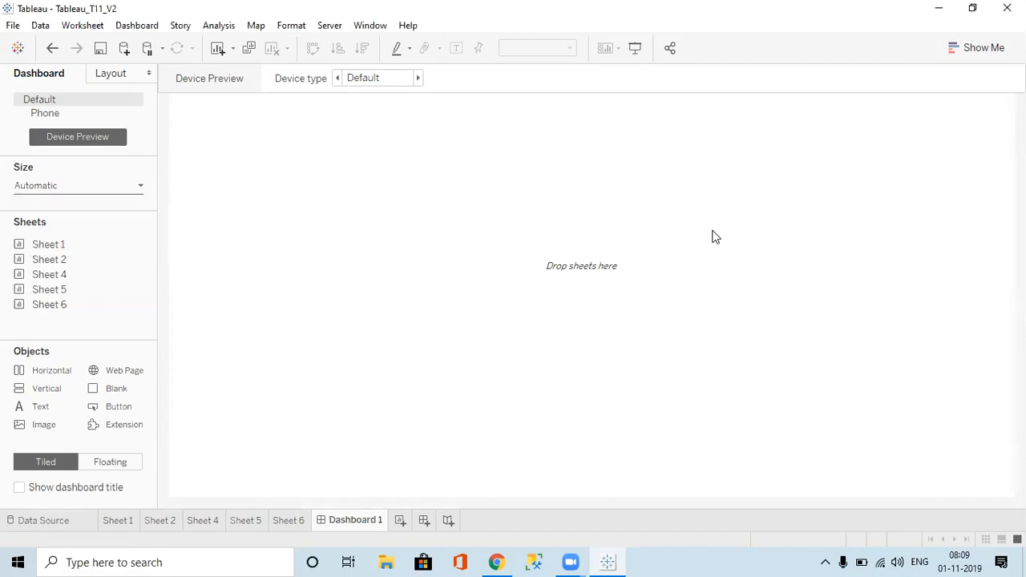
pyautogui.click(95, 193)
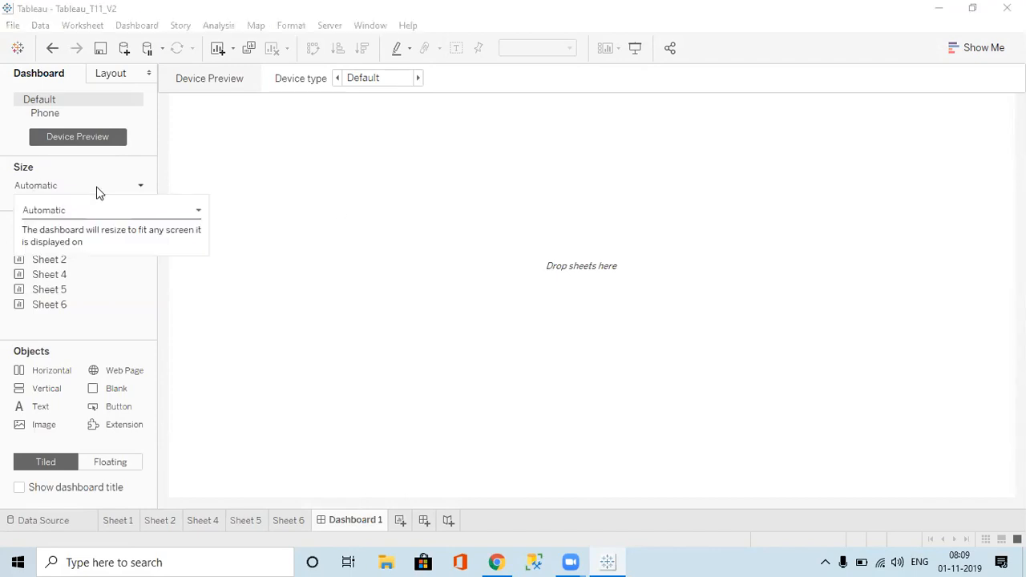
pyautogui.click(75, 208)
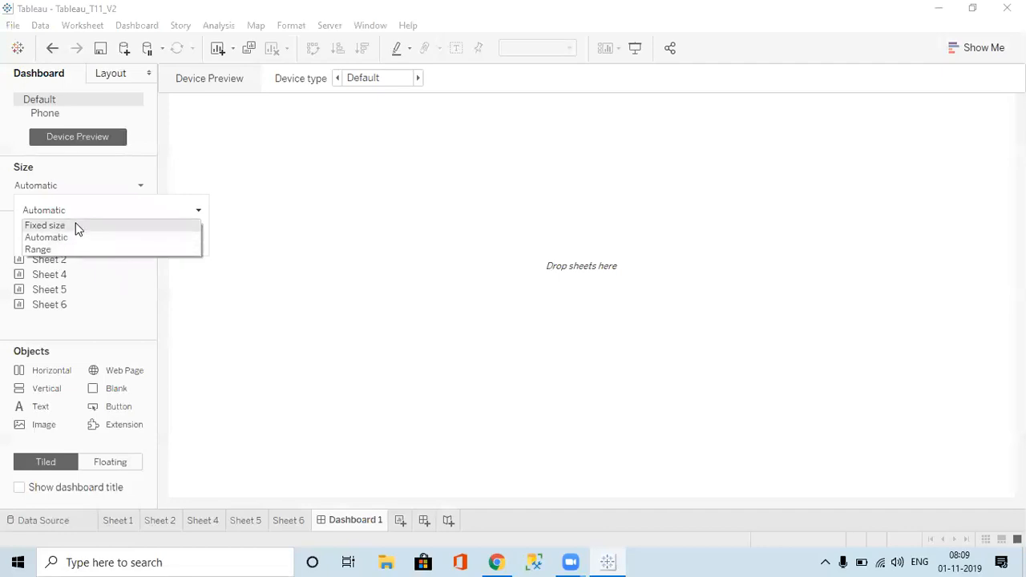
pyautogui.click(78, 227)
pyautogui.click(96, 231)
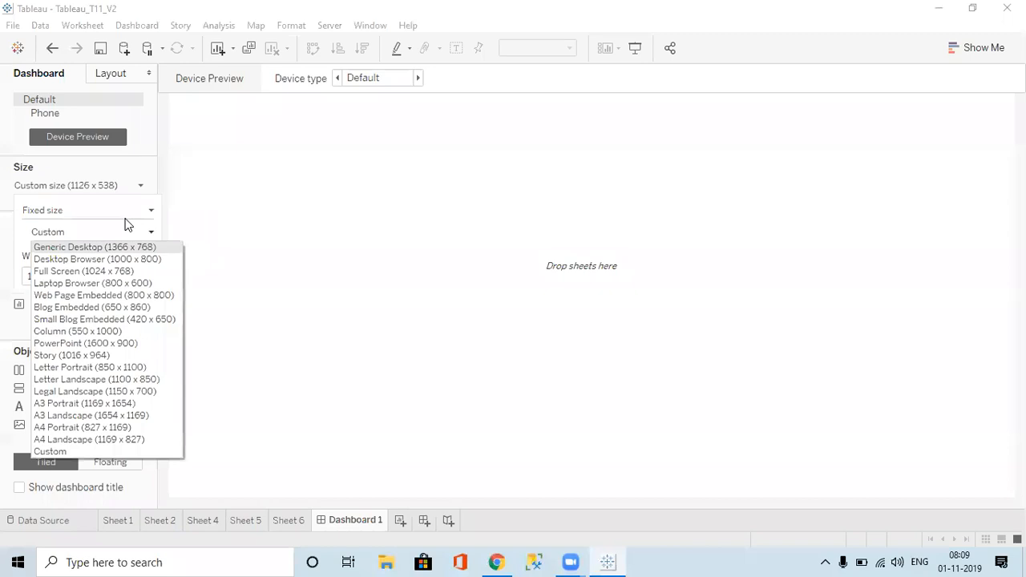
pyautogui.click(123, 208)
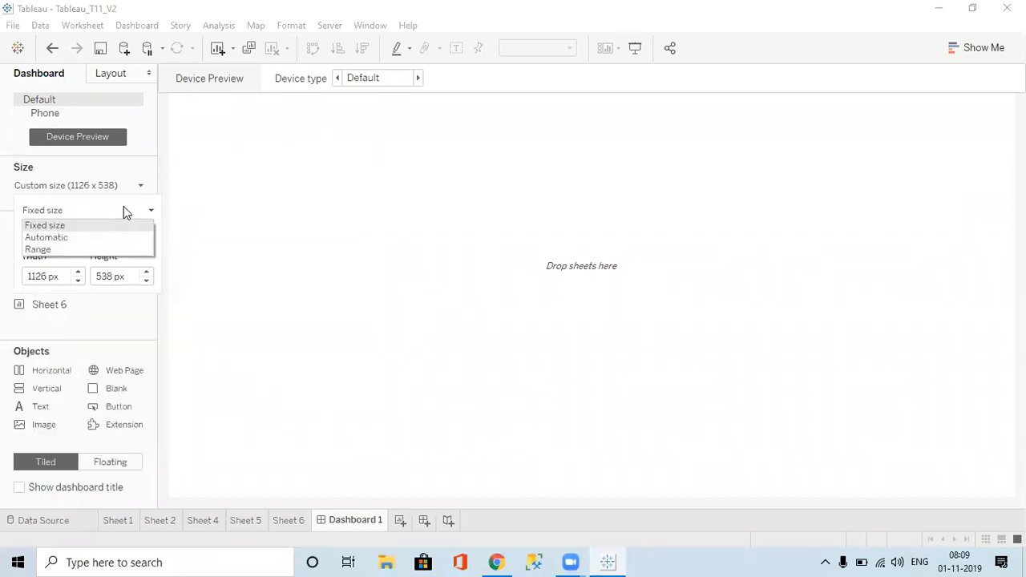
pyautogui.click(64, 238)
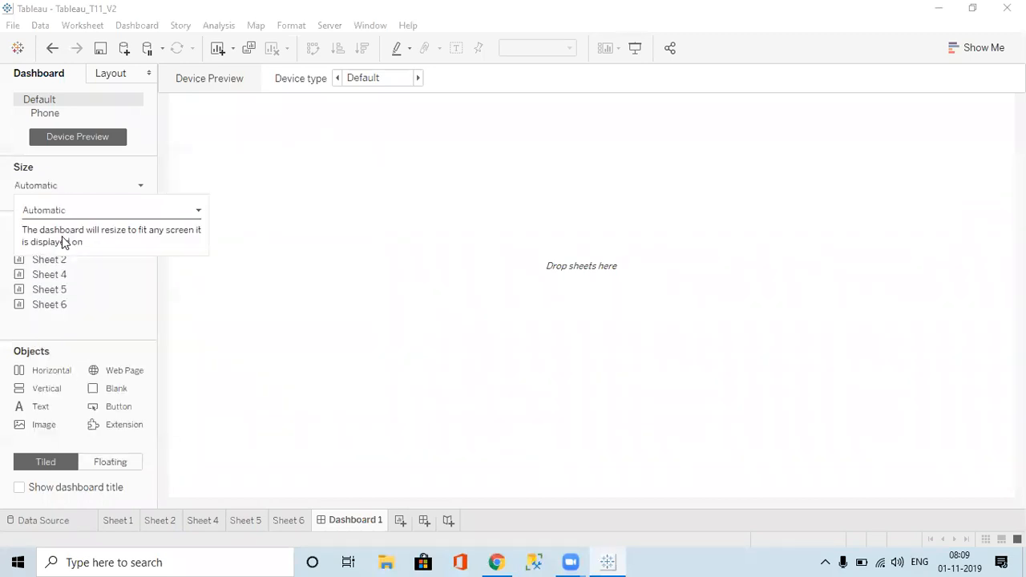
pyautogui.click(312, 236)
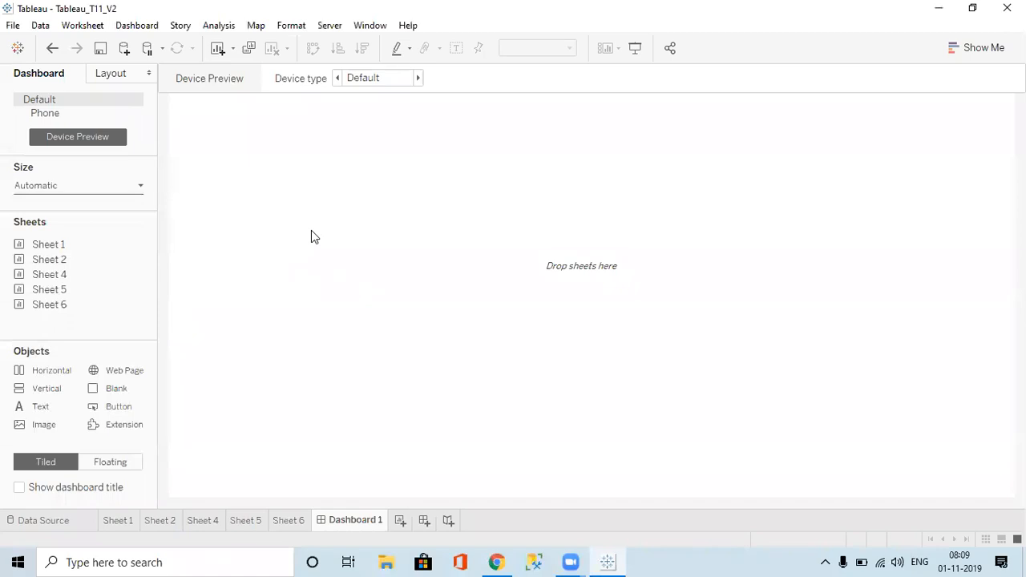
# Step: Tile Sheet 1 and Sheet 2 across the top and Sheet 4 and Sheet 5 across the bottom of Dashboard 1
pyautogui.moveTo(56, 289); pyautogui.dragTo(270, 234)
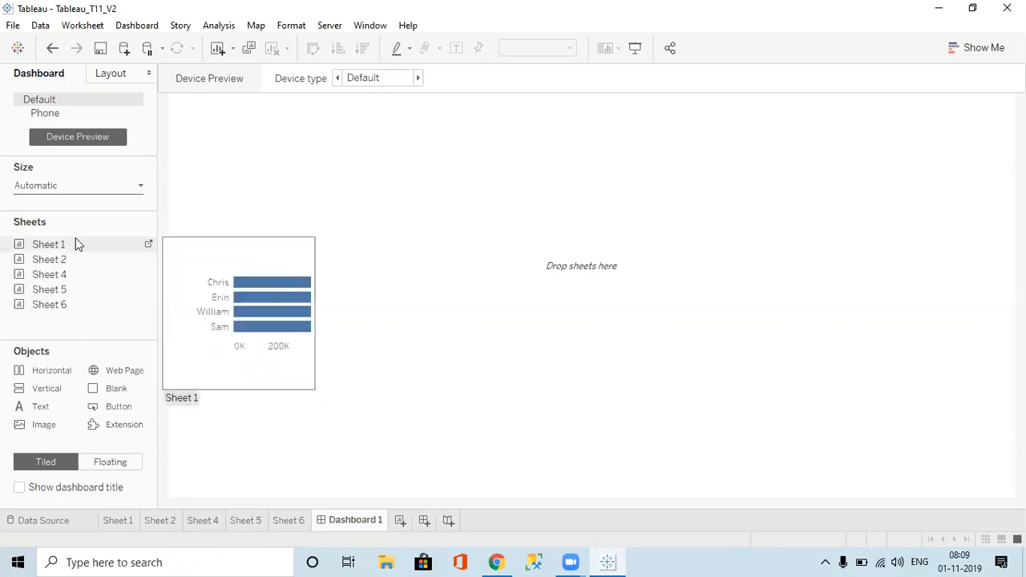
pyautogui.moveTo(58, 242); pyautogui.dragTo(392, 236)
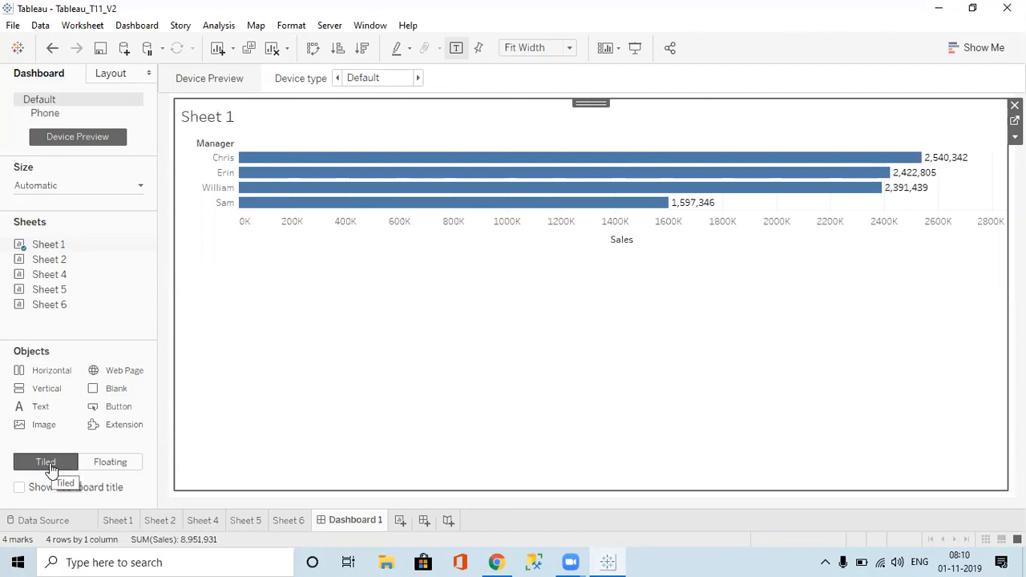
pyautogui.moveTo(50, 259)
pyautogui.moveTo(49, 261)
pyautogui.mouseDown()
pyautogui.moveTo(421, 307)
pyautogui.moveTo(532, 283)
pyautogui.moveTo(742, 355)
pyautogui.moveTo(577, 368)
pyautogui.moveTo(720, 331)
pyautogui.moveTo(737, 339)
pyautogui.mouseUp()
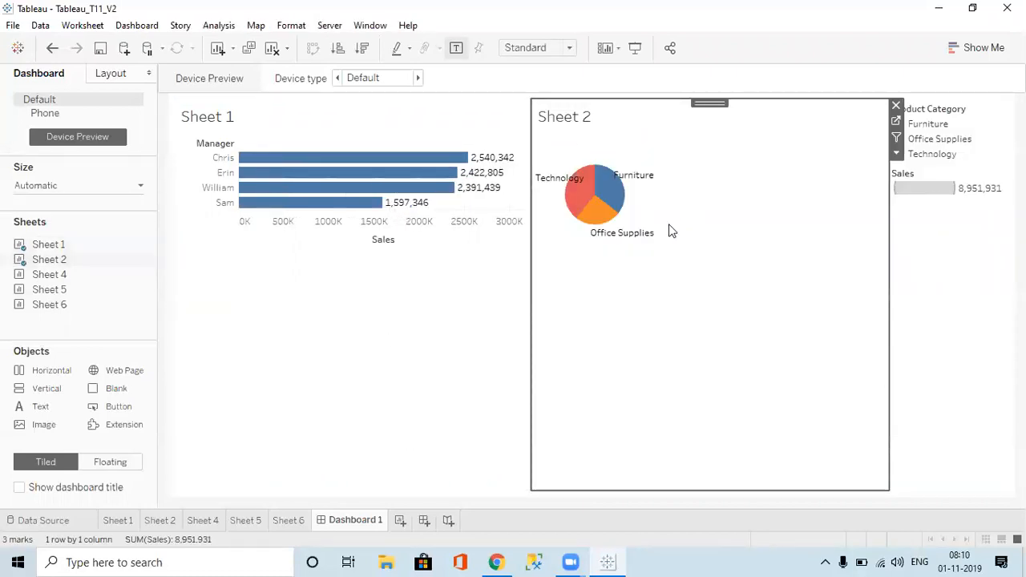
pyautogui.moveTo(71, 289)
pyautogui.moveTo(48, 274)
pyautogui.mouseDown()
pyautogui.moveTo(250, 306)
pyautogui.moveTo(325, 360)
pyautogui.moveTo(357, 362)
pyautogui.moveTo(357, 353)
pyautogui.mouseUp()
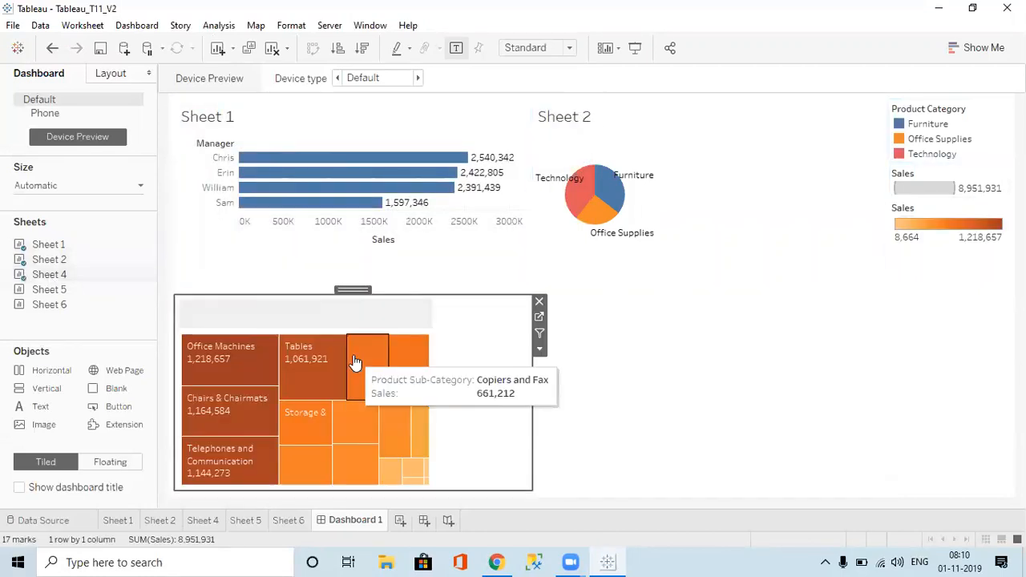
pyautogui.moveTo(88, 304)
pyautogui.moveTo(58, 290); pyautogui.dragTo(752, 392)
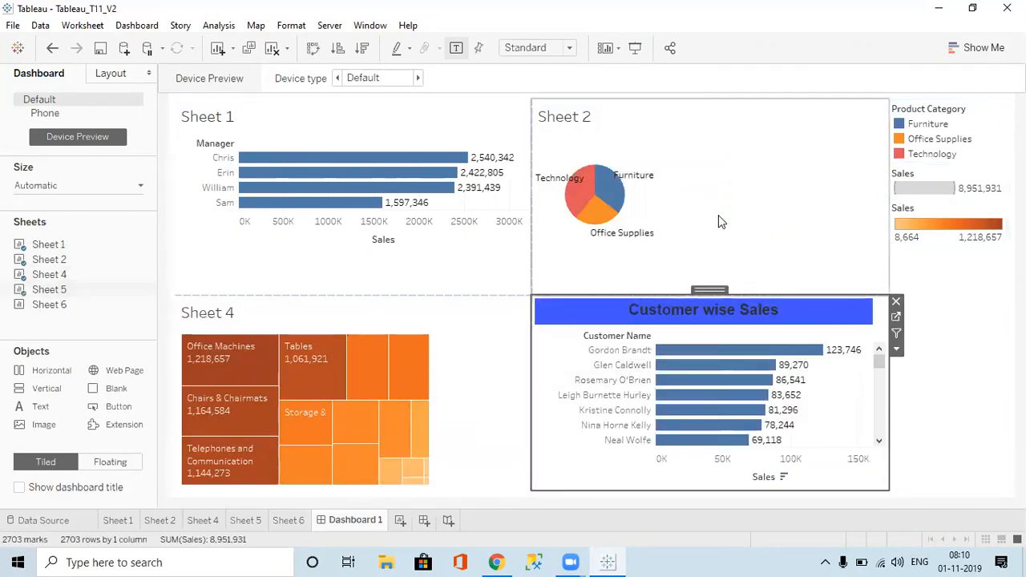
pyautogui.click(400, 521)
# Step: Delete the stray Sheet 7 and start a new dashboard with objects set to Floating
pyautogui.rightClick(406, 525)
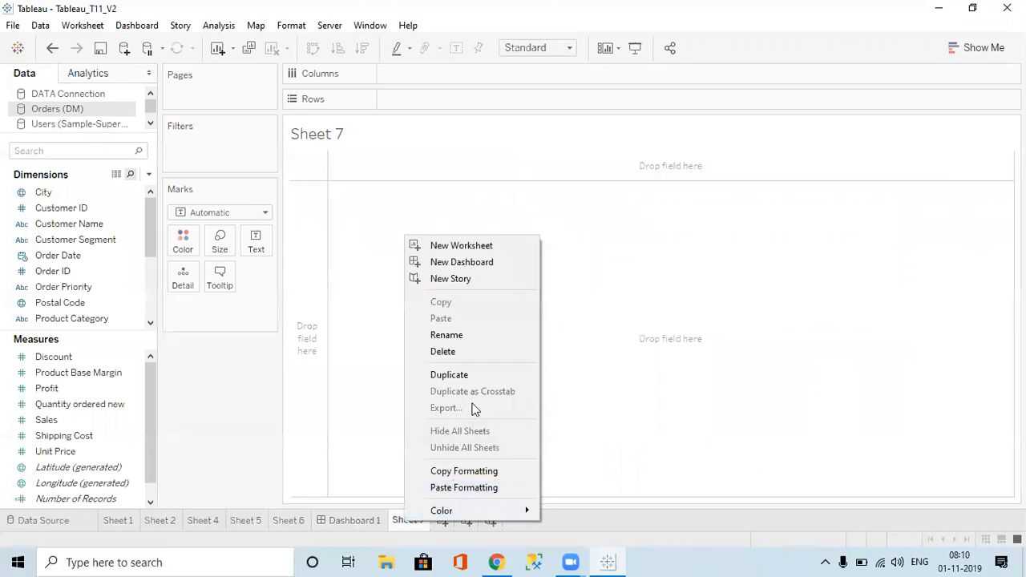
pyautogui.click(455, 354)
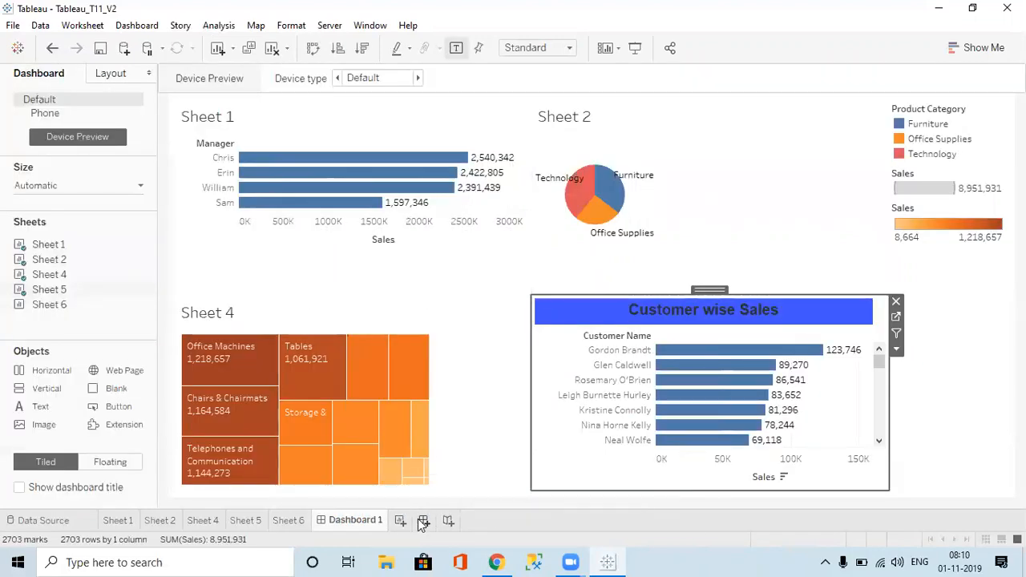
pyautogui.click(424, 521)
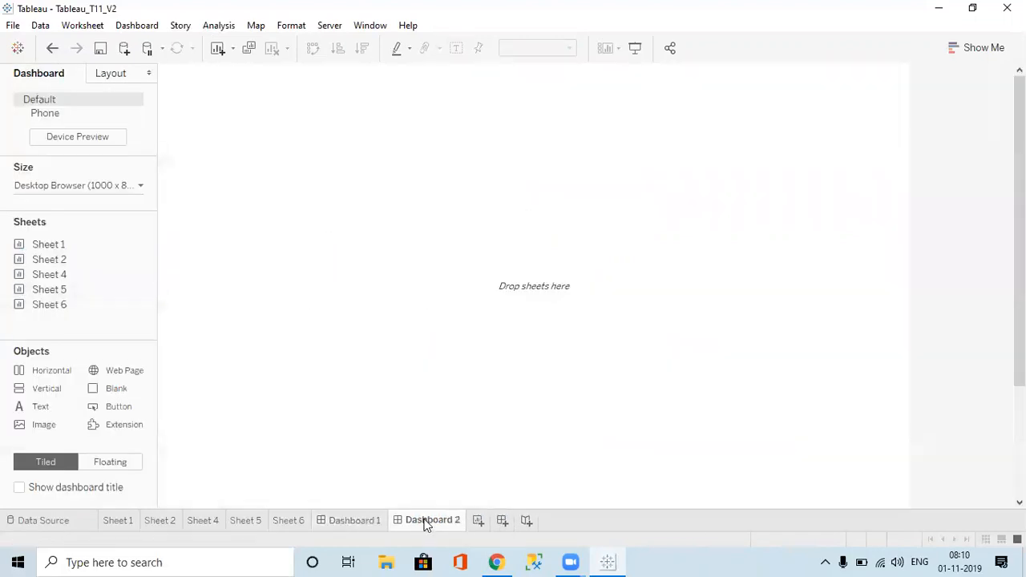
pyautogui.click(113, 465)
# Step: Float the Sheet 1 bar chart at the top-left and the Sheet 2 pie below it, widening both
pyautogui.doubleClick(61, 244)
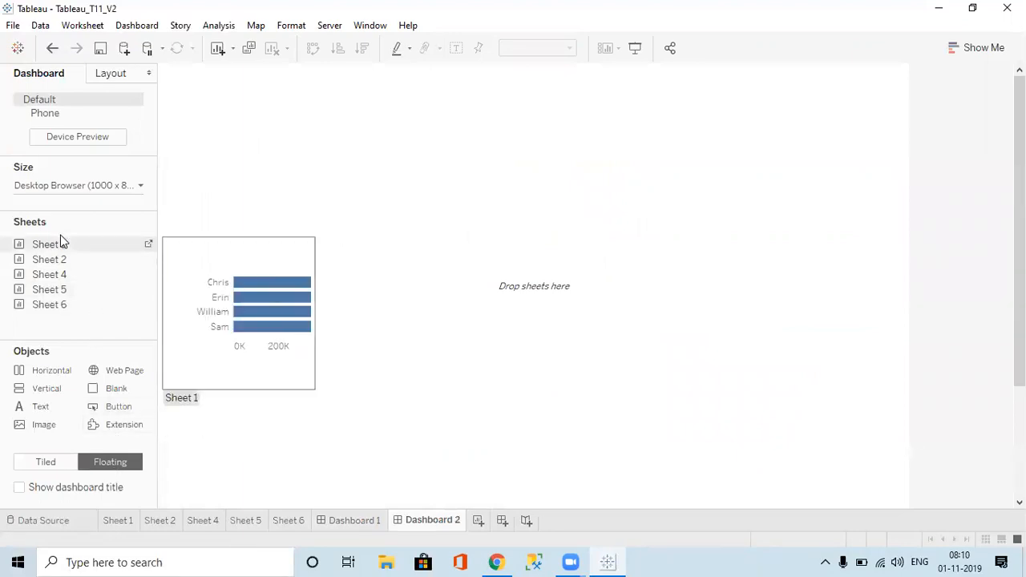
pyautogui.moveTo(58, 249); pyautogui.dragTo(164, 123)
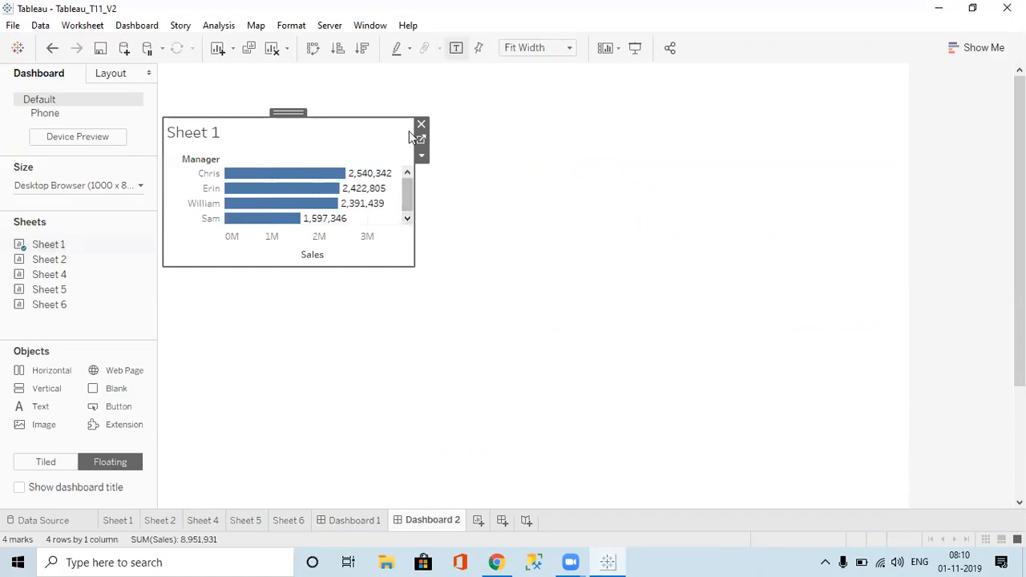
pyautogui.moveTo(413, 118); pyautogui.dragTo(497, 131)
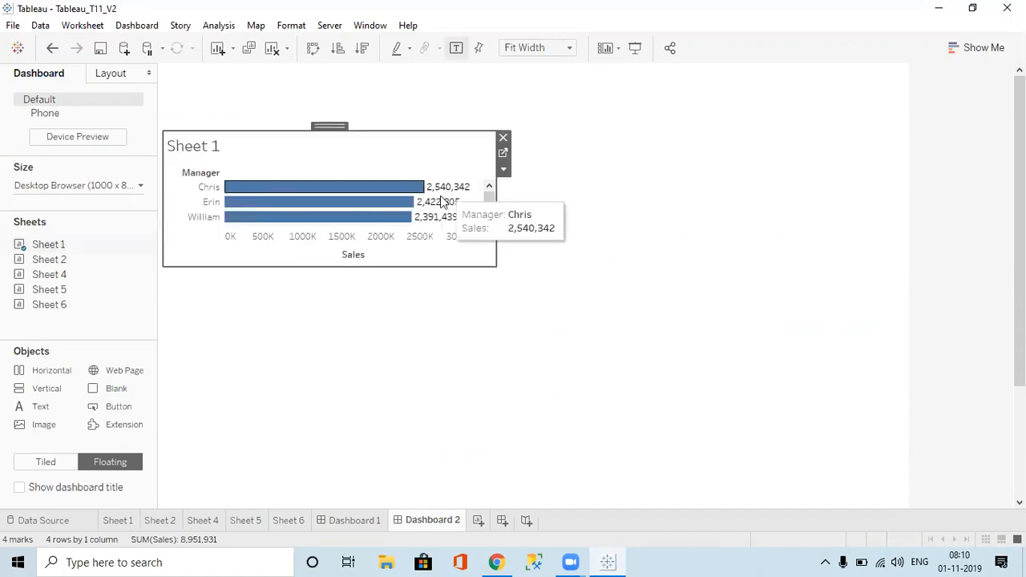
pyautogui.doubleClick(26, 278)
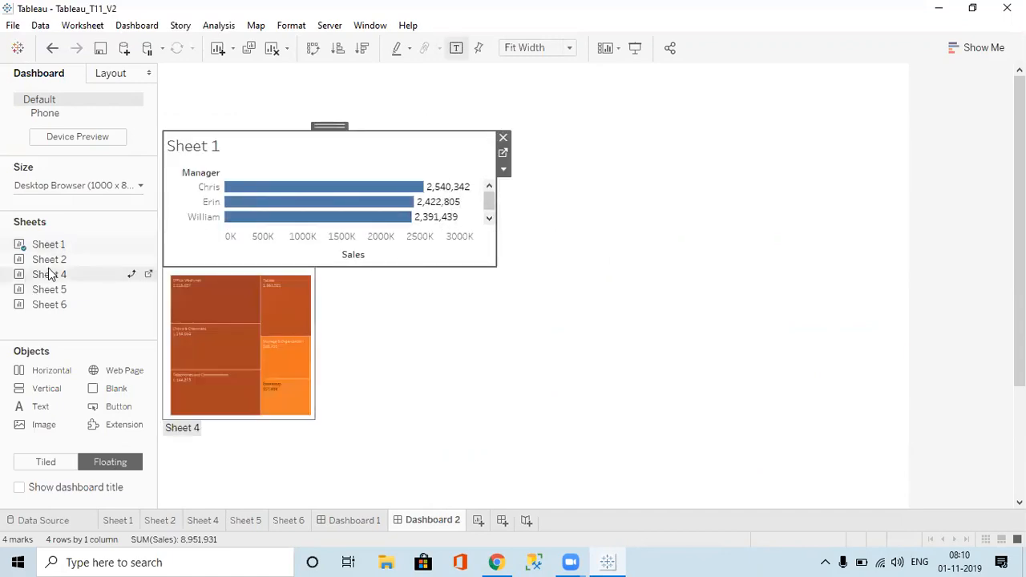
pyautogui.hotkey('ctrl', 'z')
pyautogui.moveTo(70, 264); pyautogui.dragTo(164, 271)
pyautogui.moveTo(414, 355); pyautogui.dragTo(519, 381)
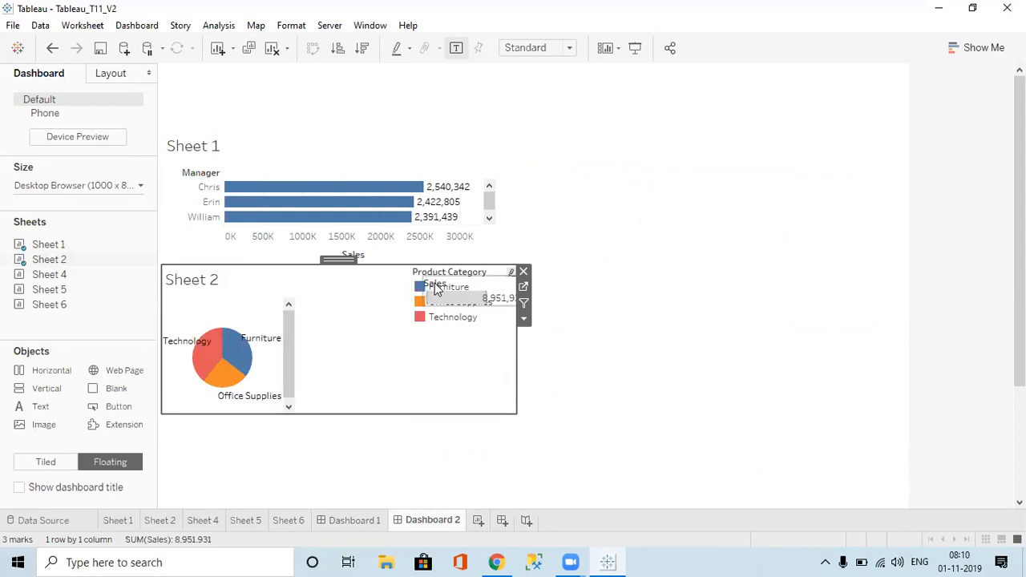
# Step: Remove the Product Category legend from the dashboard
pyautogui.click(437, 289)
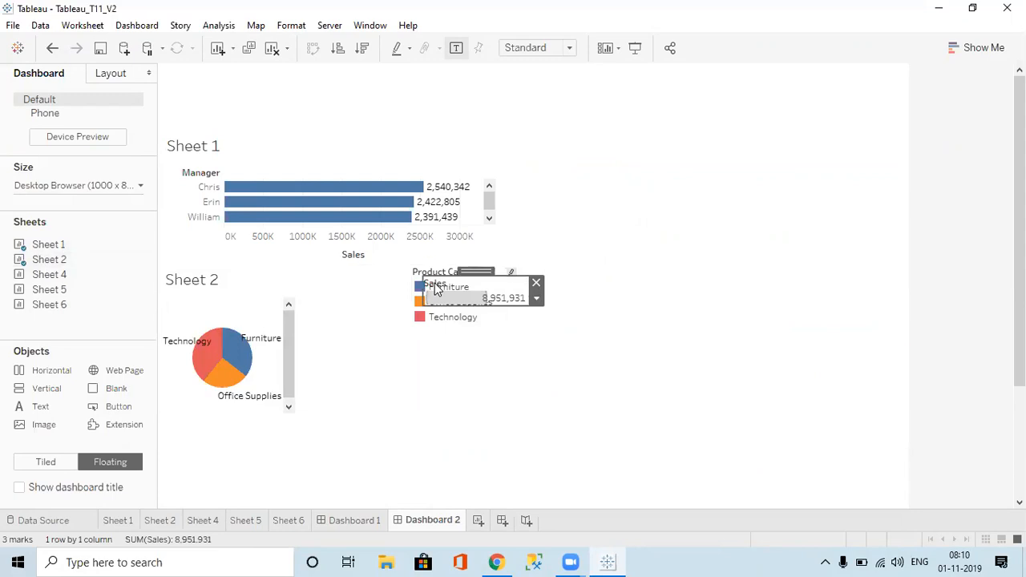
pyautogui.click(539, 287)
pyautogui.click(454, 286)
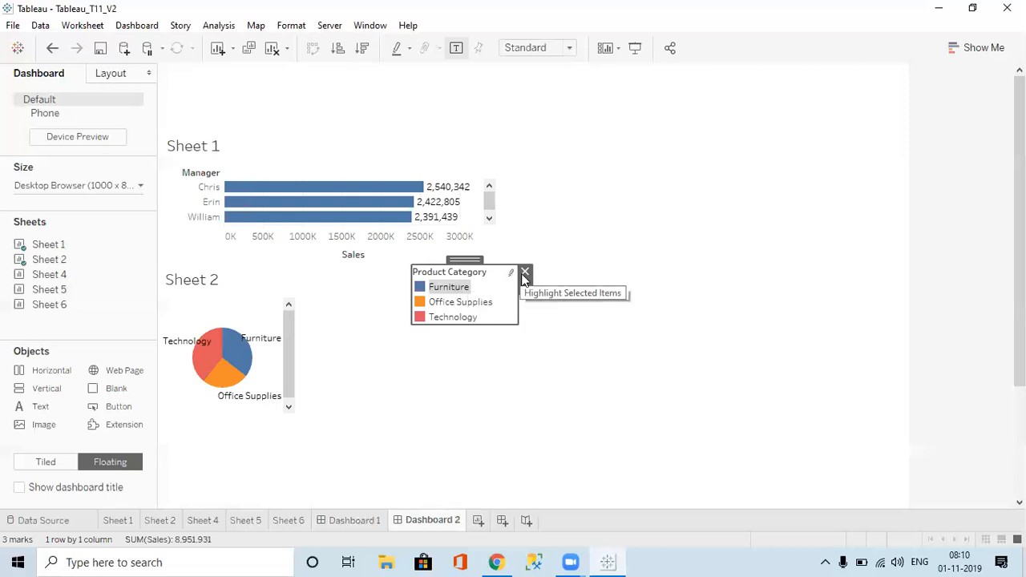
pyautogui.click(525, 272)
pyautogui.click(343, 349)
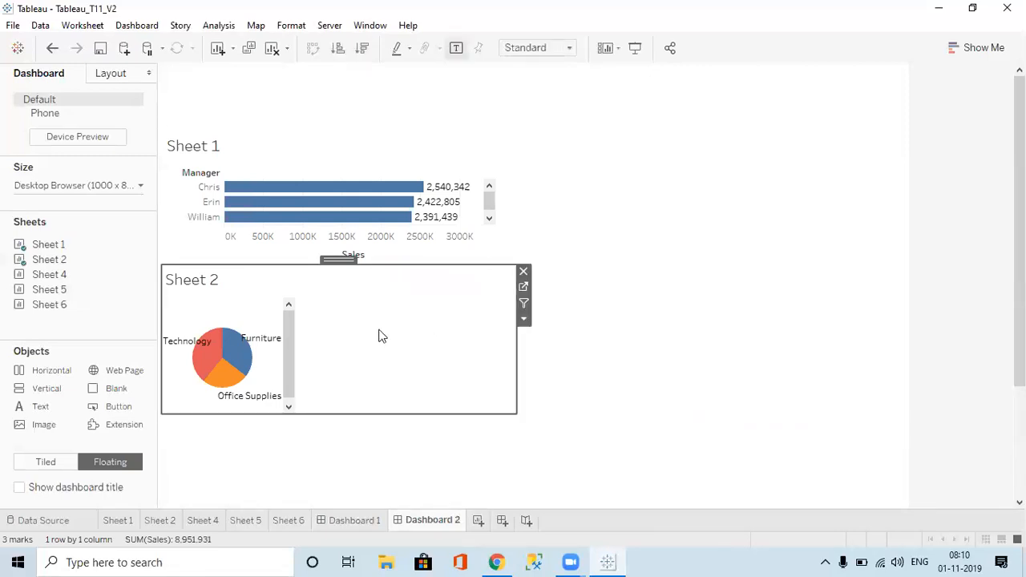
# Step: Fit the Sheet 2 pie to Entire View, resize it, and extend Sheet 1 to show the Sam bar
pyautogui.click(573, 46)
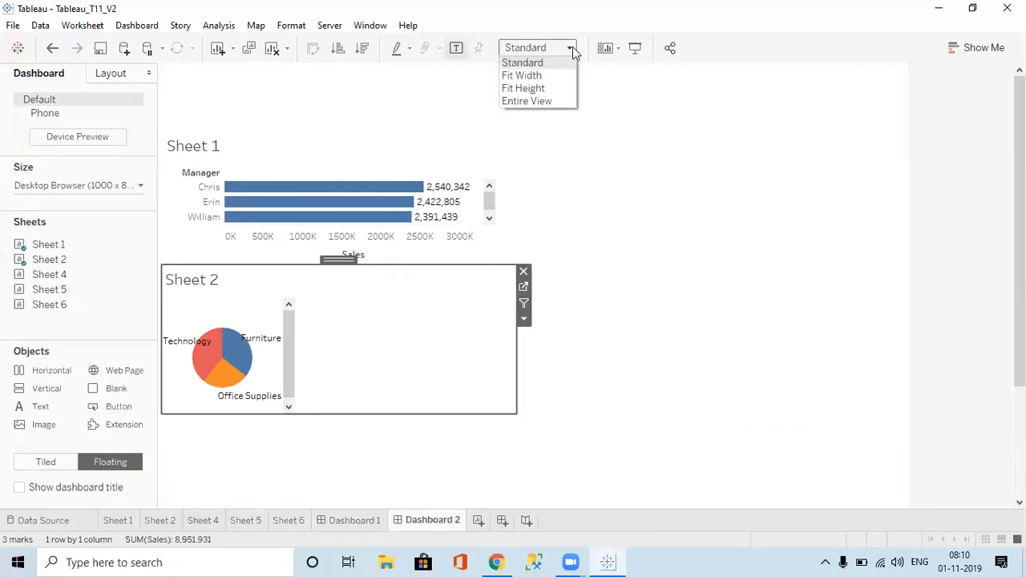
pyautogui.click(533, 101)
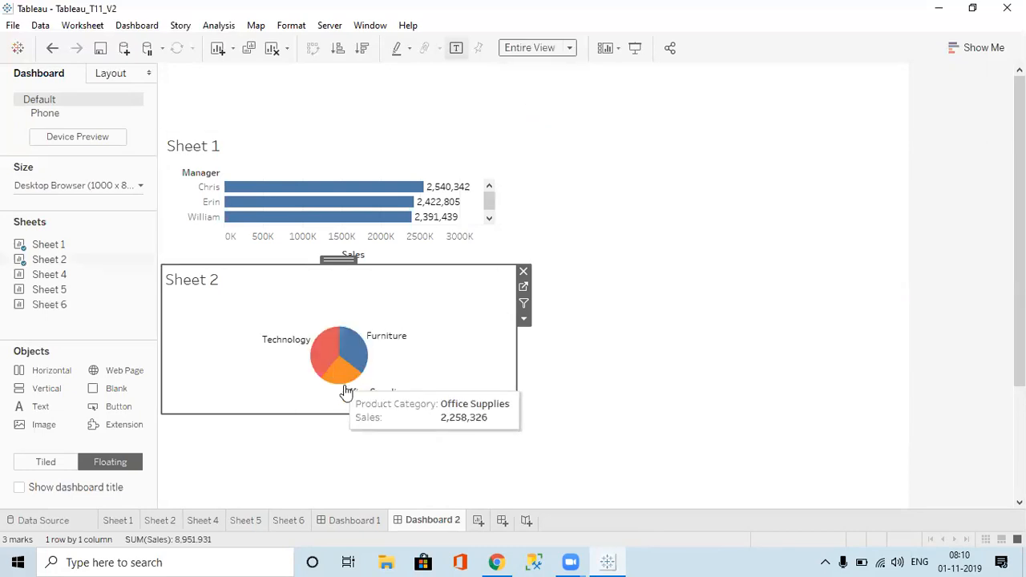
pyautogui.moveTo(331, 412); pyautogui.dragTo(328, 500)
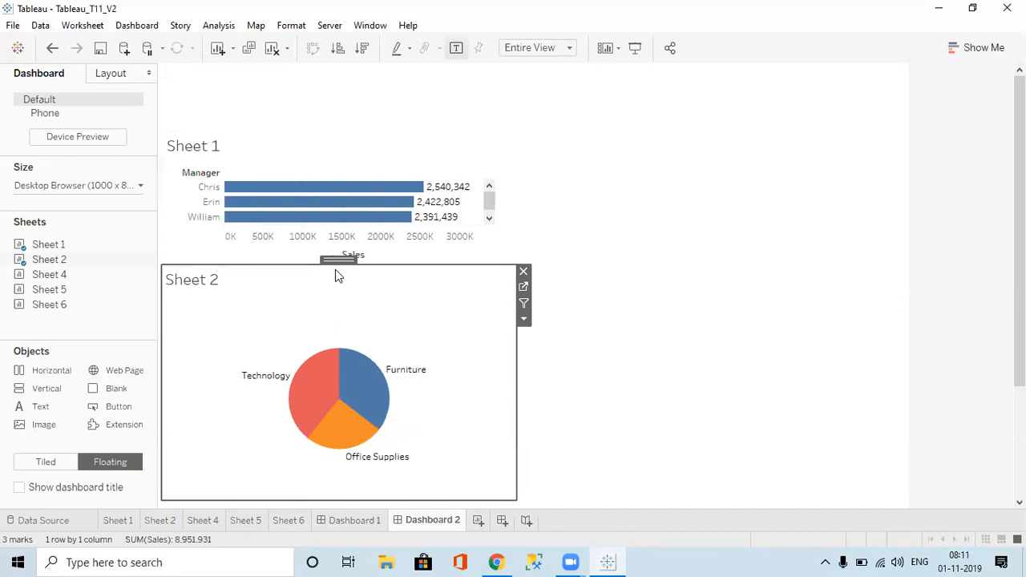
pyautogui.moveTo(338, 267); pyautogui.dragTo(336, 319)
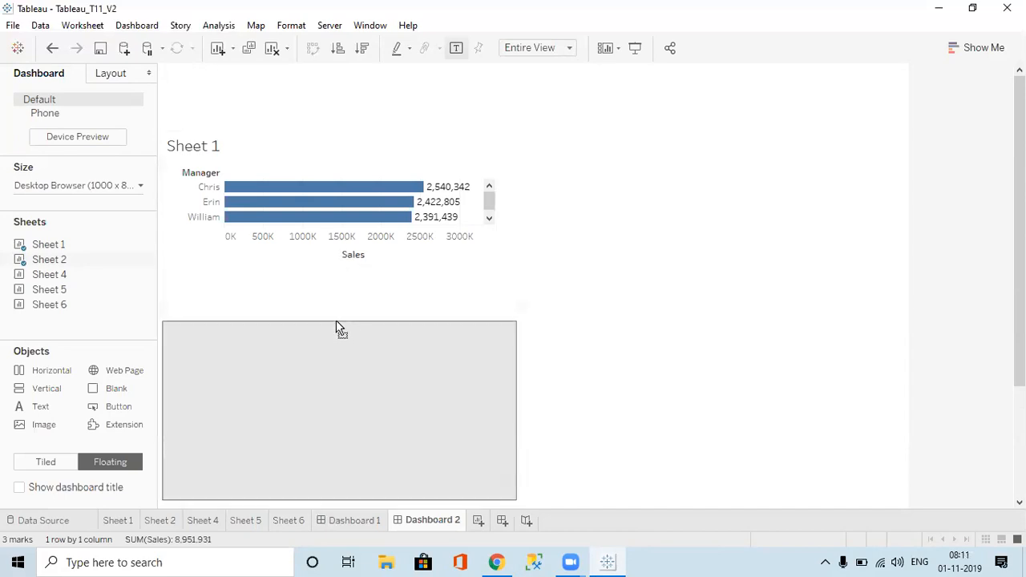
pyautogui.click(307, 167)
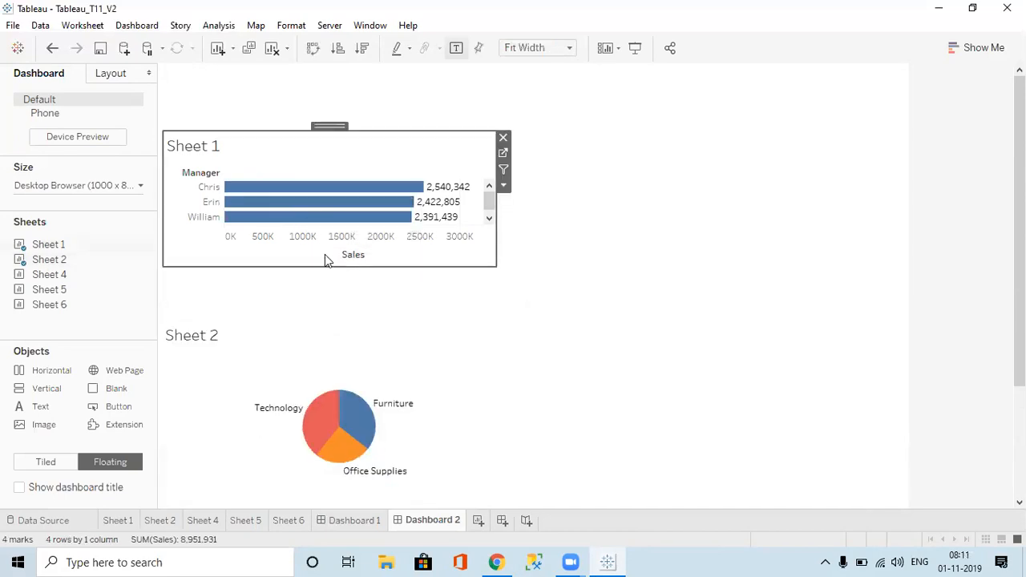
pyautogui.moveTo(335, 269); pyautogui.dragTo(335, 323)
pyautogui.click(596, 270)
# Step: Add the Sheet 4 treemap to the right of the pie and remove its Sales colour legend
pyautogui.moveTo(66, 280)
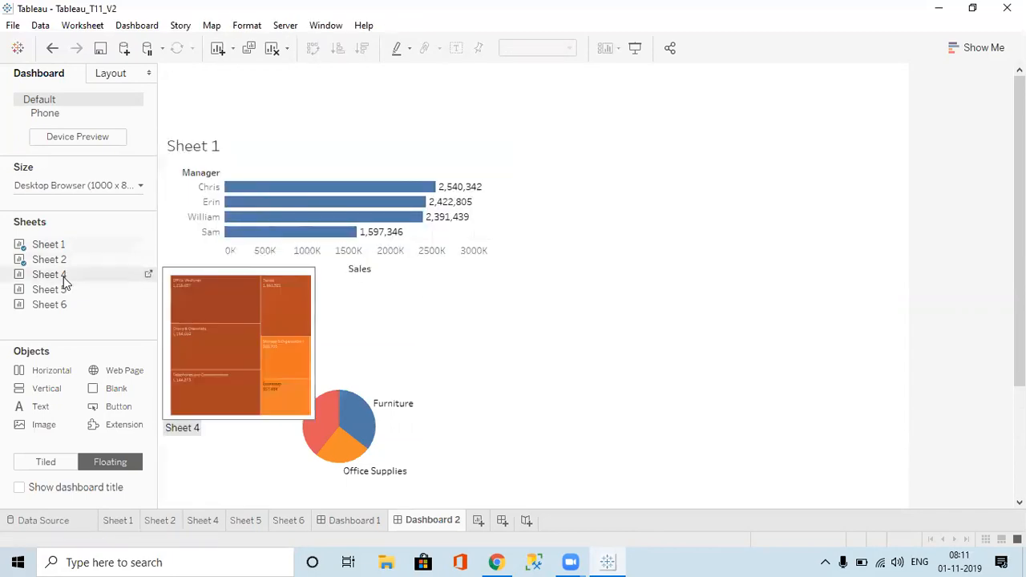
pyautogui.moveTo(191, 258); pyautogui.dragTo(510, 272)
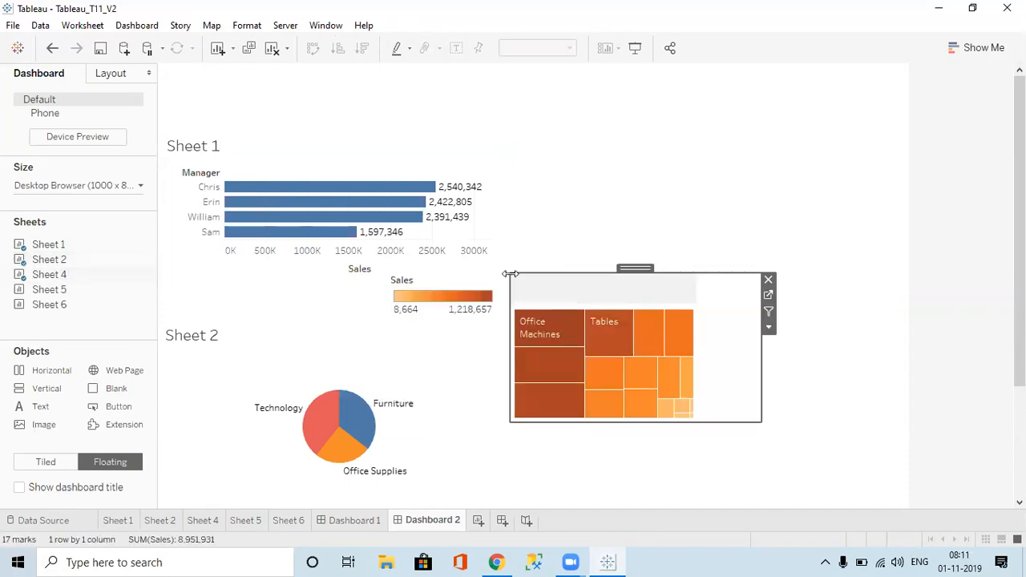
pyautogui.click(452, 251)
pyautogui.click(438, 277)
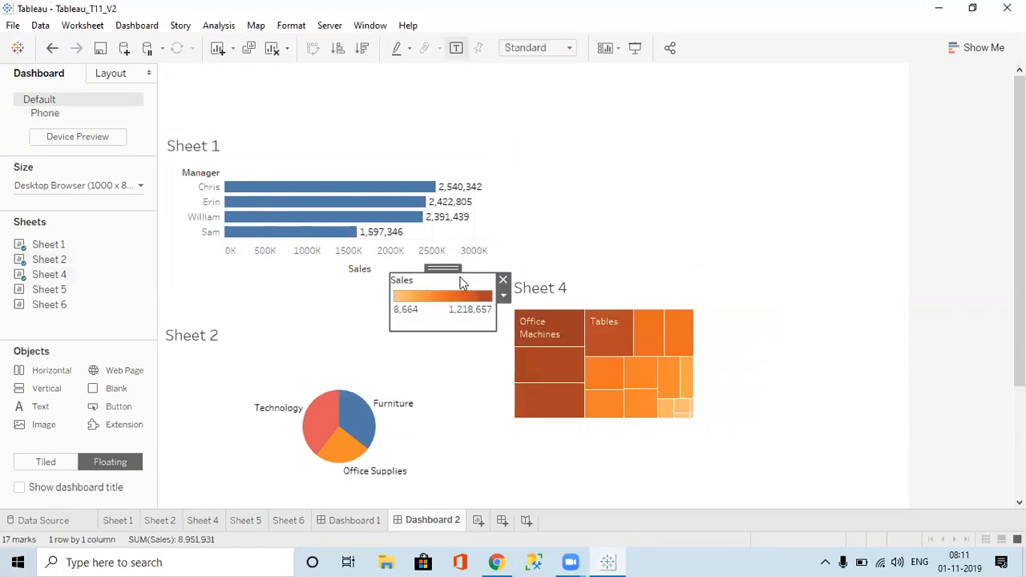
pyautogui.click(504, 281)
# Step: Stretch the treemap to the right and bottom edges at Entire View, and add Sheet 5 upper right
pyautogui.click(651, 306)
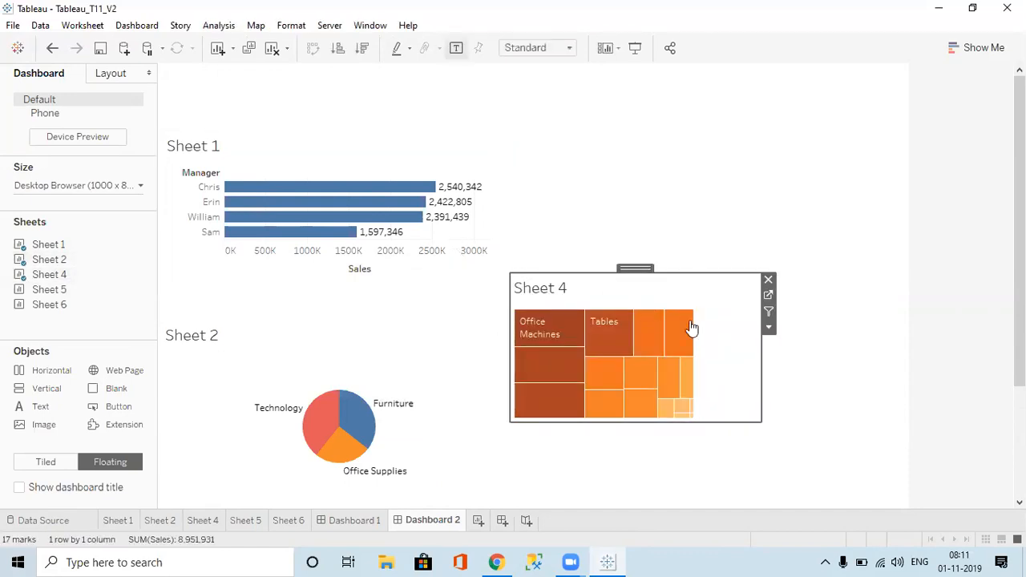
pyautogui.moveTo(759, 374); pyautogui.dragTo(1007, 410)
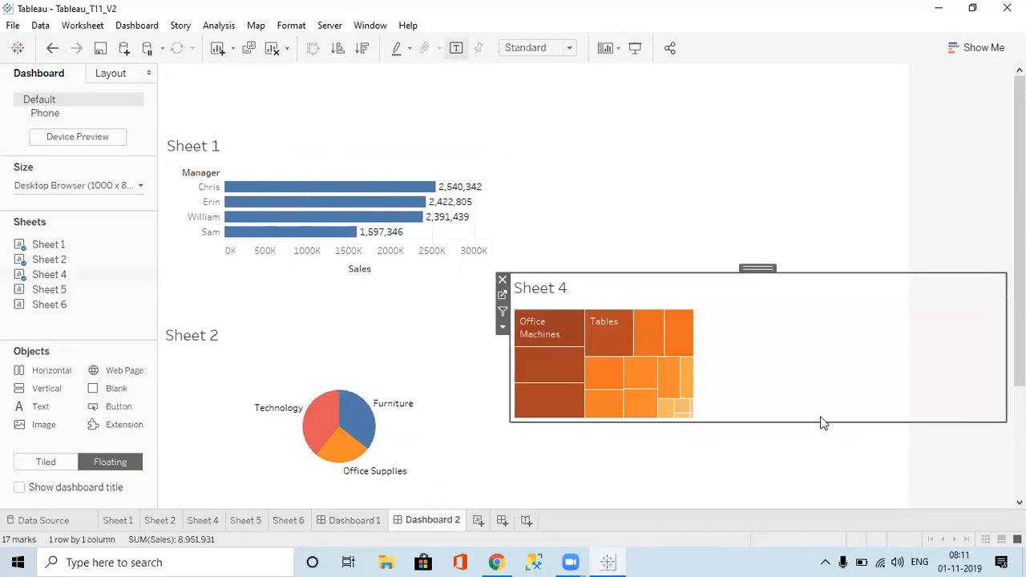
pyautogui.moveTo(813, 420); pyautogui.dragTo(815, 503)
pyautogui.click(570, 49)
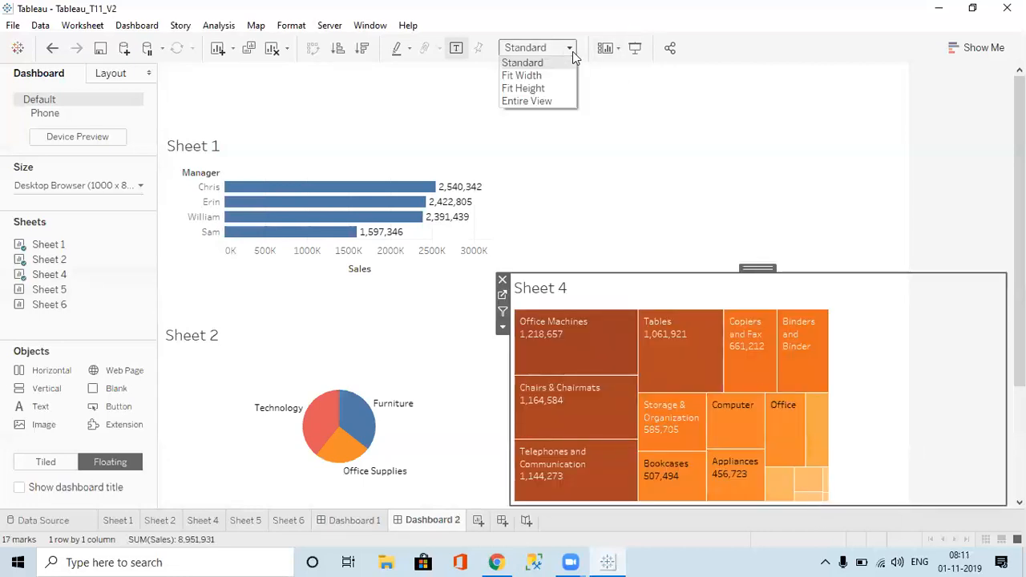
pyautogui.click(535, 102)
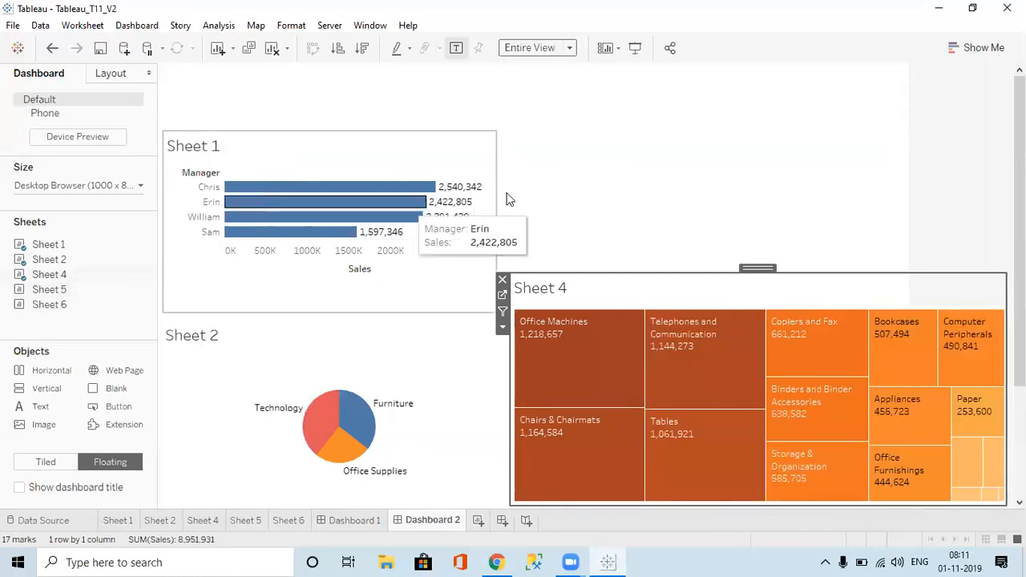
pyautogui.click(545, 184)
pyautogui.moveTo(62, 291); pyautogui.dragTo(576, 130)
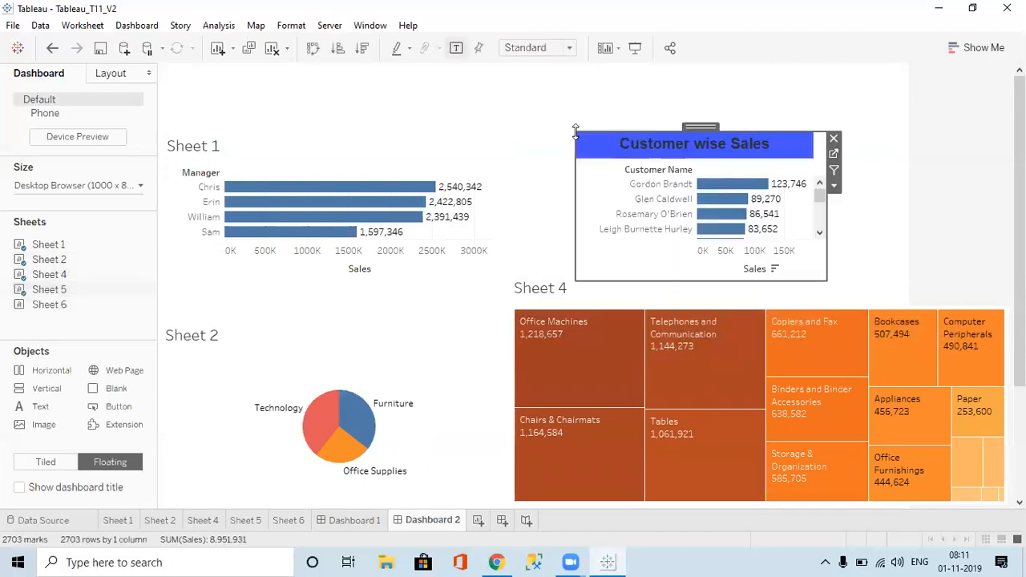
# Step: Swap Sheet 5 for Sheet 6 at the upper right, drop its Region legend, and widen it to the edge
pyautogui.click(834, 138)
pyautogui.moveTo(72, 296); pyautogui.dragTo(514, 131)
pyautogui.click(446, 145)
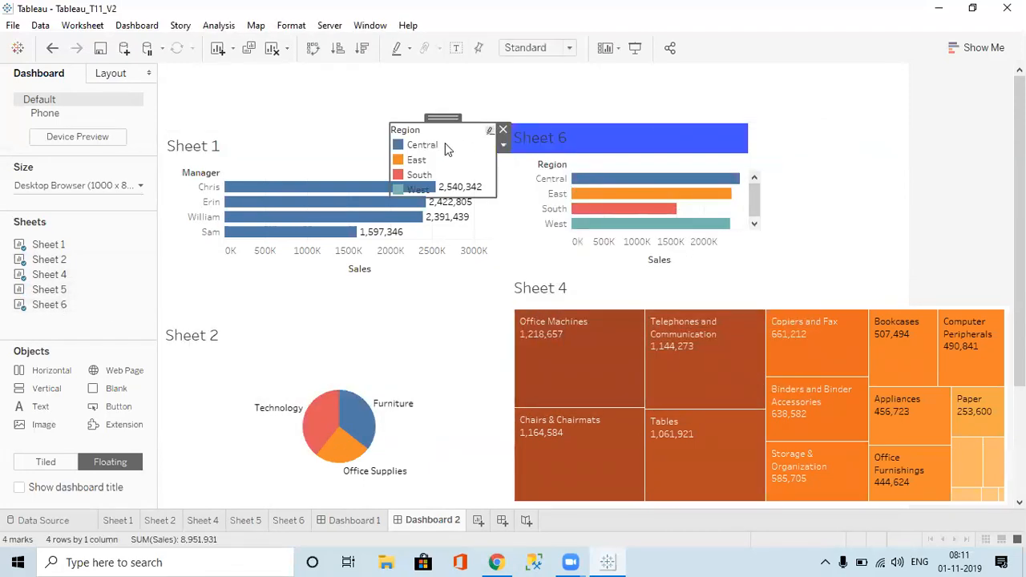
pyautogui.click(502, 129)
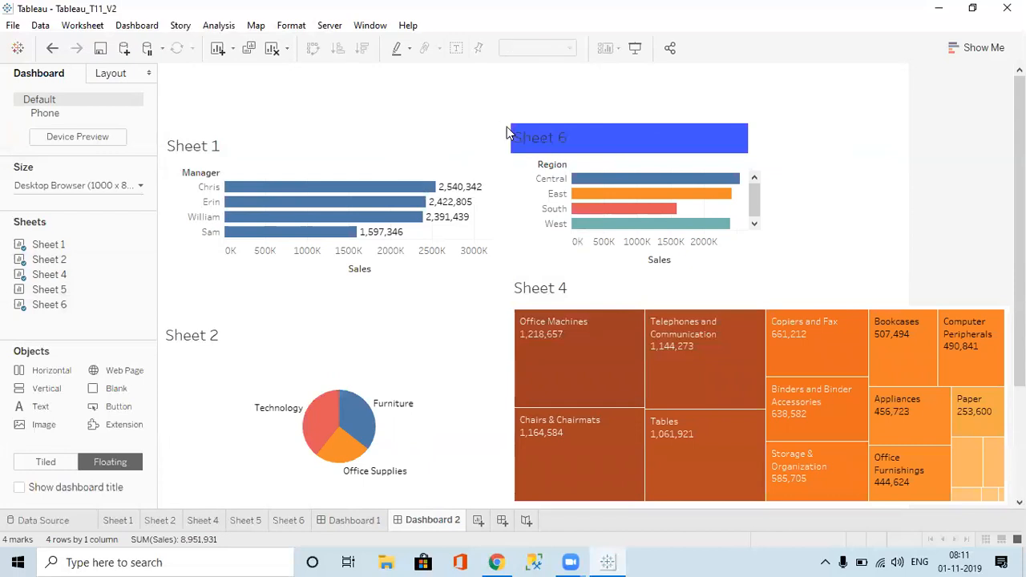
pyautogui.click(603, 142)
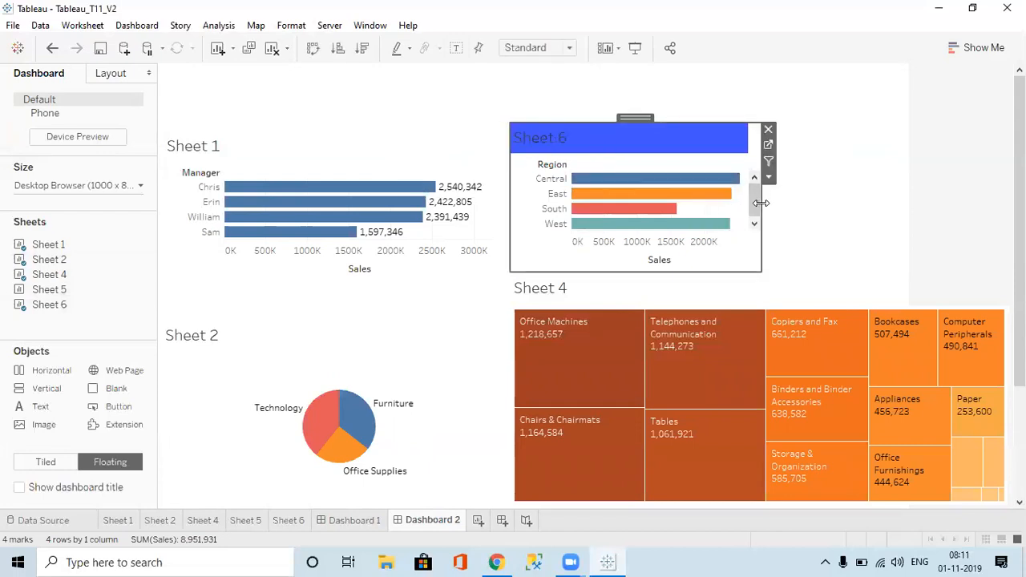
pyautogui.moveTo(760, 202); pyautogui.dragTo(1002, 241)
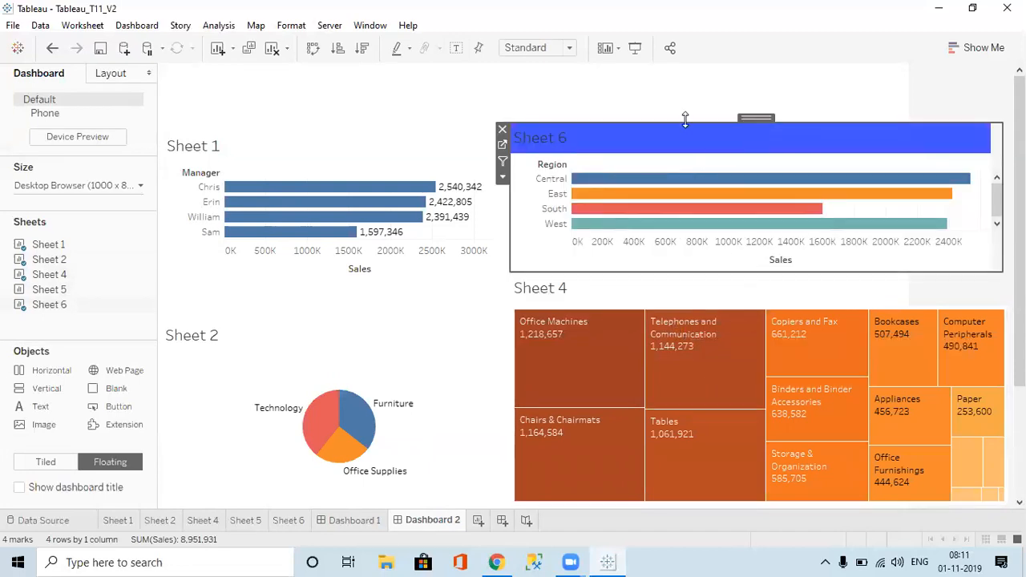
pyautogui.click(489, 101)
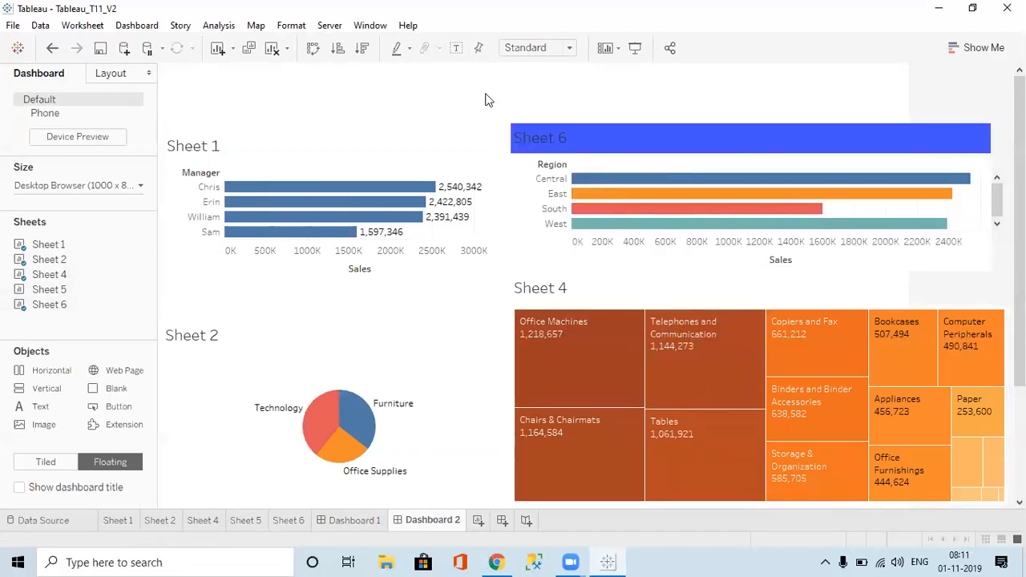
# Step: On Dashboard 1, fit the Sheet 4 treemap to Entire View
pyautogui.click(362, 520)
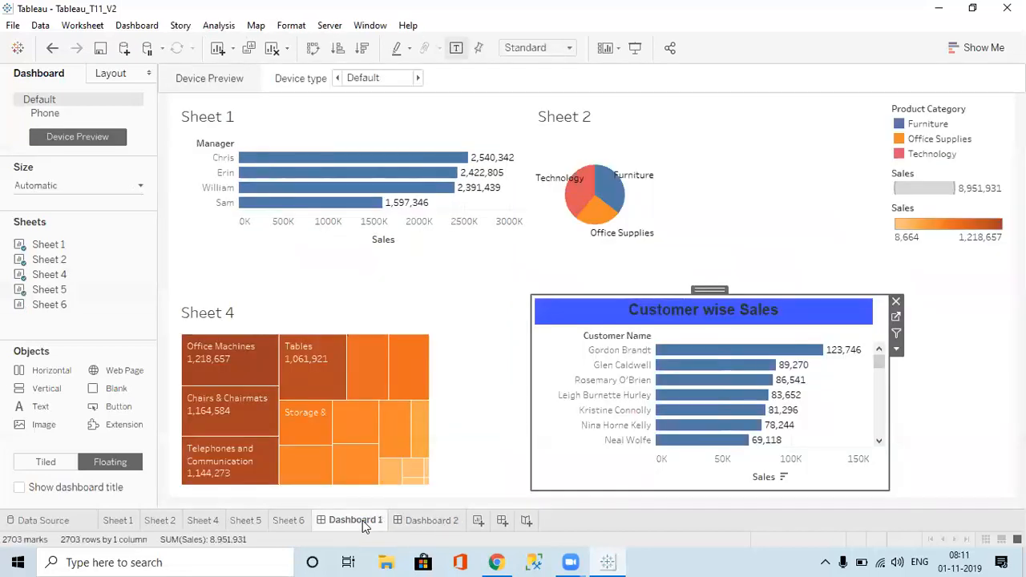
pyautogui.click(441, 526)
pyautogui.click(371, 522)
pyautogui.click(404, 312)
pyautogui.click(545, 48)
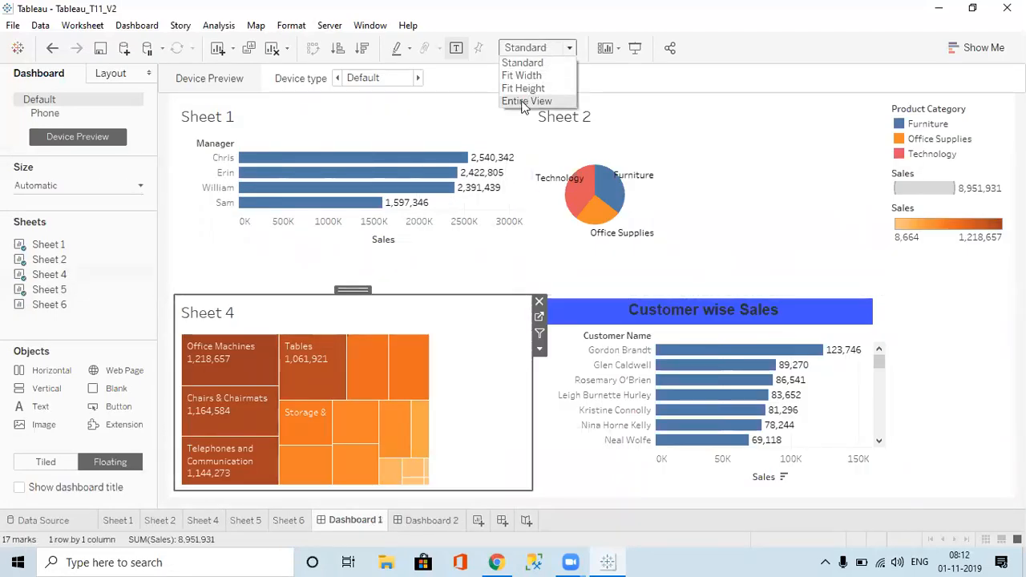
pyautogui.click(526, 101)
# Step: Fit Sheet 1's bars and Sheet 2's pie to Entire View on Dashboard 1
pyautogui.click(444, 136)
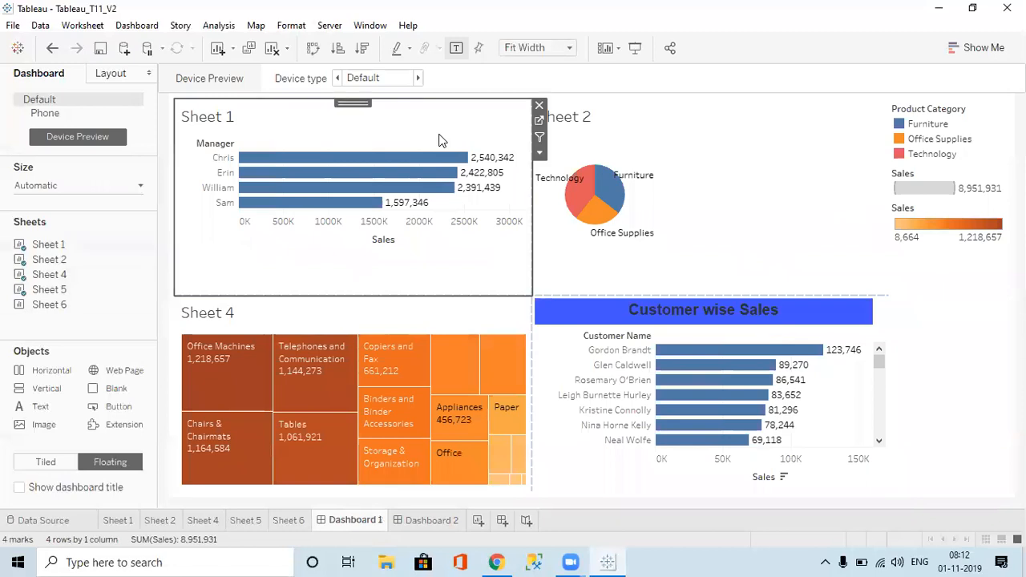
pyautogui.click(528, 53)
pyautogui.click(526, 99)
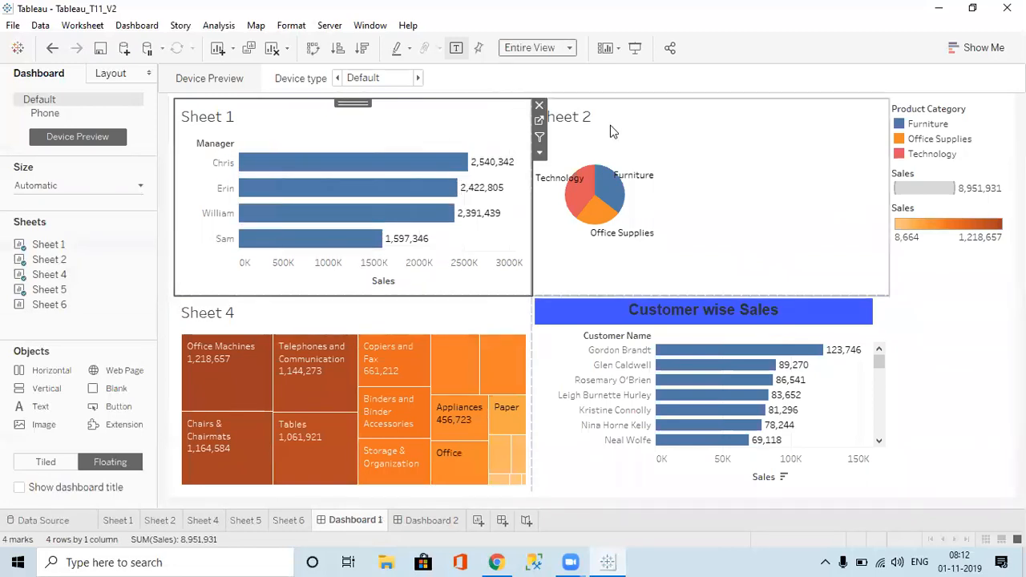
pyautogui.click(691, 131)
pyautogui.click(561, 48)
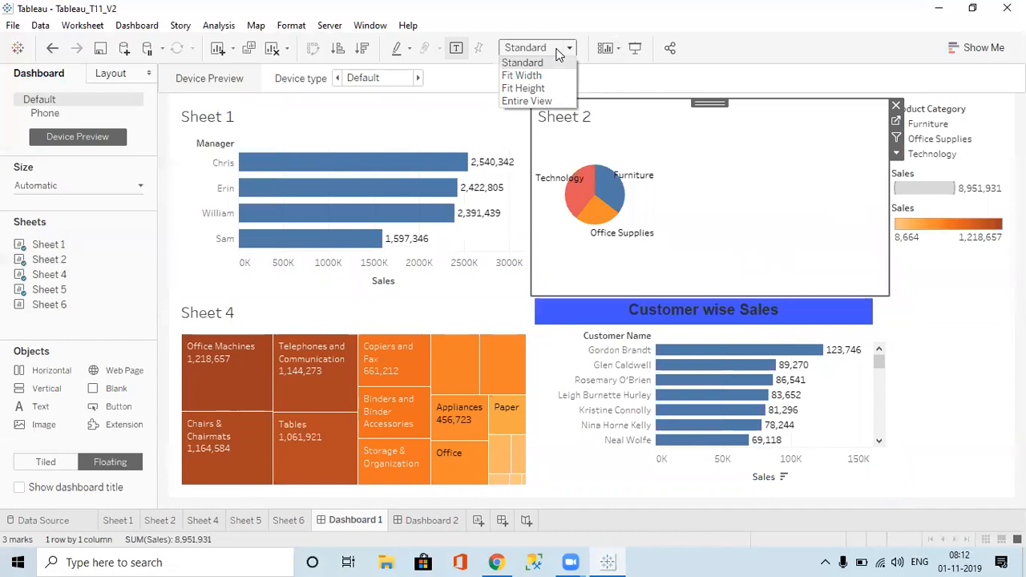
pyautogui.click(535, 101)
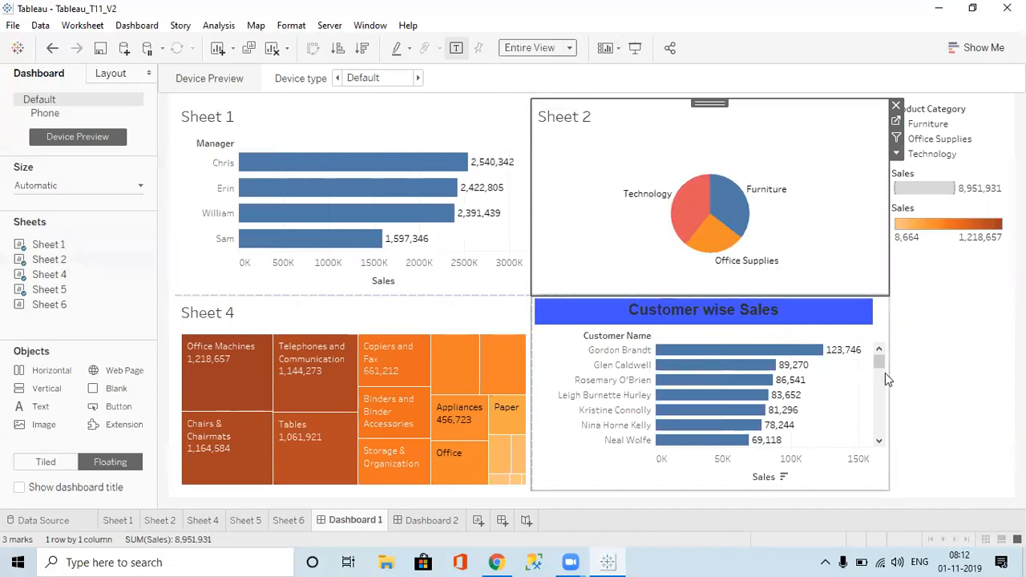
pyautogui.click(866, 332)
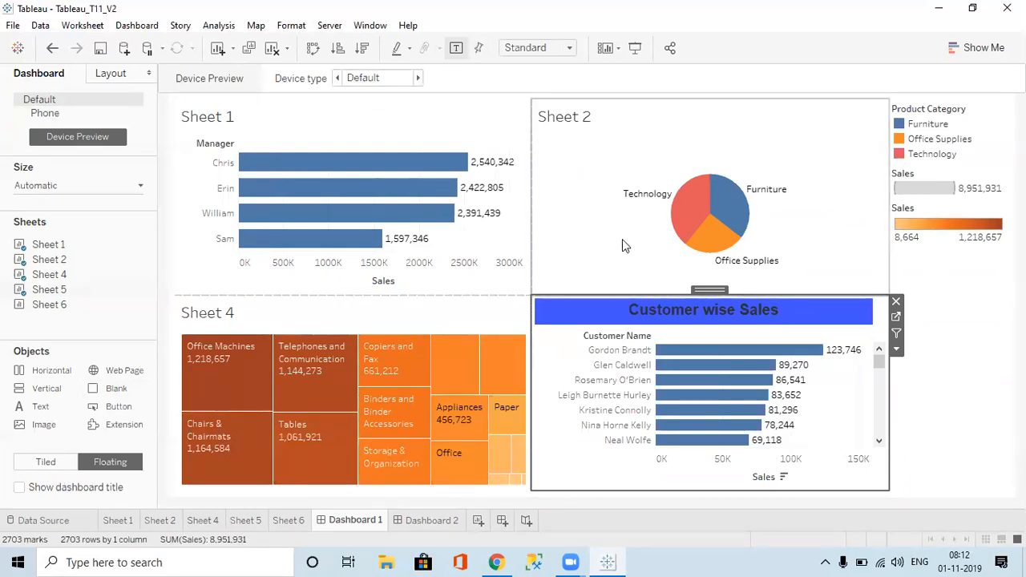
pyautogui.click(418, 520)
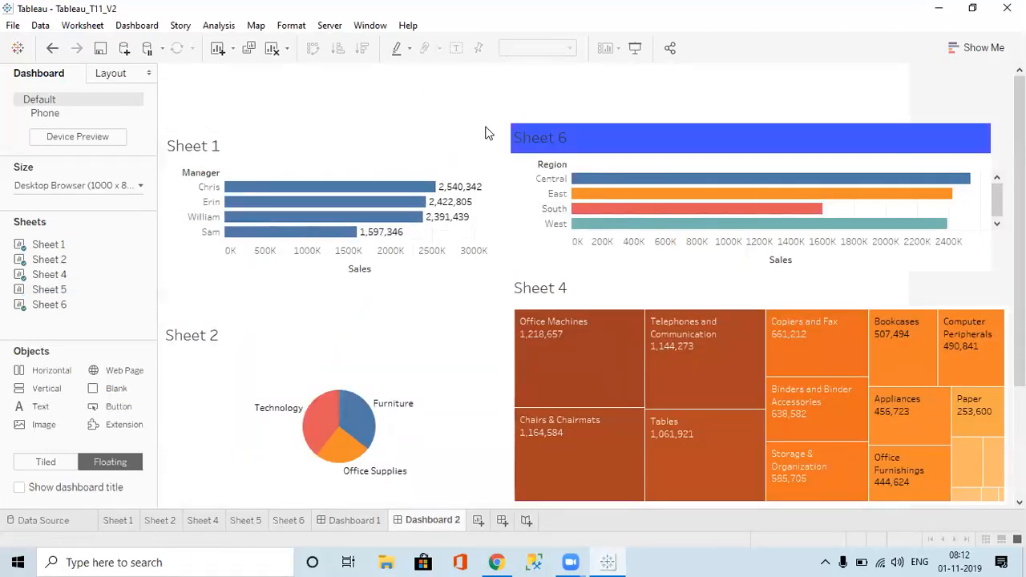
# Step: Nudge the floating Sheet 1 chart slightly higher on Dashboard 2
pyautogui.click(478, 149)
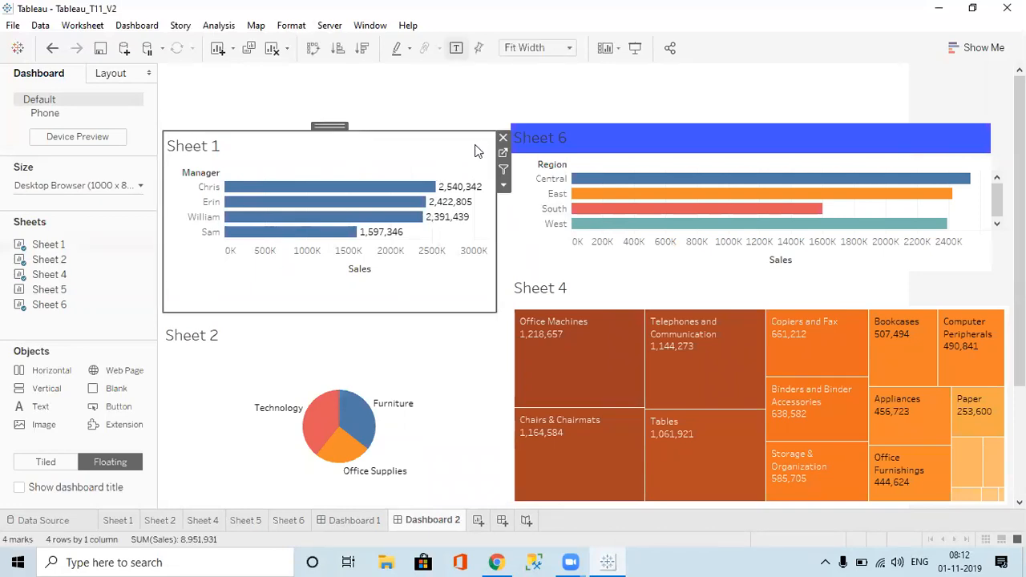
pyautogui.click(533, 136)
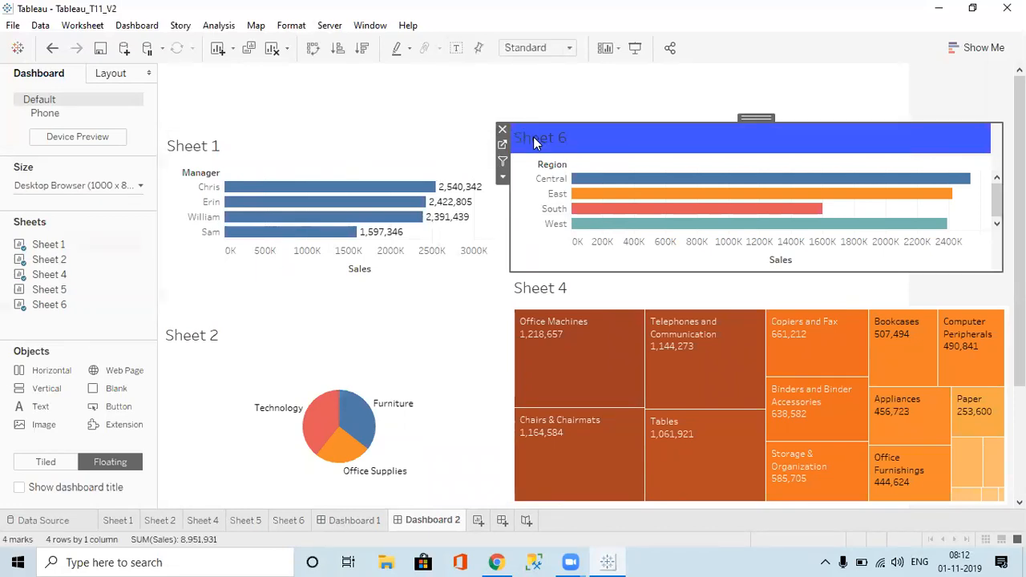
pyautogui.click(537, 295)
pyautogui.click(325, 160)
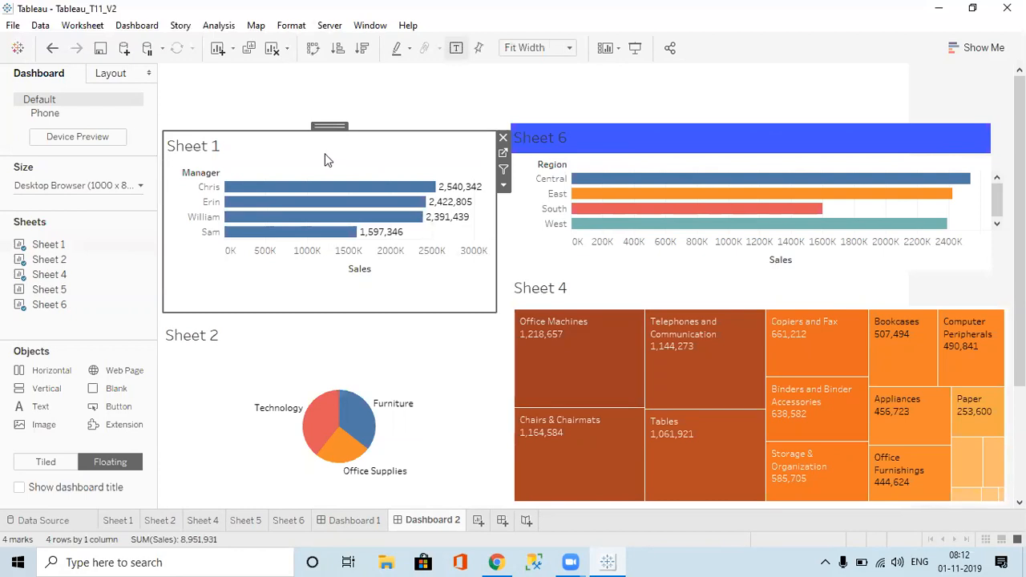
pyautogui.moveTo(329, 124); pyautogui.dragTo(330, 111)
pyautogui.click(516, 98)
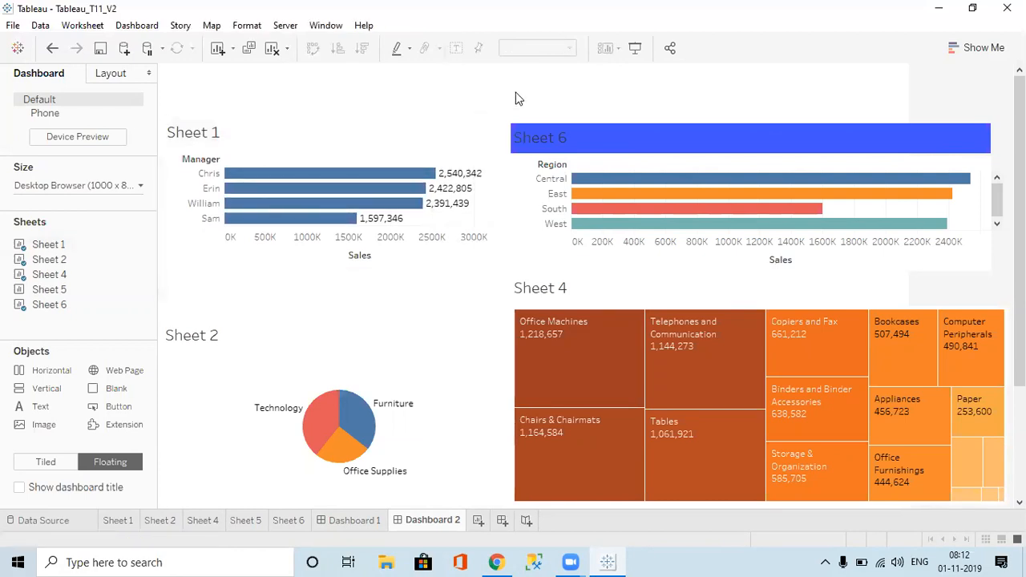
# Step: Review the Sheet 1 and Sheet 2 worksheets, then return to Dashboard 2
pyautogui.click(121, 520)
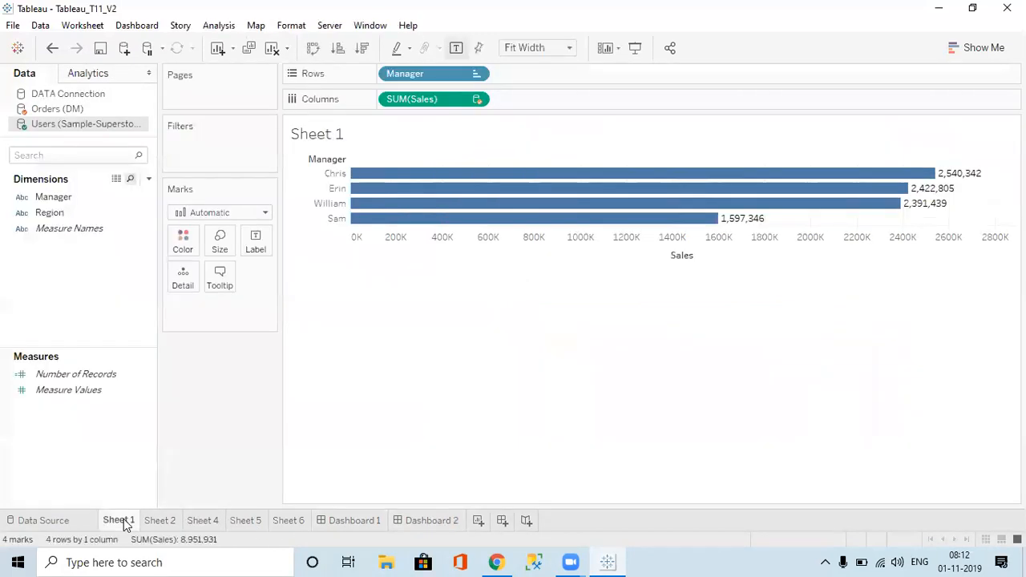
pyautogui.click(159, 520)
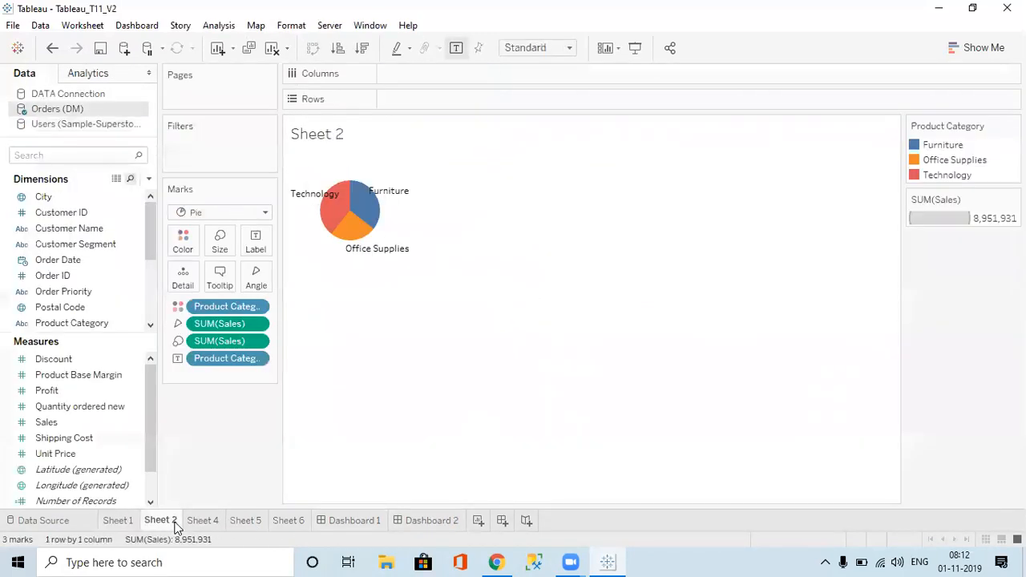
pyautogui.click(433, 521)
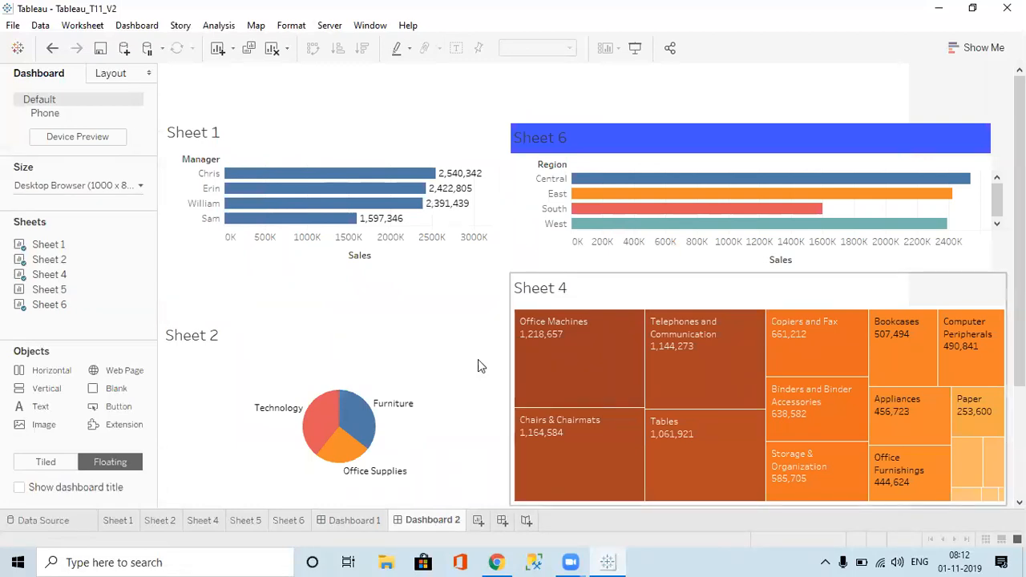
pyautogui.click(116, 520)
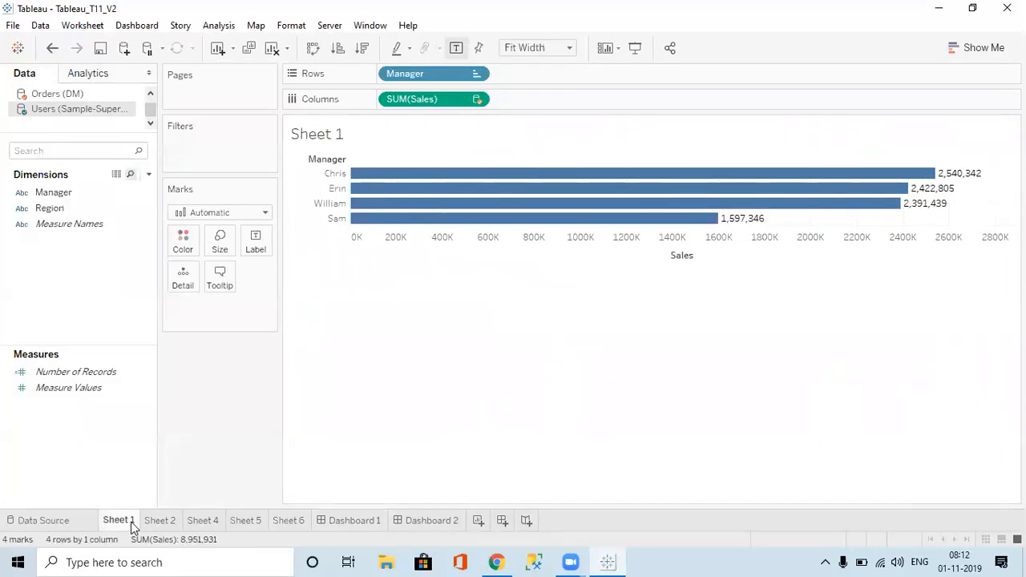
pyautogui.click(424, 526)
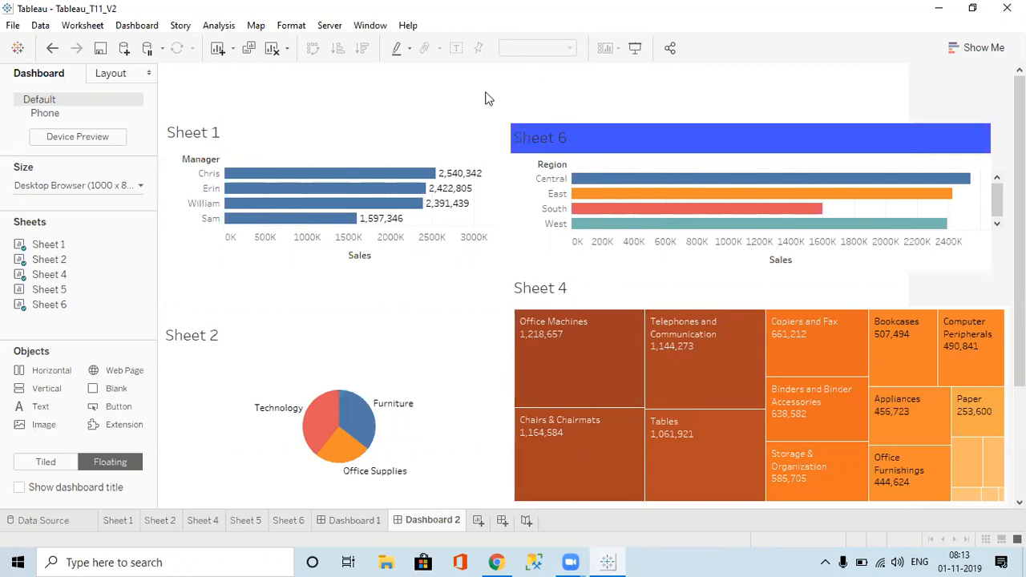
pyautogui.moveTo(298, 209)
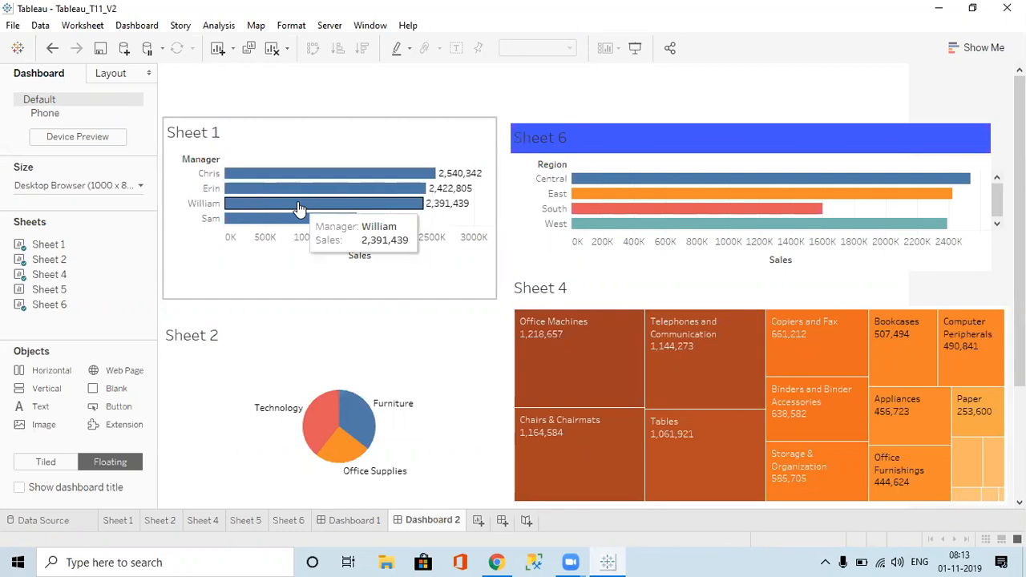
pyautogui.click(19, 488)
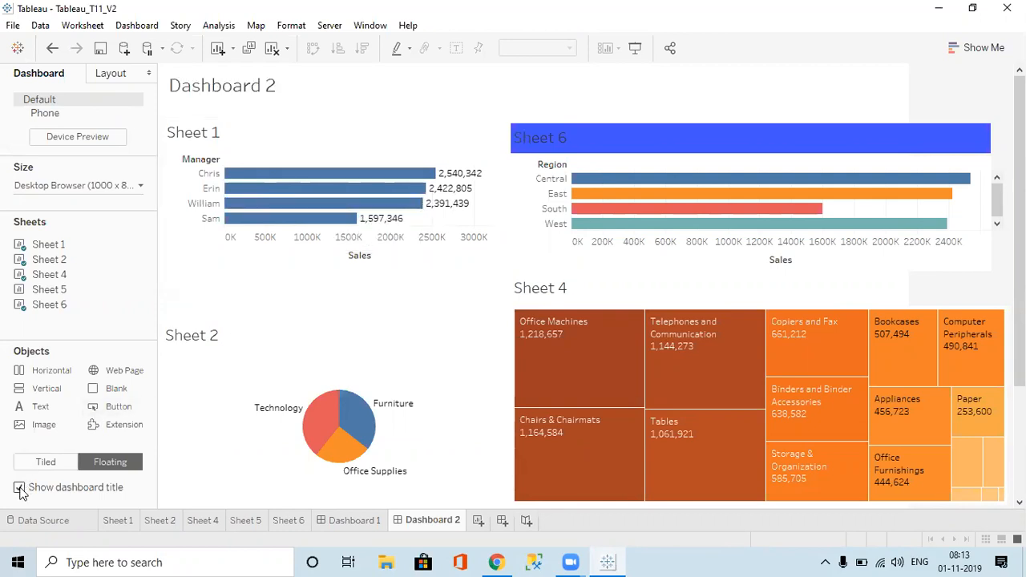
pyautogui.doubleClick(255, 98)
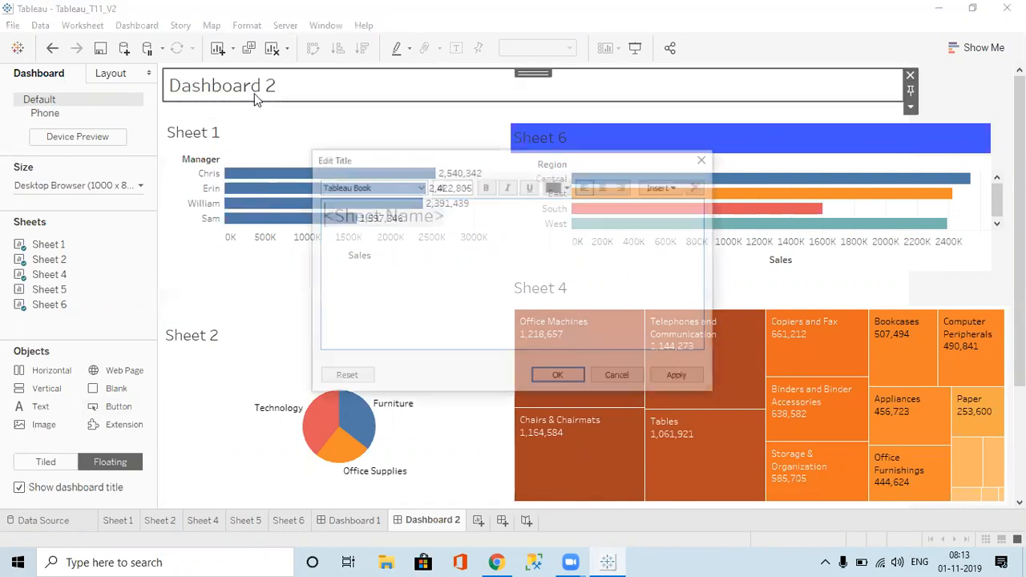
pyautogui.click(703, 161)
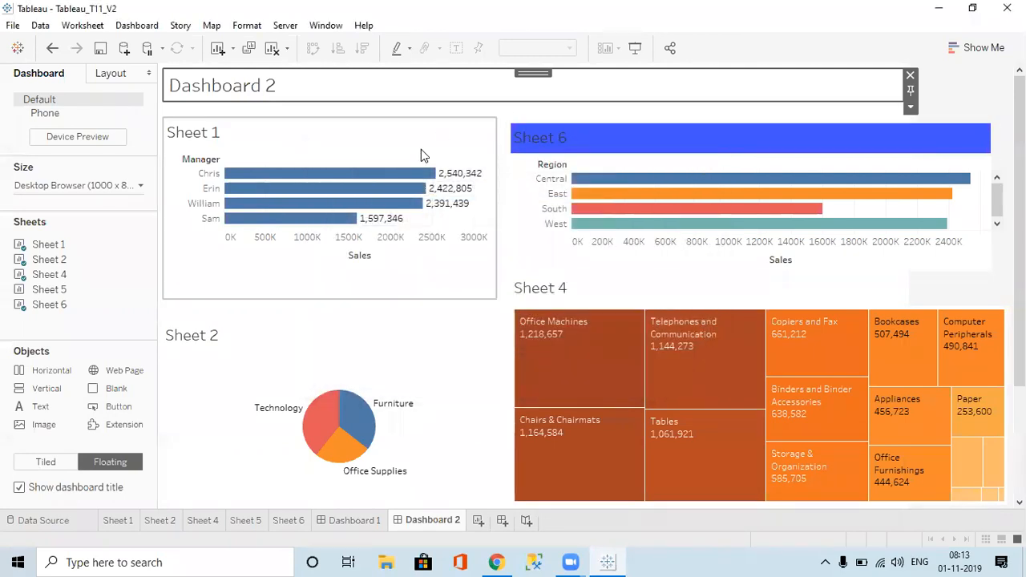
pyautogui.click(48, 491)
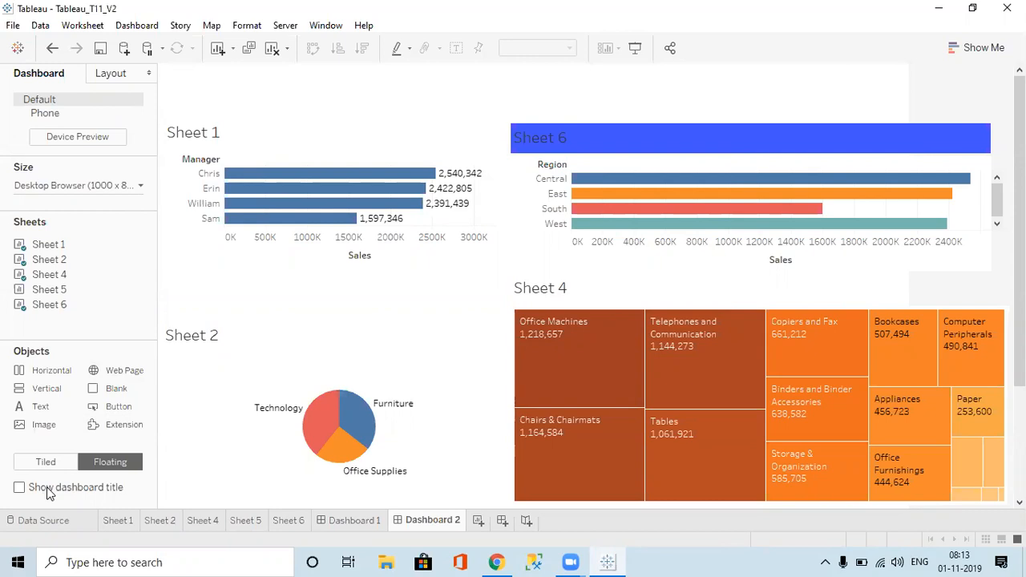
pyautogui.click(48, 491)
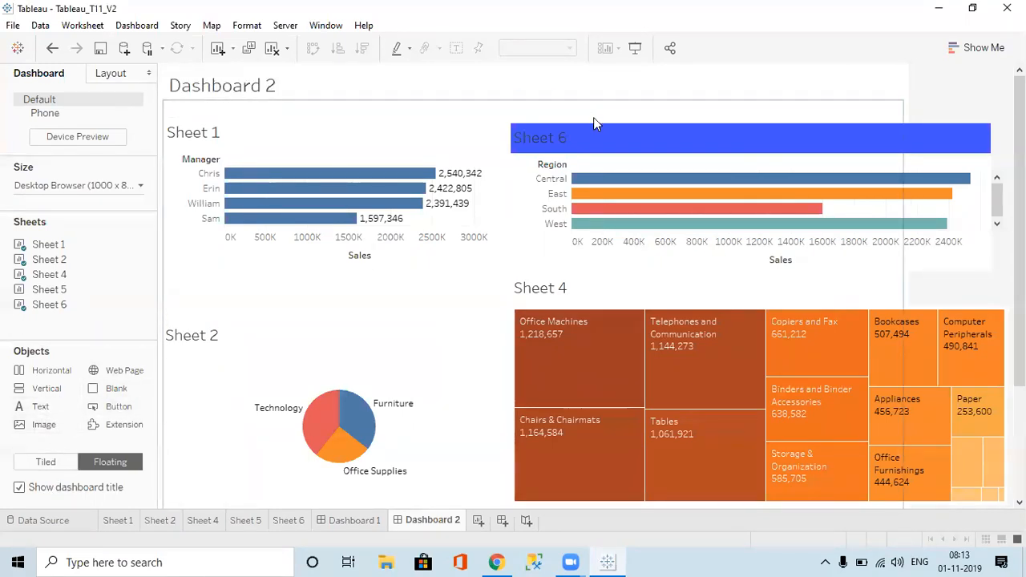
pyautogui.click(373, 101)
pyautogui.click(317, 83)
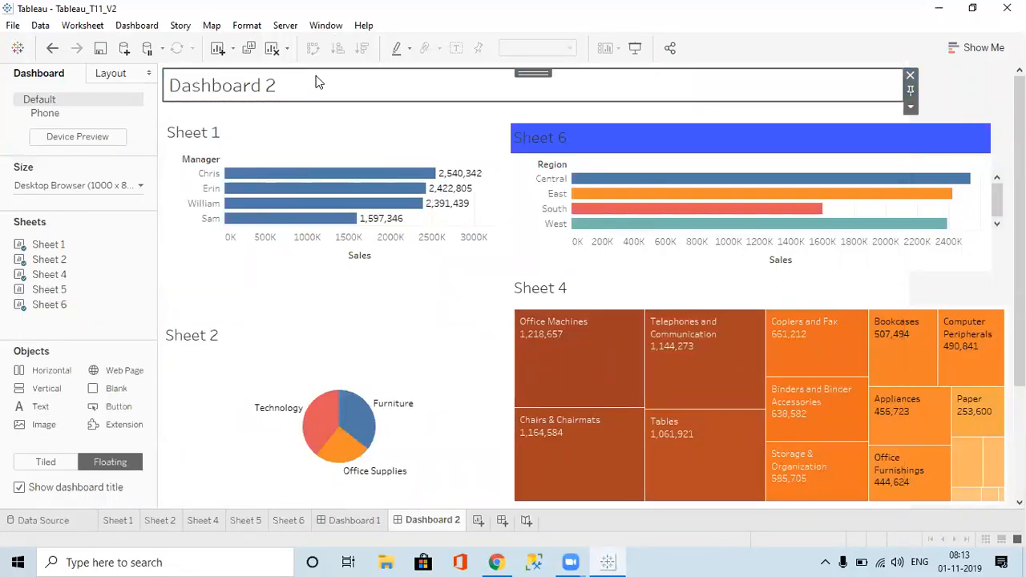
pyautogui.click(909, 75)
pyautogui.click(749, 112)
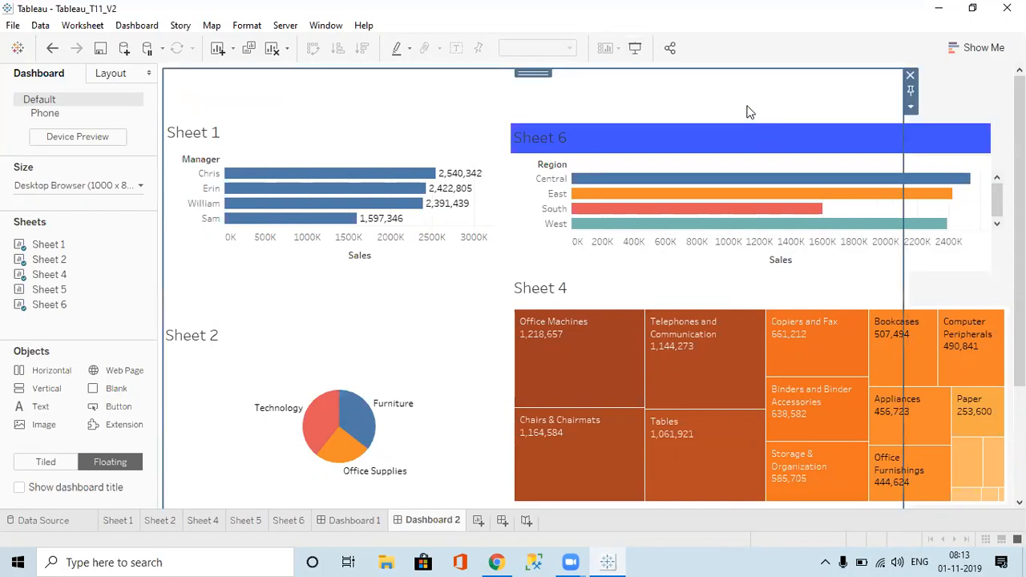
pyautogui.click(910, 75)
# Step: Lower the tops of Sheet 6 and Sheet 4, and extend Sheet 6 so its West bar shows
pyautogui.click(638, 135)
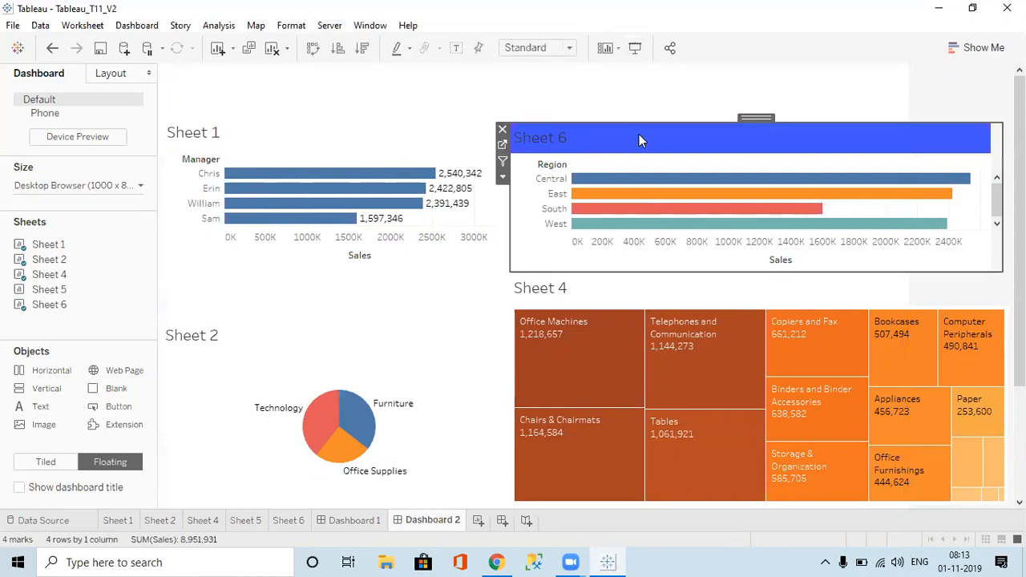
pyautogui.moveTo(728, 120); pyautogui.dragTo(728, 141)
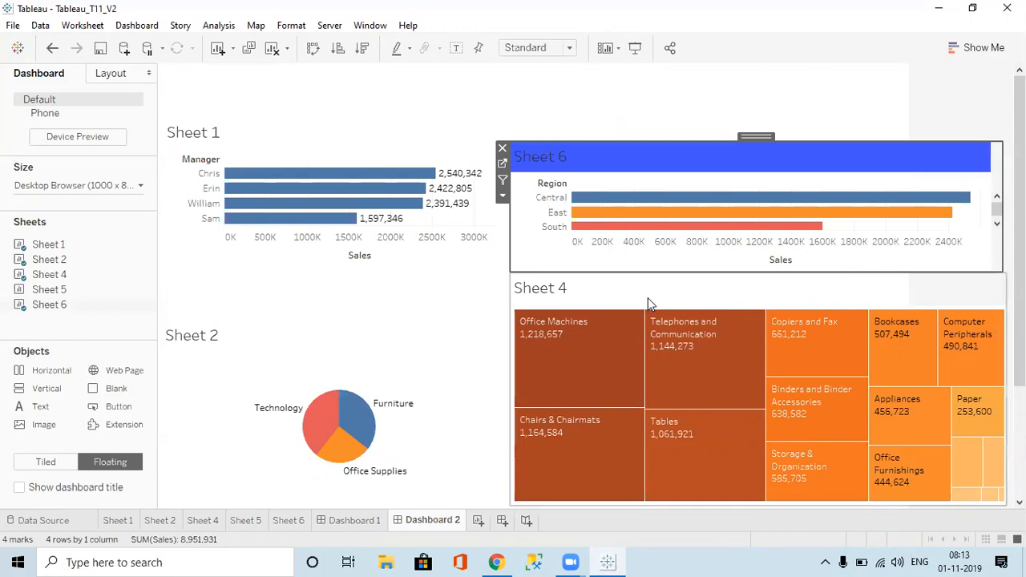
pyautogui.click(650, 304)
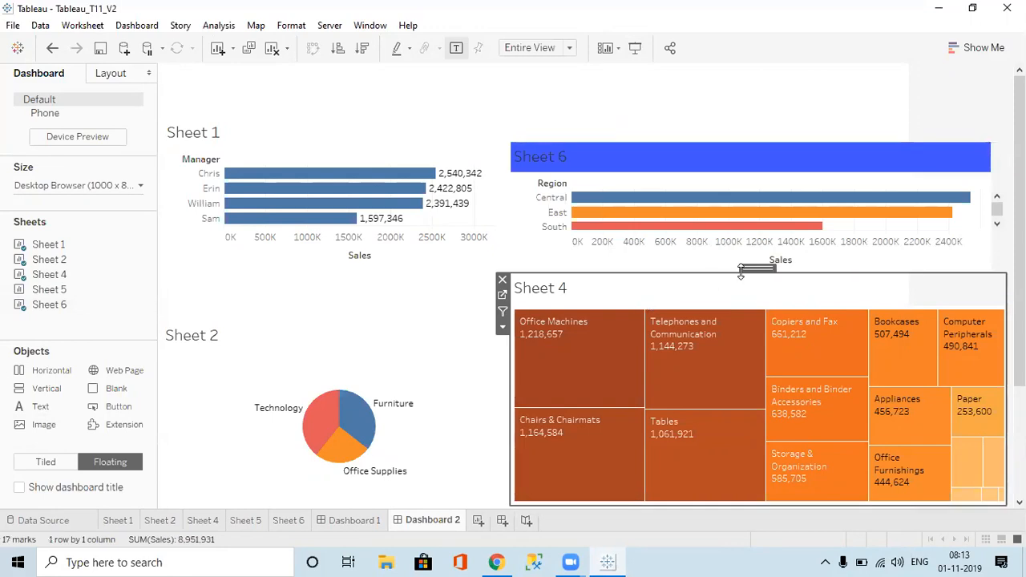
pyautogui.moveTo(740, 271); pyautogui.dragTo(740, 296)
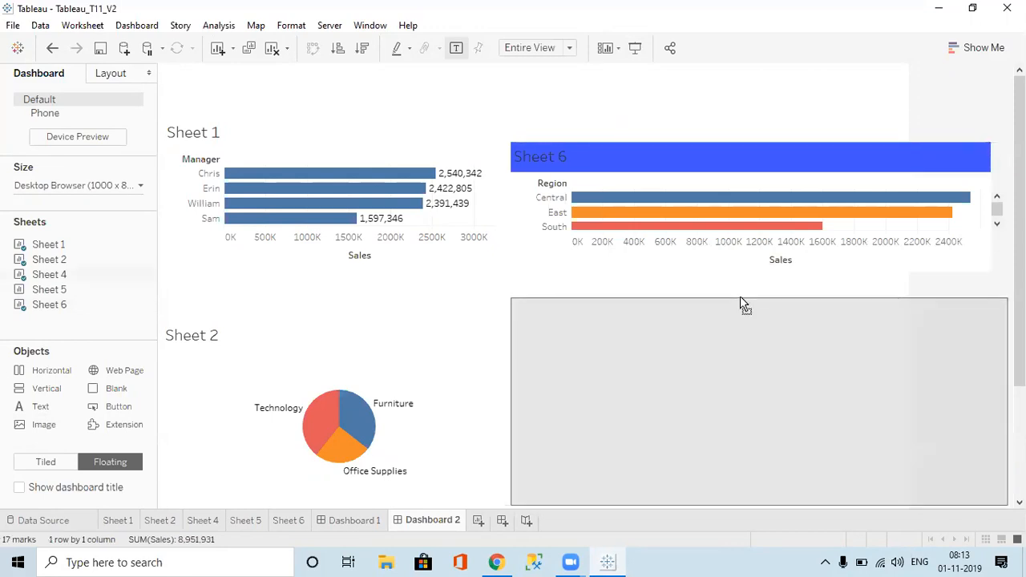
pyautogui.click(690, 154)
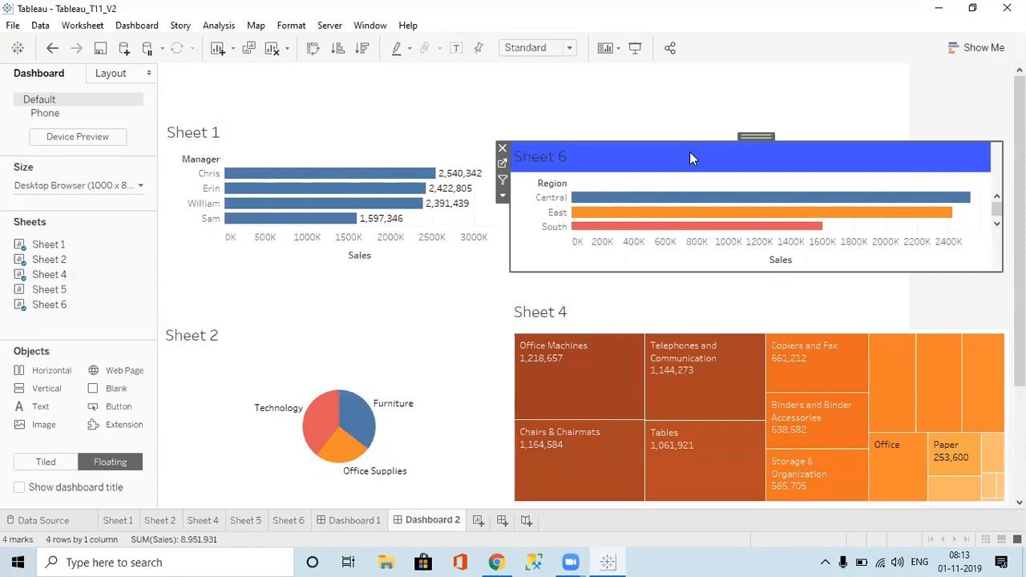
pyautogui.moveTo(766, 275); pyautogui.dragTo(771, 298)
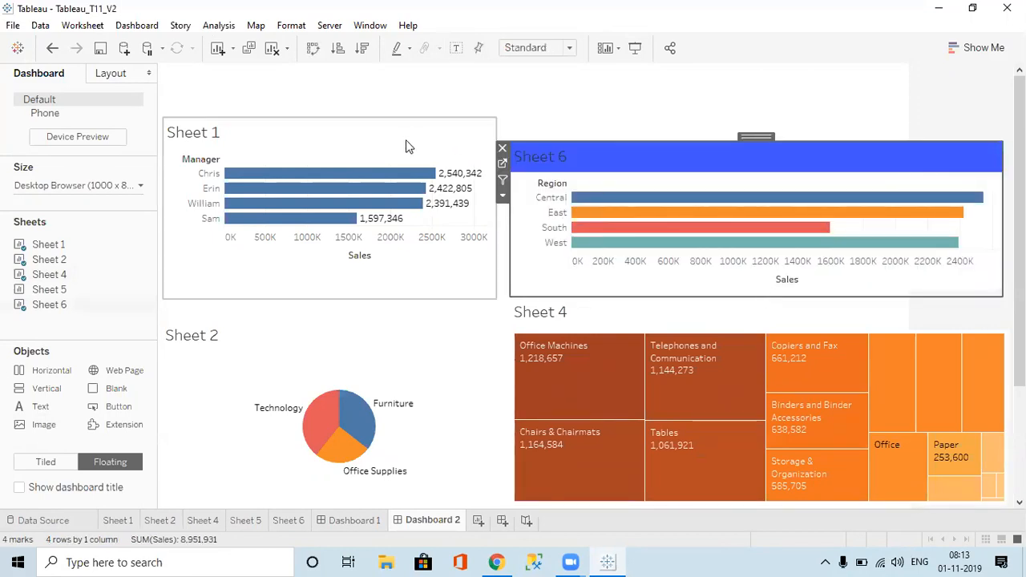
# Step: Move the Sheet 1 bar chart slightly lower
pyautogui.click(406, 143)
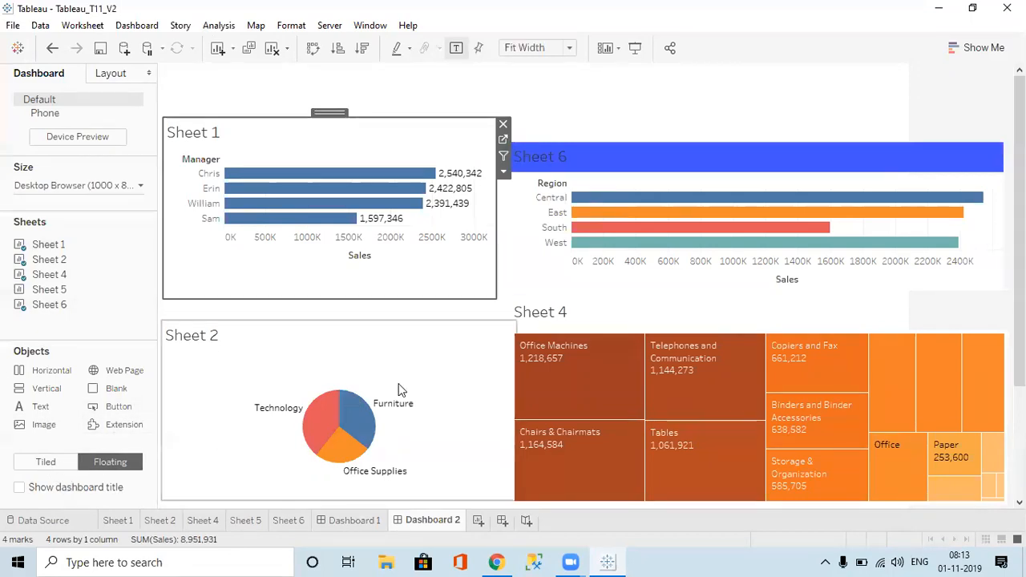
pyautogui.click(404, 319)
pyautogui.click(386, 340)
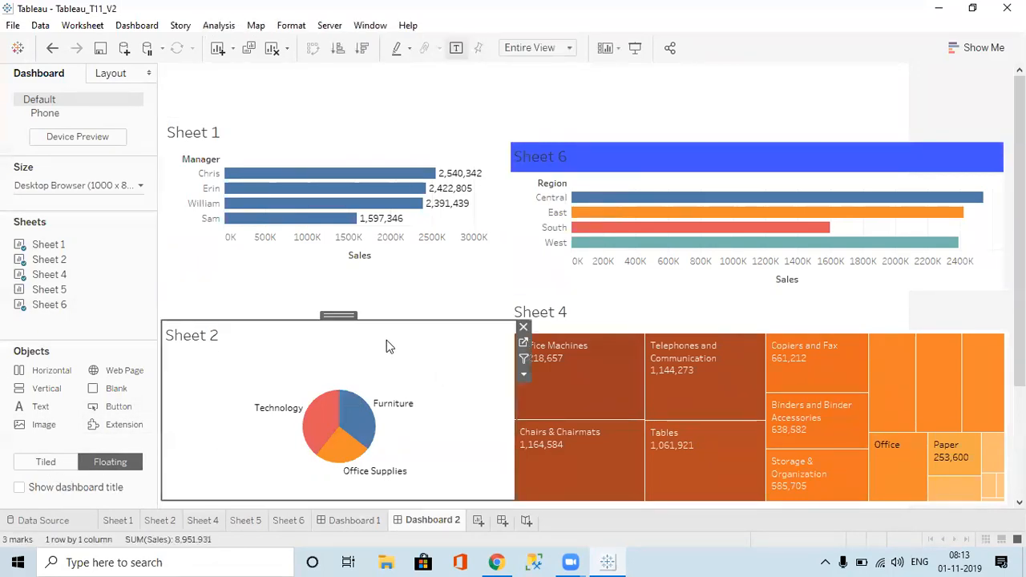
pyautogui.click(401, 270)
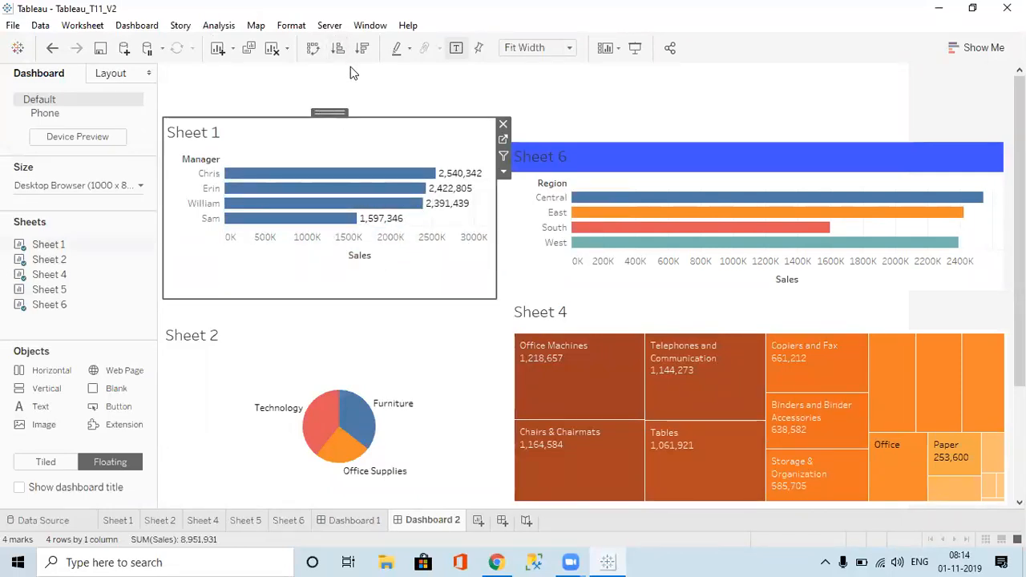
pyautogui.moveTo(328, 111); pyautogui.dragTo(328, 130)
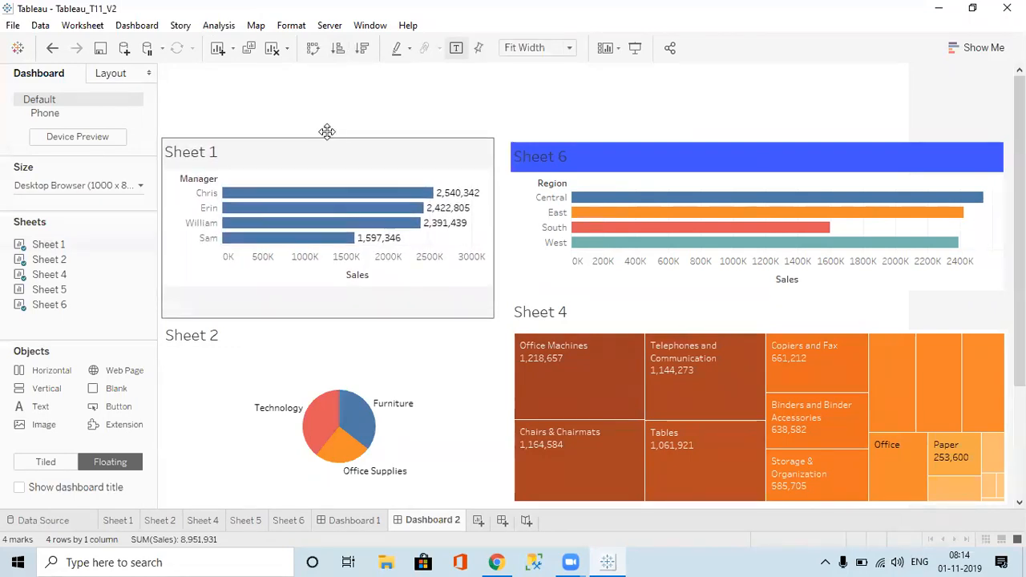
# Step: Drop a floating Blank near the top of Dashboard 2 and set its background to black
pyautogui.click(480, 95)
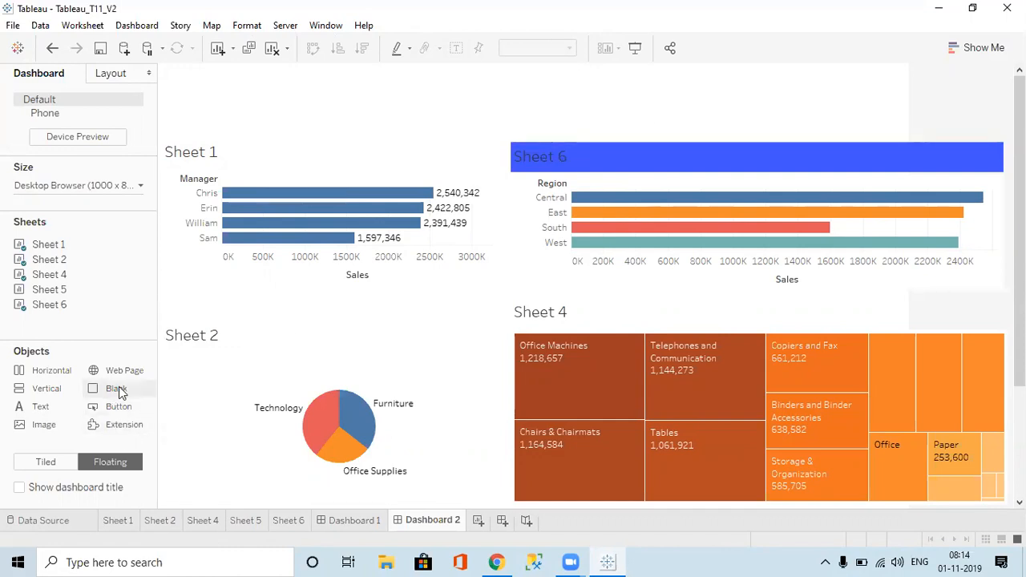
pyautogui.moveTo(119, 391); pyautogui.dragTo(356, 78)
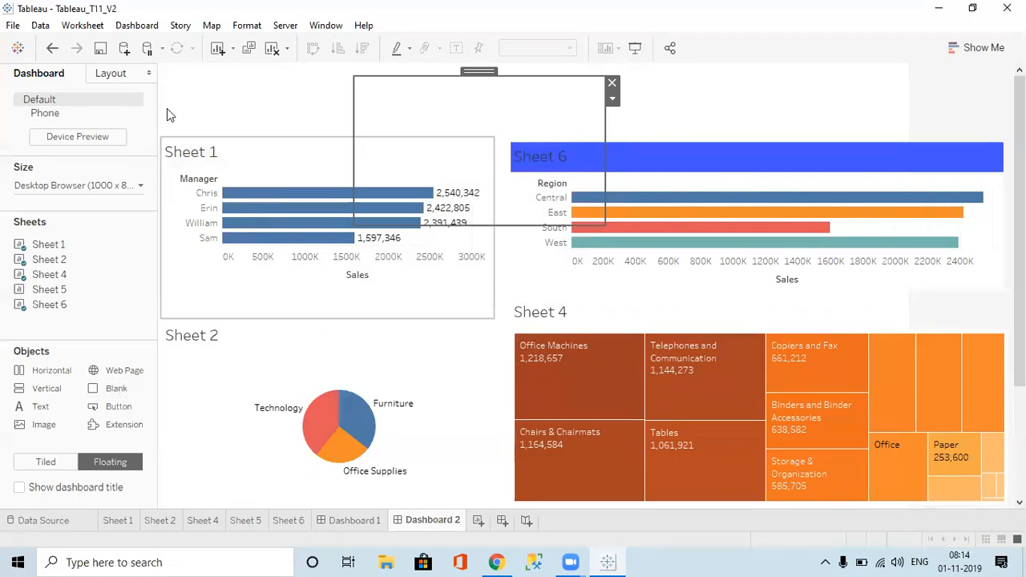
pyautogui.click(115, 73)
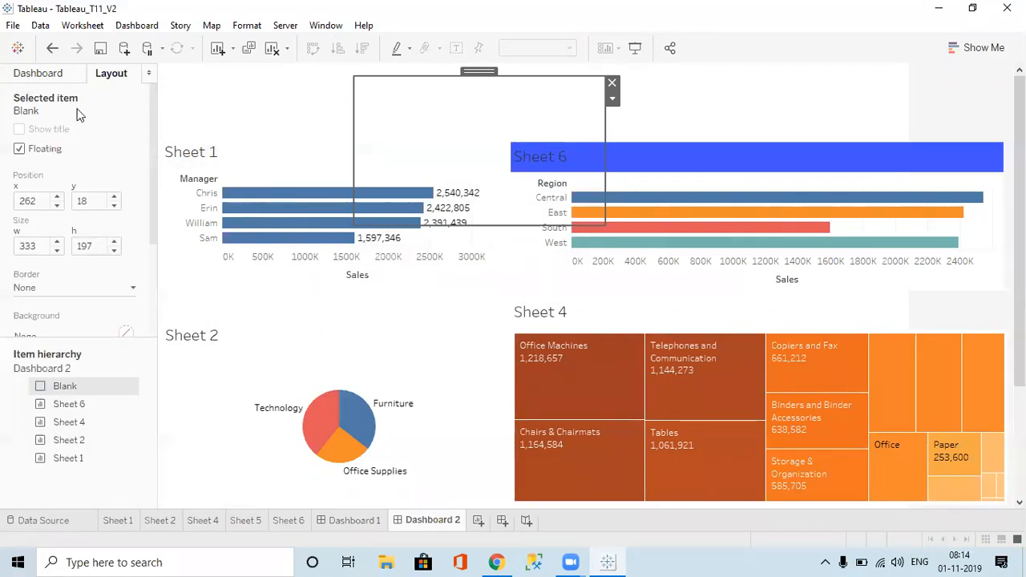
pyautogui.click(80, 332)
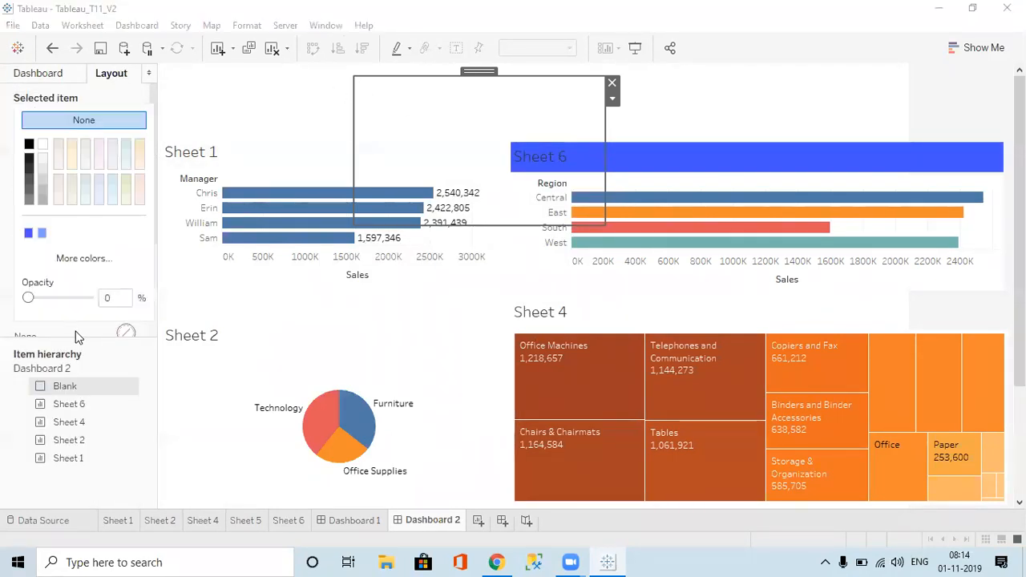
pyautogui.click(30, 146)
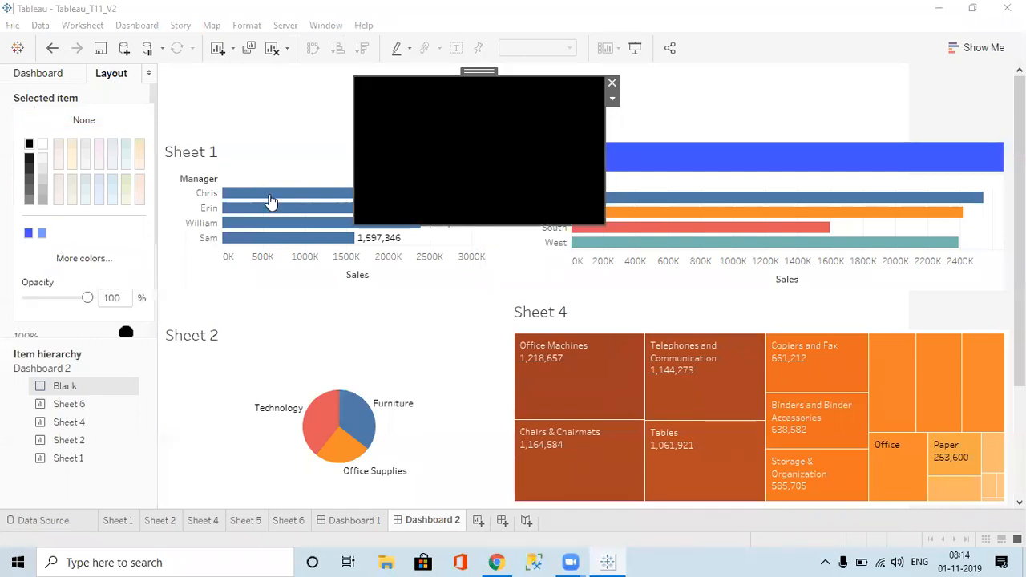
pyautogui.click(151, 93)
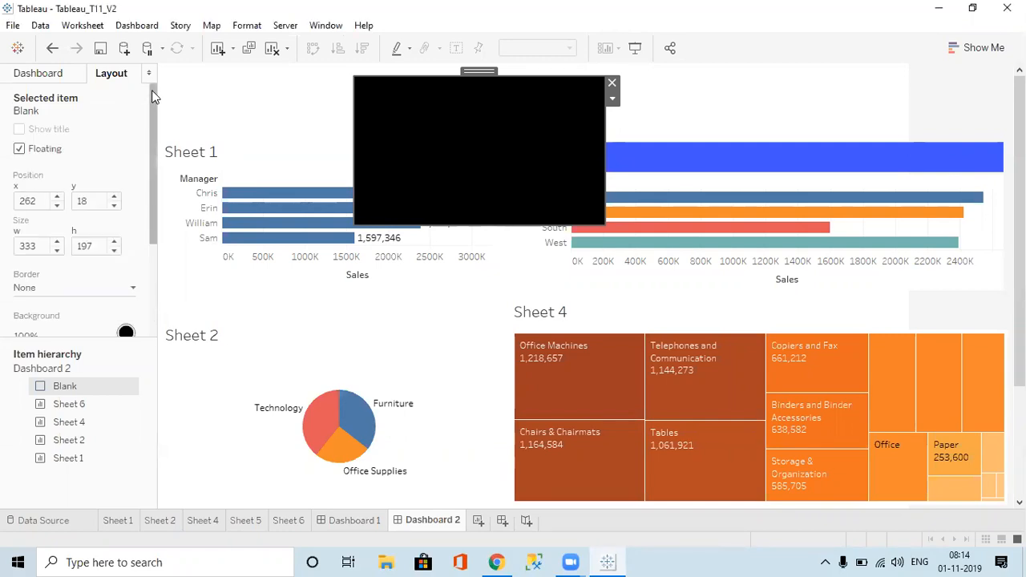
# Step: Set the black Blank's height to 1 and x to 0, and adjust its y position to 91
pyautogui.moveTo(98, 247); pyautogui.dragTo(35, 250)
pyautogui.write('1')
pyautogui.click(89, 200)
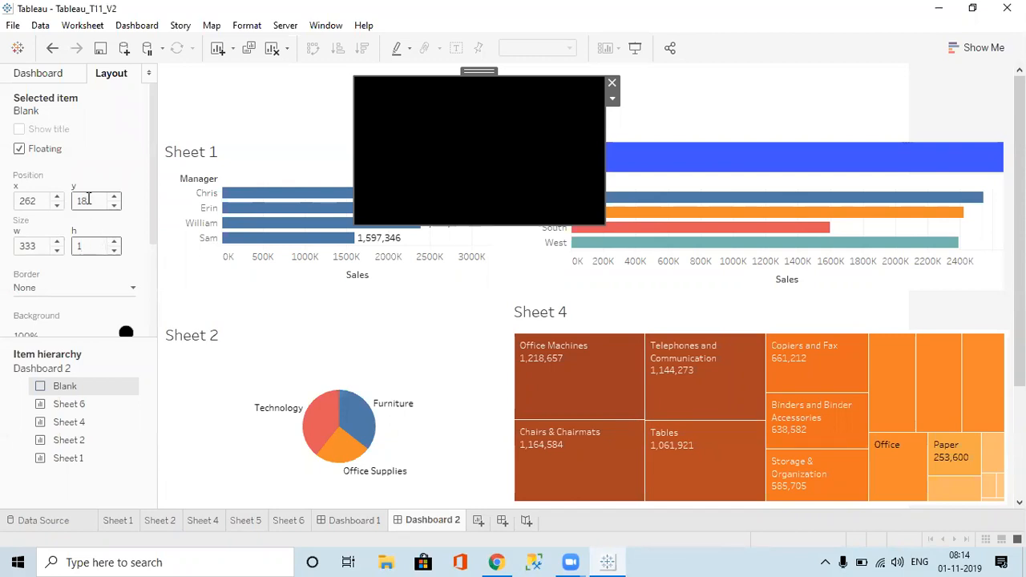
pyautogui.moveTo(42, 200); pyautogui.dragTo(1, 208)
pyautogui.write('0')
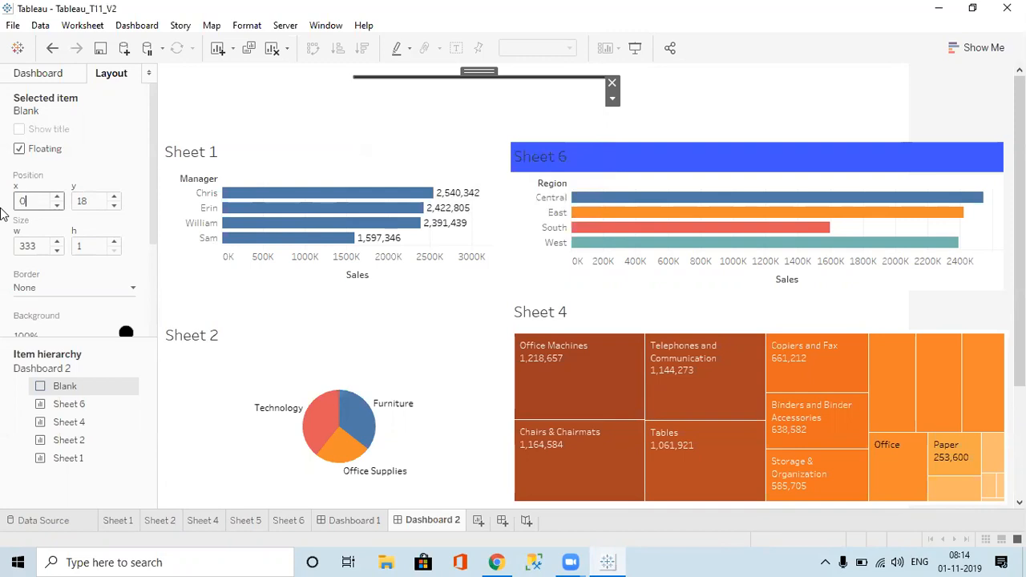
pyautogui.moveTo(37, 246); pyautogui.dragTo(7, 243)
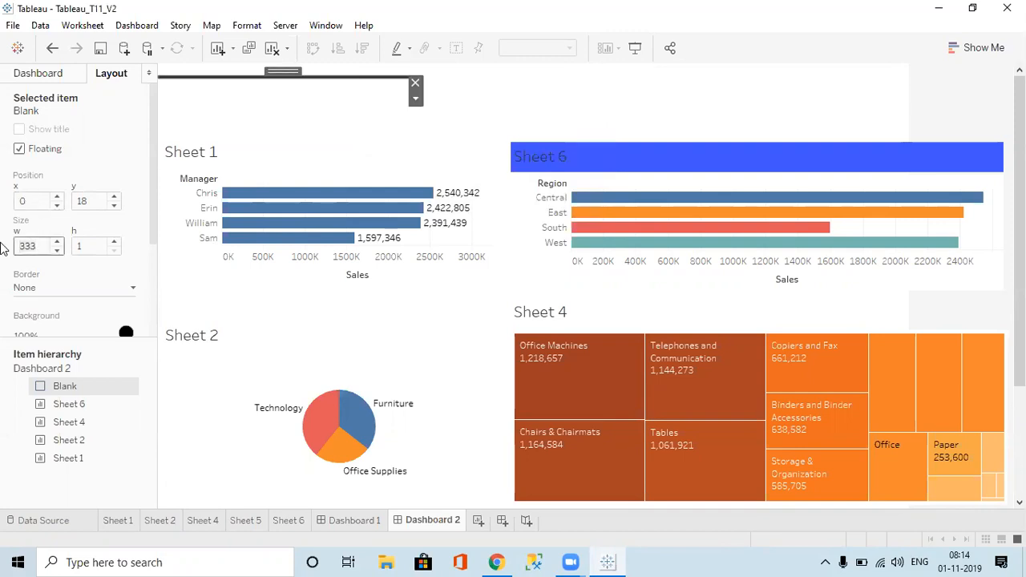
pyautogui.click(95, 200)
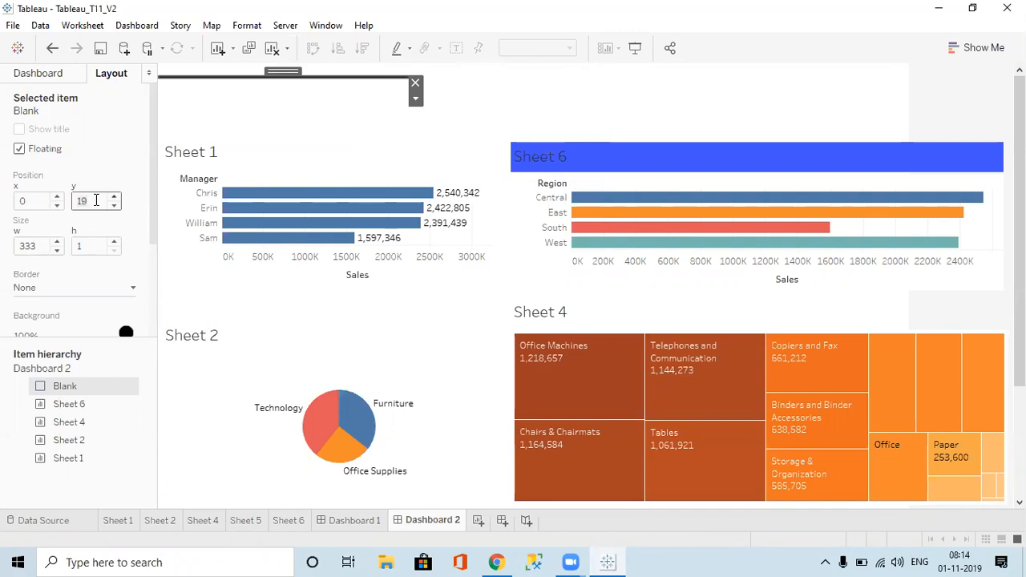
pyautogui.press('Up')
pyautogui.press('Up')
pyautogui.press('Up')
pyautogui.press('Up')
pyautogui.press('Up')
pyautogui.press('Up')
pyautogui.press('Up')
pyautogui.press('Up')
pyautogui.press('Up')
pyautogui.press('Up')
pyautogui.press('Up')
pyautogui.press('Up')
pyautogui.press('Up')
pyautogui.press('Up')
pyautogui.press('Up')
pyautogui.press('Up')
pyautogui.press('Up')
pyautogui.press('Up')
pyautogui.press('Up')
pyautogui.press('Up')
pyautogui.press('Up')
pyautogui.press('Up')
pyautogui.press('Up')
pyautogui.press('Up')
pyautogui.press('Up')
pyautogui.press('Up')
pyautogui.press('Up')
pyautogui.press('Up')
pyautogui.press('Up')
pyautogui.press('Up')
pyautogui.press('Up')
pyautogui.press('Up')
pyautogui.press('Up')
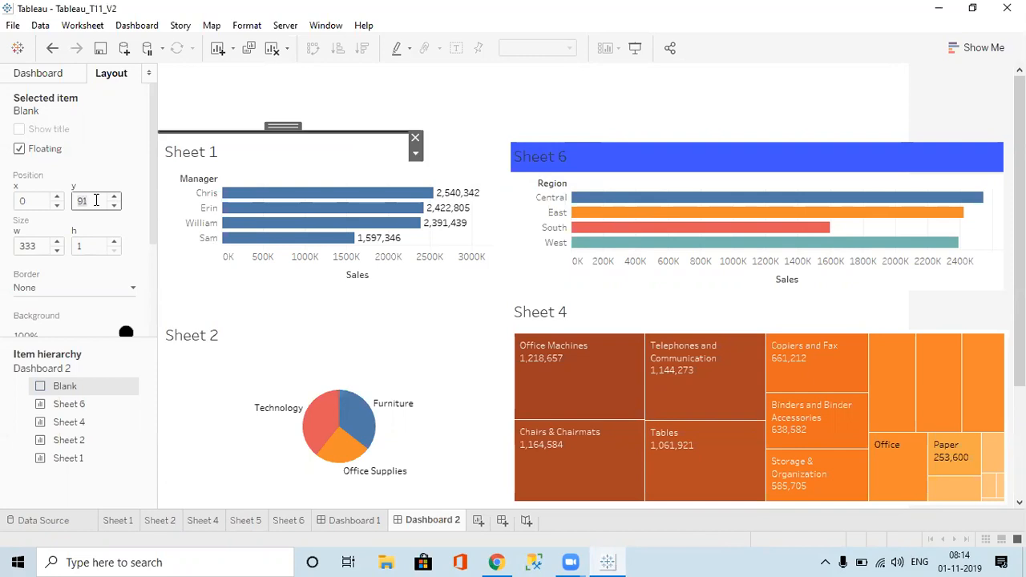
# Step: Set the line's width to 1,300 so it spans the full dashboard
pyautogui.click(37, 246)
pyautogui.press('Up')
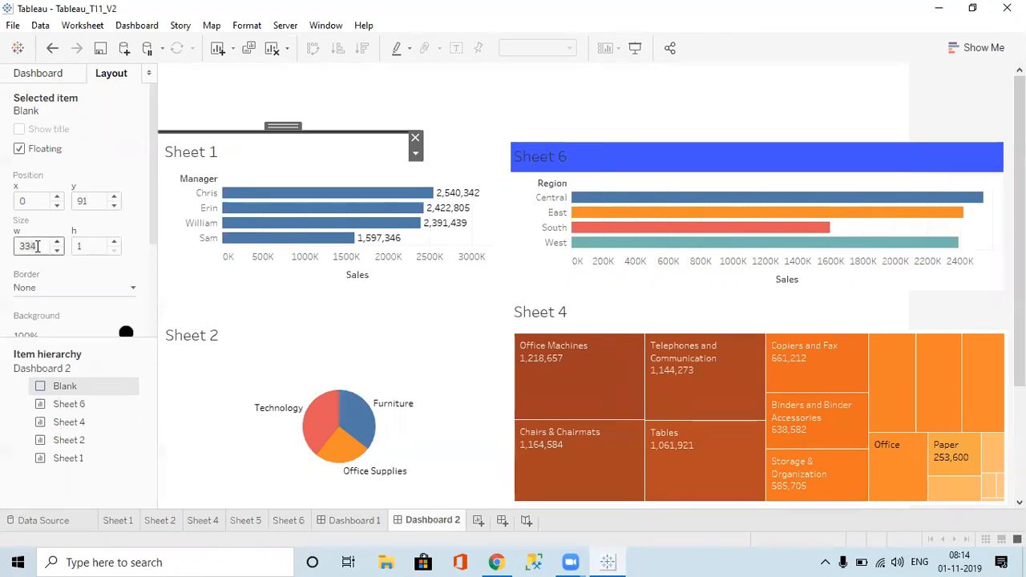
pyautogui.press('Up')
pyautogui.write('404')
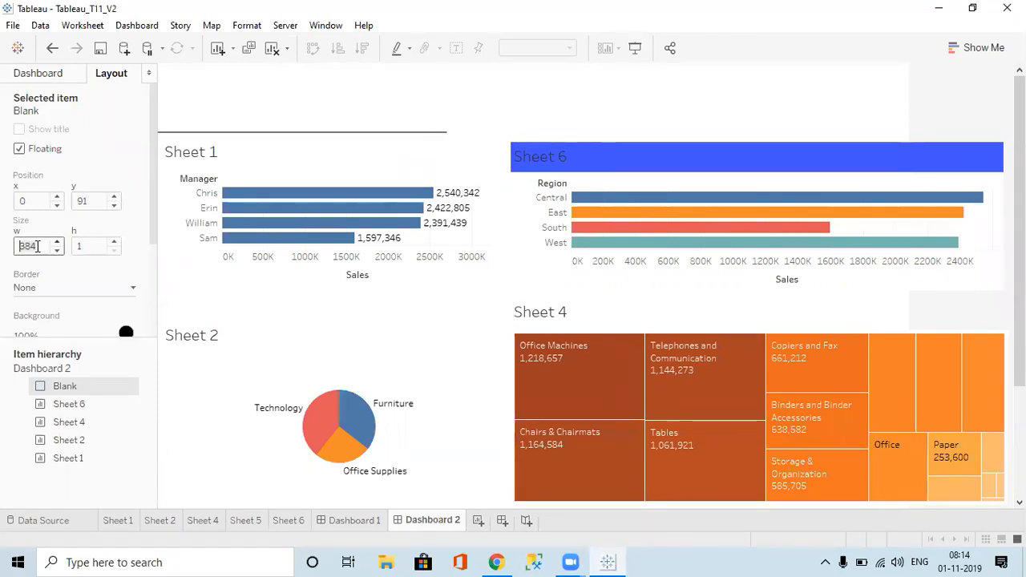
pyautogui.press('Return')
pyautogui.write('1')
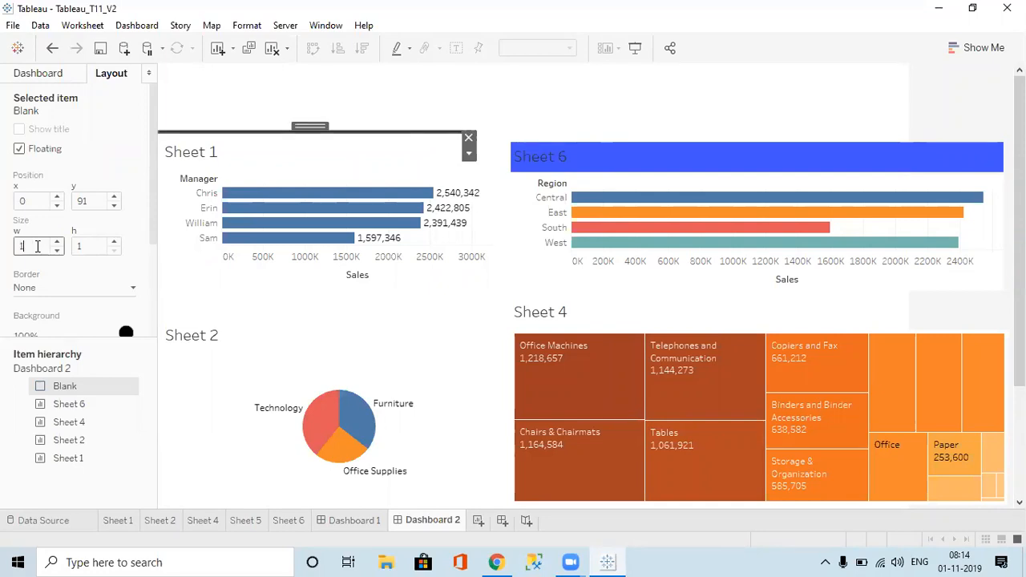
pyautogui.write(',300')
pyautogui.click(94, 246)
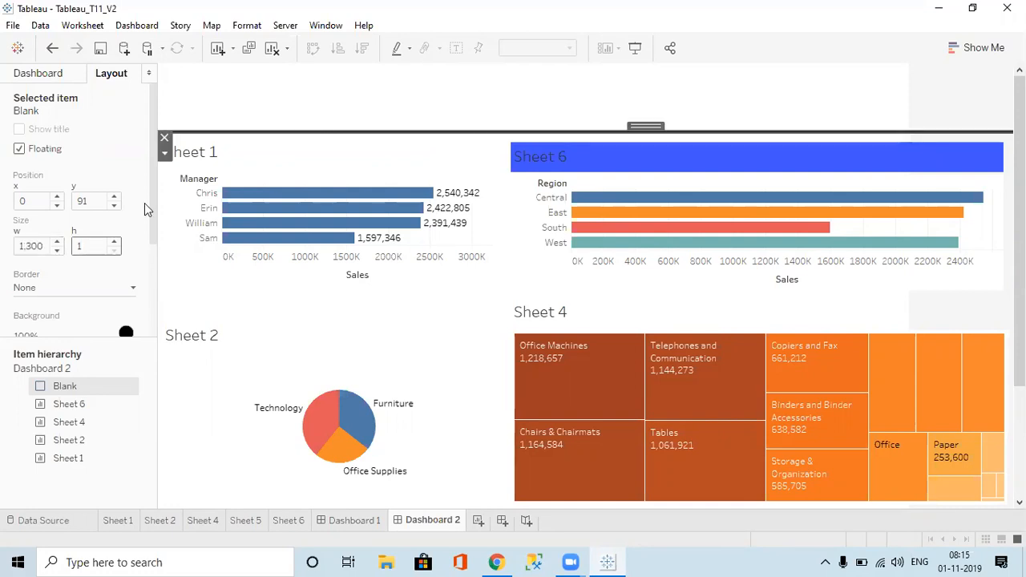
pyautogui.click(461, 91)
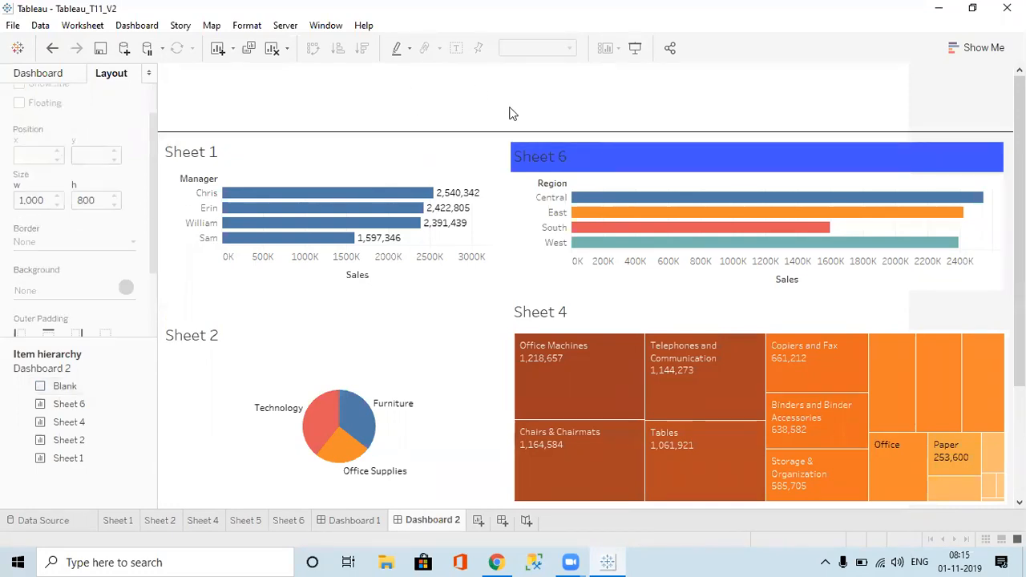
# Step: Insert a floating Image object showing the Accenture logo from the Desktop 'acc' file
pyautogui.click(60, 71)
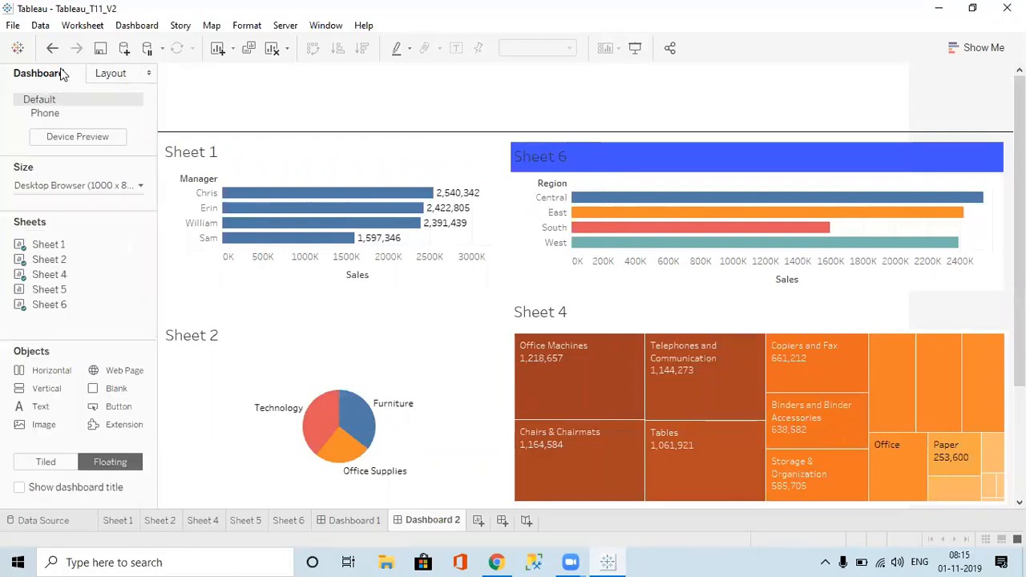
pyautogui.doubleClick(44, 426)
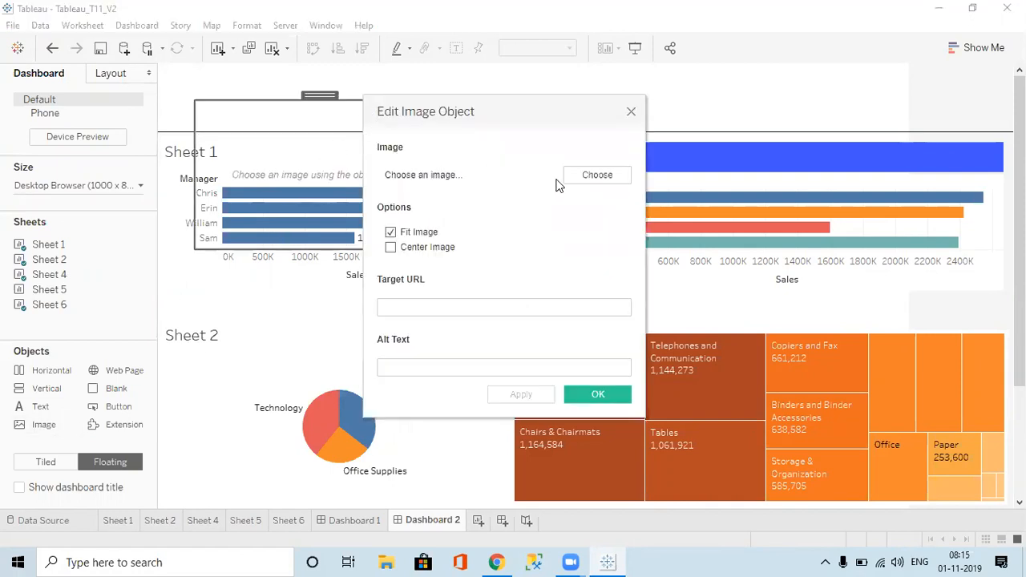
pyautogui.click(583, 184)
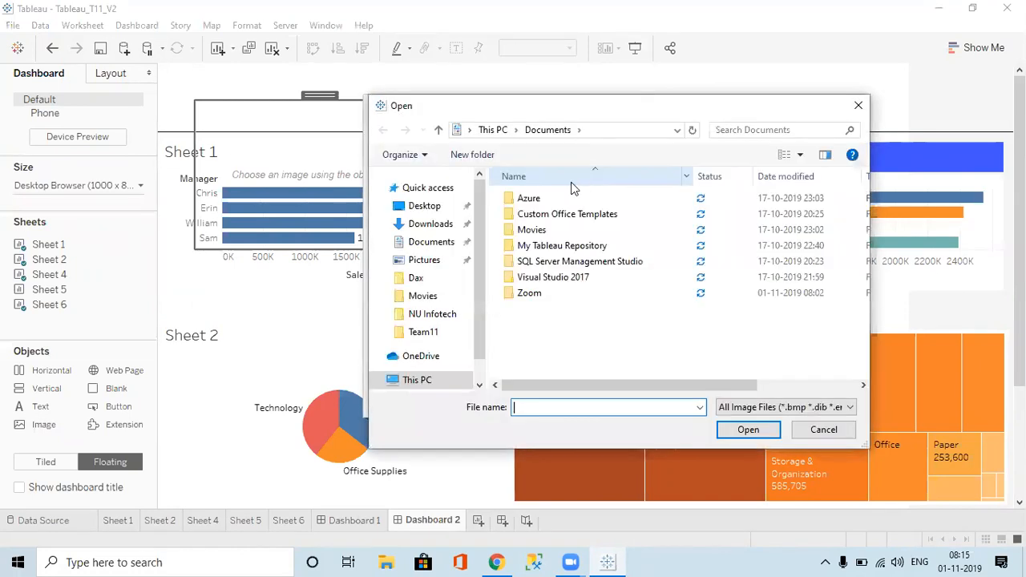
pyautogui.click(424, 207)
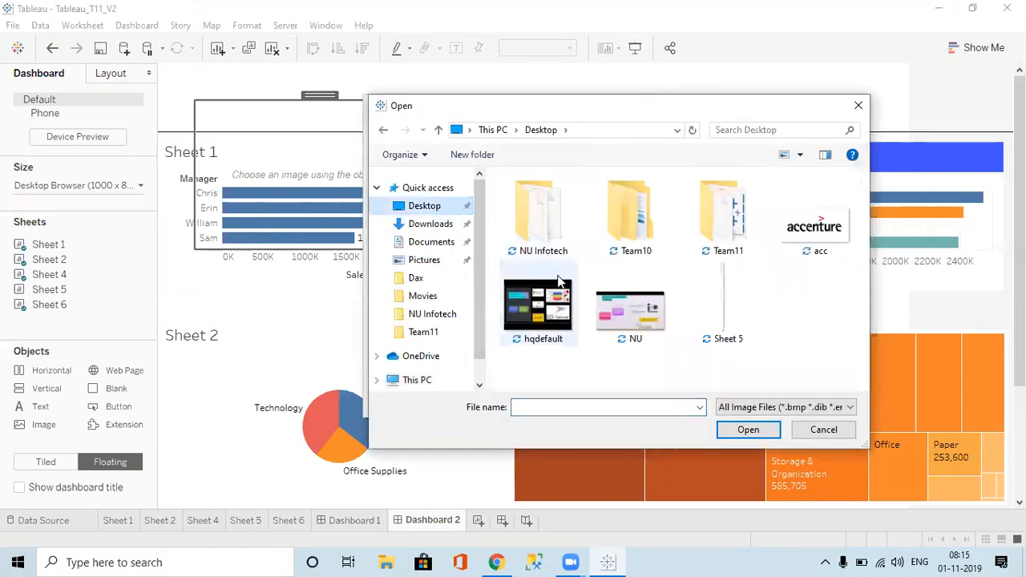
pyautogui.doubleClick(802, 223)
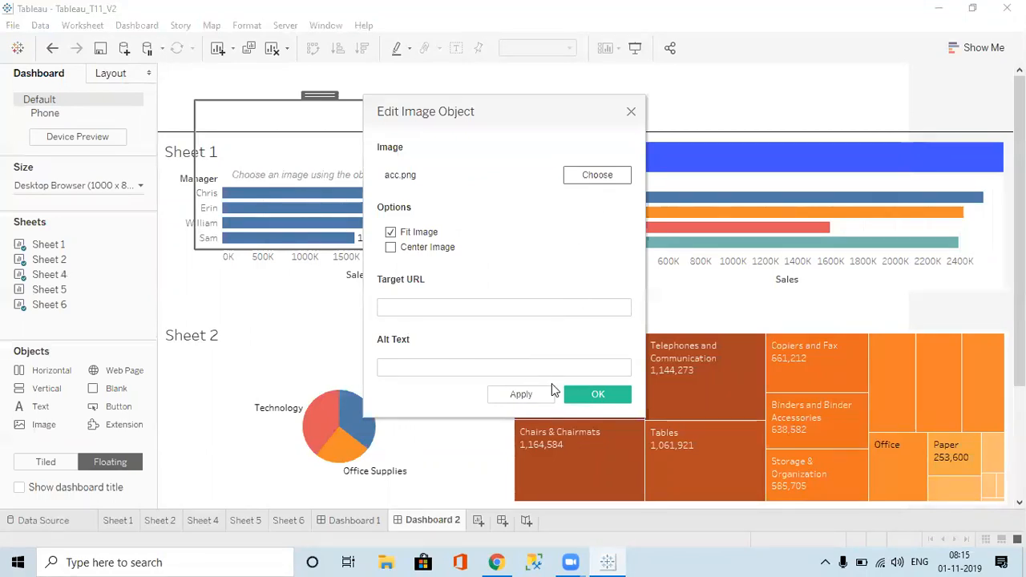
pyautogui.click(586, 396)
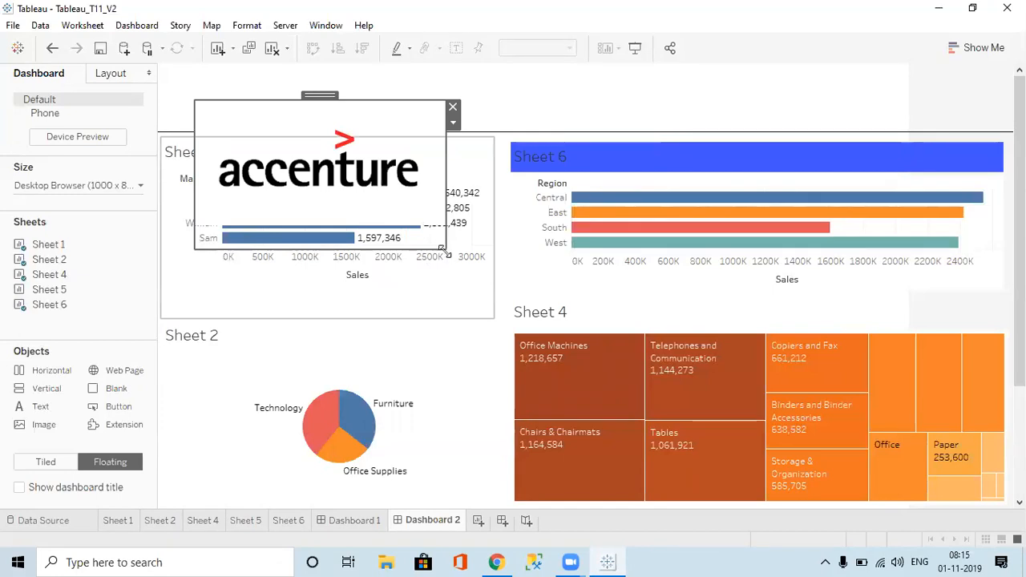
# Step: Shrink the logo, move it to the top-left corner, and centre it within its box
pyautogui.moveTo(445, 250); pyautogui.dragTo(376, 138)
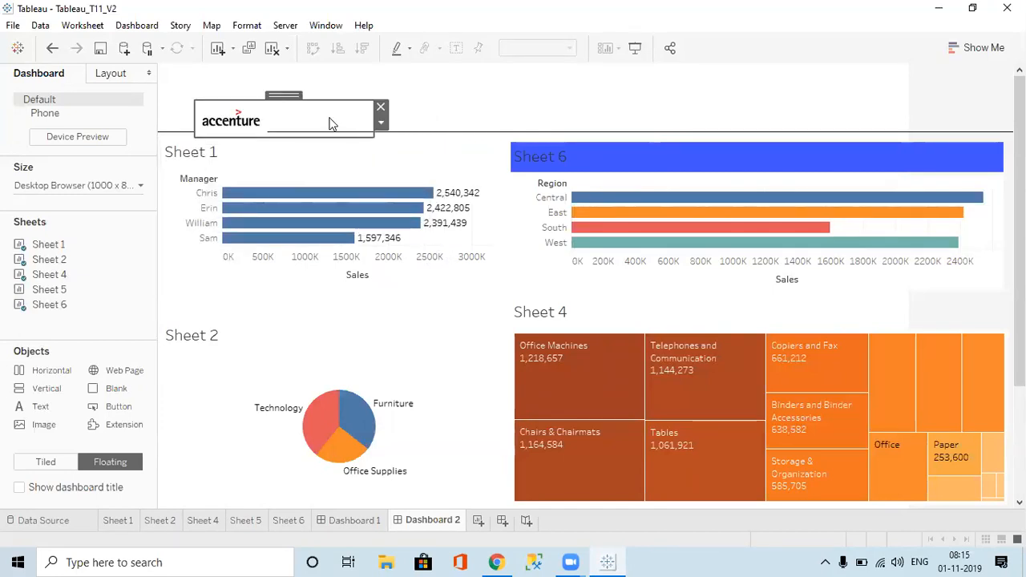
pyautogui.moveTo(290, 96); pyautogui.dragTo(259, 74)
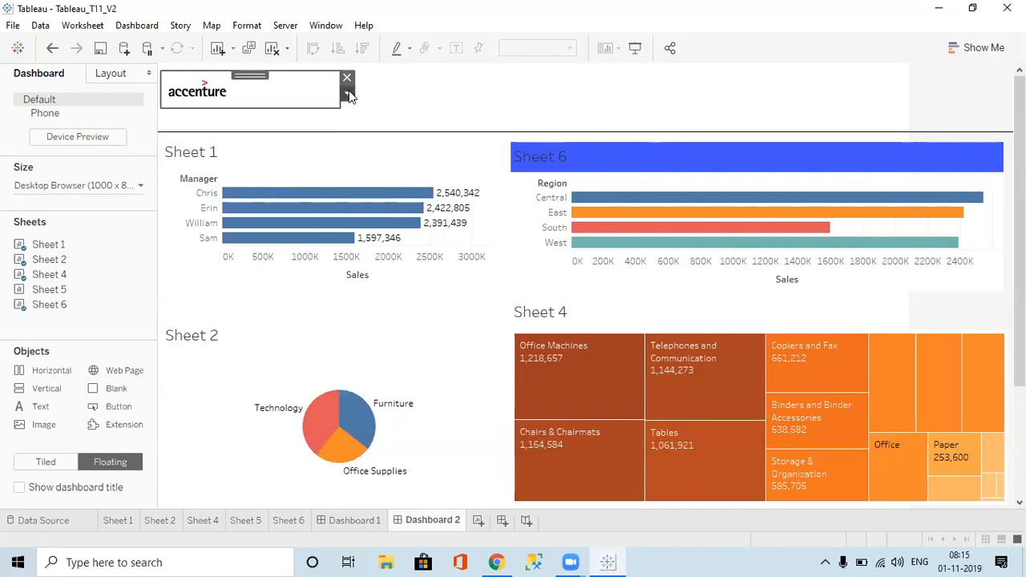
pyautogui.click(347, 94)
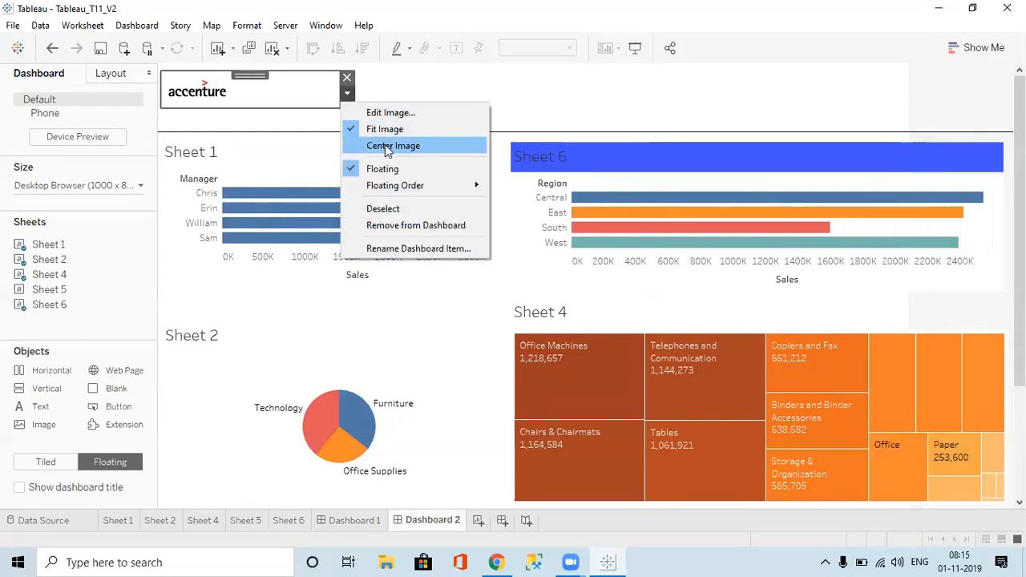
pyautogui.click(392, 147)
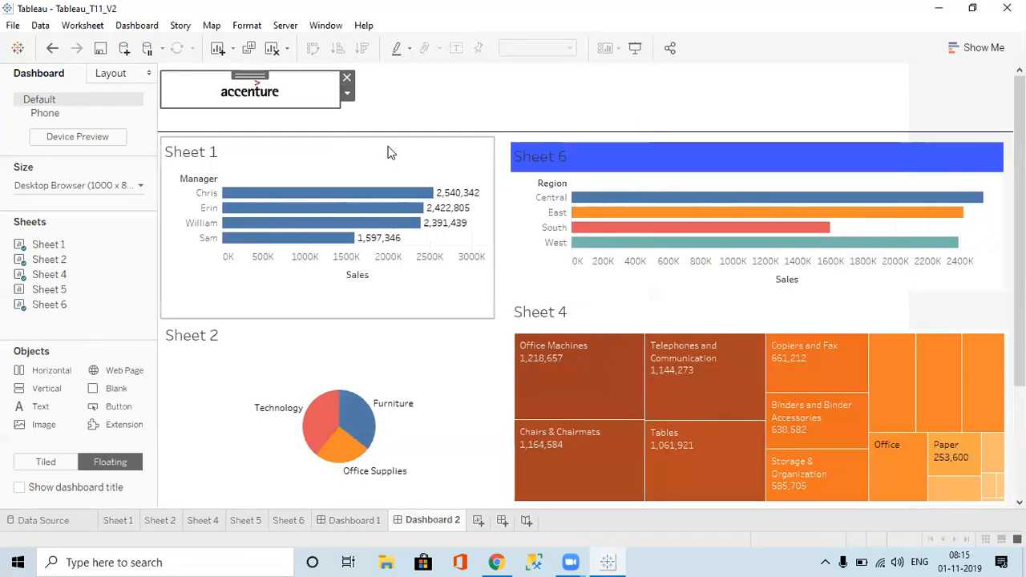
pyautogui.moveTo(336, 85); pyautogui.dragTo(255, 95)
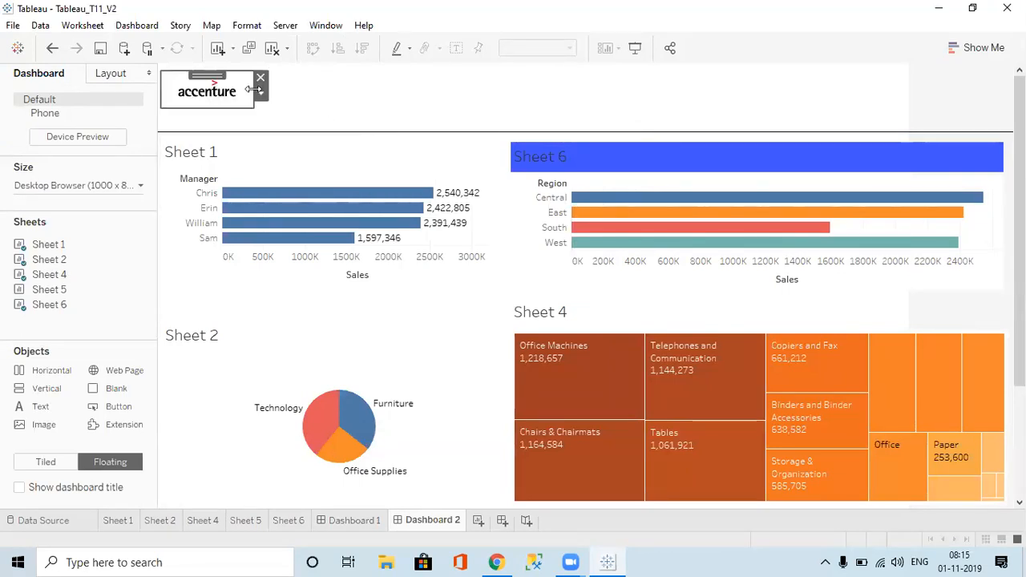
pyautogui.click(349, 109)
# Step: Add a floating text object reading 'Summary View Dashboard' at the top and widen it
pyautogui.moveTo(56, 410); pyautogui.dragTo(447, 85)
pyautogui.write('Sum')
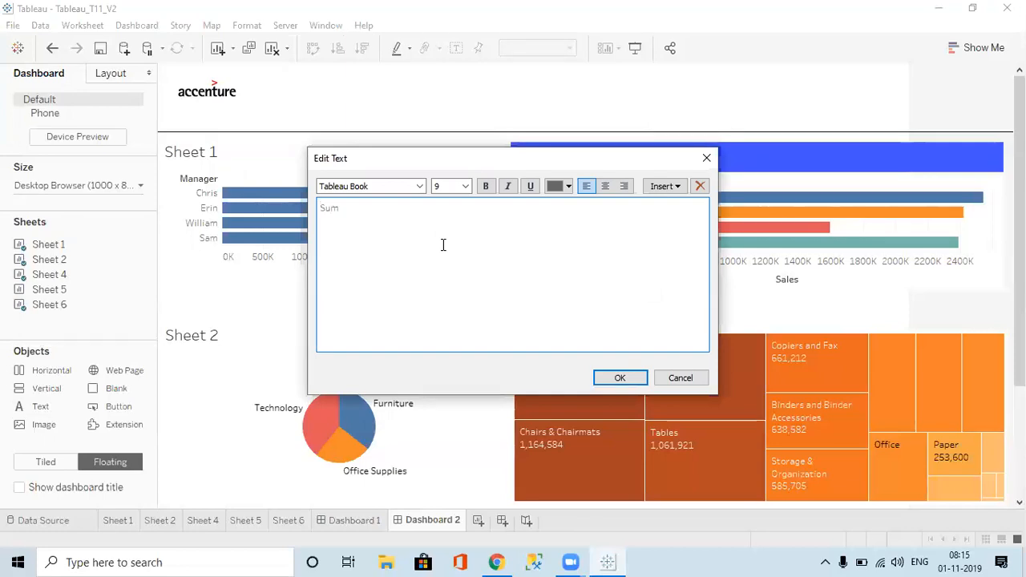
pyautogui.write('mary View Dashboard')
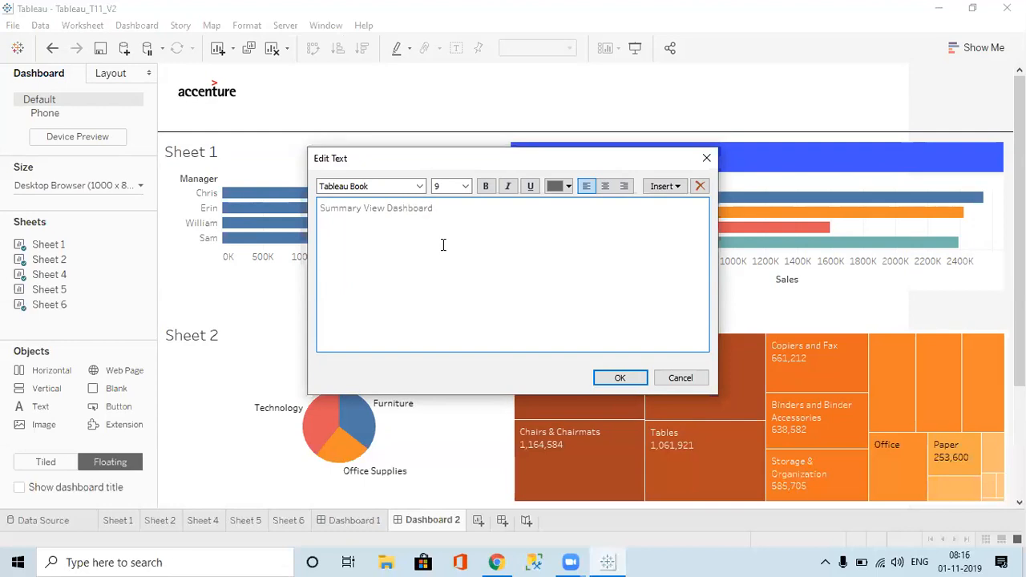
pyautogui.click(618, 378)
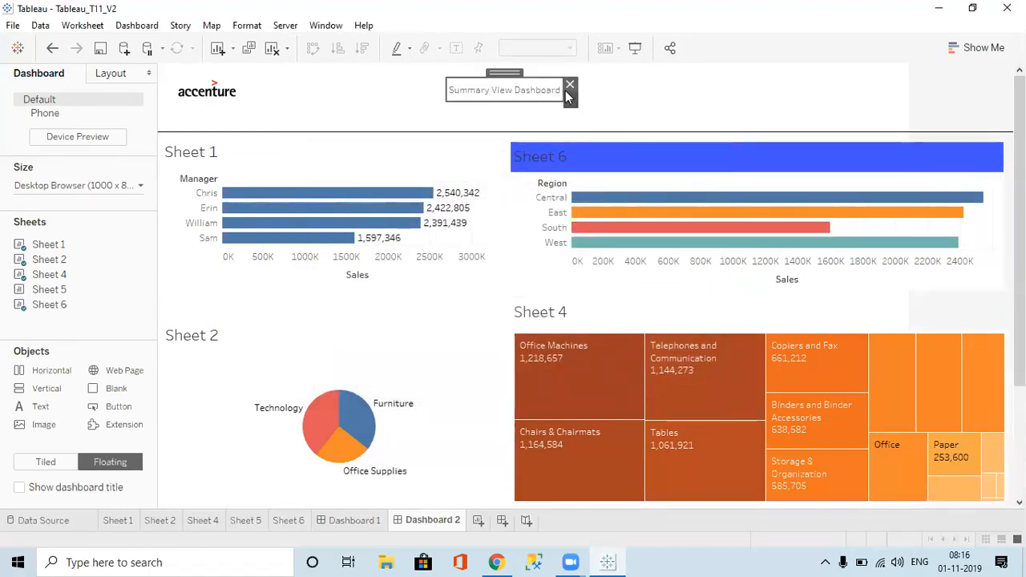
pyautogui.moveTo(558, 90); pyautogui.dragTo(648, 89)
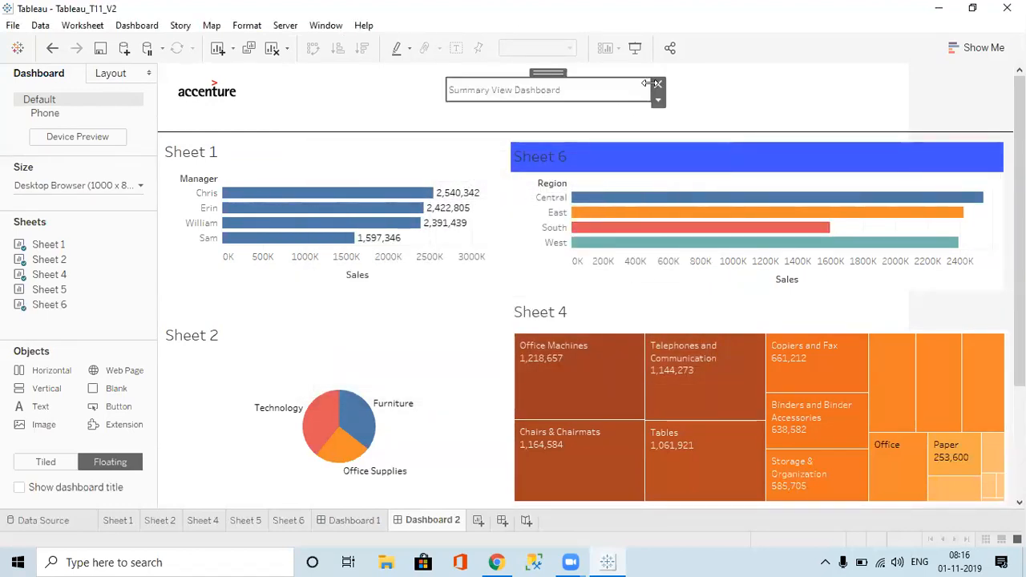
# Step: Set the title text to 22 point and widen the box so it shows in full
pyautogui.doubleClick(590, 90)
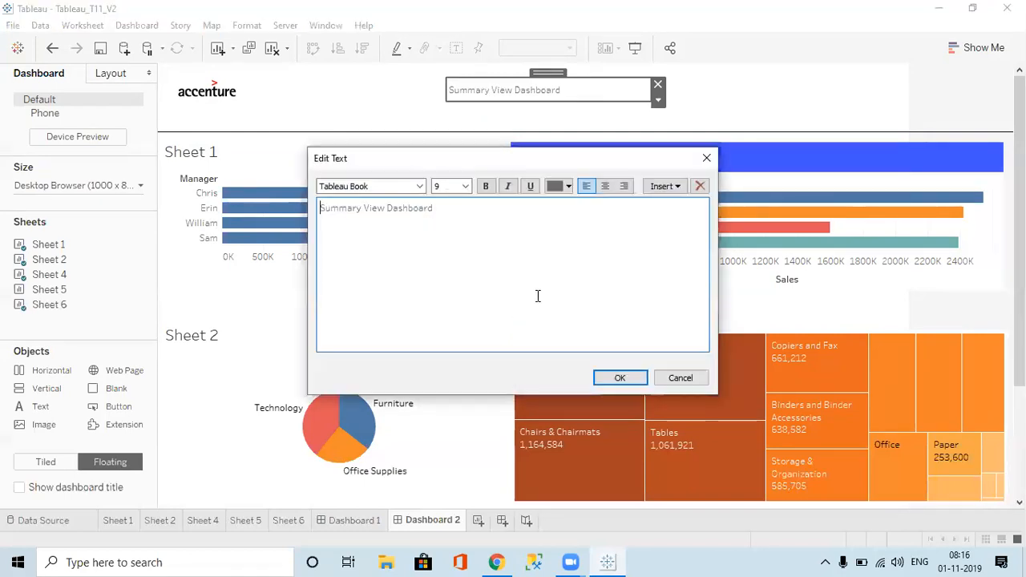
pyautogui.hotkey('ctrl', 'a')
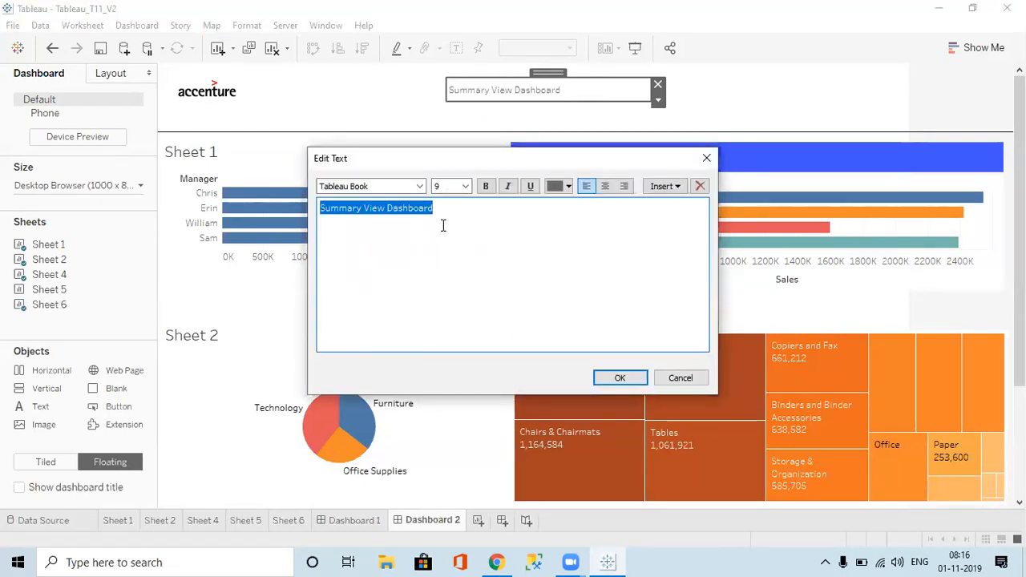
pyautogui.click(466, 186)
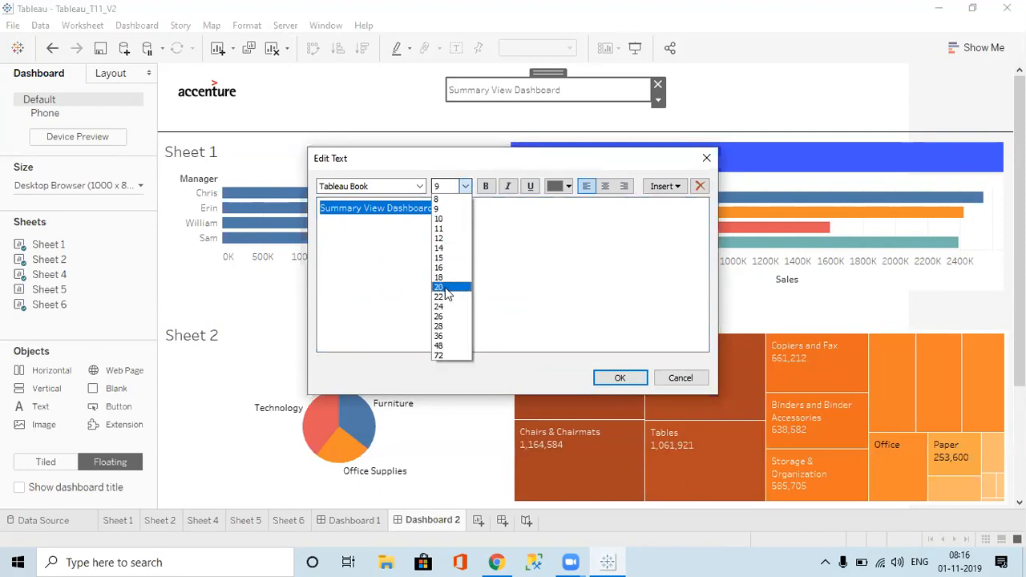
pyautogui.click(444, 301)
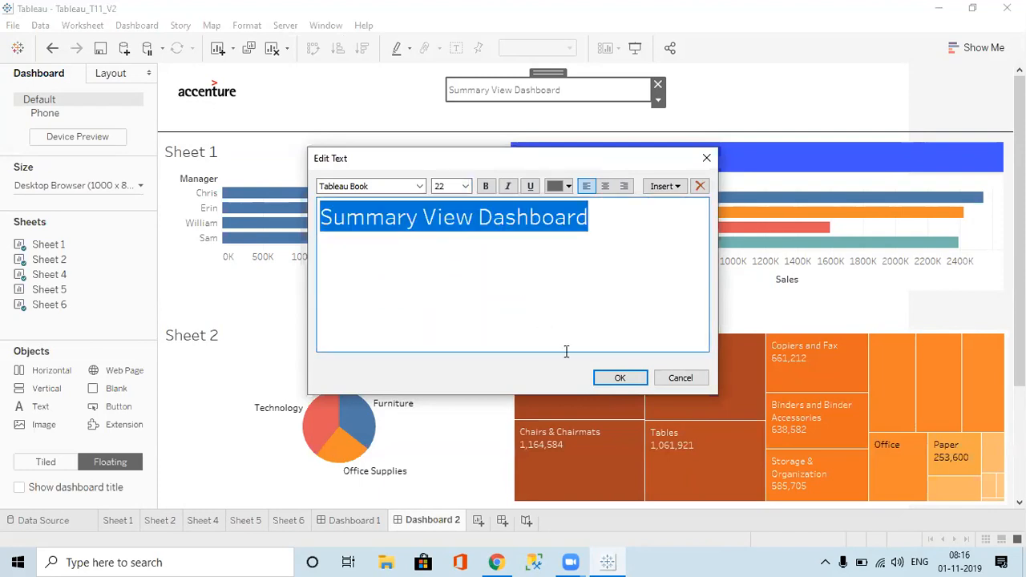
pyautogui.click(605, 377)
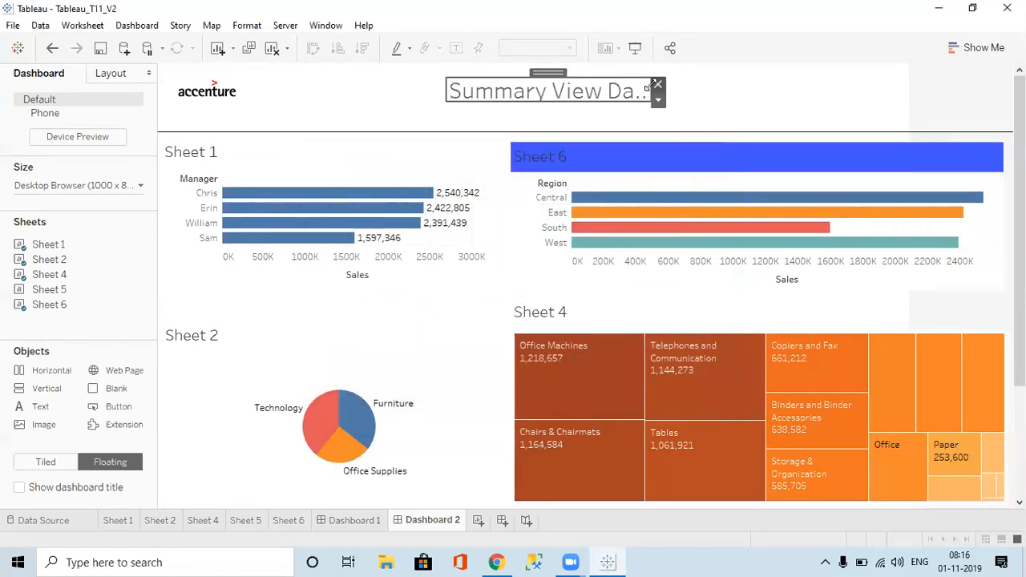
pyautogui.moveTo(658, 90); pyautogui.dragTo(727, 87)
# Step: Deselect the title and drop a Web Page object onto Dashboard 2, bringing up Edit URL
pyautogui.click(780, 95)
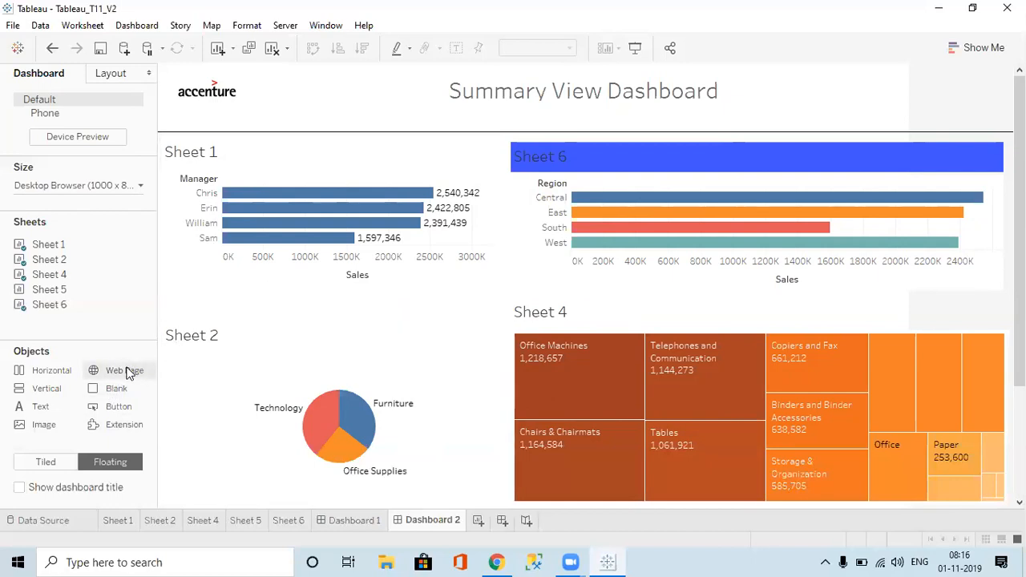
pyautogui.moveTo(133, 371); pyautogui.dragTo(801, 73)
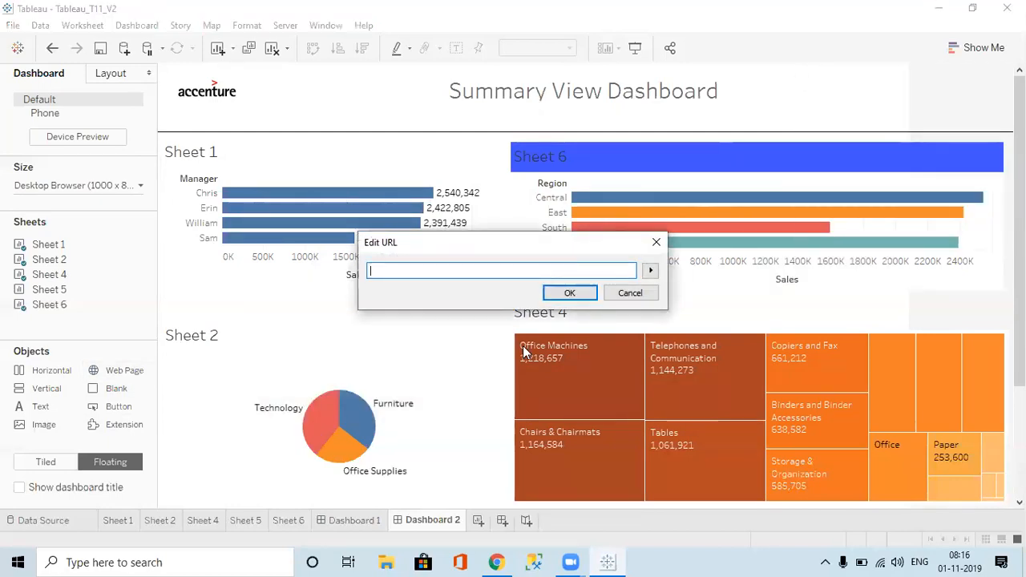
# Step: In a new Chrome tab, open facebook.com, go to the NU Infotech page and copy its address
pyautogui.click(502, 559)
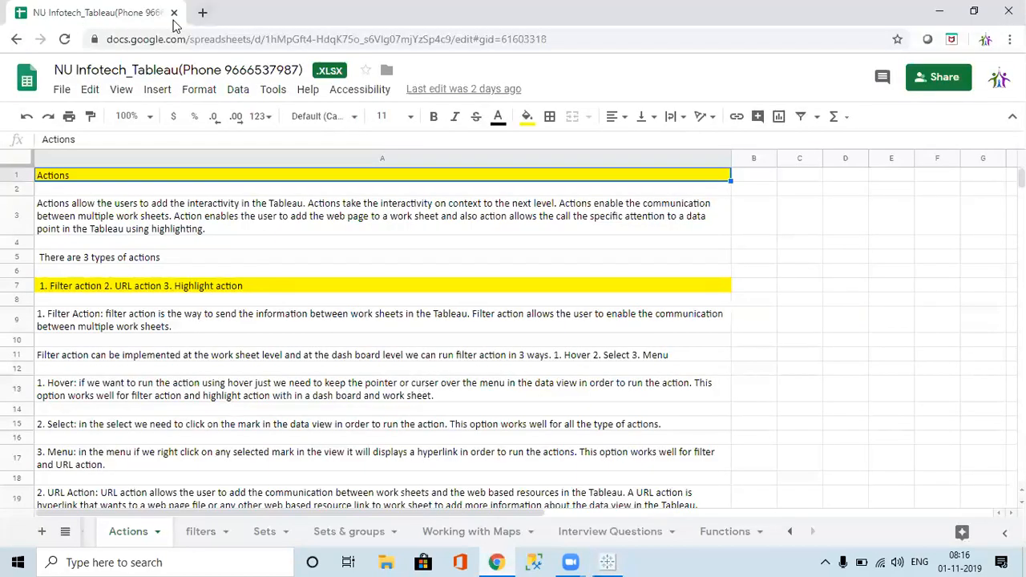
pyautogui.click(202, 12)
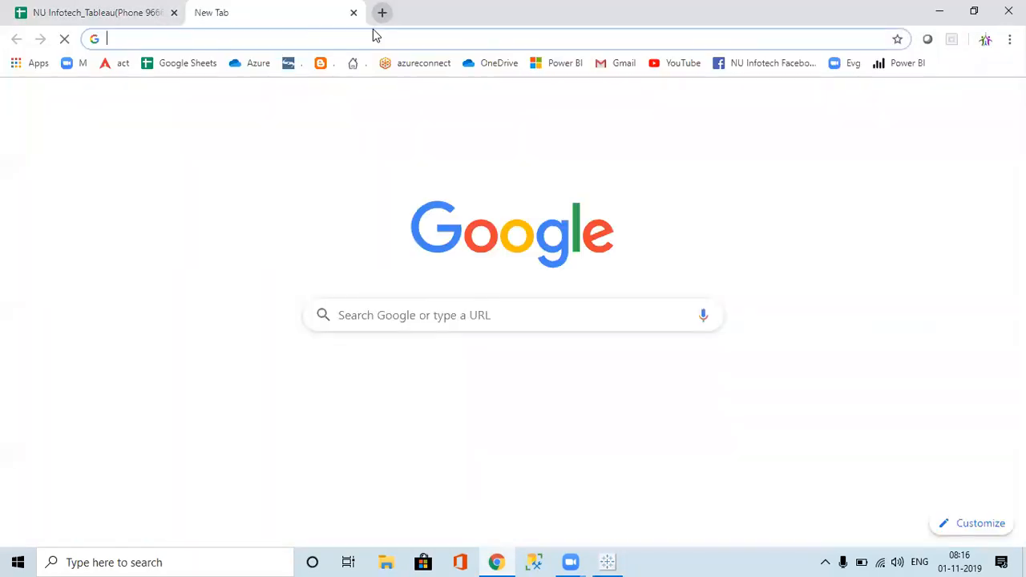
pyautogui.write('facebook.com')
pyautogui.press('Return')
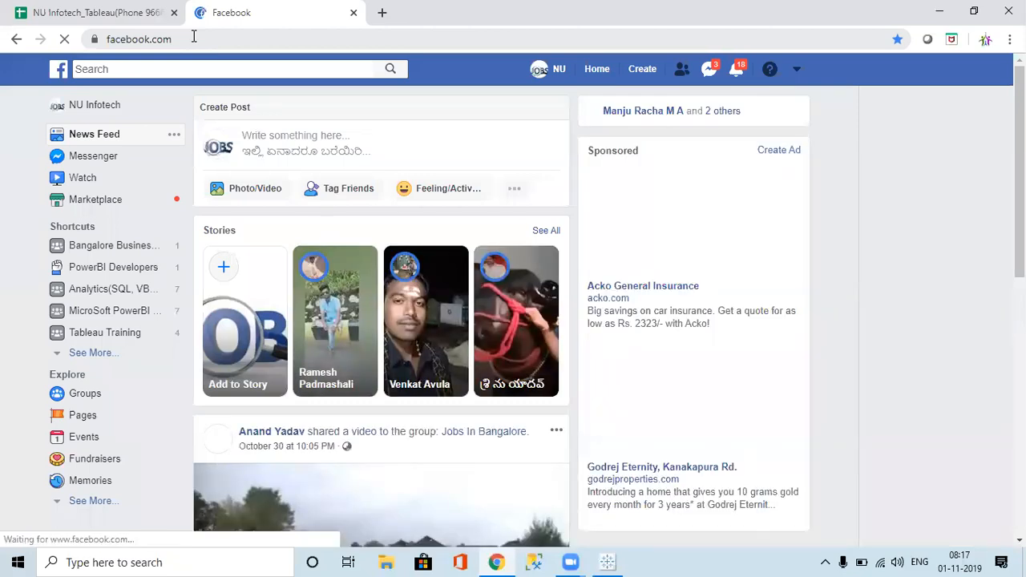
pyautogui.click(84, 105)
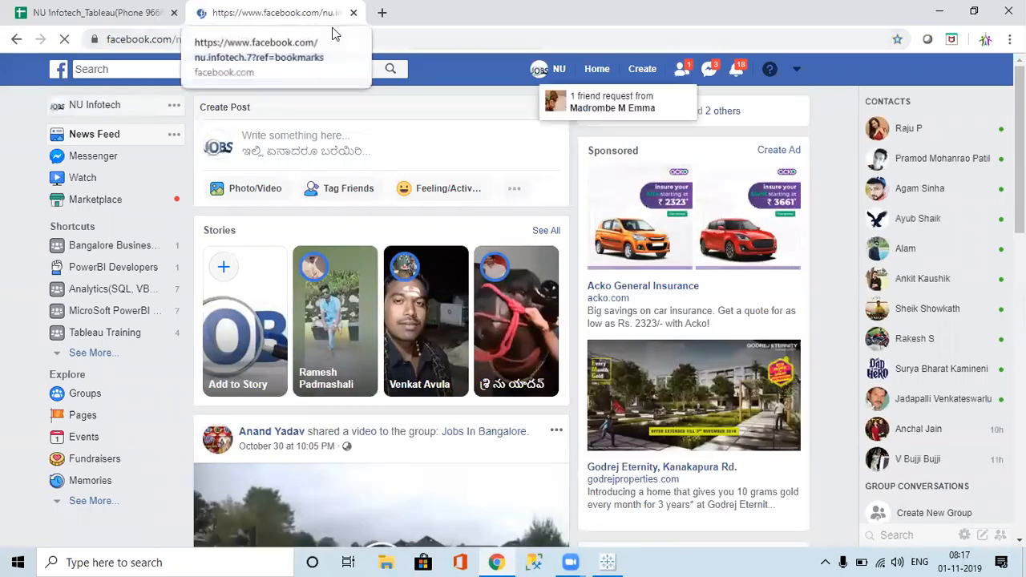
pyautogui.click(341, 34)
pyautogui.hotkey('ctrl', 'c')
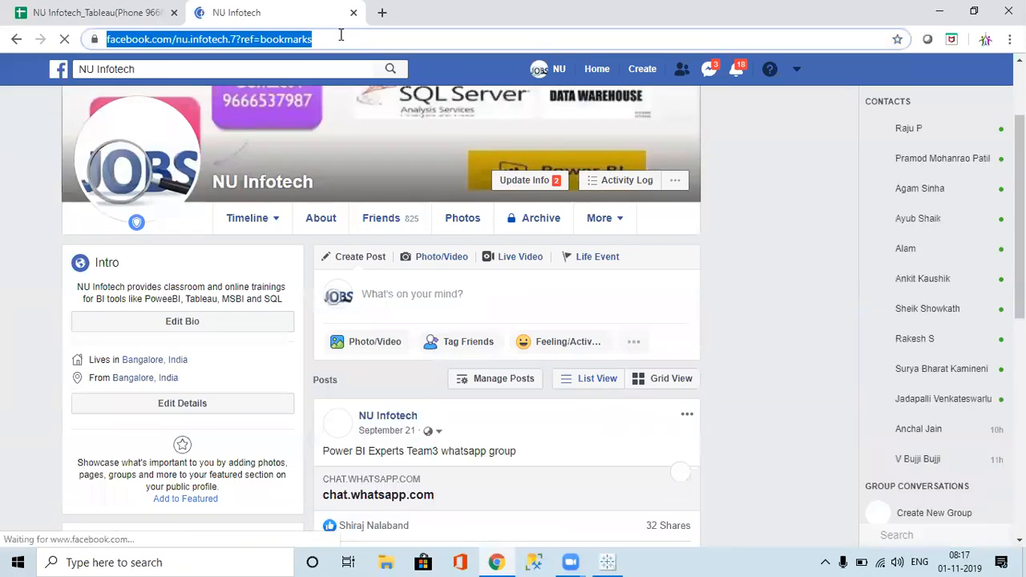
# Step: Paste the Facebook page URL into Edit URL and shorten the web object to uncover Sheet 6
pyautogui.hotkey('alt', 'Tab')
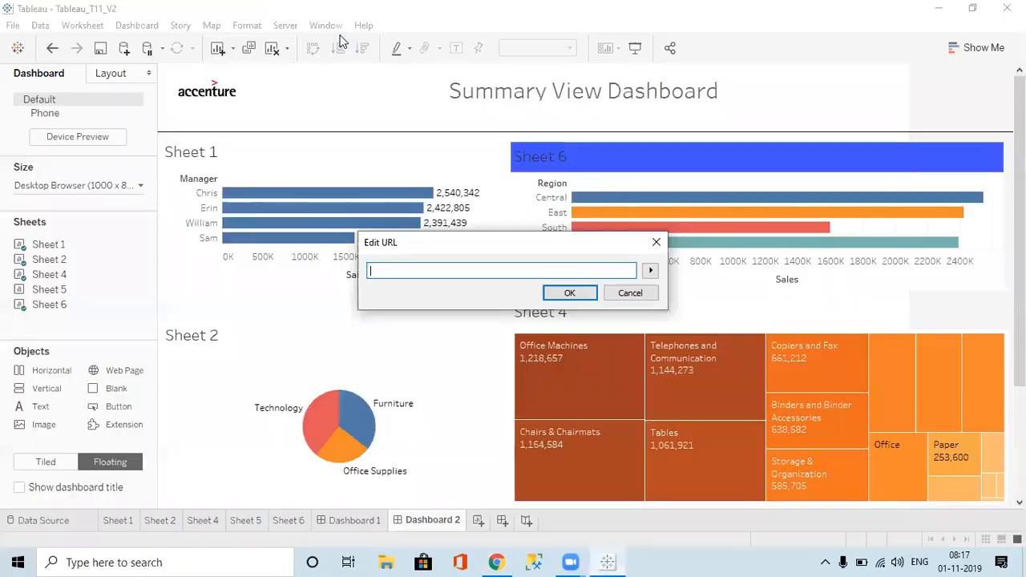
pyautogui.hotkey('ctrl', 'v')
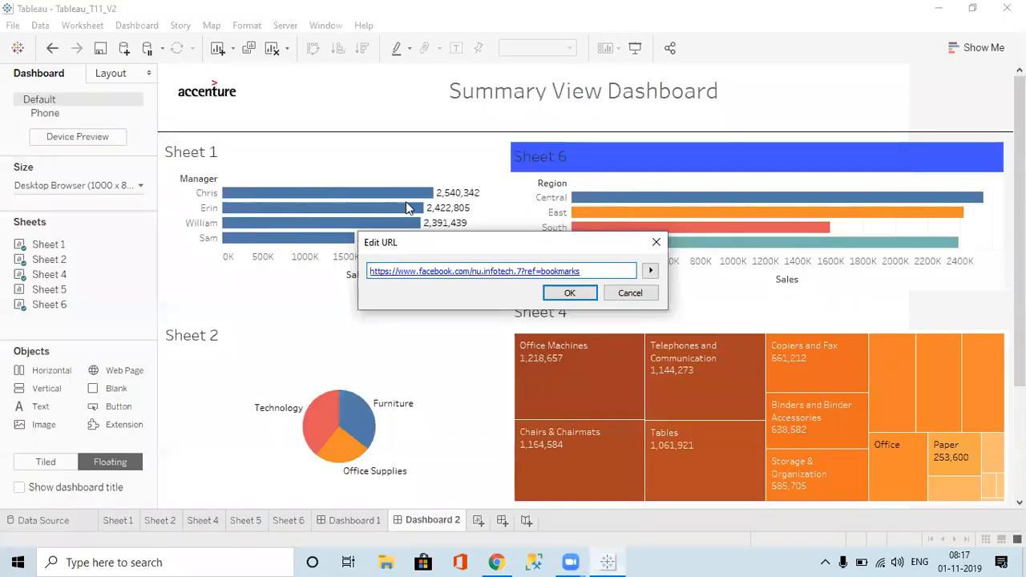
pyautogui.click(570, 294)
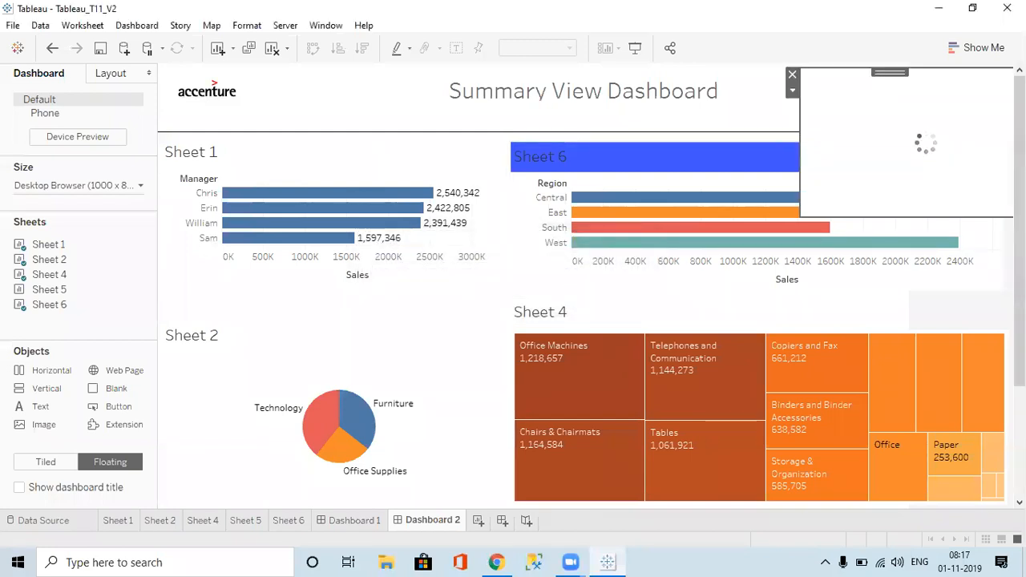
pyautogui.moveTo(926, 216); pyautogui.dragTo(928, 126)
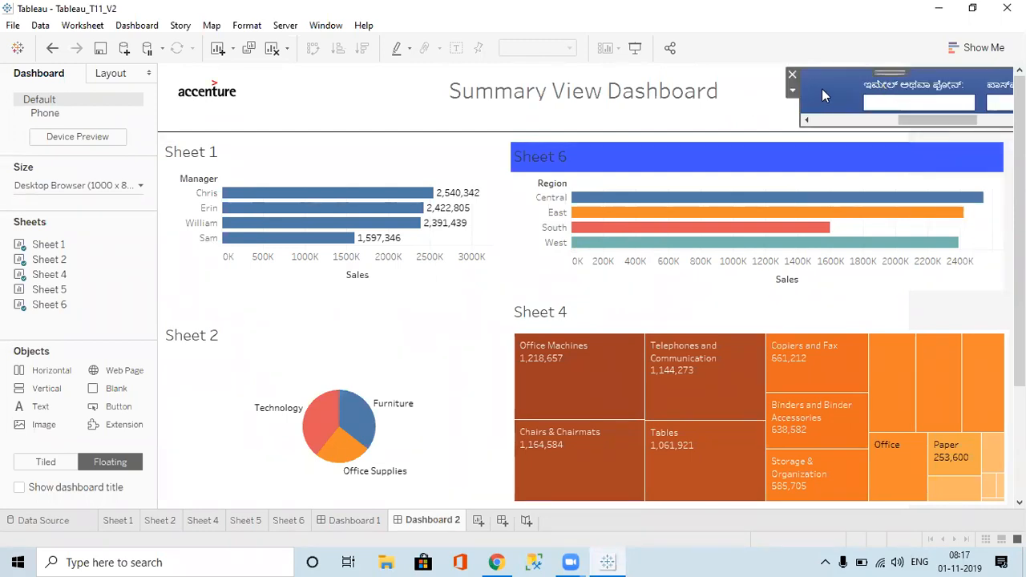
pyautogui.click(496, 562)
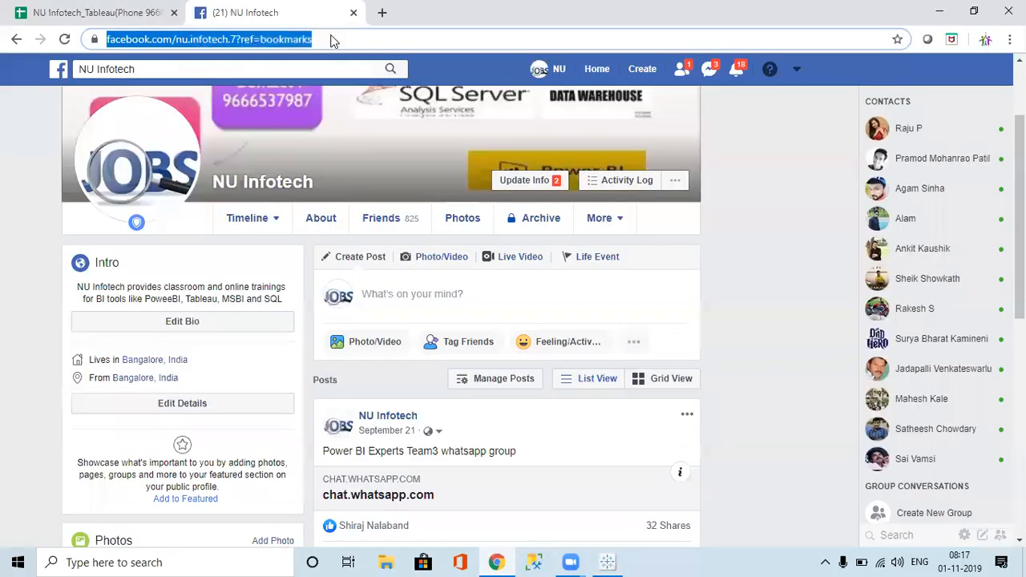
# Step: Go to YouTube, search for NU Infotech and open its channel page
pyautogui.write('you')
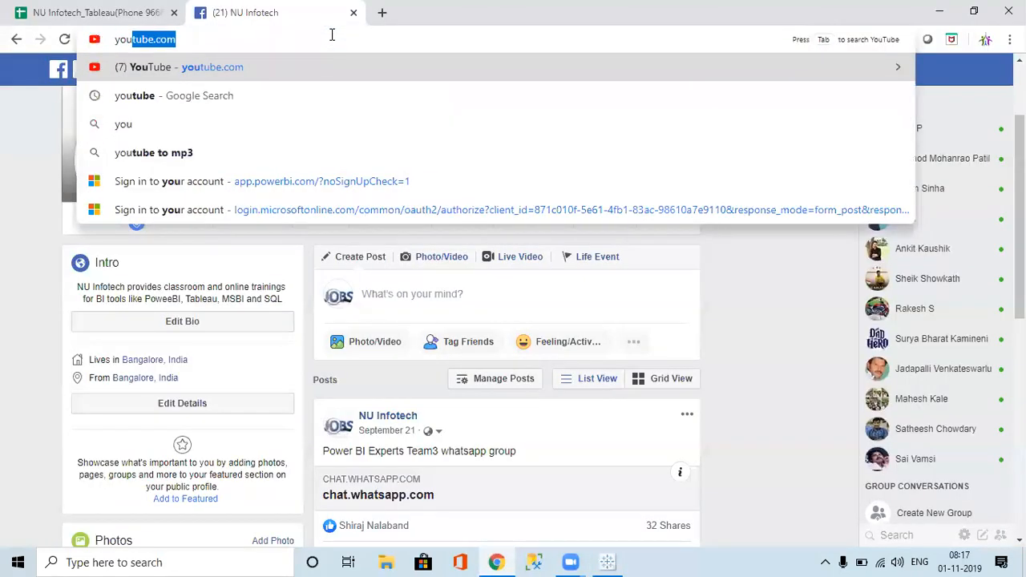
pyautogui.press('Return')
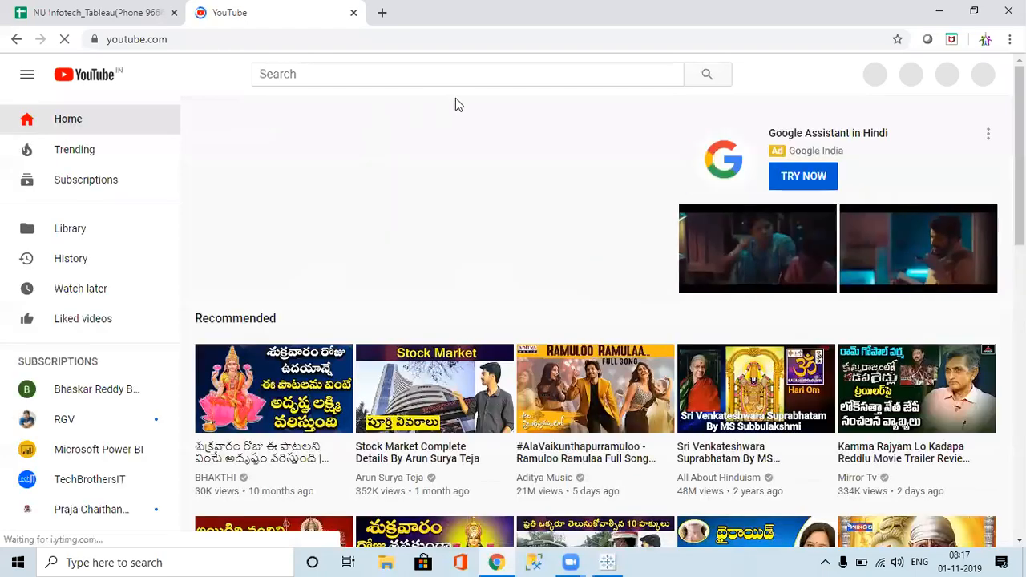
pyautogui.click(413, 74)
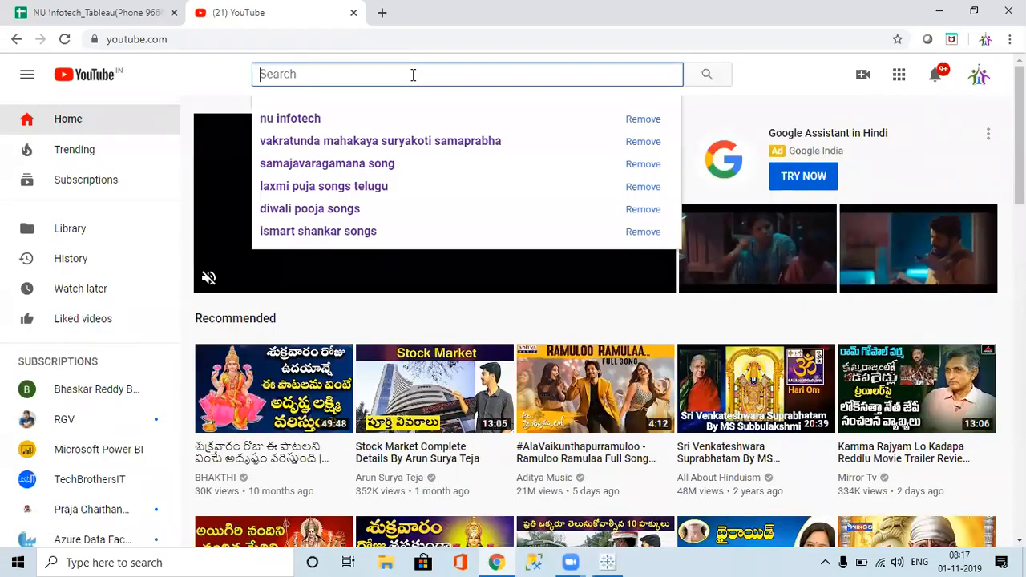
pyautogui.write('NU')
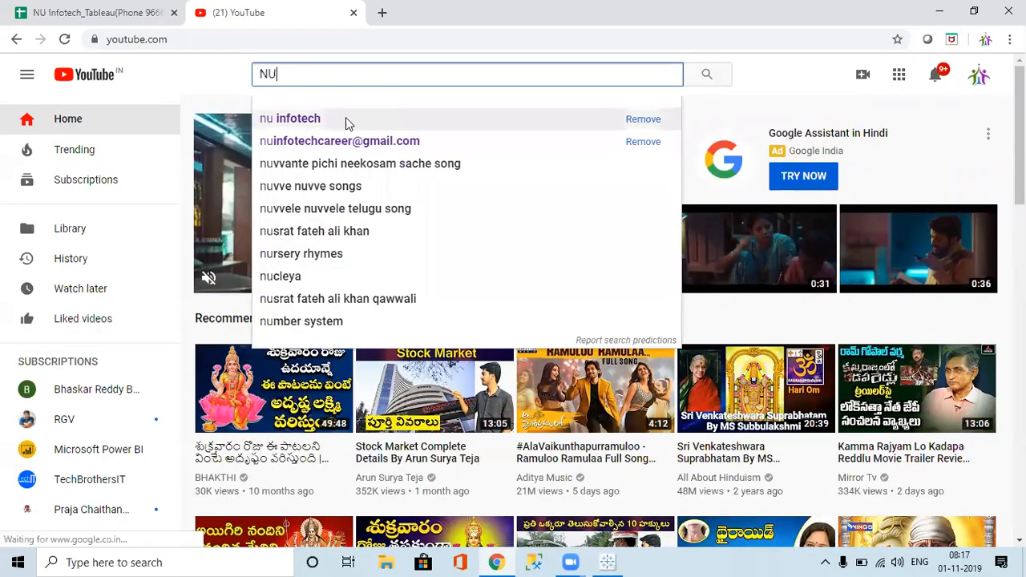
pyautogui.click(346, 117)
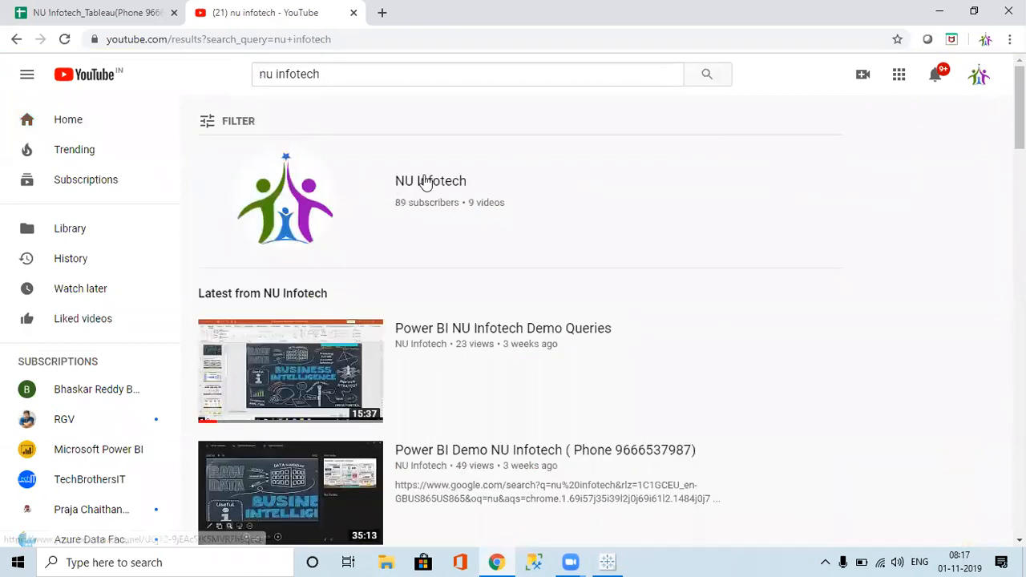
pyautogui.click(425, 182)
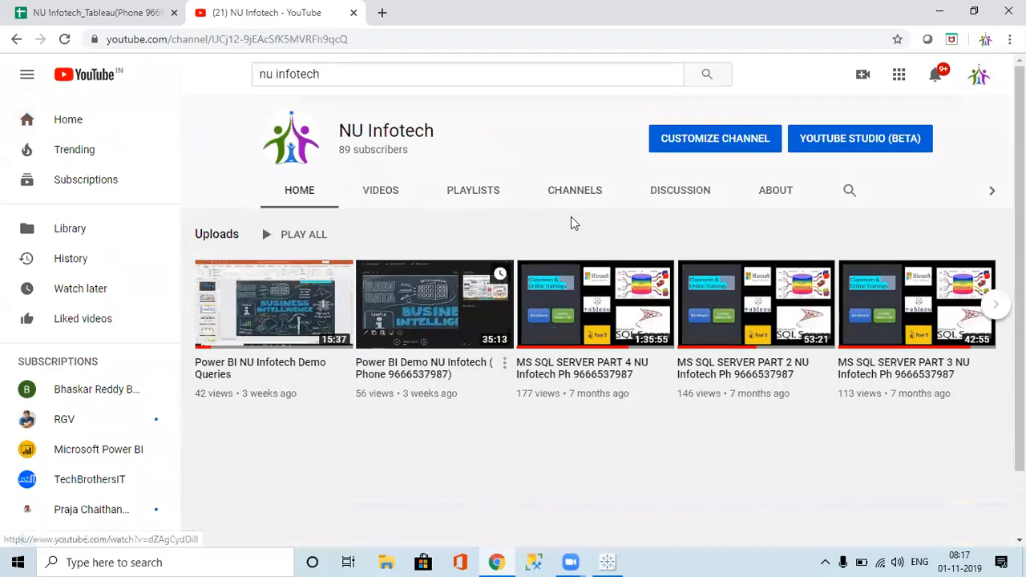
# Step: Copy the channel's home page URL and return to the Tableau workbook
pyautogui.click(411, 39)
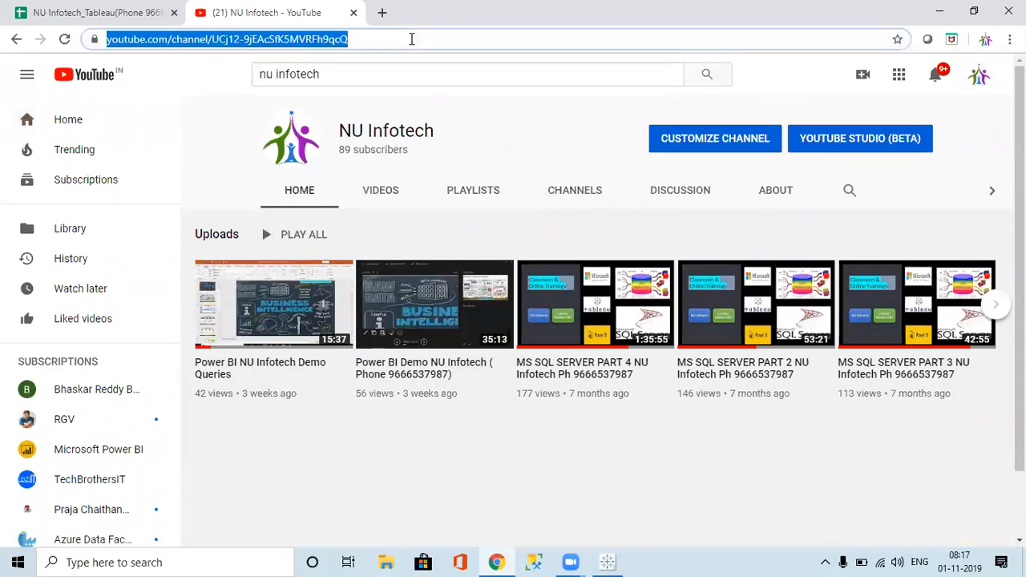
pyautogui.click(445, 195)
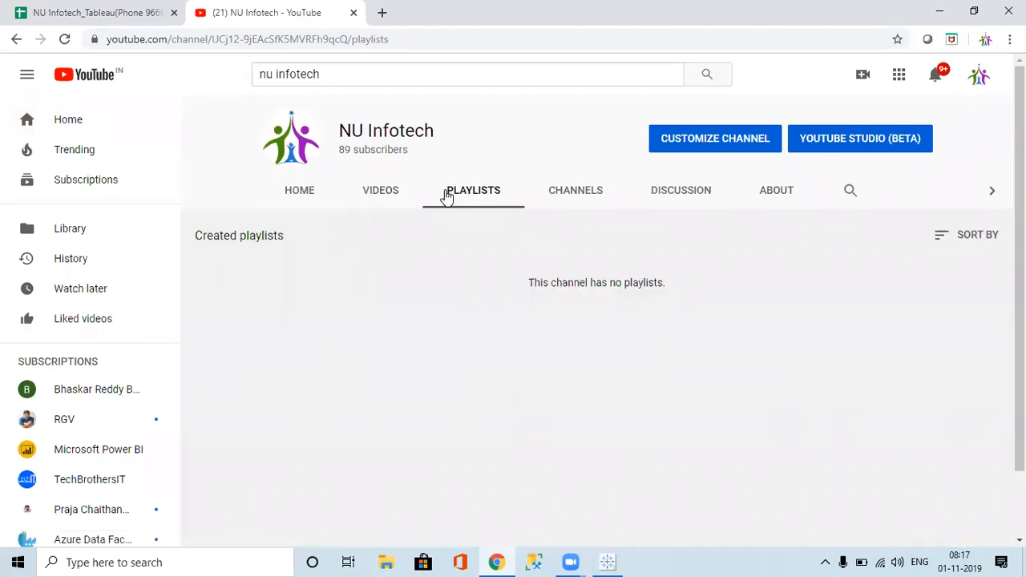
pyautogui.click(312, 192)
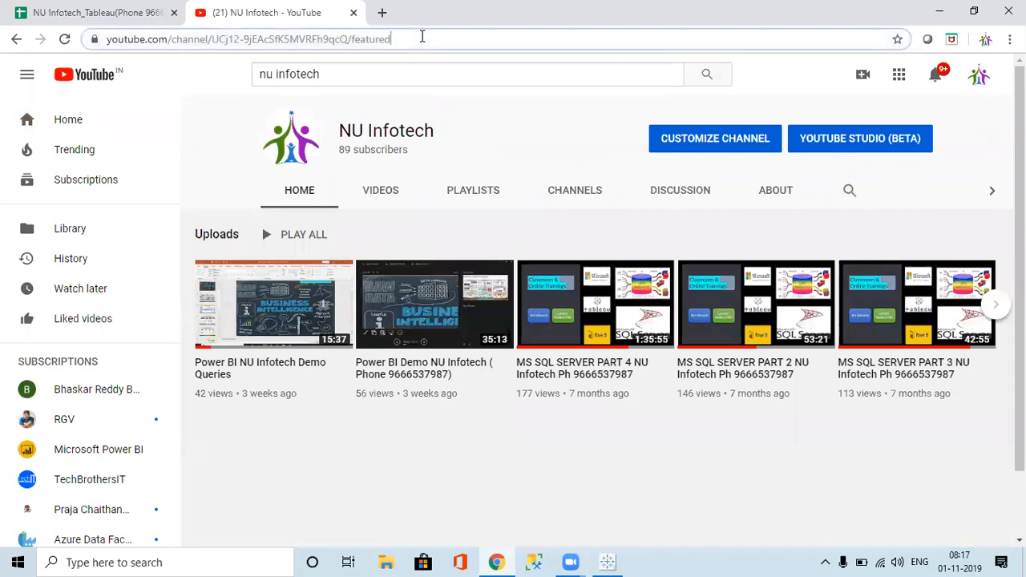
pyautogui.click(422, 36)
pyautogui.hotkey('alt', 'Tab')
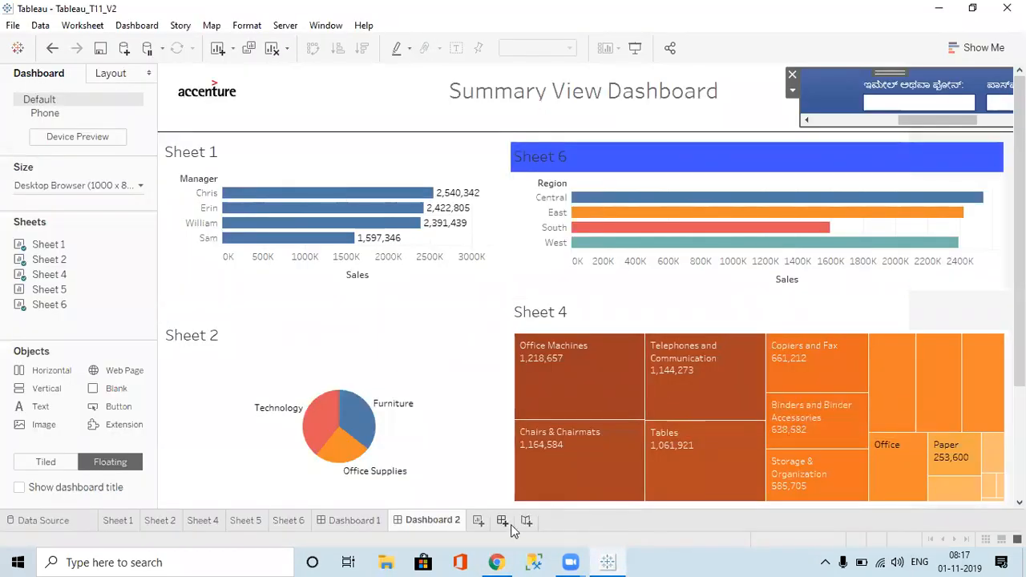
# Step: Create Dashboard 3 with a floating web object showing the pasted NU Infotech YouTube channel URL
pyautogui.click(502, 521)
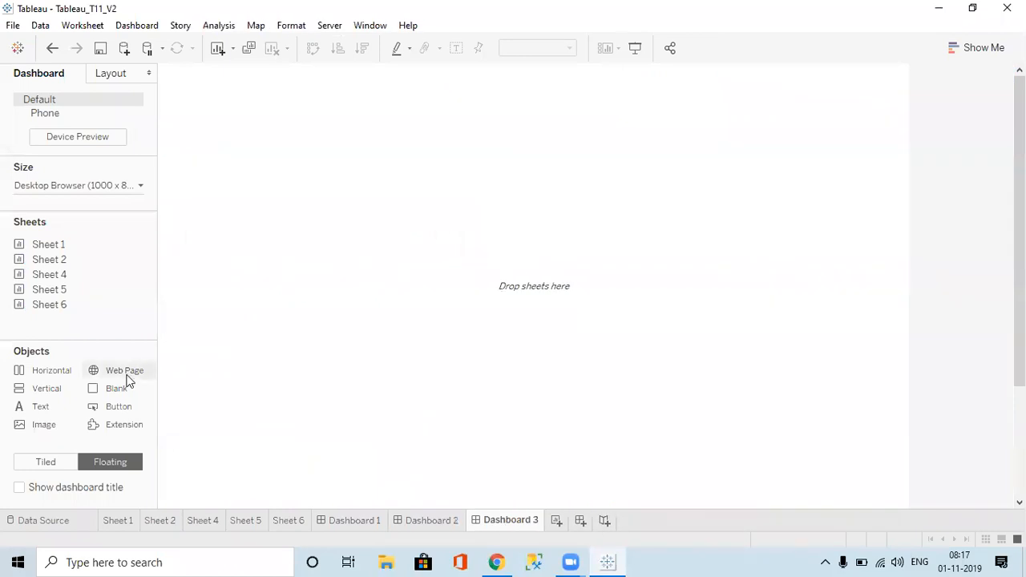
pyautogui.moveTo(124, 379); pyautogui.dragTo(464, 243)
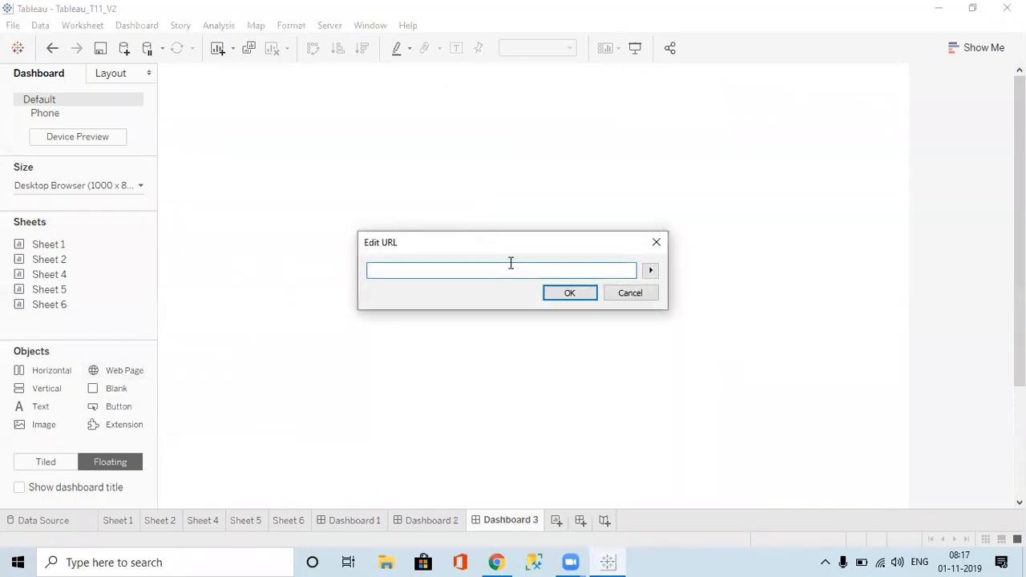
pyautogui.write('https://www.youtube.com/channel/UCj2-9jEAcSfK5MVRFh9qcQ/featured')
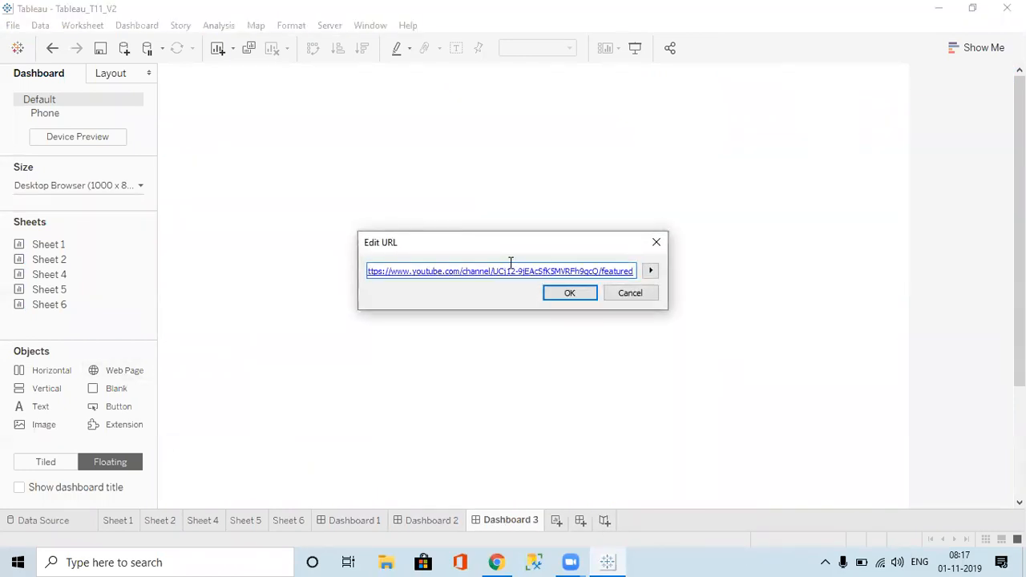
pyautogui.click(562, 293)
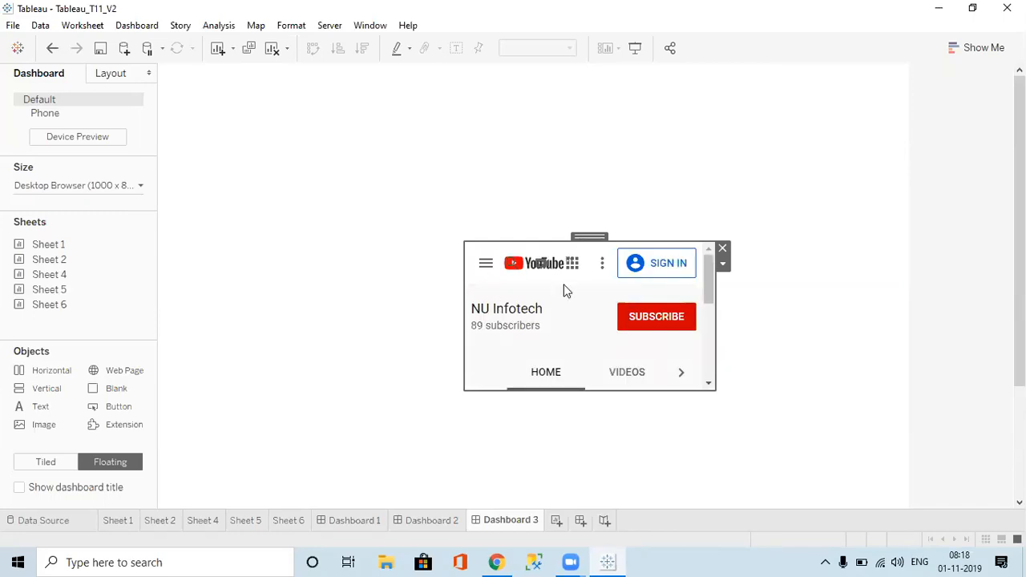
pyautogui.click(336, 370)
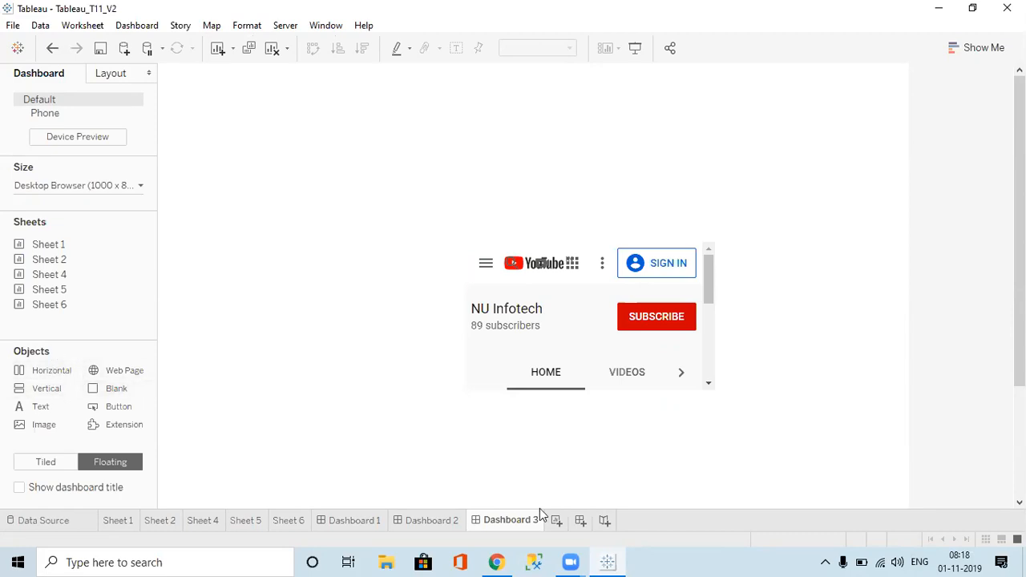
# Step: Add a new worksheet, then delete the unwanted Sheet 7
pyautogui.click(557, 521)
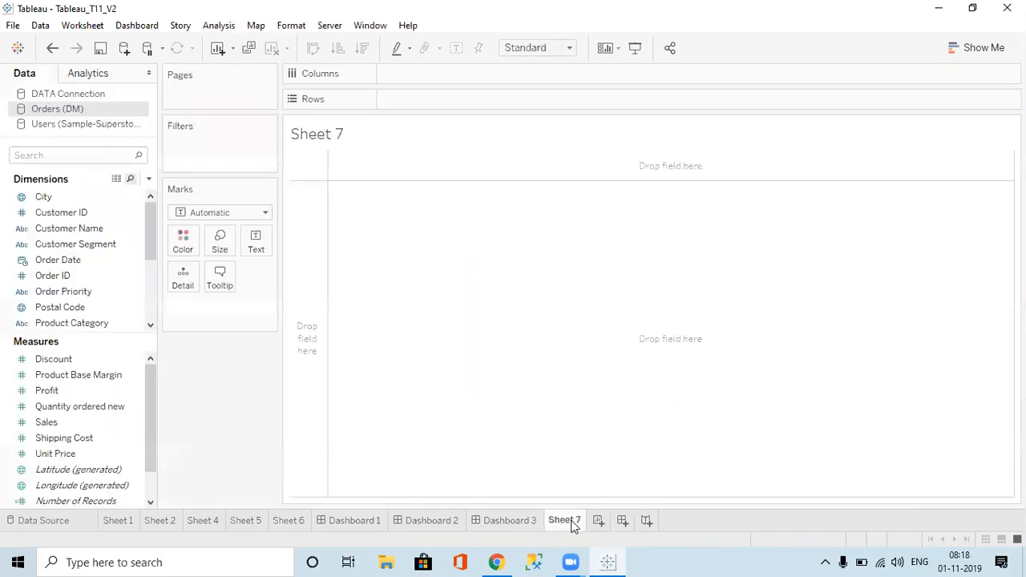
pyautogui.rightClick(572, 523)
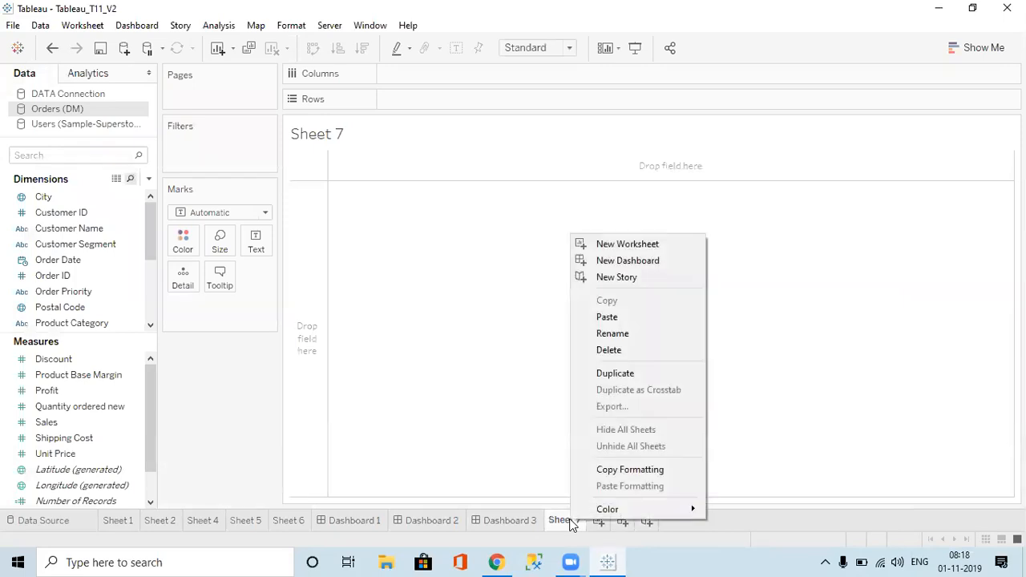
pyautogui.click(609, 350)
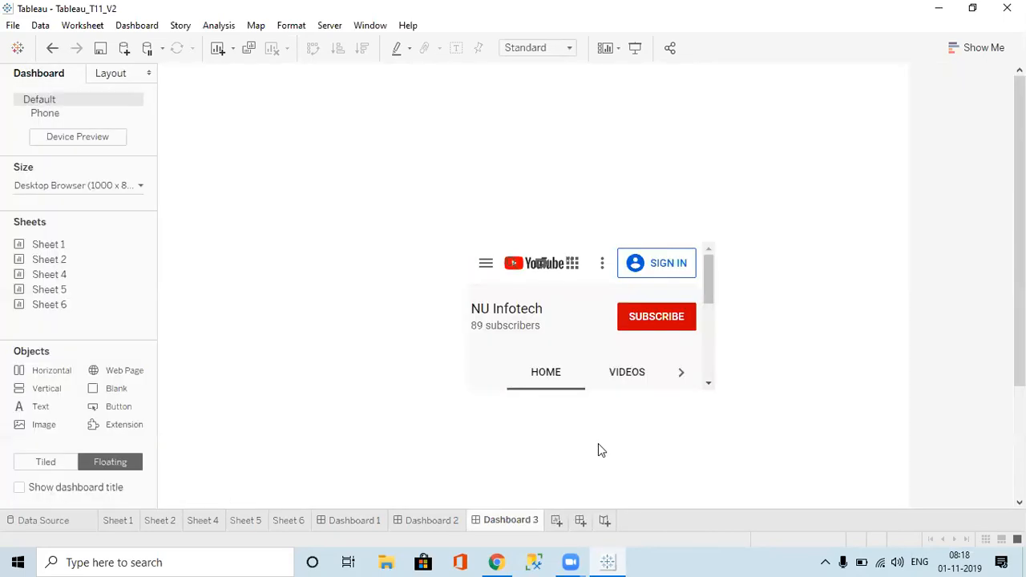
# Step: Create Dashboard 4 with tiled objects and its size set to Automatic
pyautogui.click(580, 522)
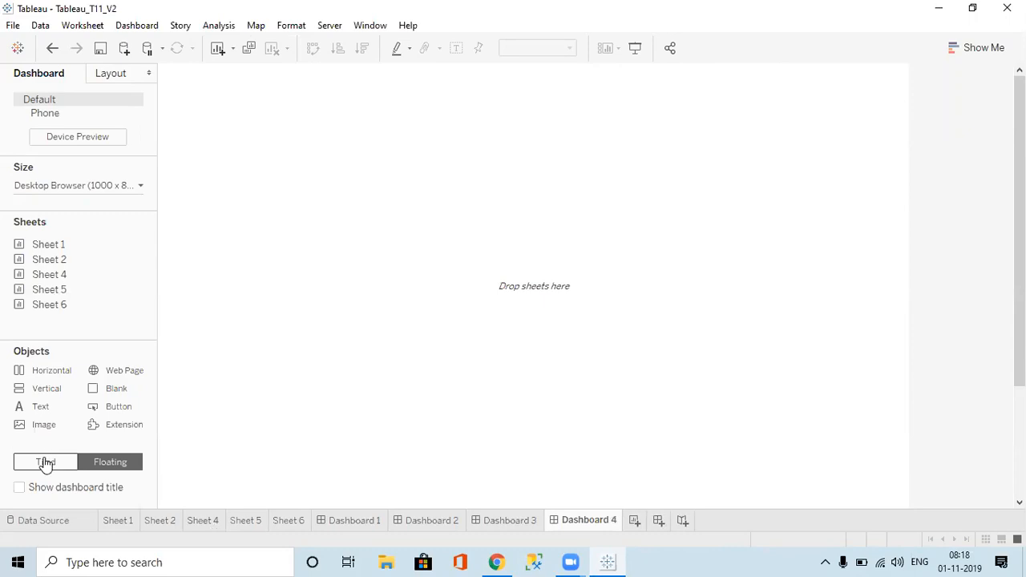
pyautogui.click(46, 465)
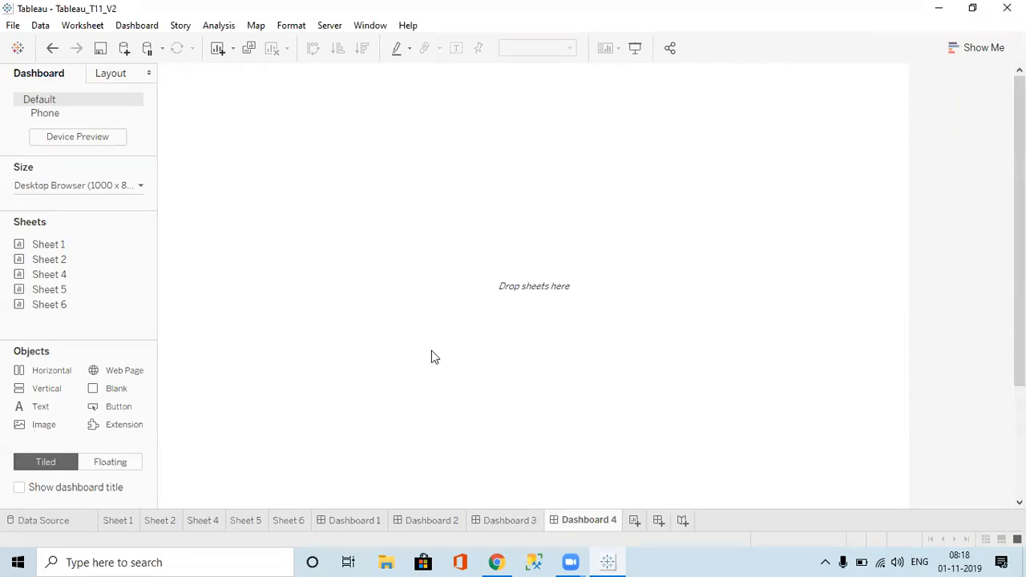
pyautogui.click(120, 186)
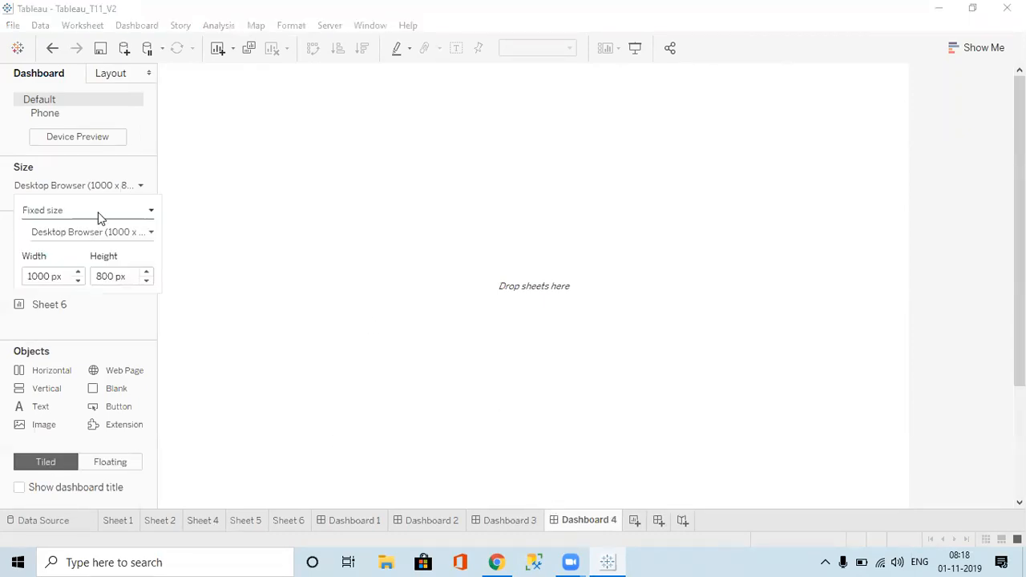
pyautogui.click(98, 213)
pyautogui.click(77, 238)
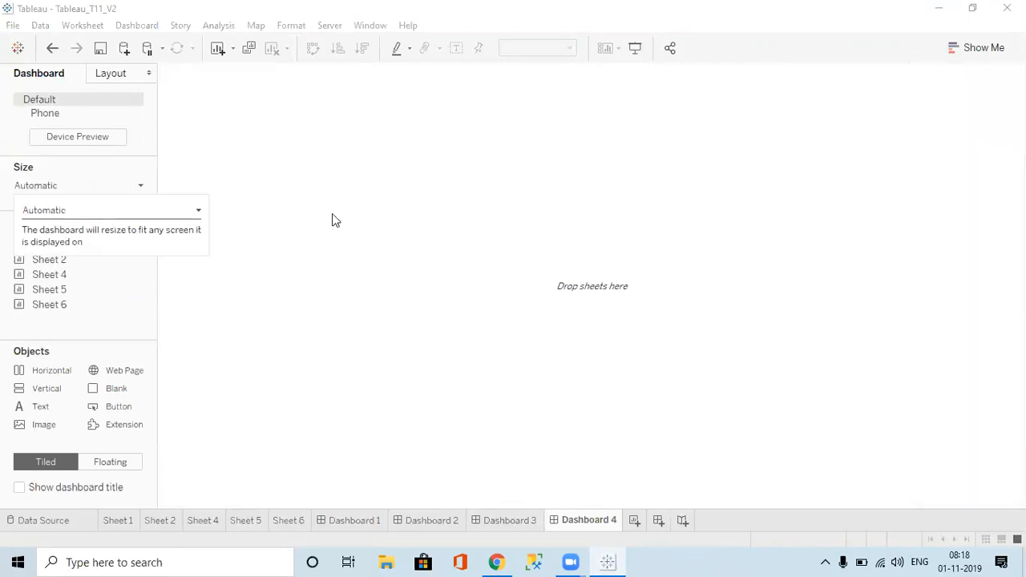
pyautogui.click(474, 273)
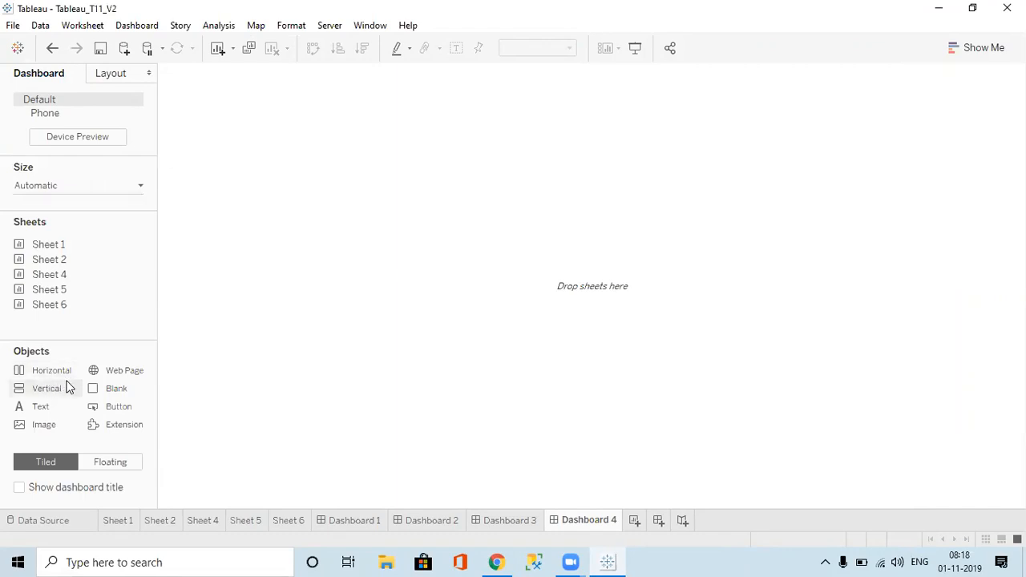
# Step: Tile Sheets 2, 4, 5 and 1 side by side in a horizontal container on Dashboard 4
pyautogui.moveTo(53, 374); pyautogui.dragTo(372, 250)
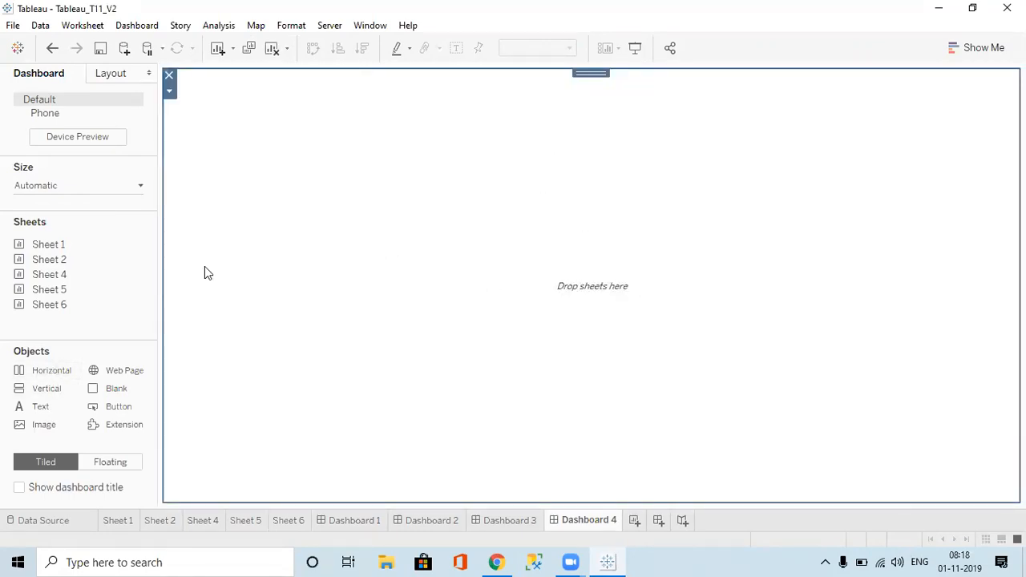
pyautogui.moveTo(64, 244); pyautogui.dragTo(313, 228)
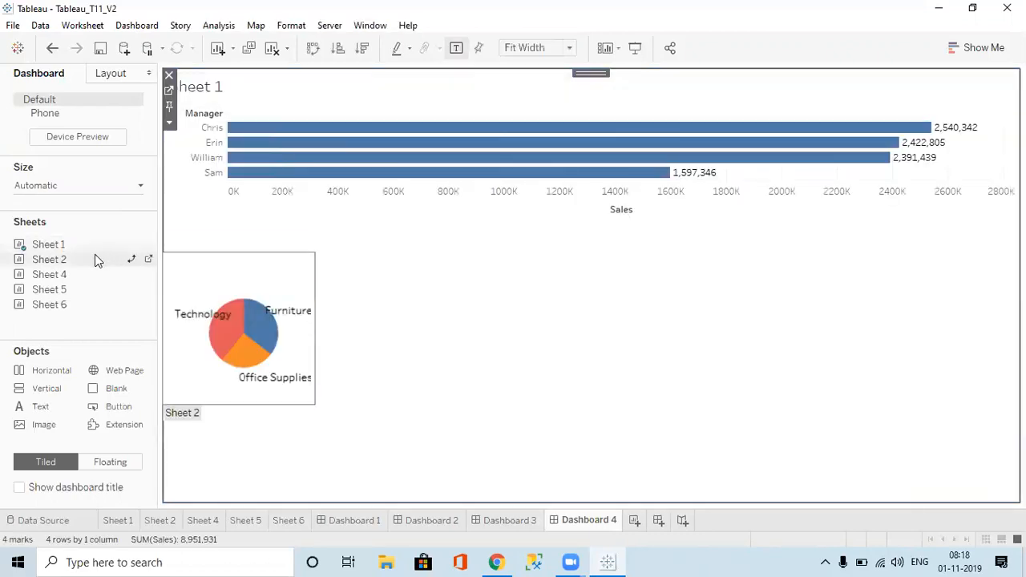
pyautogui.moveTo(49, 259); pyautogui.dragTo(422, 305)
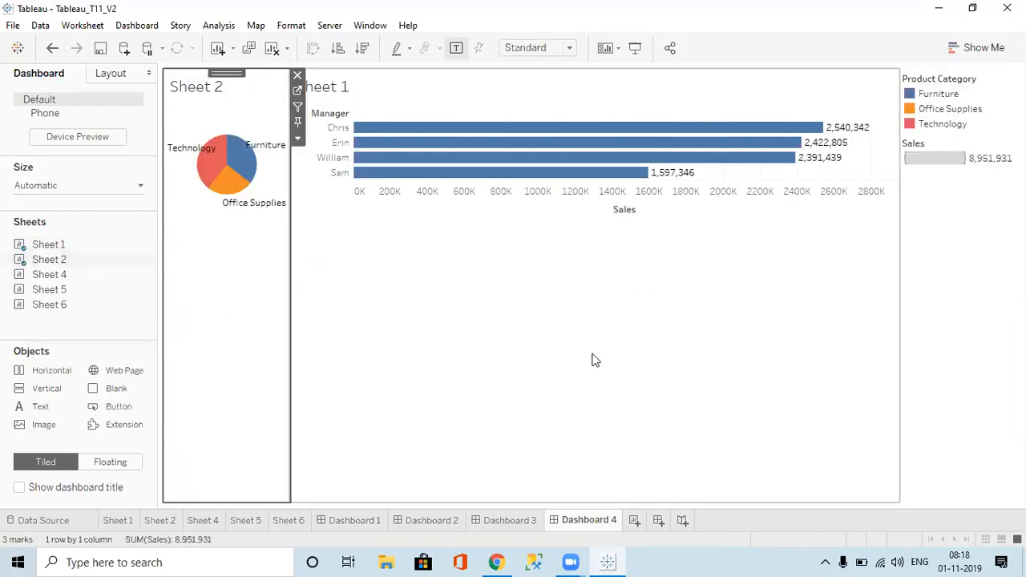
pyautogui.moveTo(65, 274); pyautogui.dragTo(311, 303)
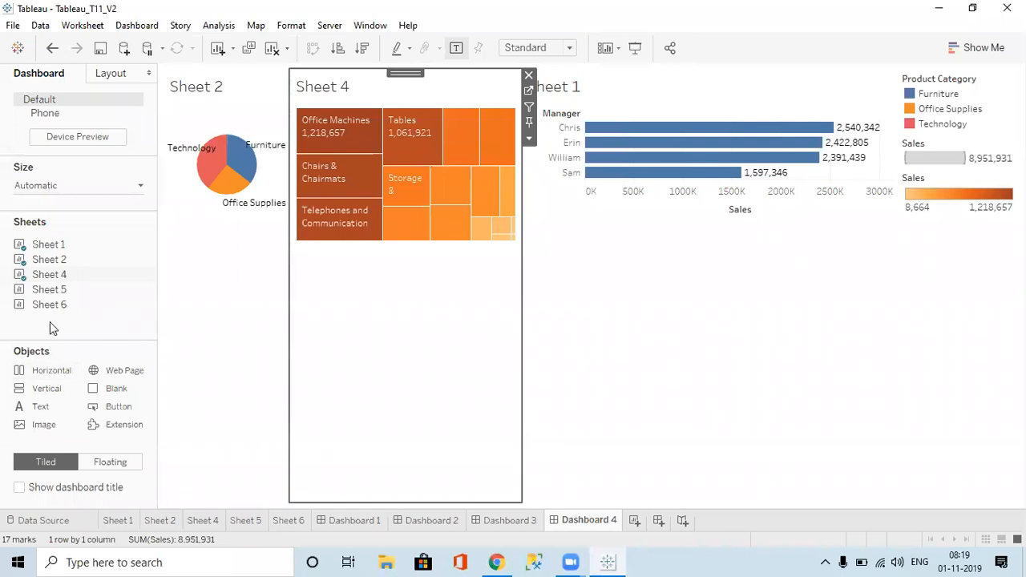
pyautogui.moveTo(50, 299)
pyautogui.moveTo(49, 299); pyautogui.dragTo(557, 288)
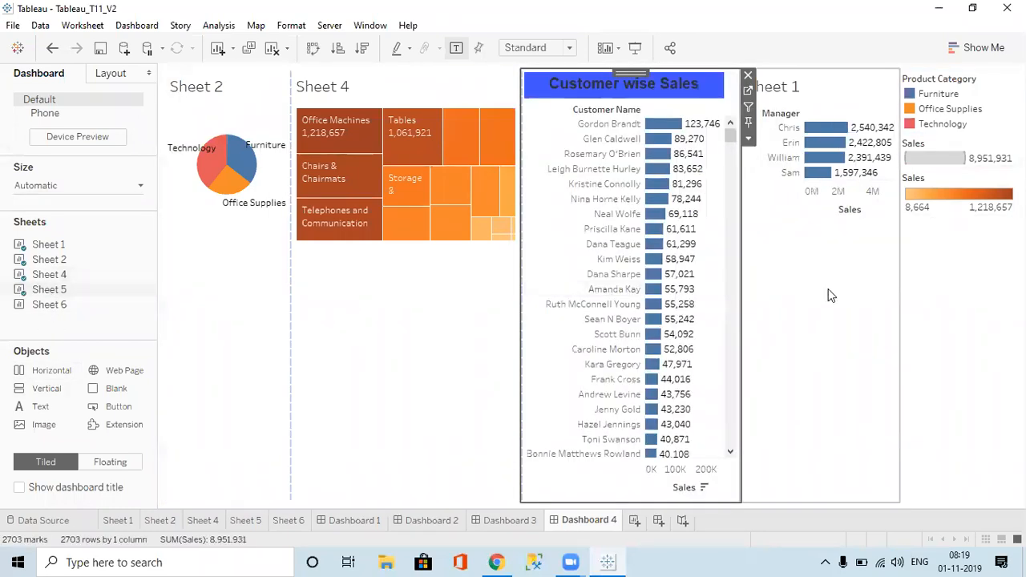
pyautogui.click(657, 522)
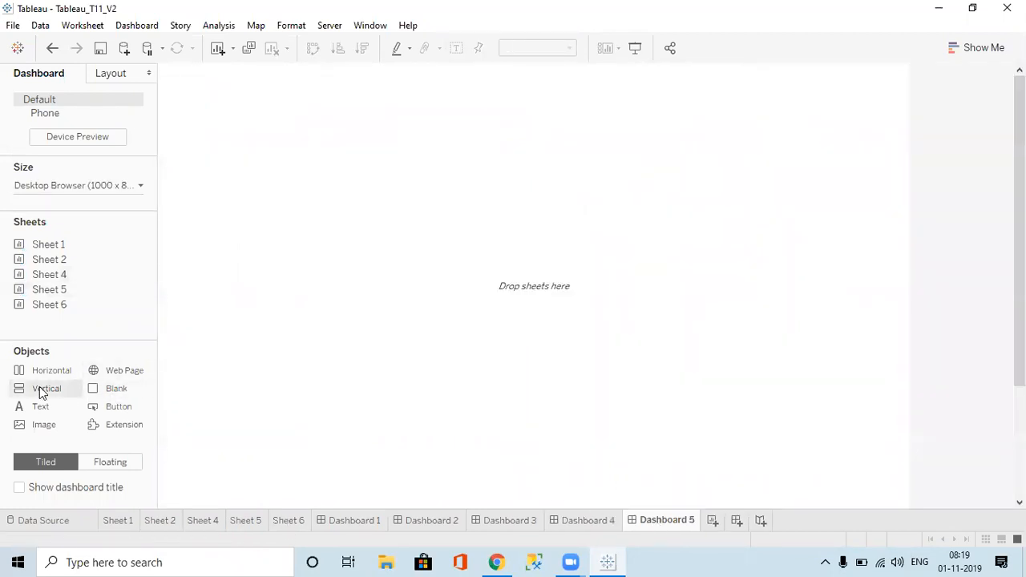
# Step: Add a vertical container to Dashboard 5 and set its size to Automatic
pyautogui.moveTo(56, 391); pyautogui.dragTo(373, 268)
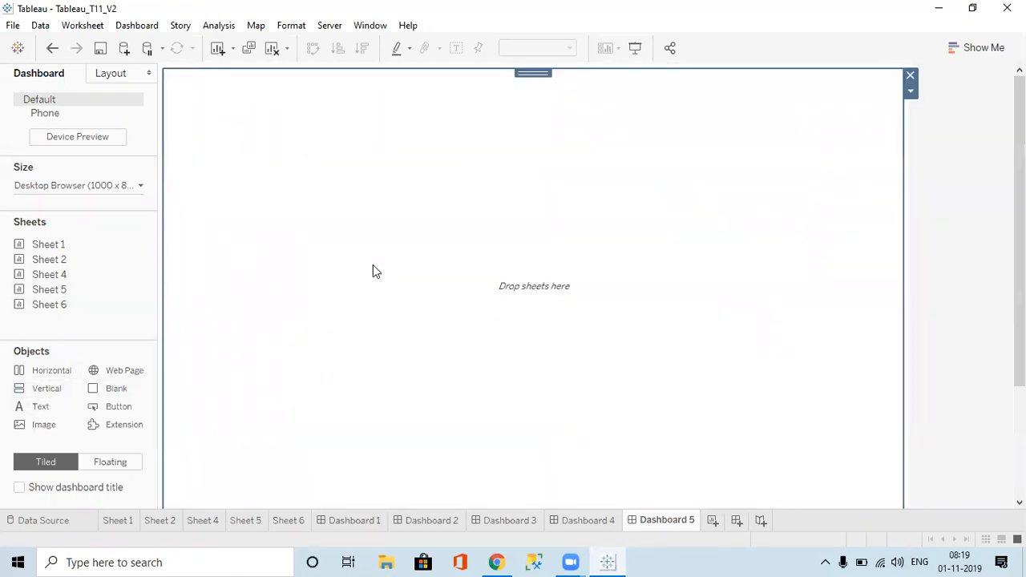
pyautogui.click(84, 186)
pyautogui.click(70, 213)
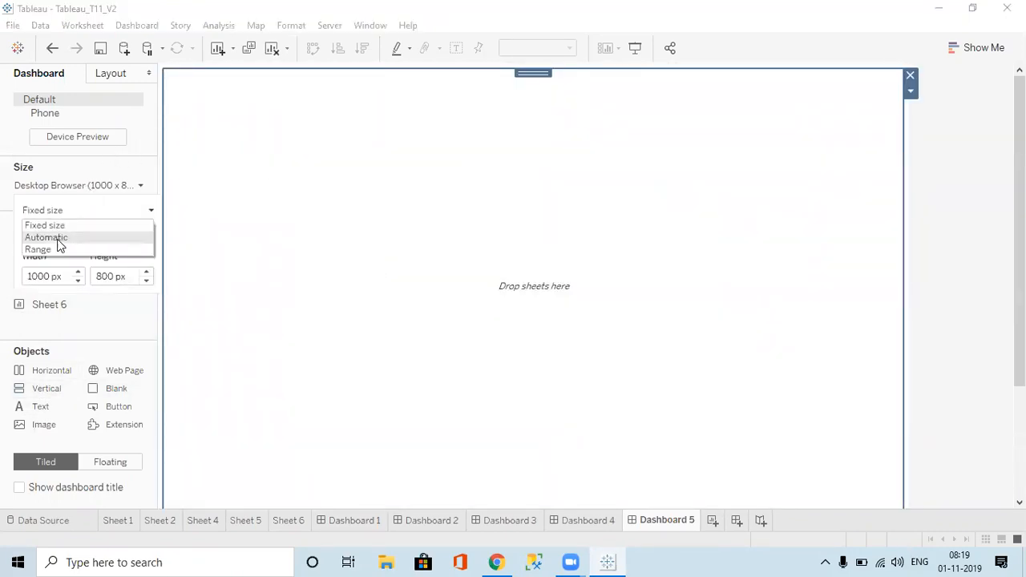
pyautogui.click(57, 241)
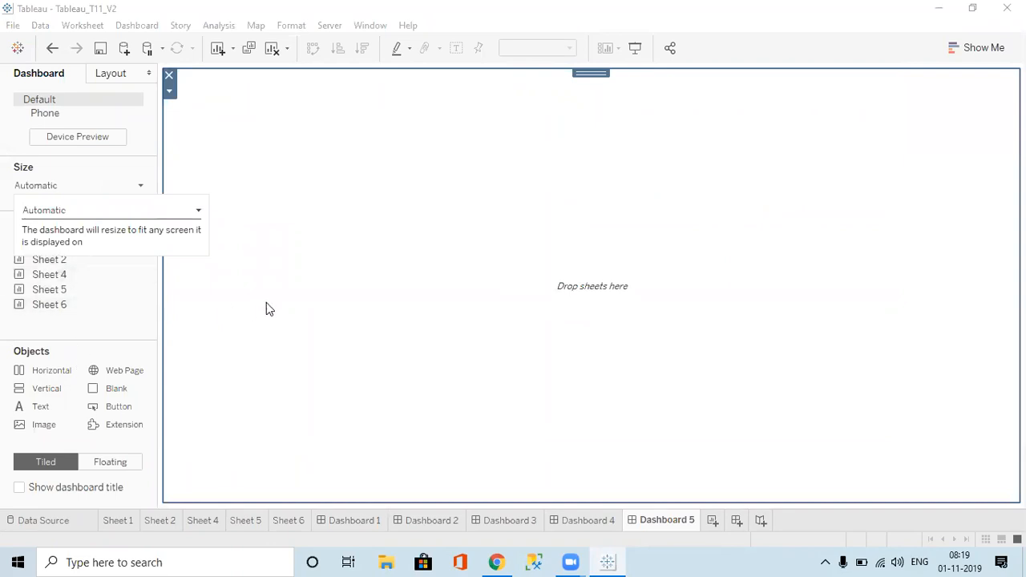
# Step: Stack Sheet 1, Sheet 2's pie, Sheet 4's treemap and Sheet 5 top to bottom in the container
pyautogui.moveTo(48, 244); pyautogui.dragTo(290, 194)
pyautogui.moveTo(49, 259); pyautogui.dragTo(282, 278)
pyautogui.moveTo(49, 274); pyautogui.dragTo(441, 363)
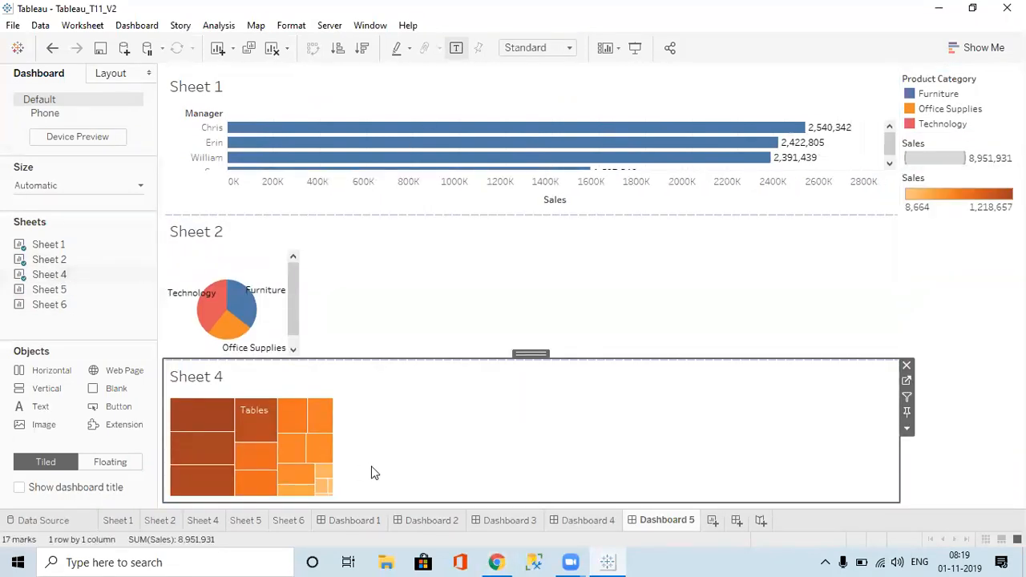
pyautogui.moveTo(145, 293)
pyautogui.mouseDown()
pyautogui.moveTo(374, 447)
pyautogui.moveTo(373, 478)
pyautogui.mouseUp()
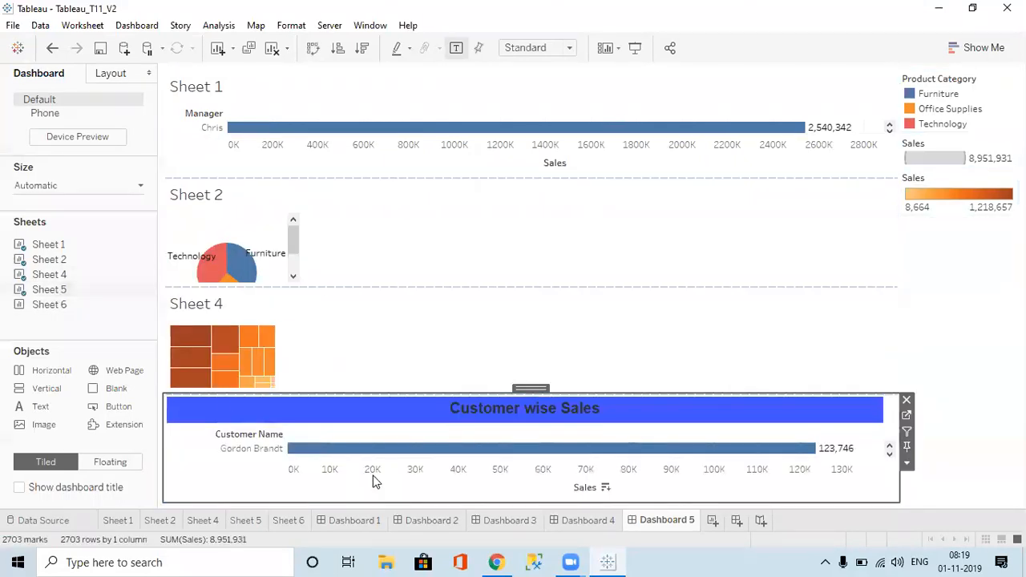
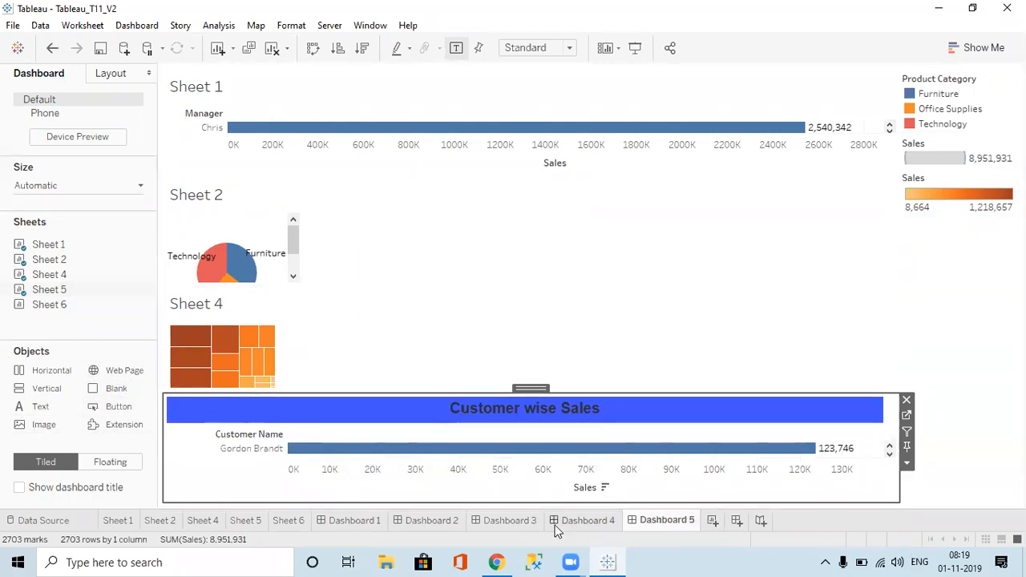
# Step: Browse Dashboards 3, 2, 4 and 1, and set new objects to Floating
pyautogui.click(498, 521)
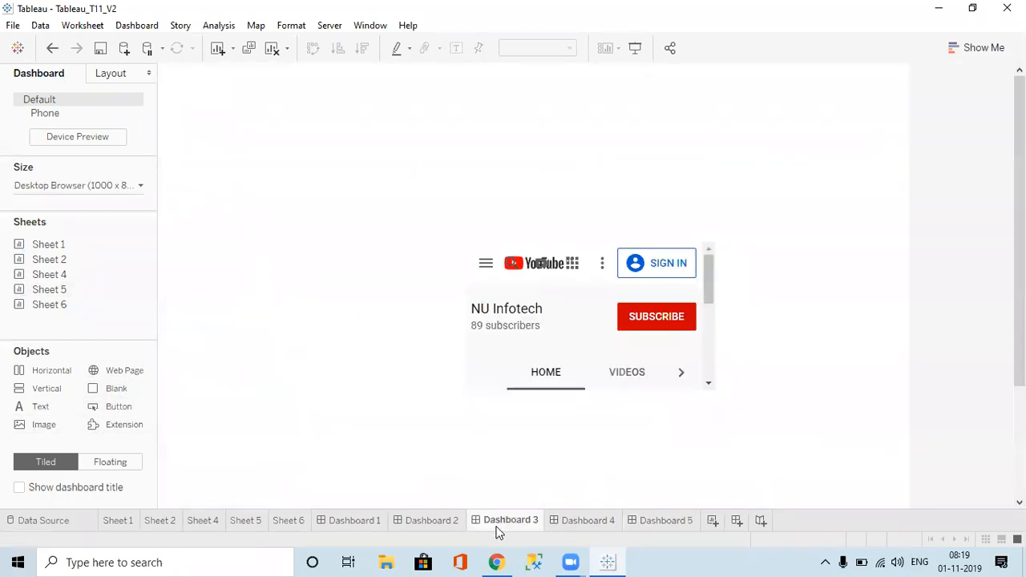
pyautogui.click(437, 522)
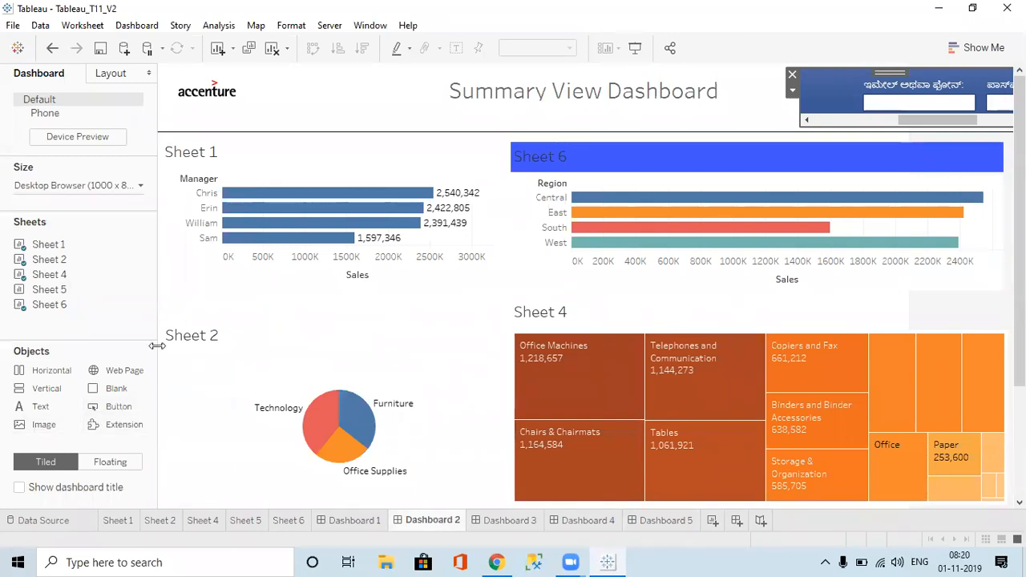
pyautogui.click(286, 93)
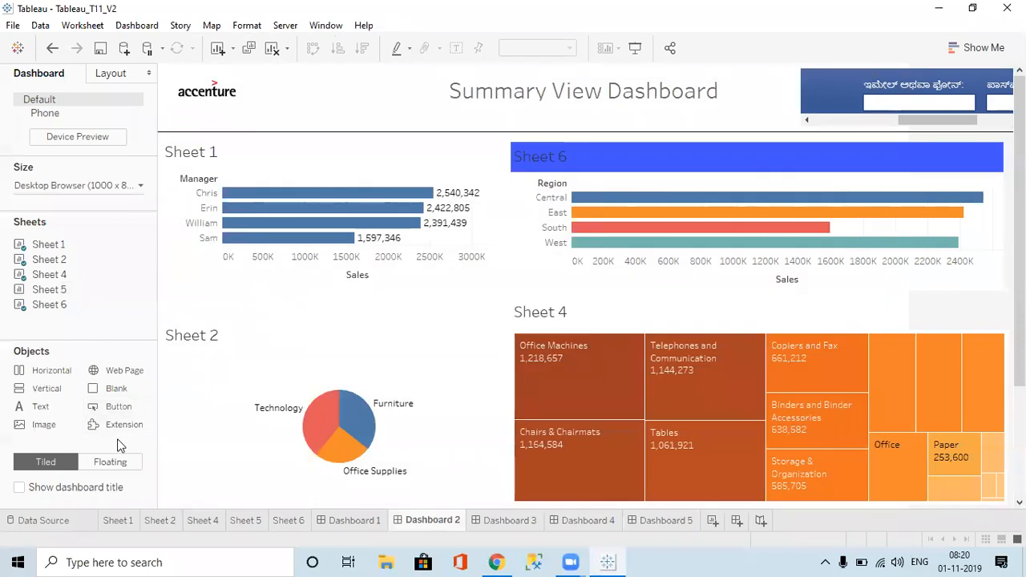
pyautogui.click(511, 522)
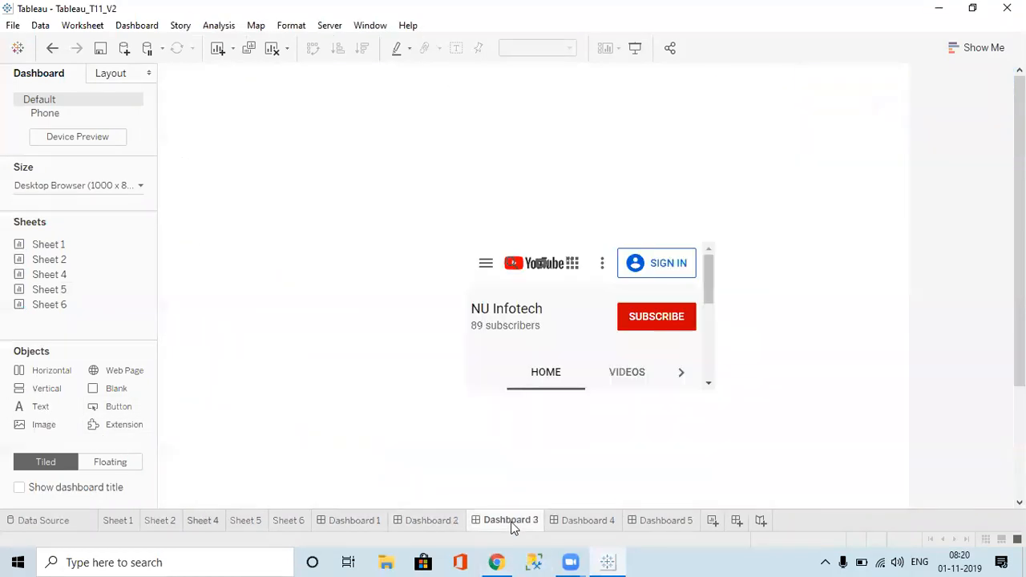
pyautogui.click(585, 524)
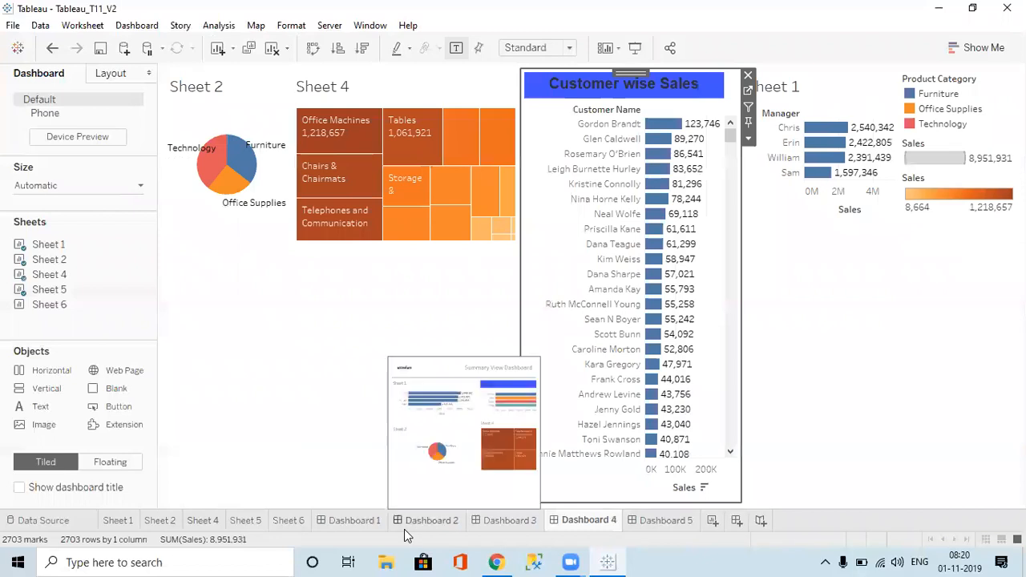
pyautogui.click(358, 523)
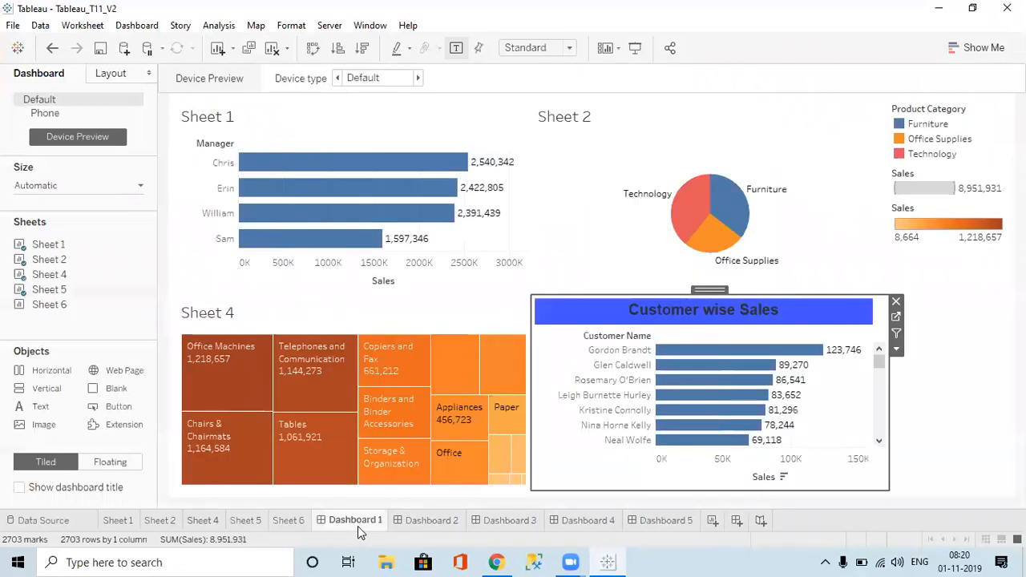
pyautogui.click(110, 462)
# Step: Add a Button beside the Accenture logo that navigates to Dashboard 3 in Image Button style
pyautogui.click(412, 522)
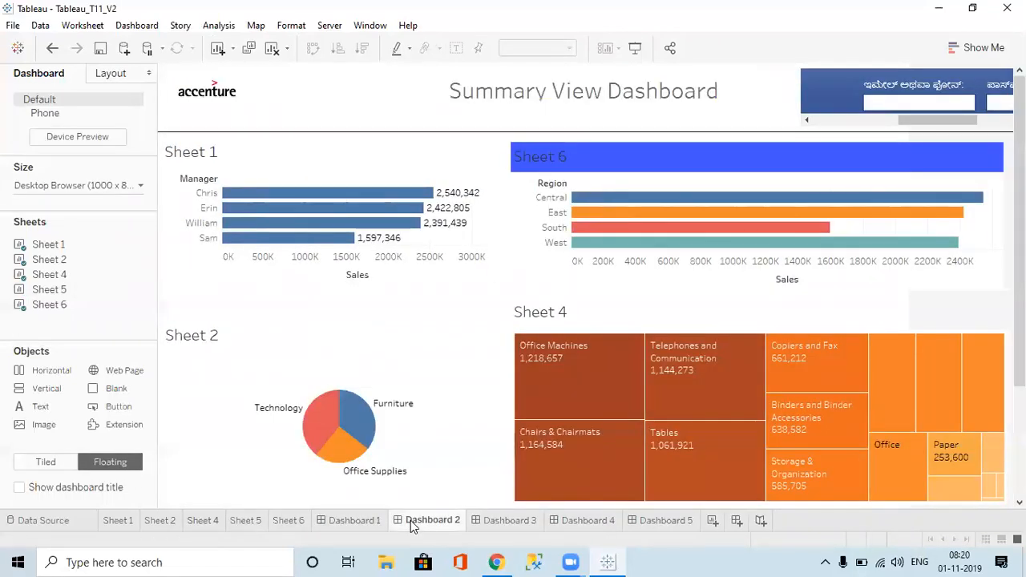
pyautogui.moveTo(116, 393); pyautogui.dragTo(273, 86)
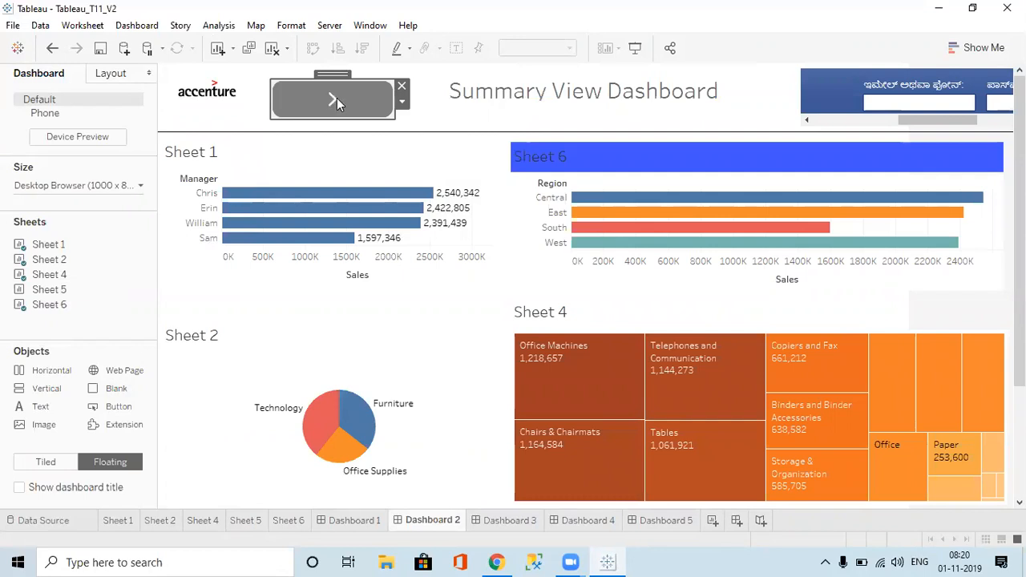
pyautogui.doubleClick(336, 98)
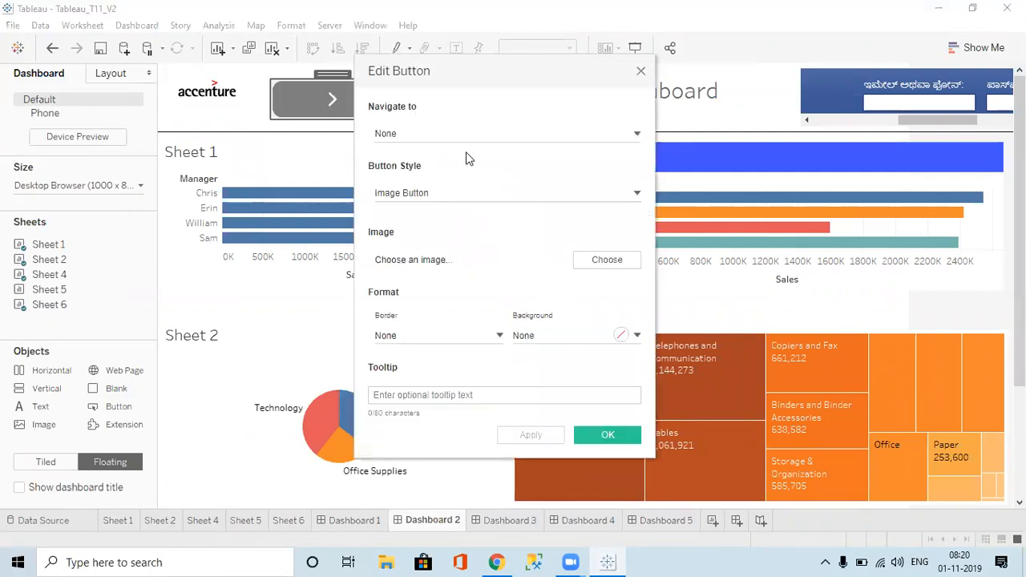
pyautogui.click(469, 131)
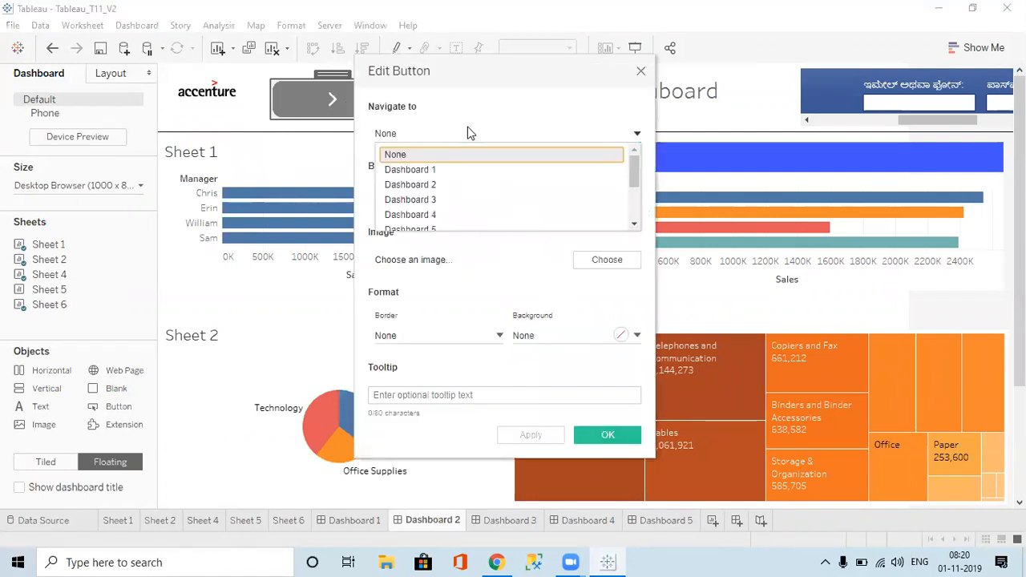
pyautogui.click(433, 191)
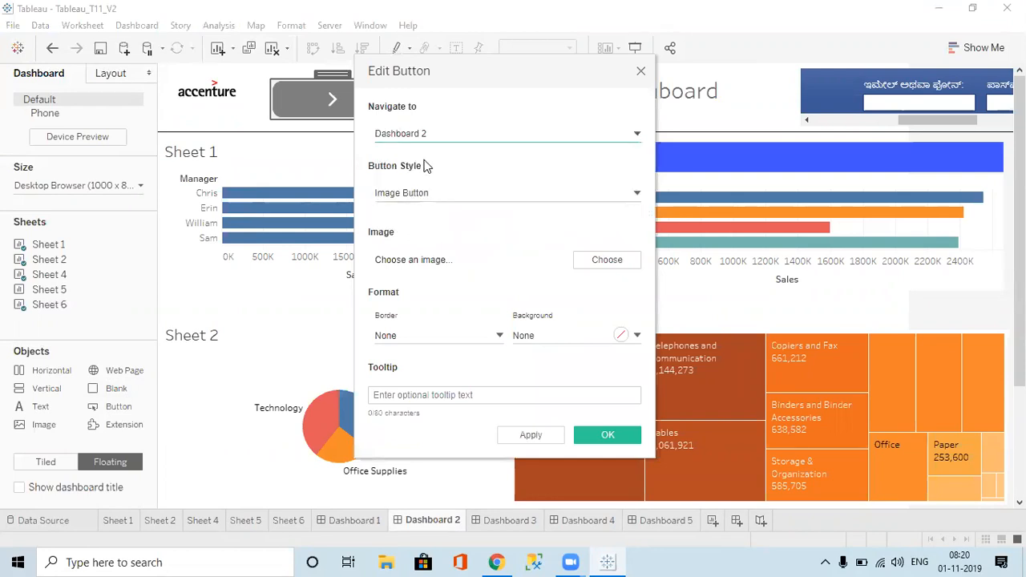
pyautogui.click(415, 134)
pyautogui.click(426, 199)
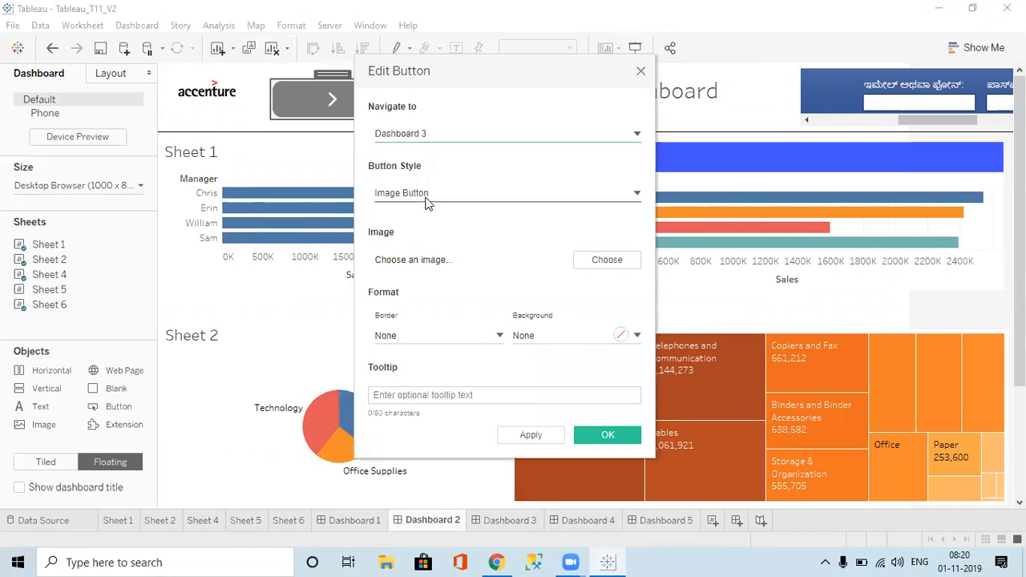
pyautogui.click(421, 196)
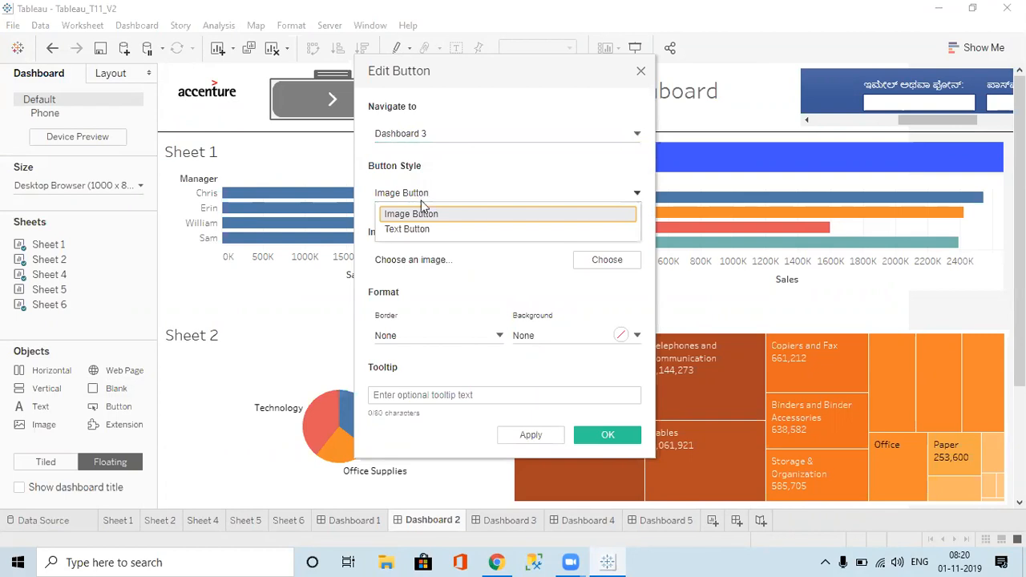
pyautogui.click(423, 229)
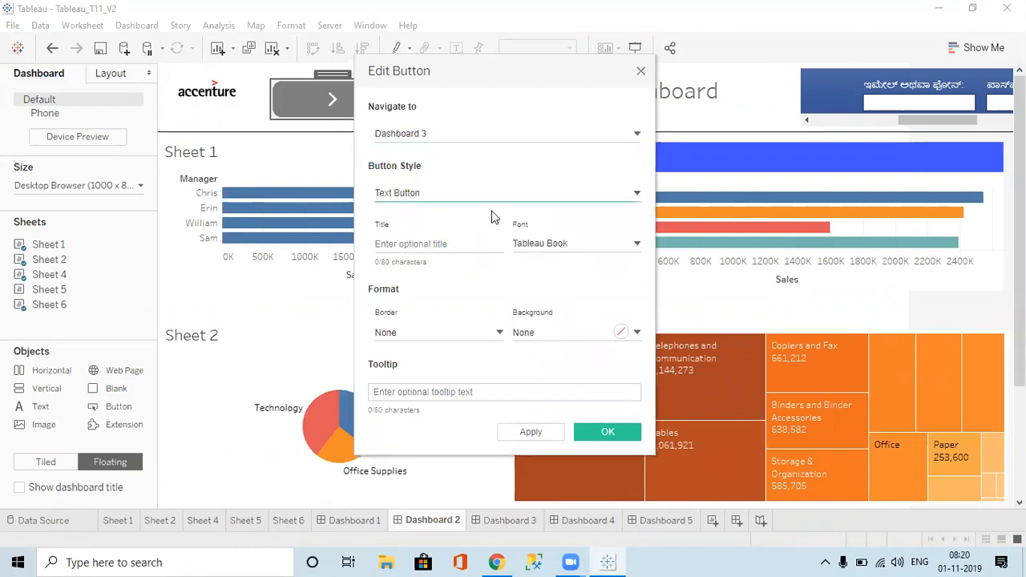
pyautogui.click(453, 200)
pyautogui.click(431, 211)
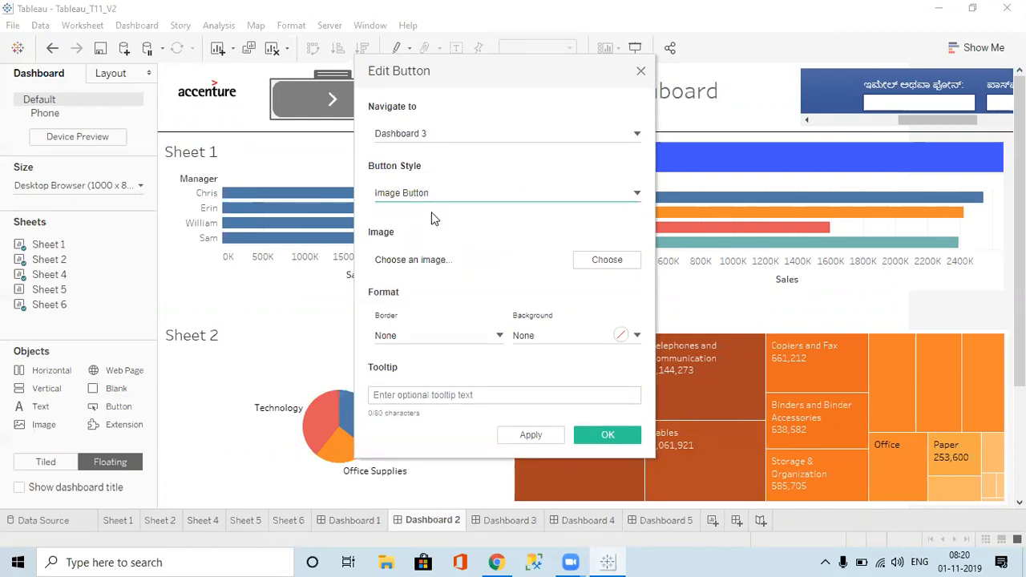
pyautogui.click(607, 435)
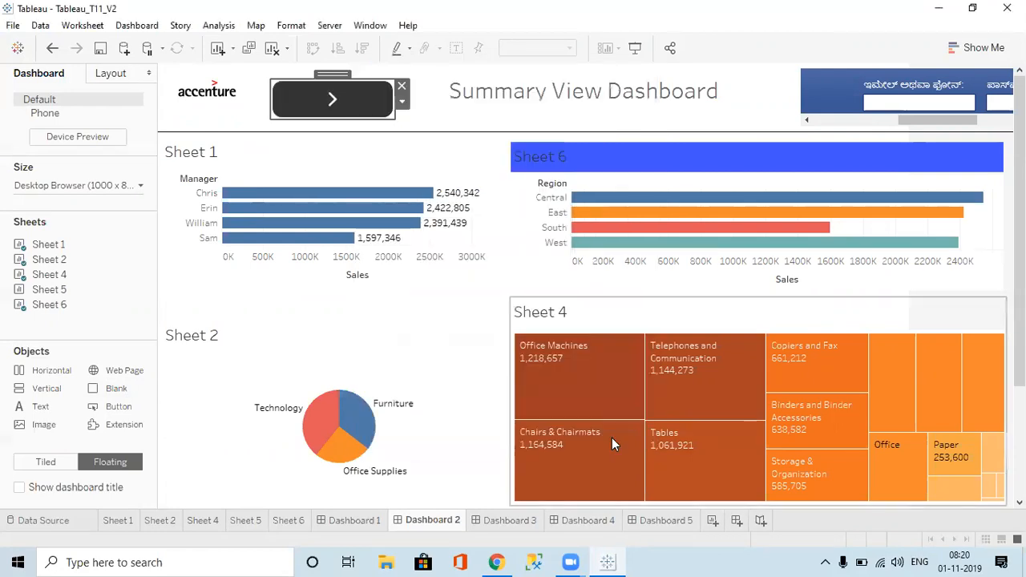
# Step: Test the button's jump to Dashboard 3, then return to the Summary View Dashboard
pyautogui.keyDown('alt'); pyautogui.click(345, 108); pyautogui.keyUp('alt')
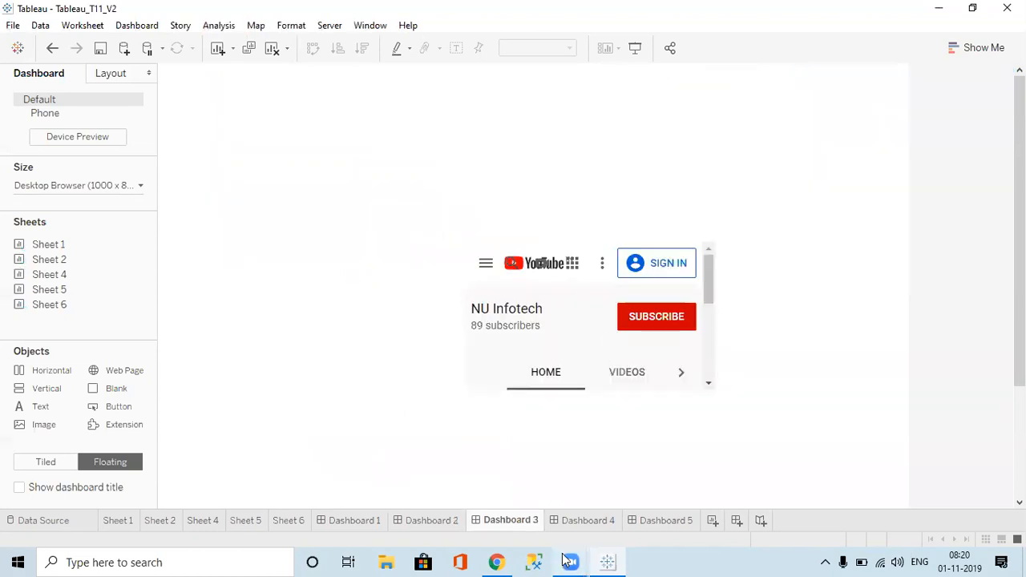
pyautogui.moveTo(568, 561)
pyautogui.click(431, 520)
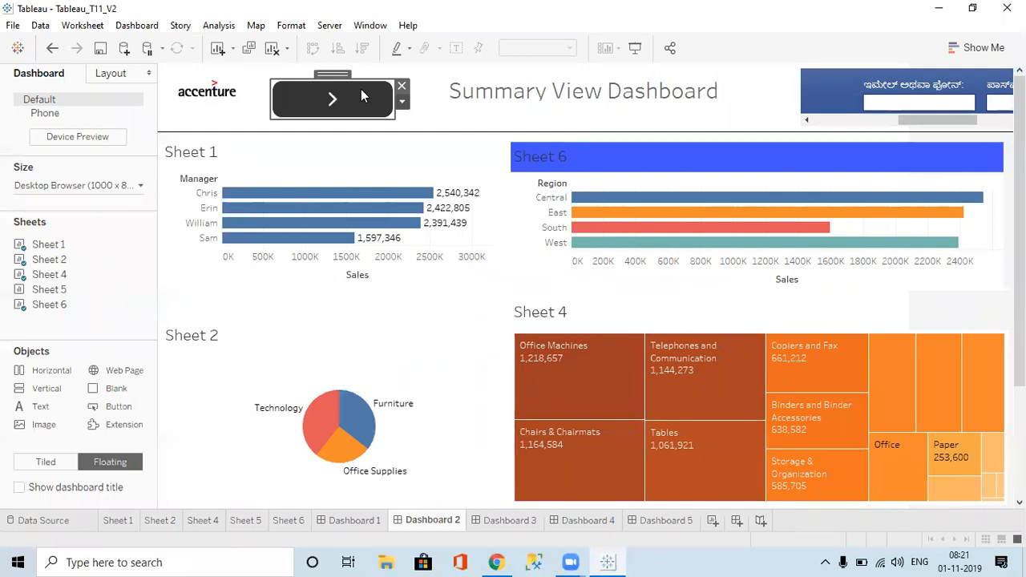
# Step: Create a Select-triggered filter action from Dashboard 4 to Dashboard 5 showing all values when cleared
pyautogui.click(143, 31)
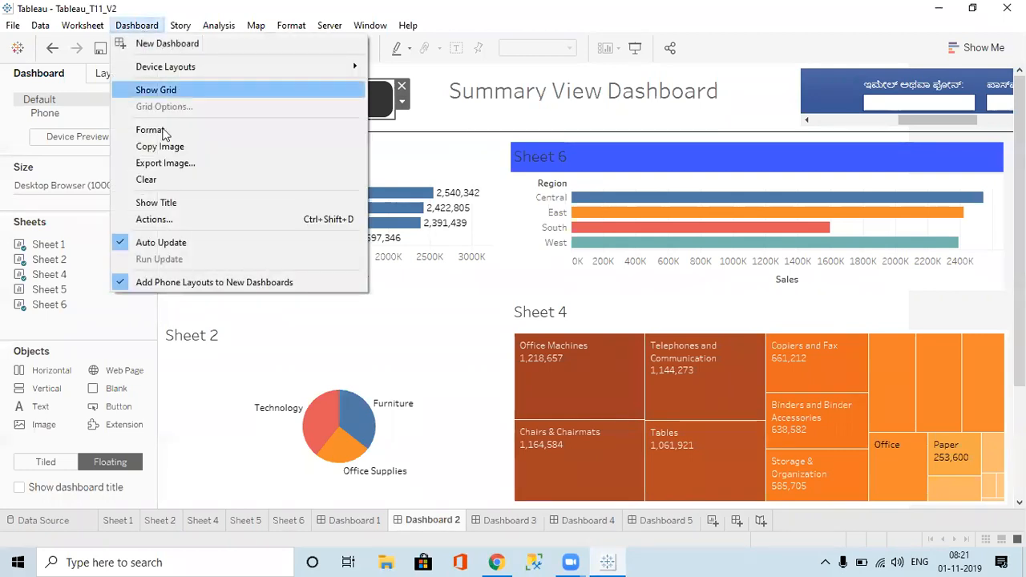
pyautogui.click(181, 223)
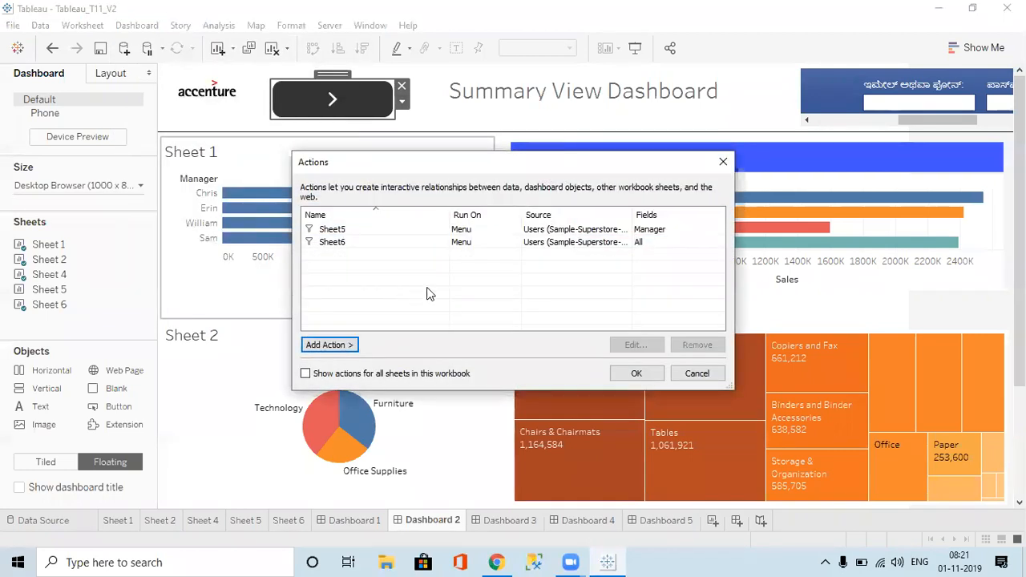
pyautogui.click(343, 347)
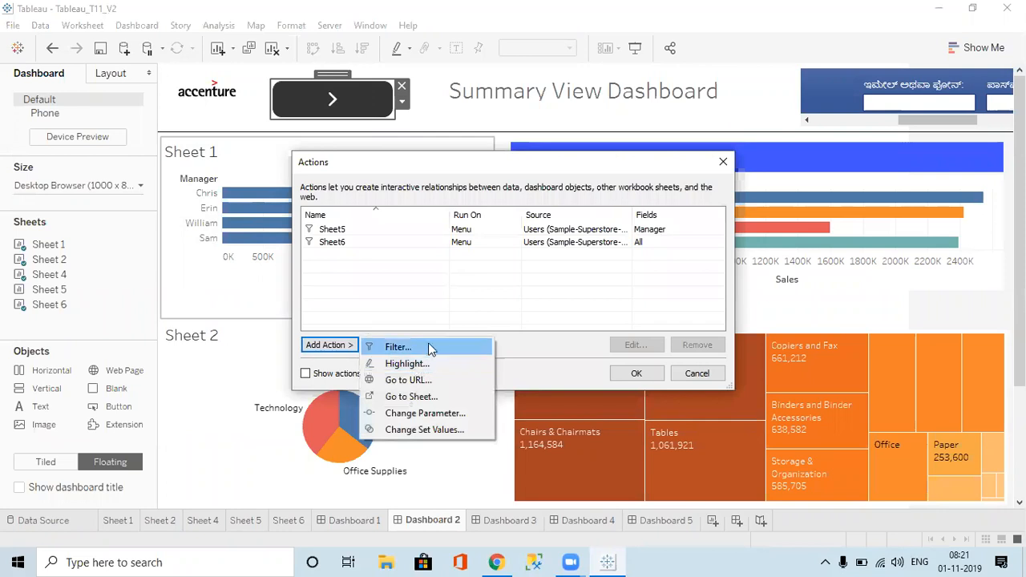
pyautogui.click(428, 348)
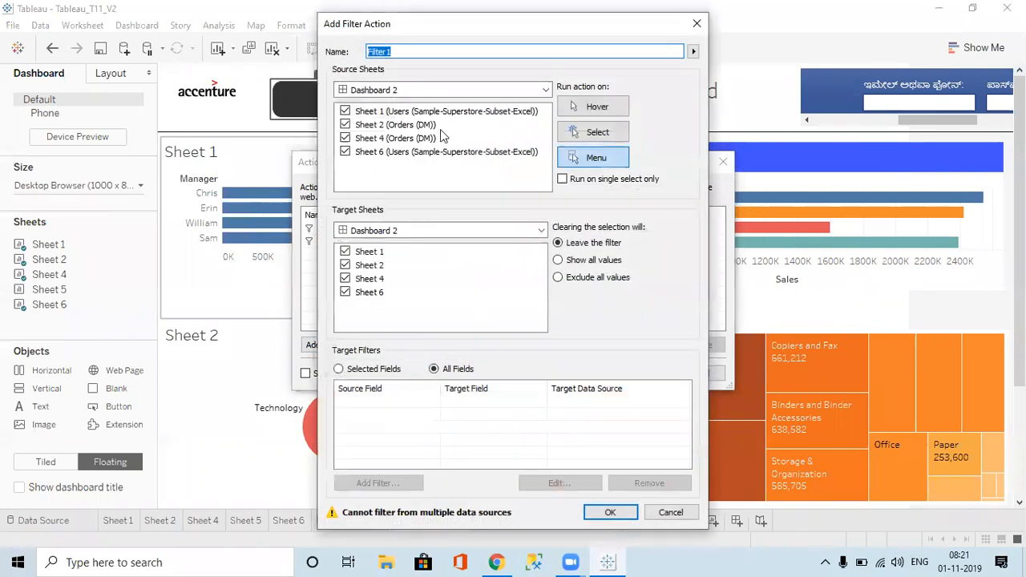
pyautogui.click(402, 91)
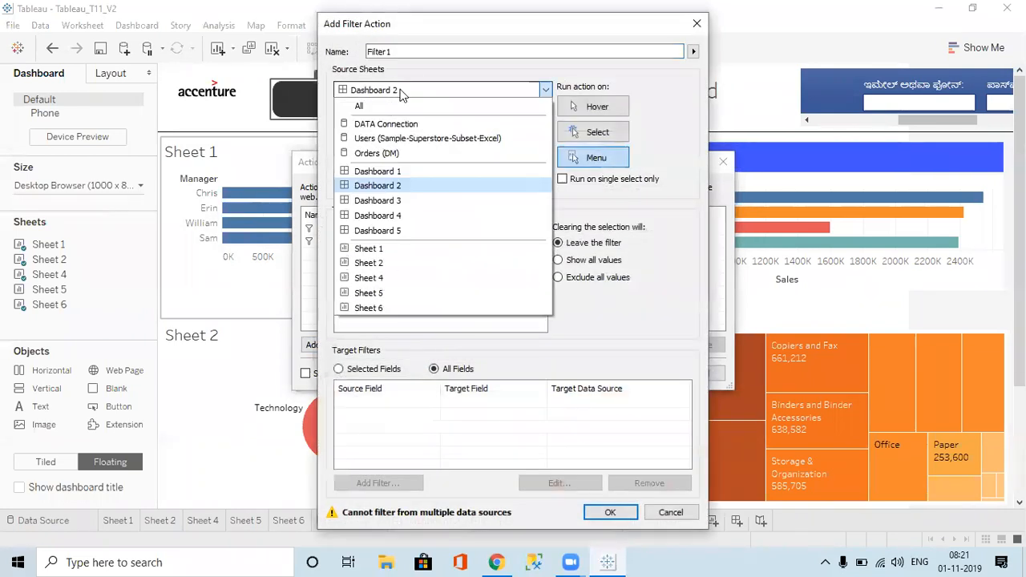
pyautogui.click(391, 216)
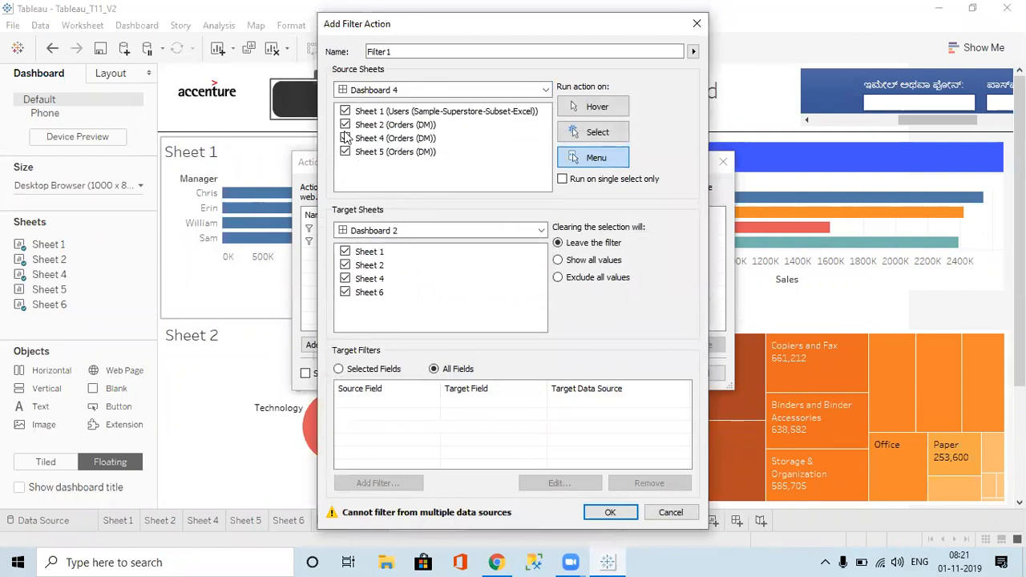
pyautogui.click(358, 232)
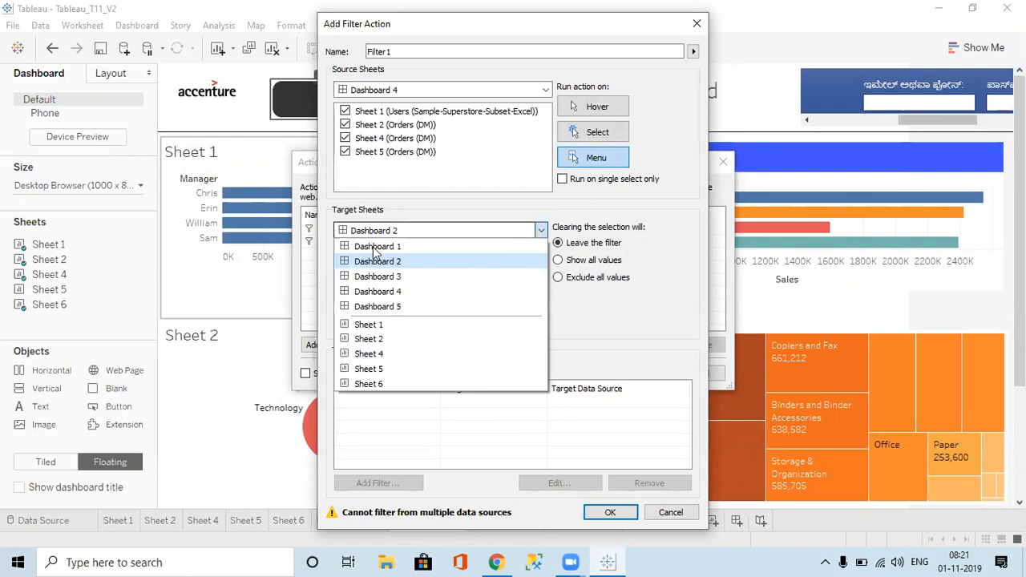
pyautogui.click(383, 310)
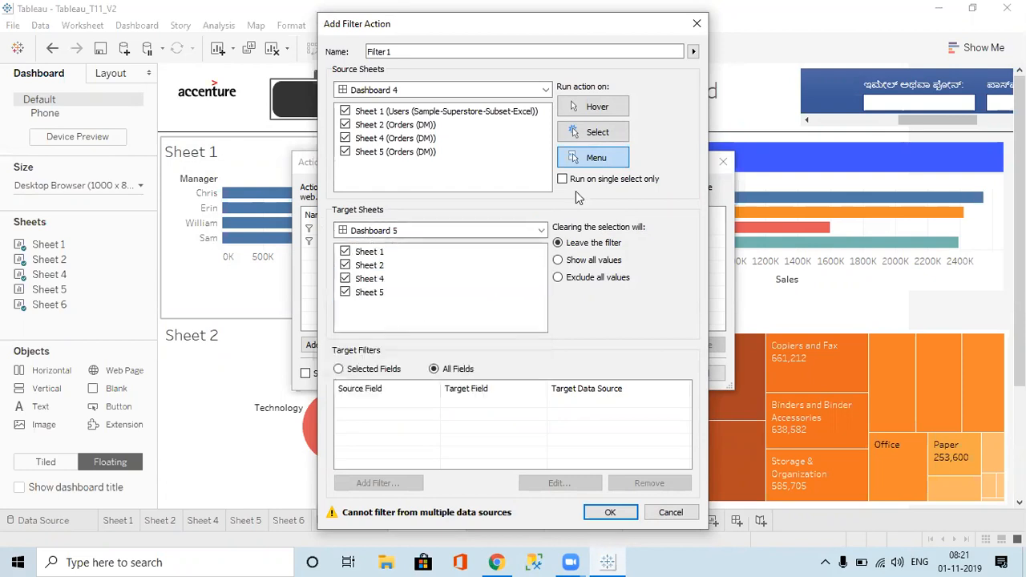
pyautogui.click(602, 136)
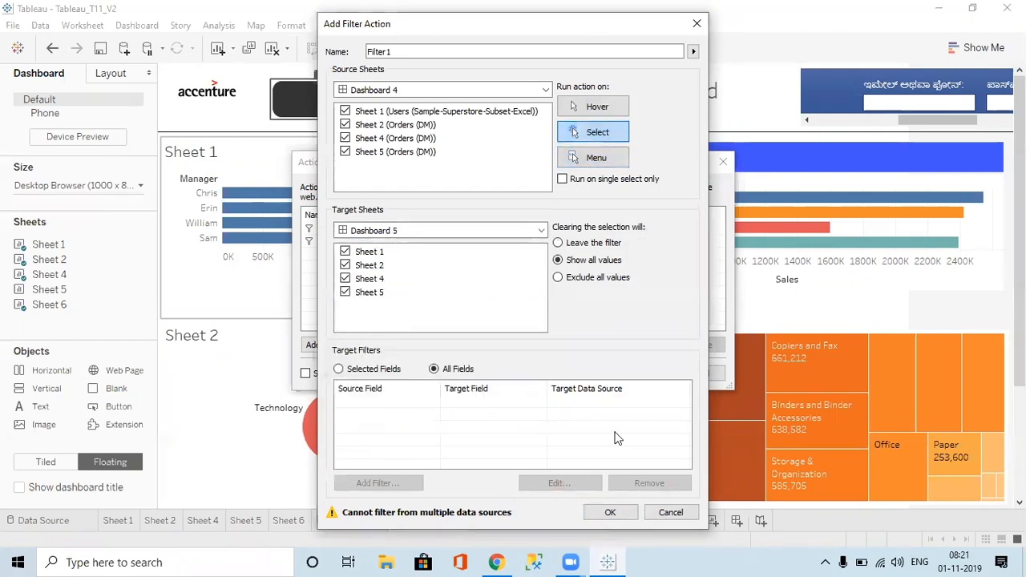
pyautogui.click(611, 513)
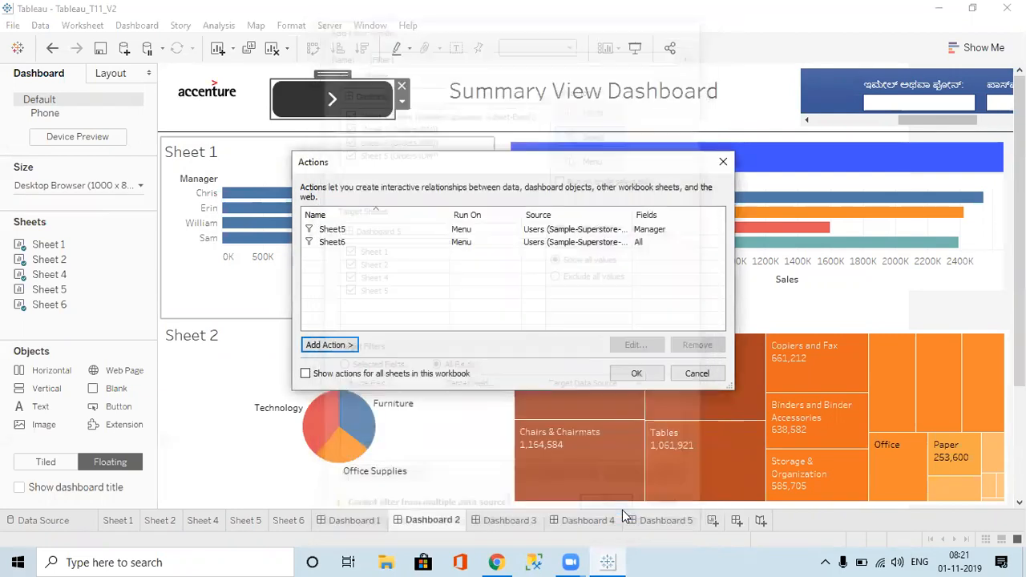
# Step: Close Actions, test the filter by selecting Tables in Dashboard 4's treemap, then open the Dashboard menu
pyautogui.click(637, 373)
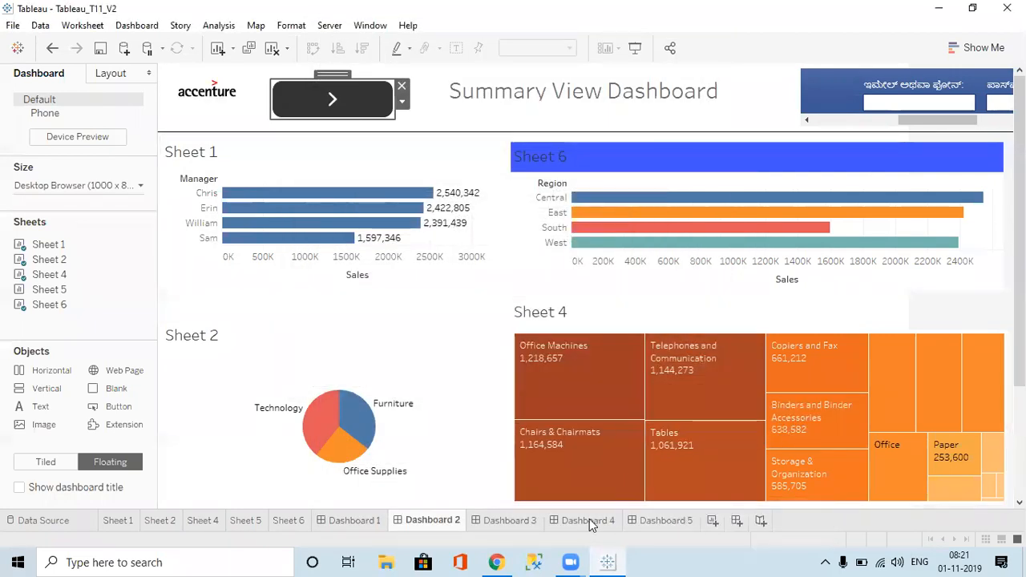
pyautogui.click(589, 519)
pyautogui.click(410, 132)
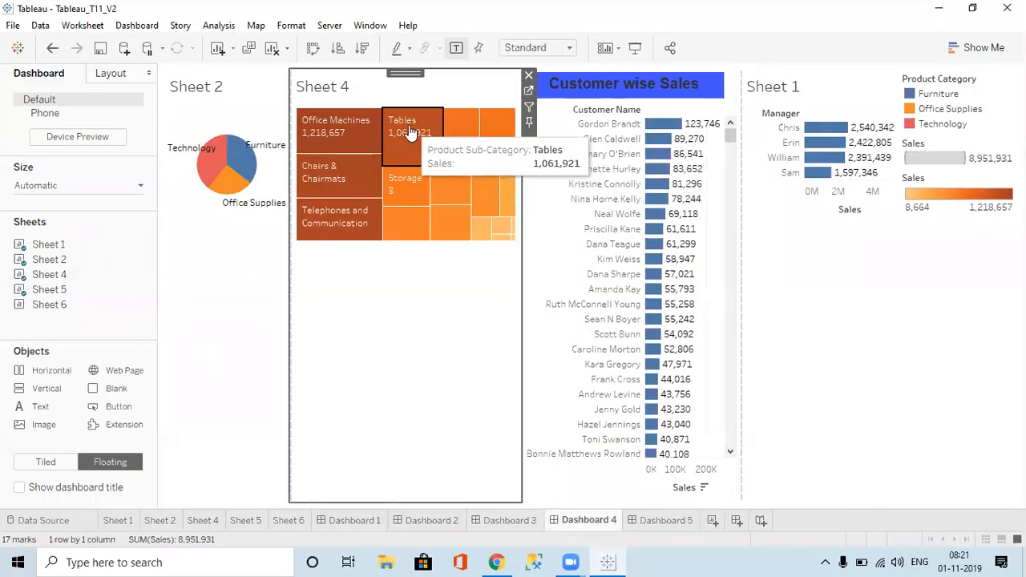
pyautogui.click(410, 133)
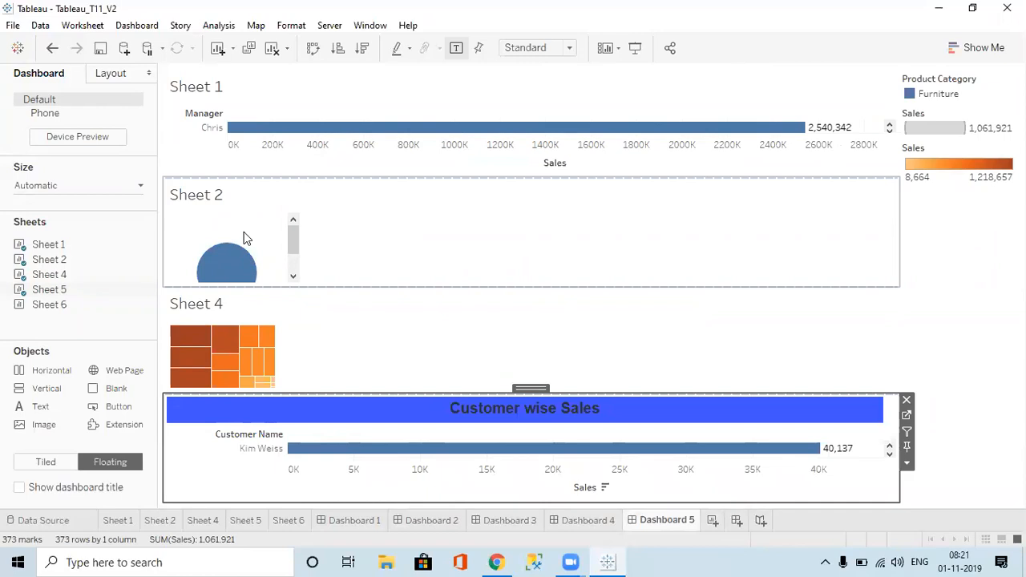
pyautogui.click(140, 26)
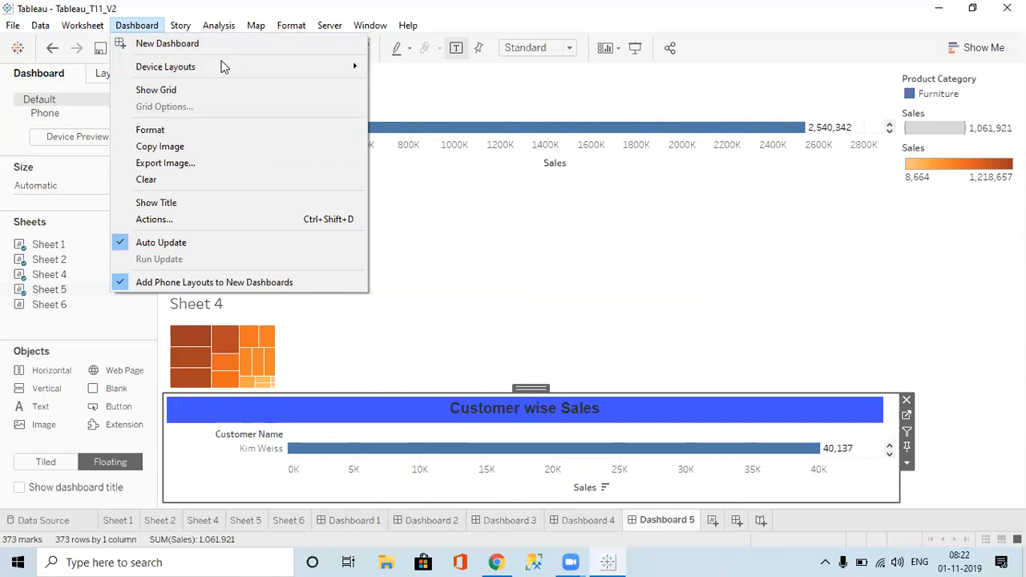
pyautogui.moveTo(224, 69)
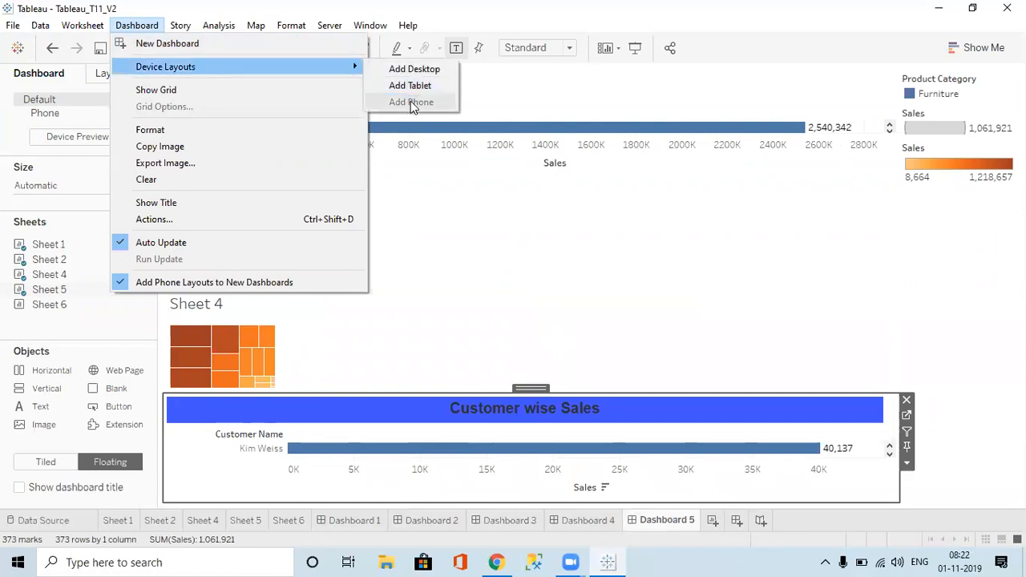
pyautogui.click(178, 92)
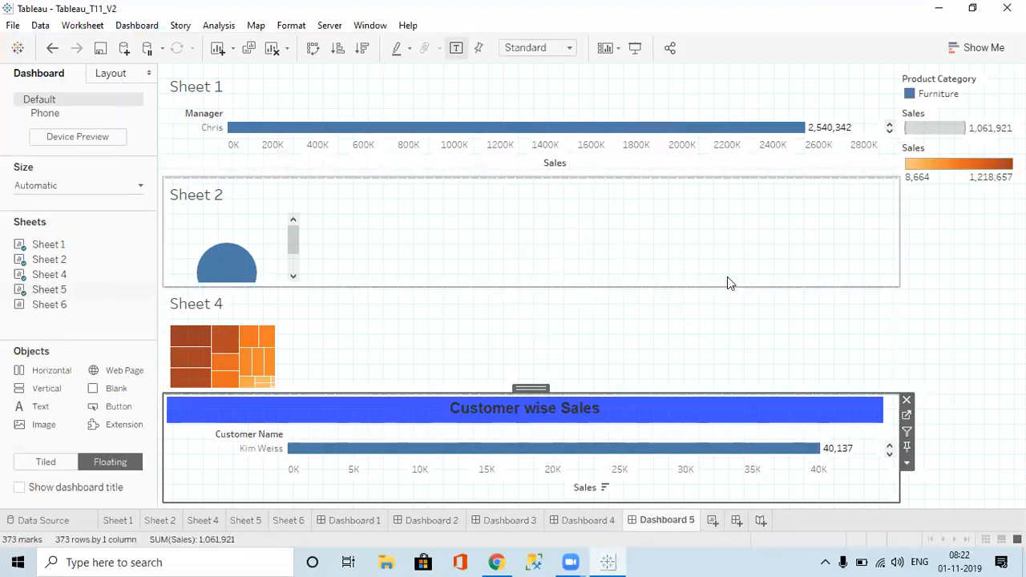
pyautogui.click(136, 26)
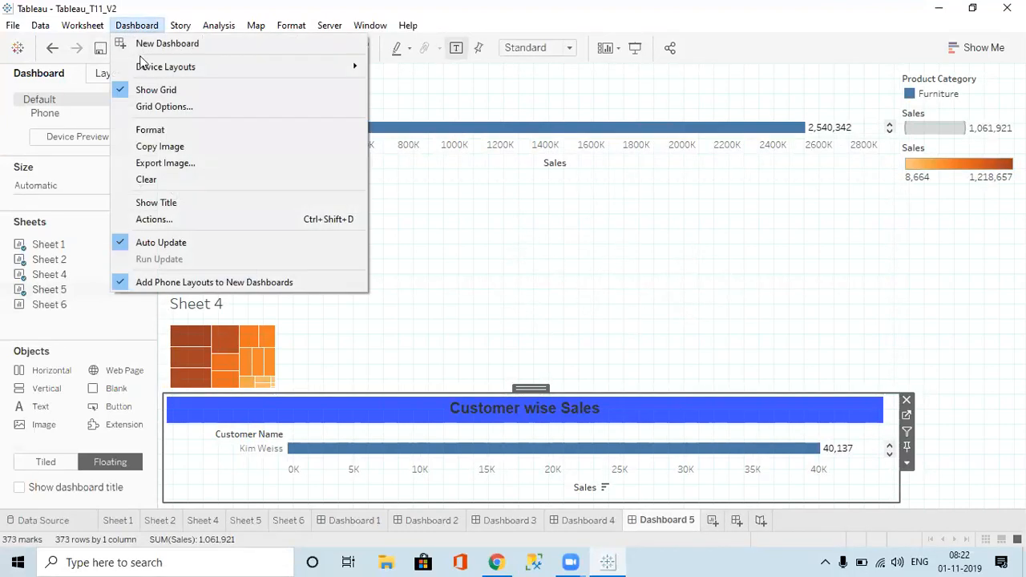
pyautogui.click(158, 108)
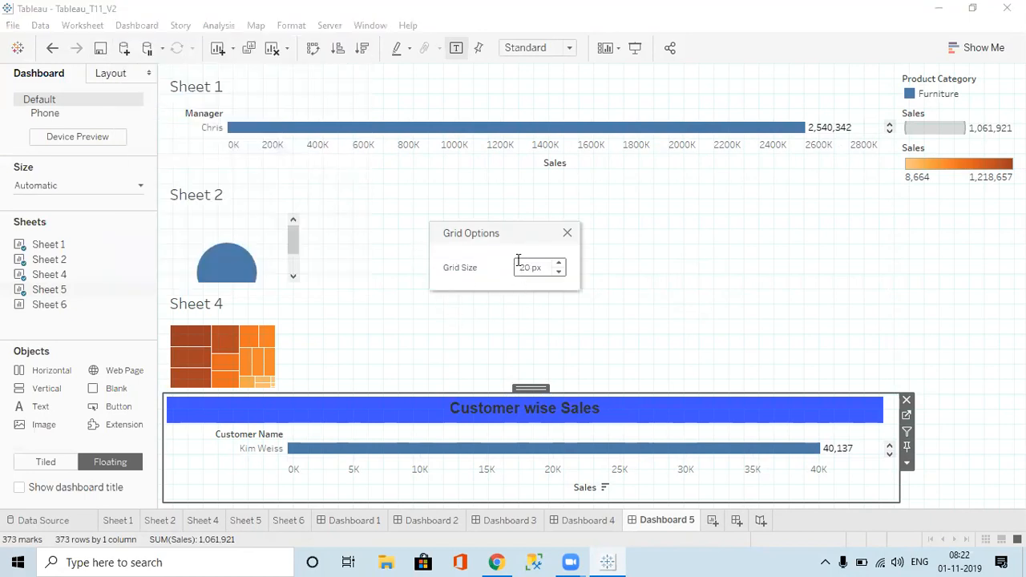
pyautogui.click(566, 233)
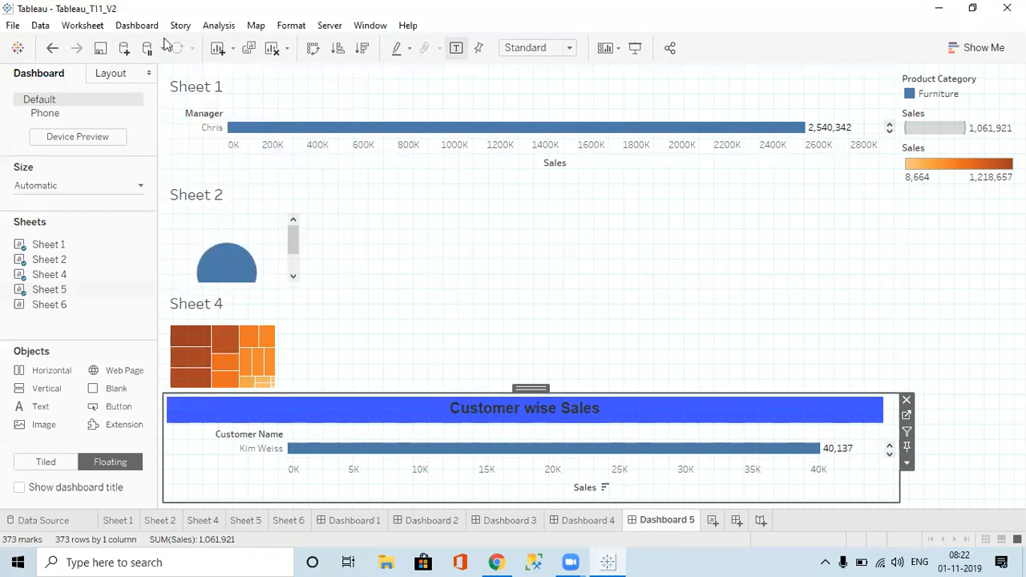
pyautogui.click(136, 26)
pyautogui.click(155, 101)
pyautogui.click(138, 25)
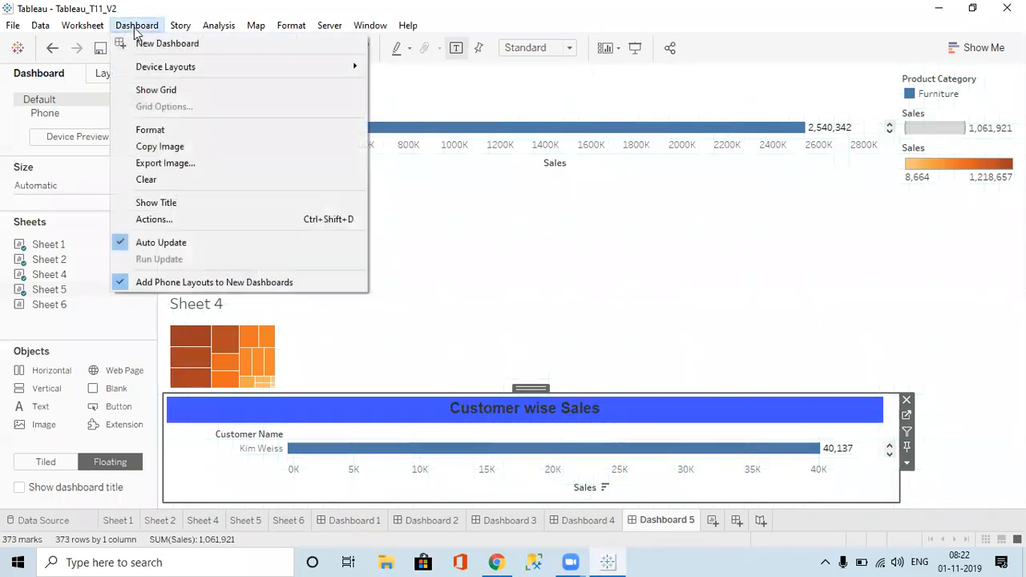
# Step: Set Dashboard 5's default dashboard shading to light grey in the Format pane
pyautogui.click(160, 134)
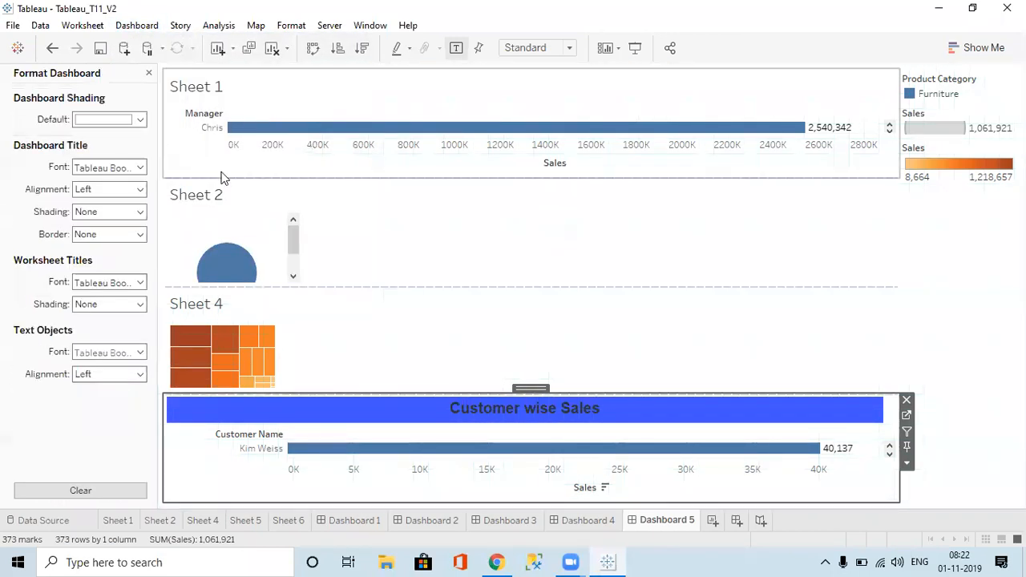
pyautogui.click(115, 122)
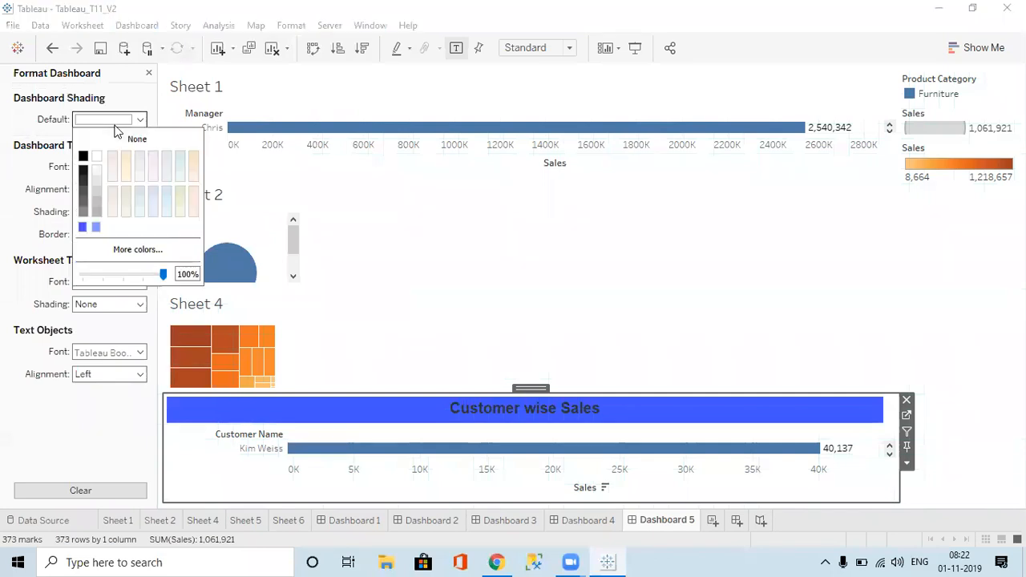
pyautogui.click(97, 194)
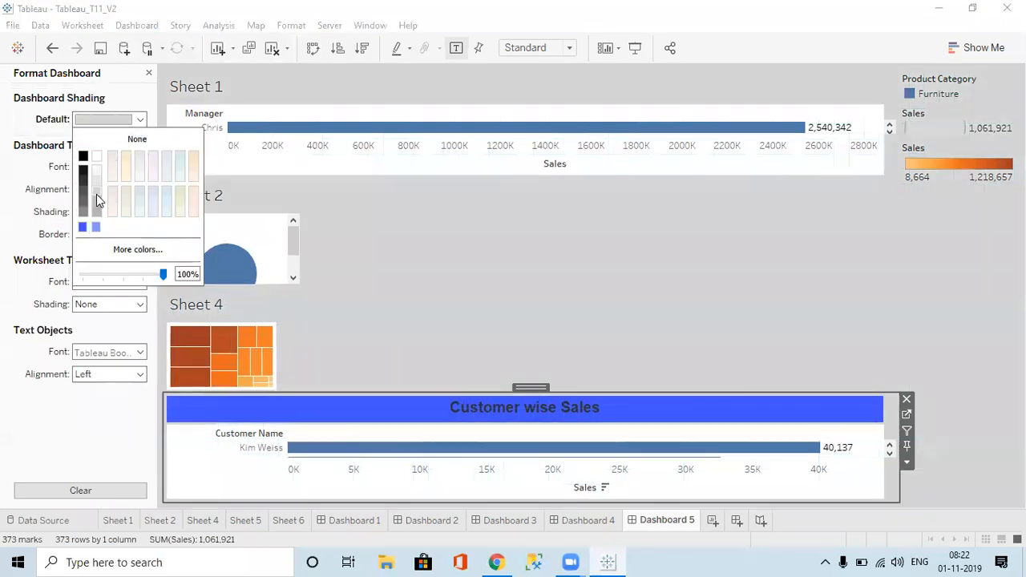
pyautogui.click(46, 106)
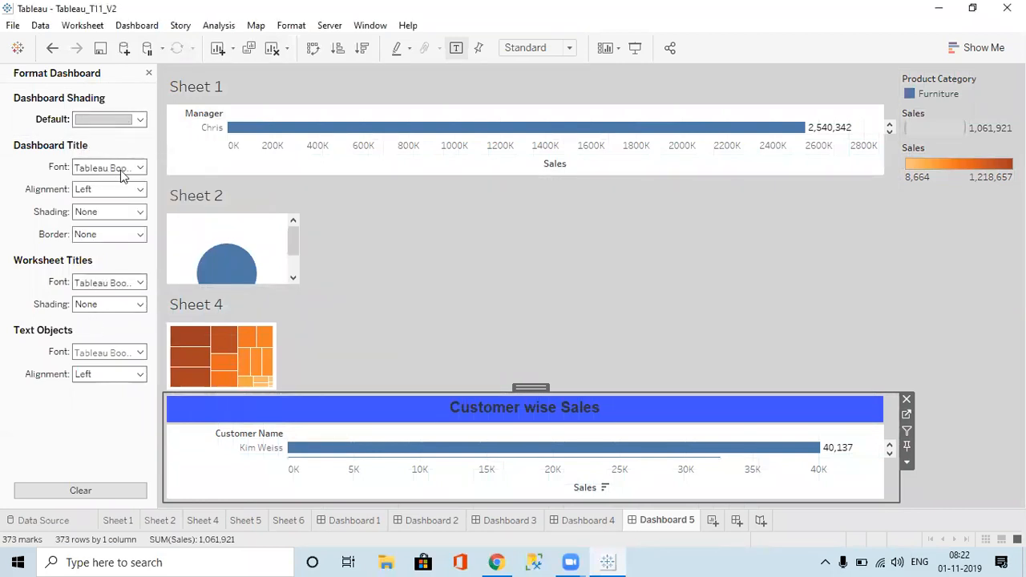
# Step: Review the Dashboard Actions list unchanged, then close it and the Format pane
pyautogui.click(157, 26)
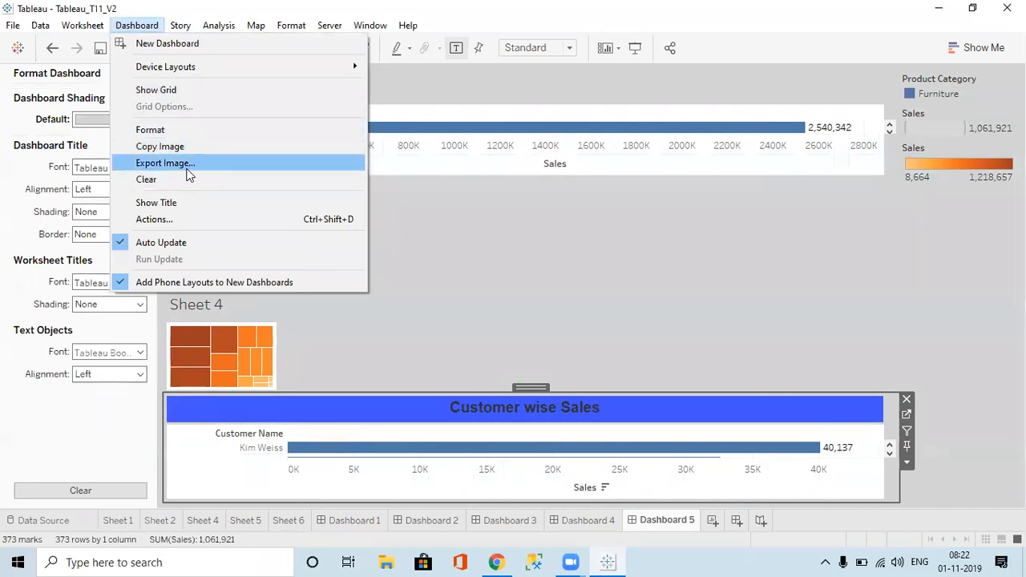
pyautogui.click(152, 219)
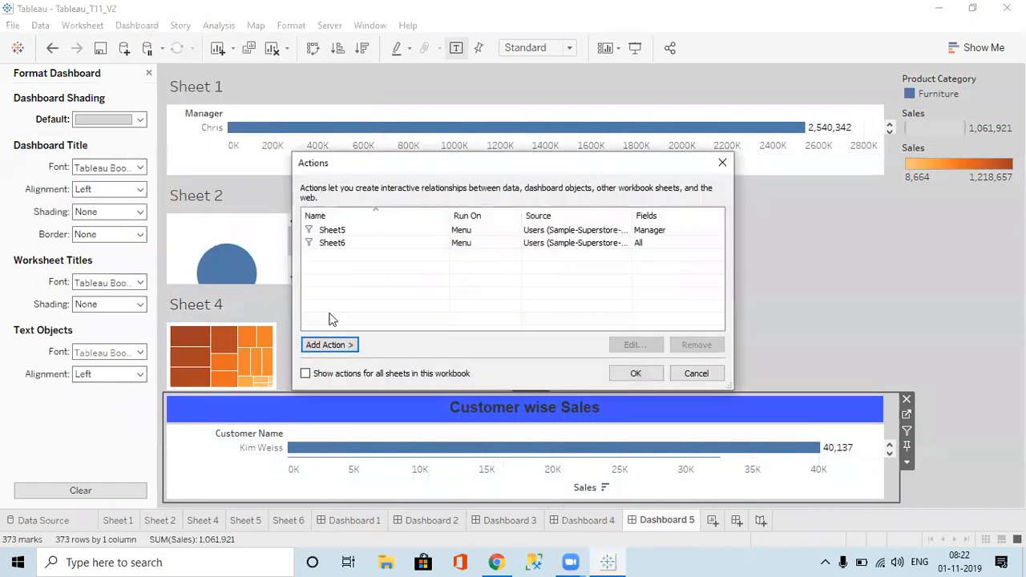
pyautogui.click(722, 163)
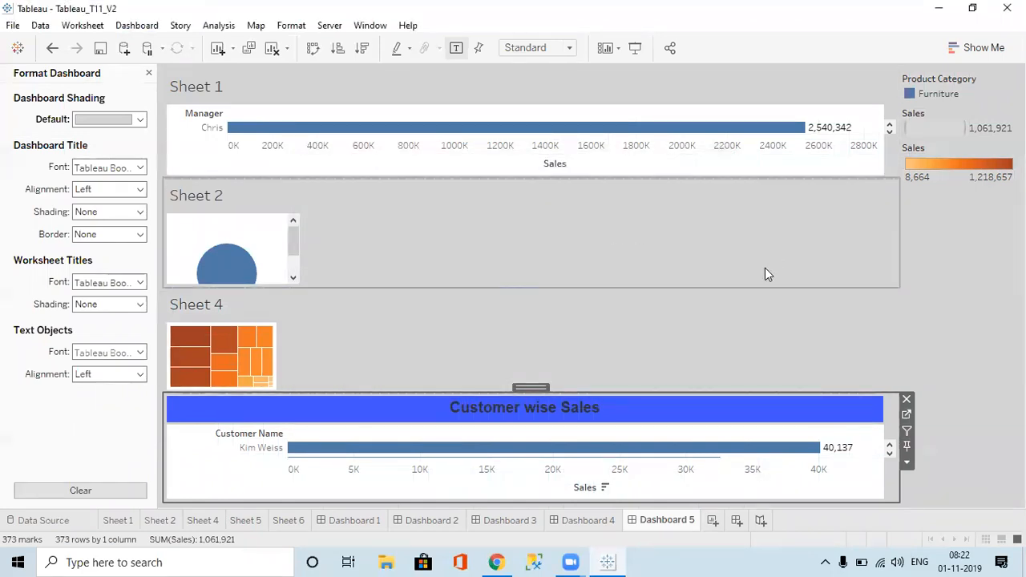
pyautogui.click(149, 74)
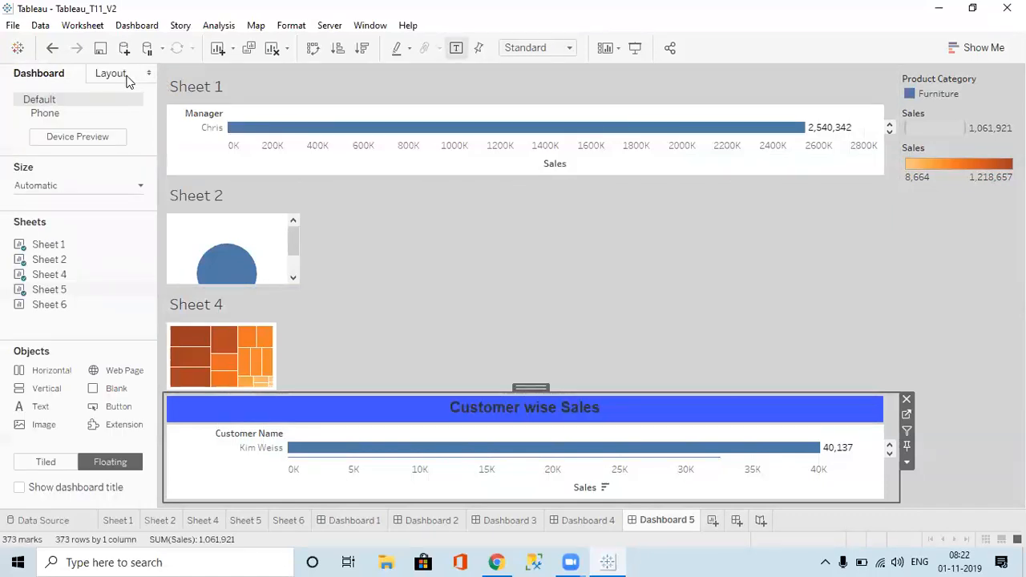
# Step: Inspect Sheet 1's layout properties on Dashboard 2, then return to the Dashboard pane
pyautogui.click(120, 75)
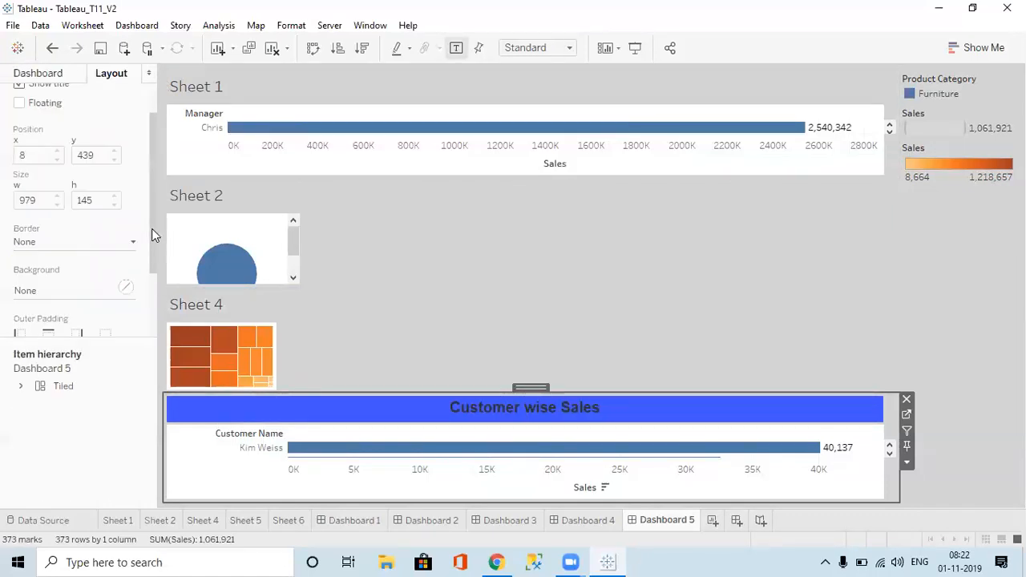
pyautogui.moveTo(154, 235); pyautogui.dragTo(155, 179)
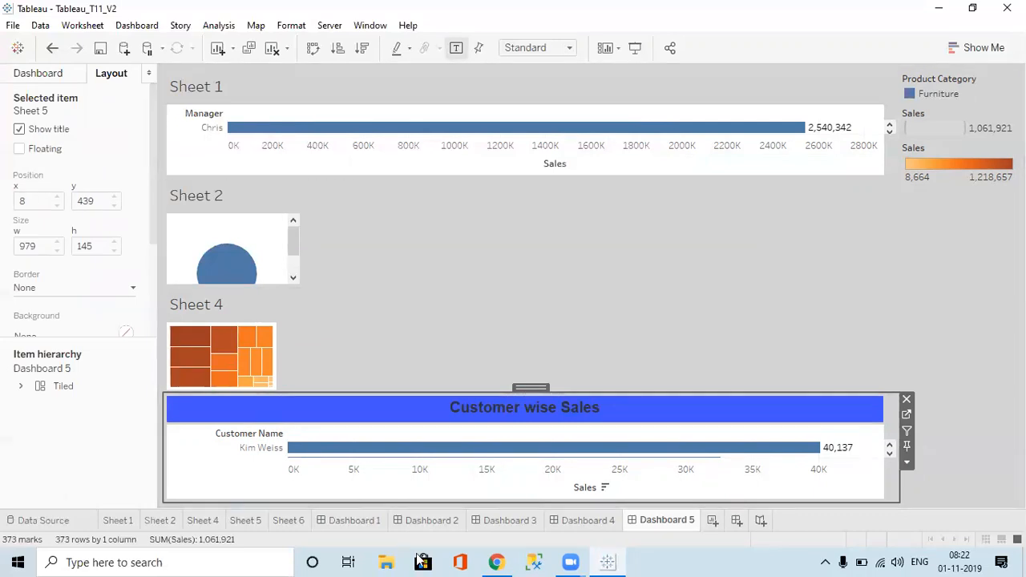
pyautogui.click(414, 521)
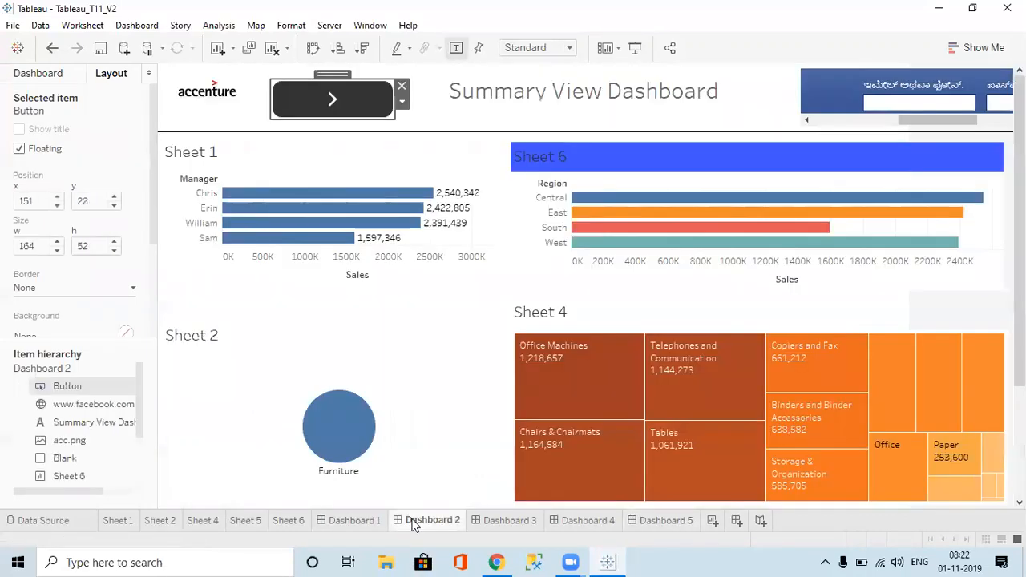
pyautogui.click(352, 183)
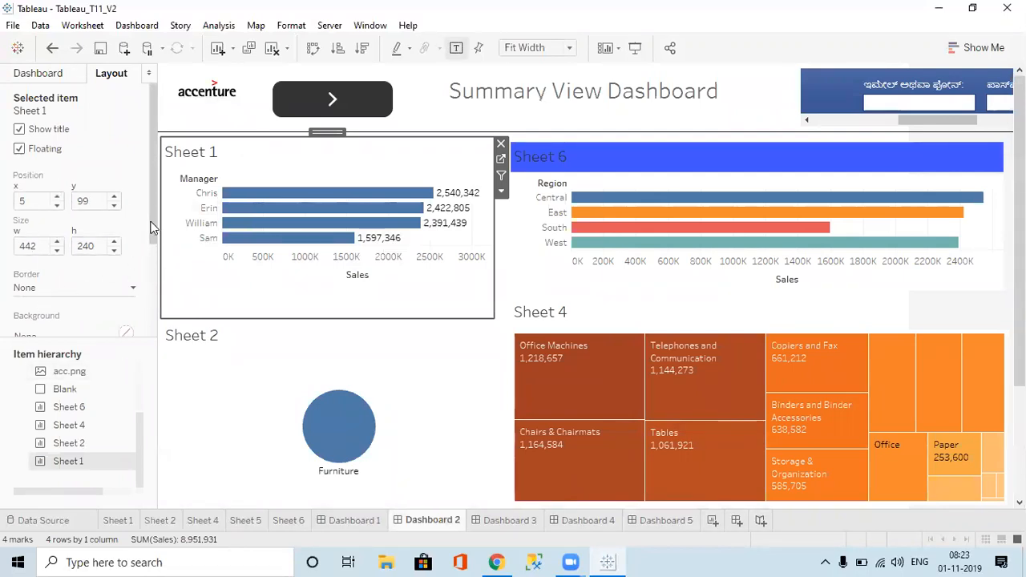
pyautogui.moveTo(152, 228)
pyautogui.mouseDown()
pyautogui.moveTo(167, 339)
pyautogui.moveTo(150, 211)
pyautogui.mouseUp()
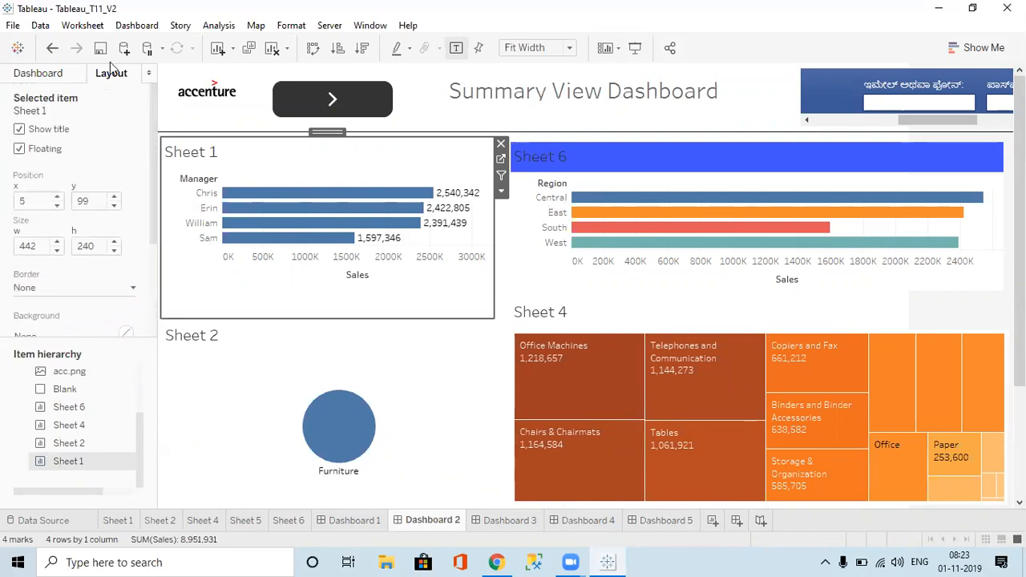
pyautogui.click(63, 73)
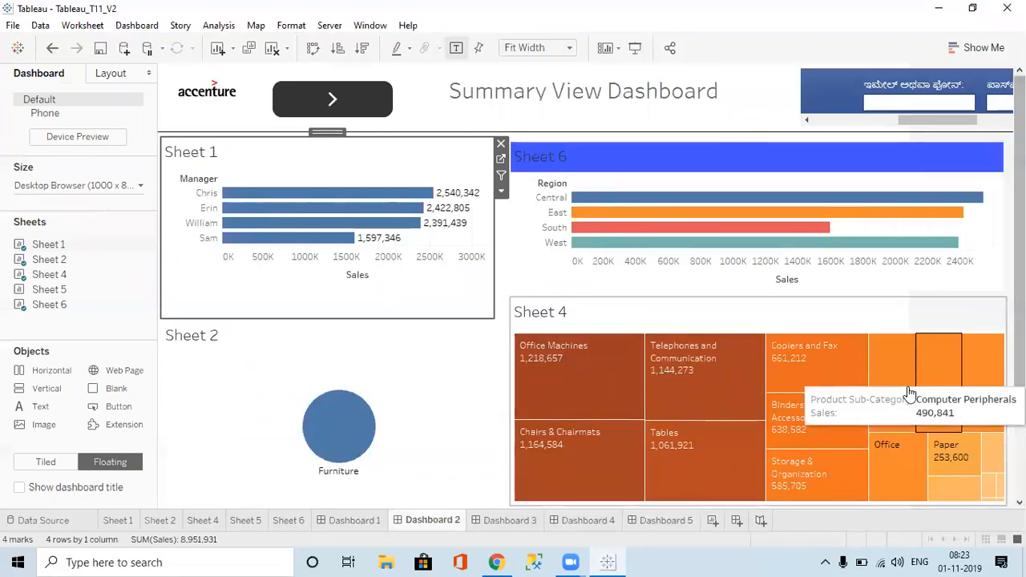
# Step: Create a new Dashboard 6 and set its size to Automatic
pyautogui.click(741, 522)
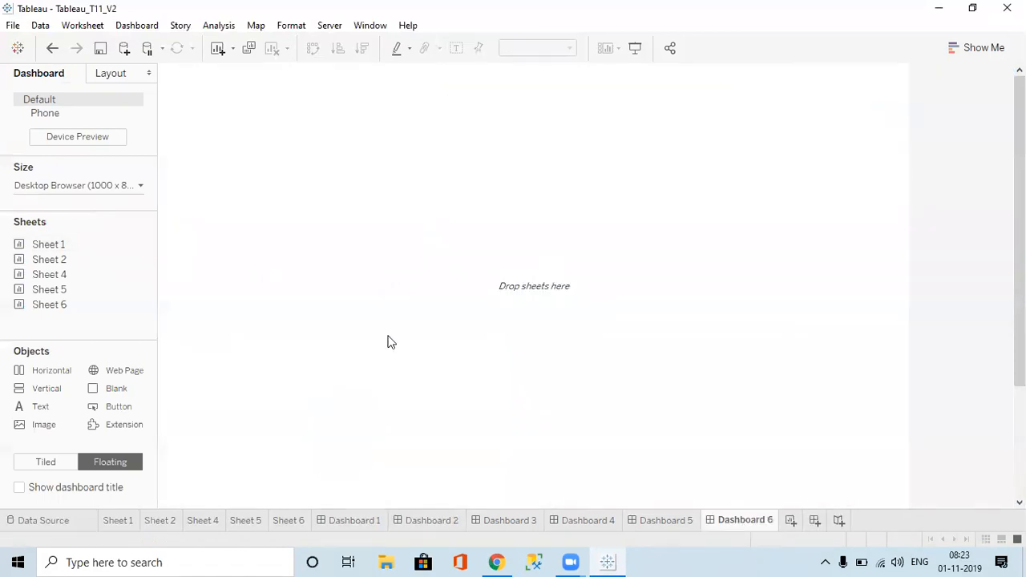
pyautogui.click(77, 185)
pyautogui.click(72, 212)
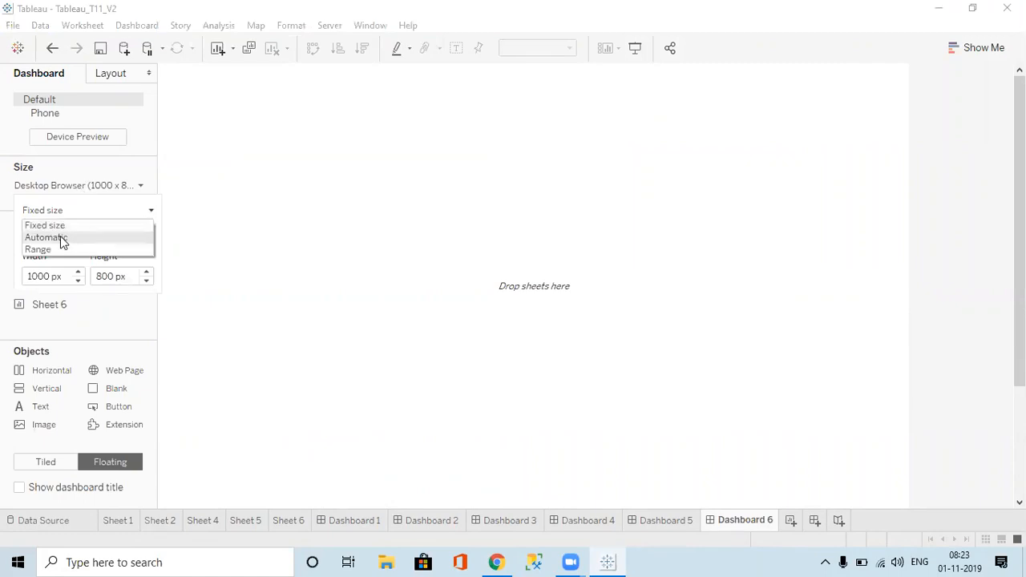
pyautogui.click(59, 237)
pyautogui.click(315, 259)
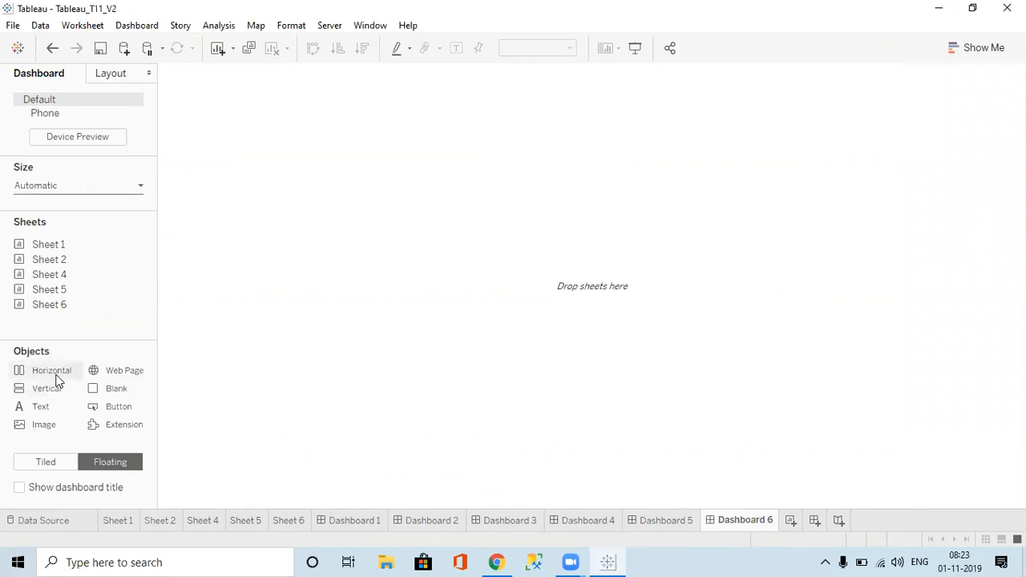
# Step: Add a floating Horizontal container, enlarge it, and move it up and left
pyautogui.moveTo(57, 371); pyautogui.dragTo(493, 206)
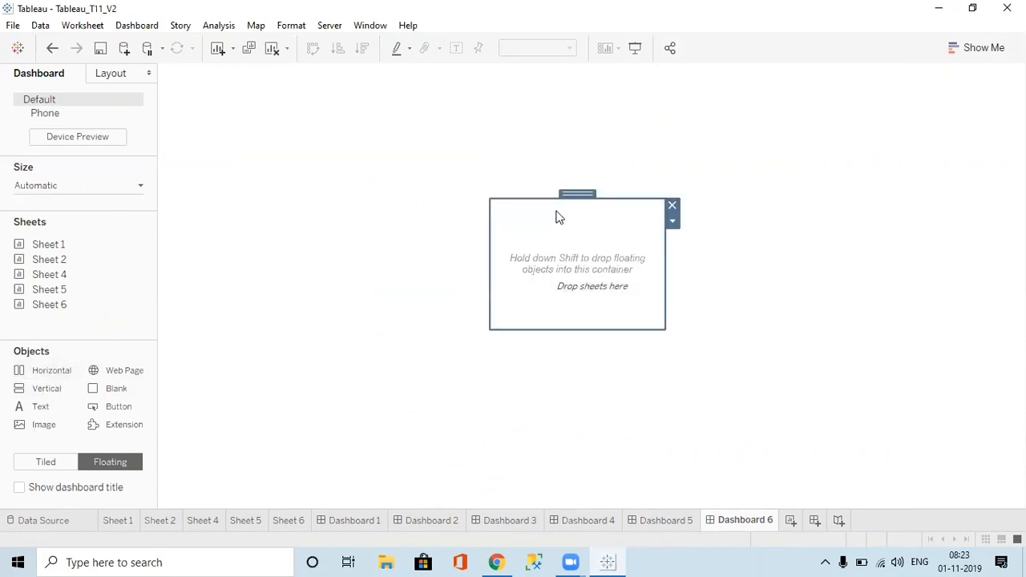
pyautogui.moveTo(484, 200); pyautogui.dragTo(206, 136)
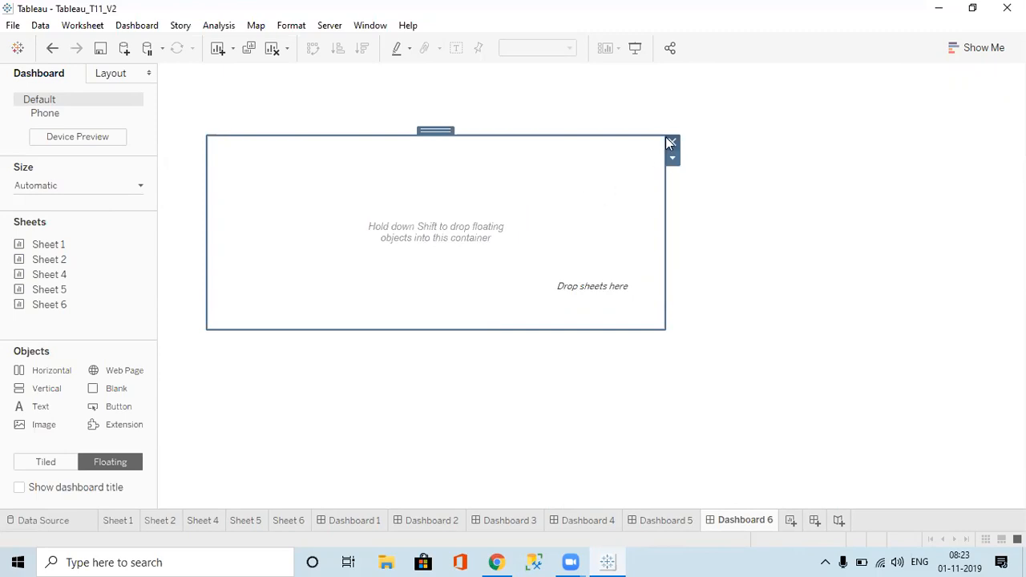
pyautogui.moveTo(662, 138); pyautogui.dragTo(771, 190)
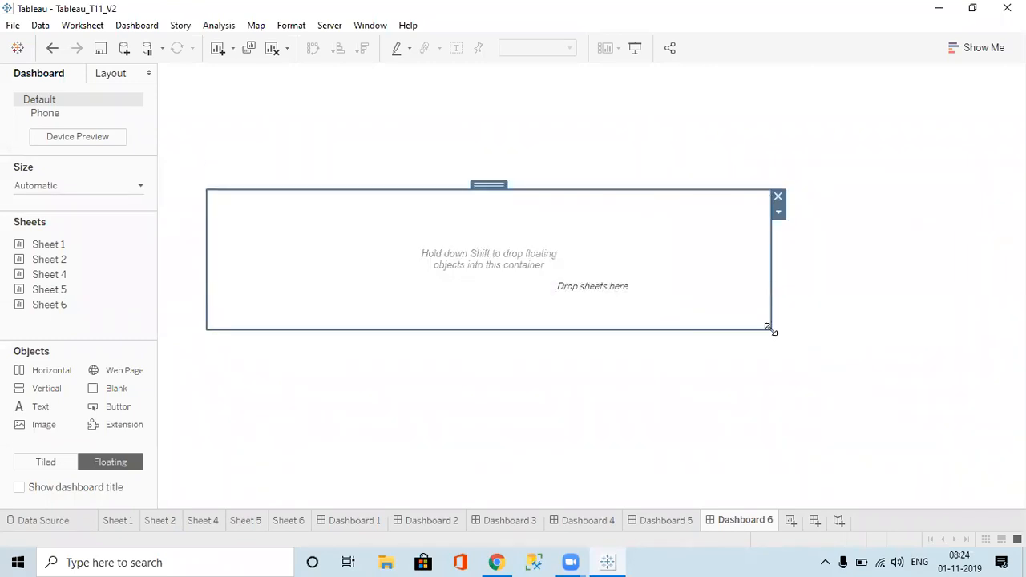
pyautogui.moveTo(770, 329); pyautogui.dragTo(804, 391)
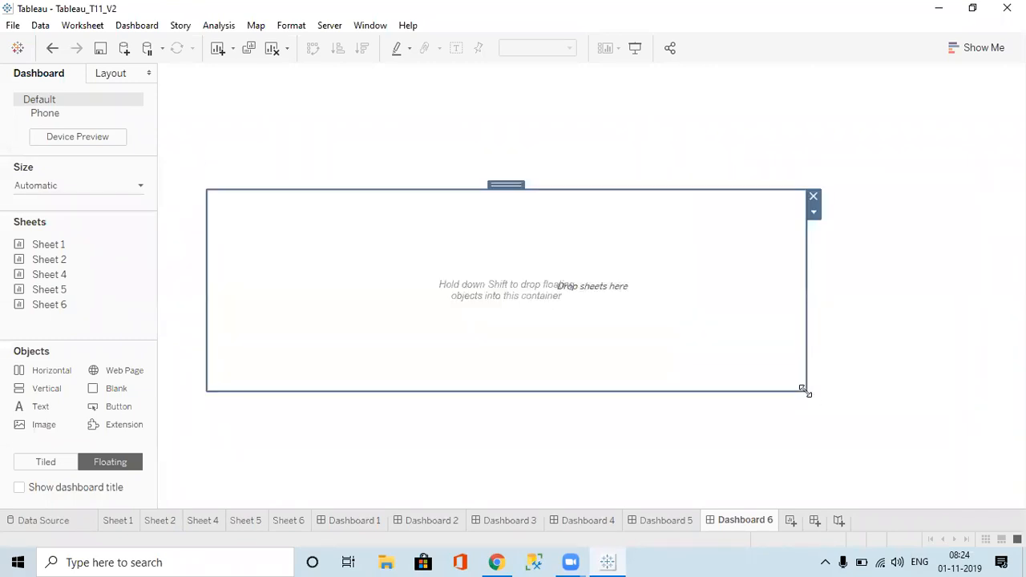
pyautogui.moveTo(513, 184); pyautogui.dragTo(499, 118)
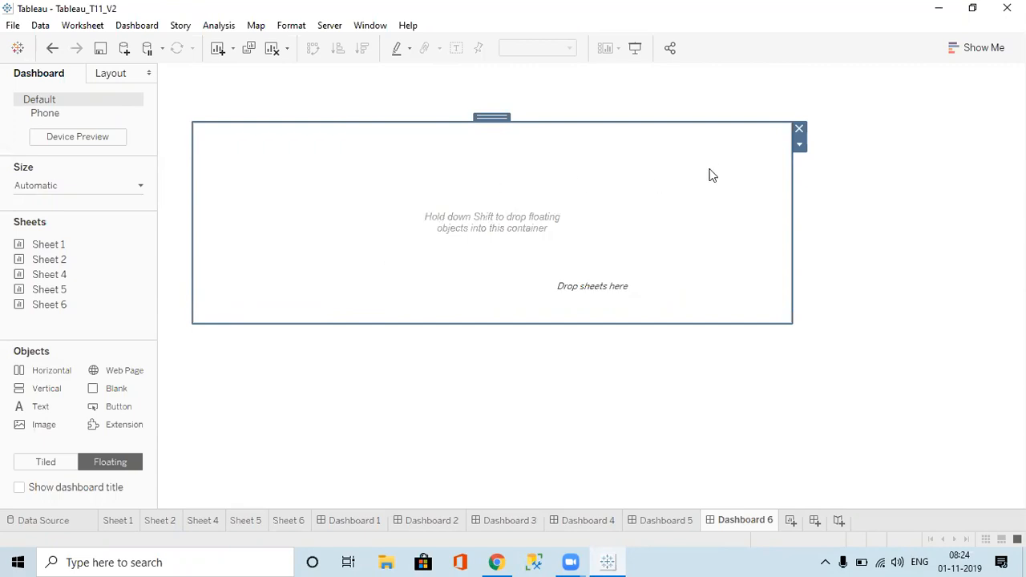
# Step: Replace the empty floating container with a tiled Horizontal container filling Dashboard 6
pyautogui.click(798, 129)
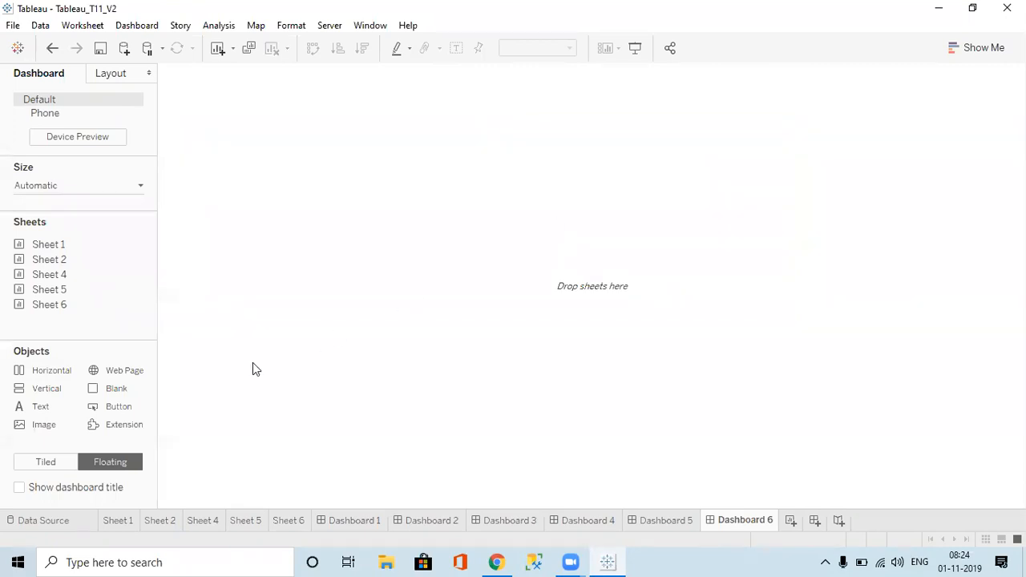
pyautogui.moveTo(44, 374); pyautogui.dragTo(11, 259)
pyautogui.click(46, 465)
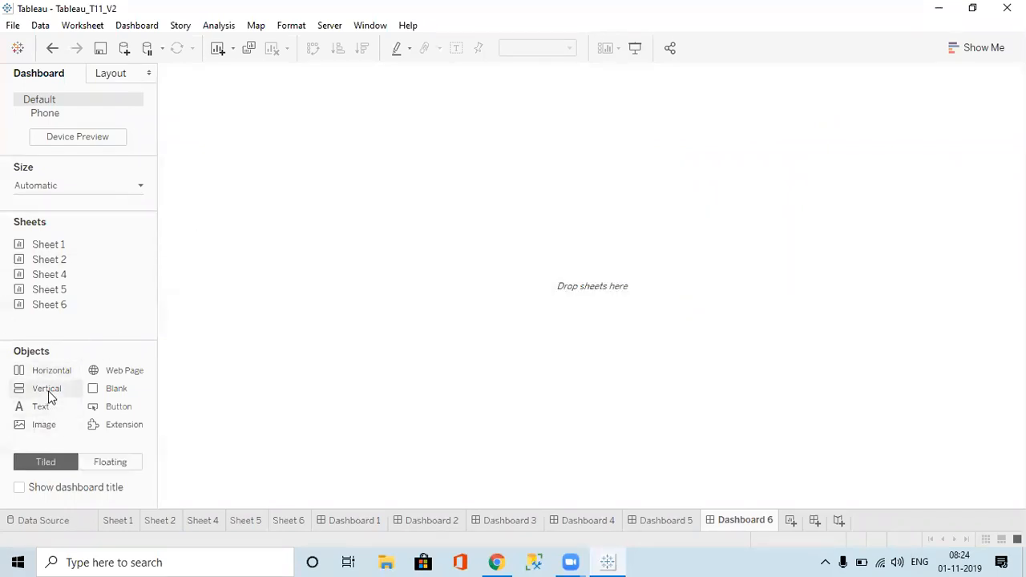
pyautogui.moveTo(49, 370); pyautogui.dragTo(391, 212)
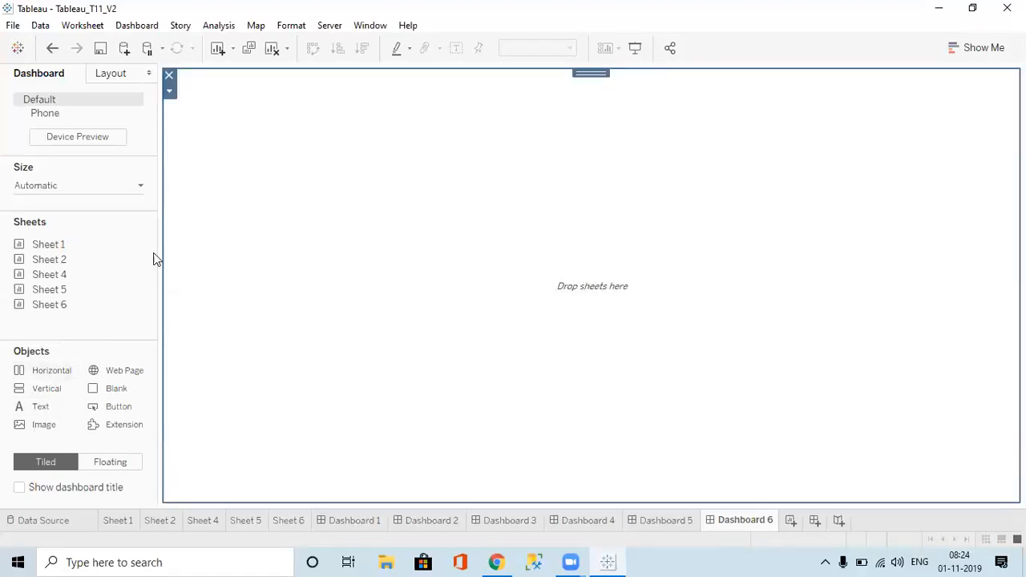
# Step: Place Sheet 2, Sheet 4, Sheet 5 and Sheet 1 side by side in the container
pyautogui.moveTo(57, 246); pyautogui.dragTo(369, 200)
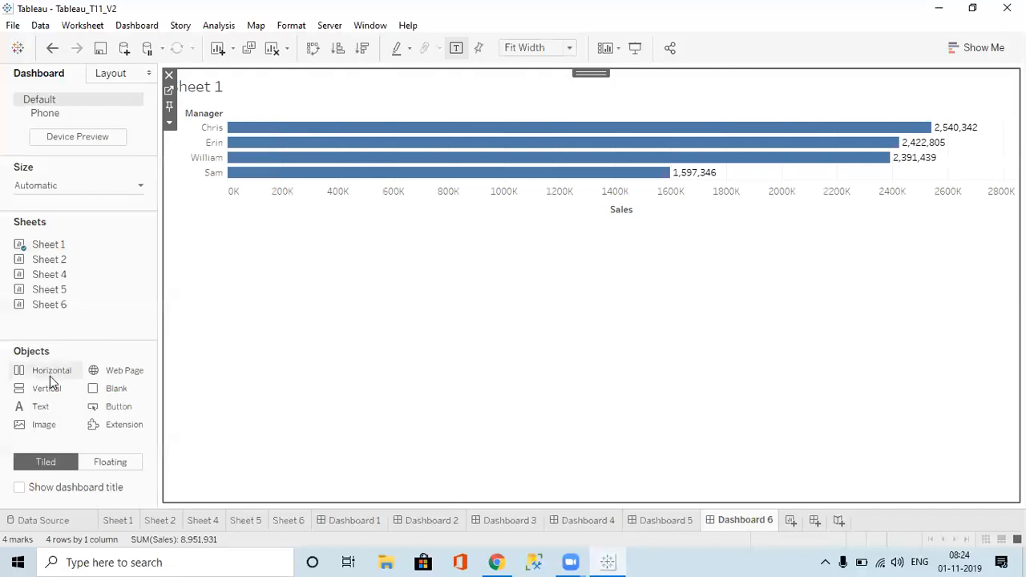
pyautogui.moveTo(49, 259); pyautogui.dragTo(293, 282)
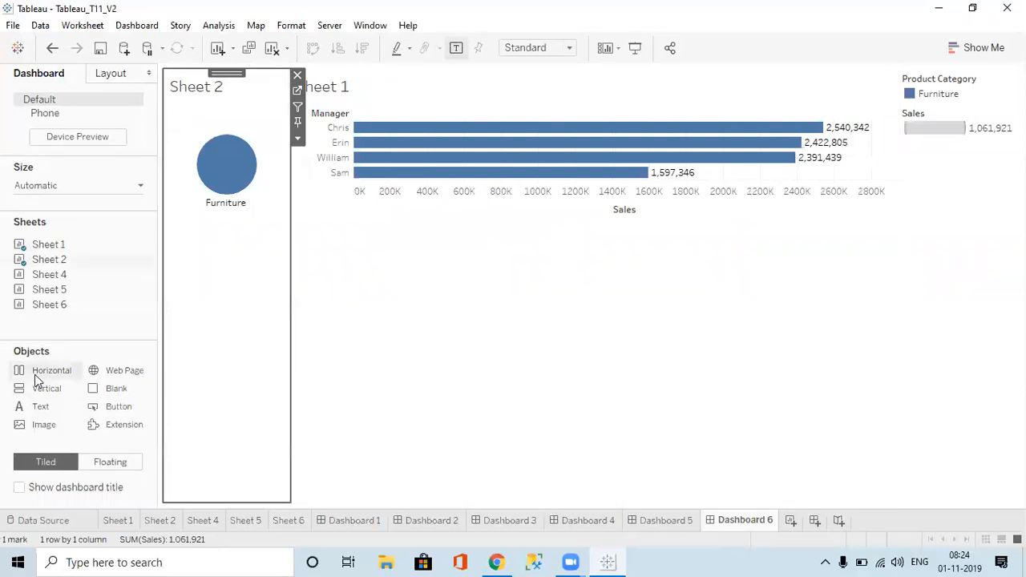
pyautogui.moveTo(46, 275); pyautogui.dragTo(367, 291)
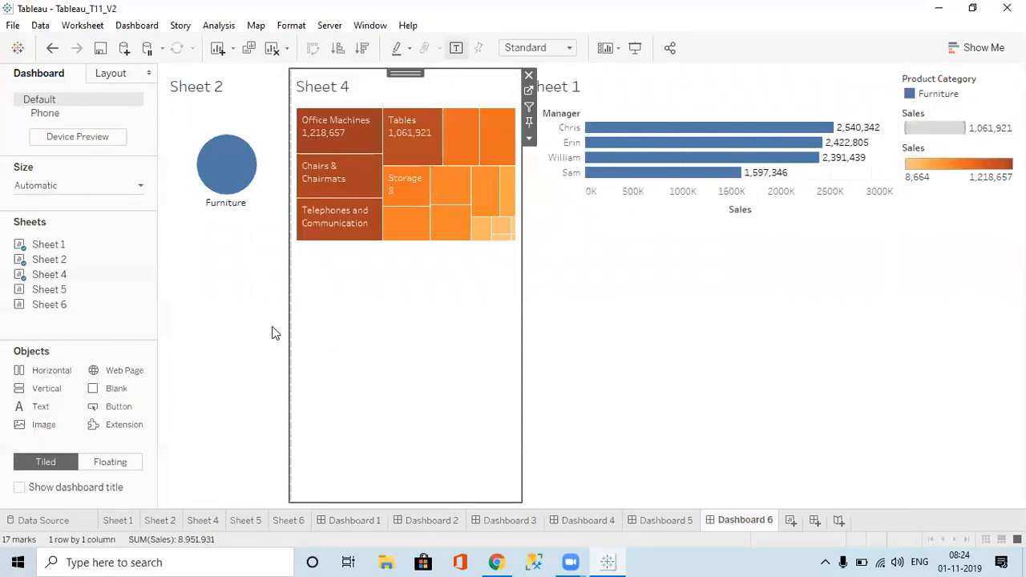
pyautogui.moveTo(49, 290); pyautogui.dragTo(493, 320)
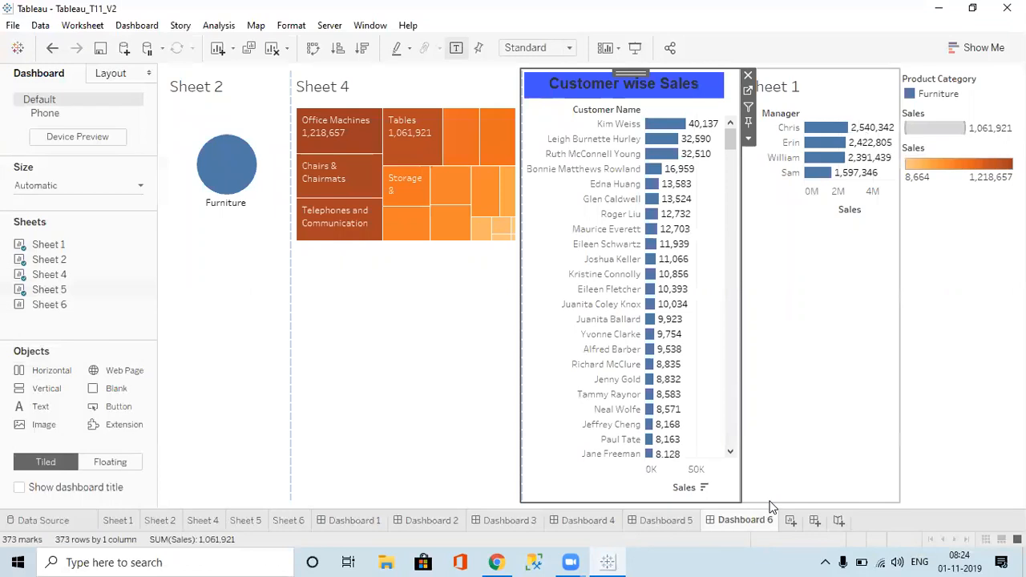
# Step: Google 'tableau sheet selector filter' in Chrome, then return to Tableau
pyautogui.click(496, 562)
pyautogui.click(402, 39)
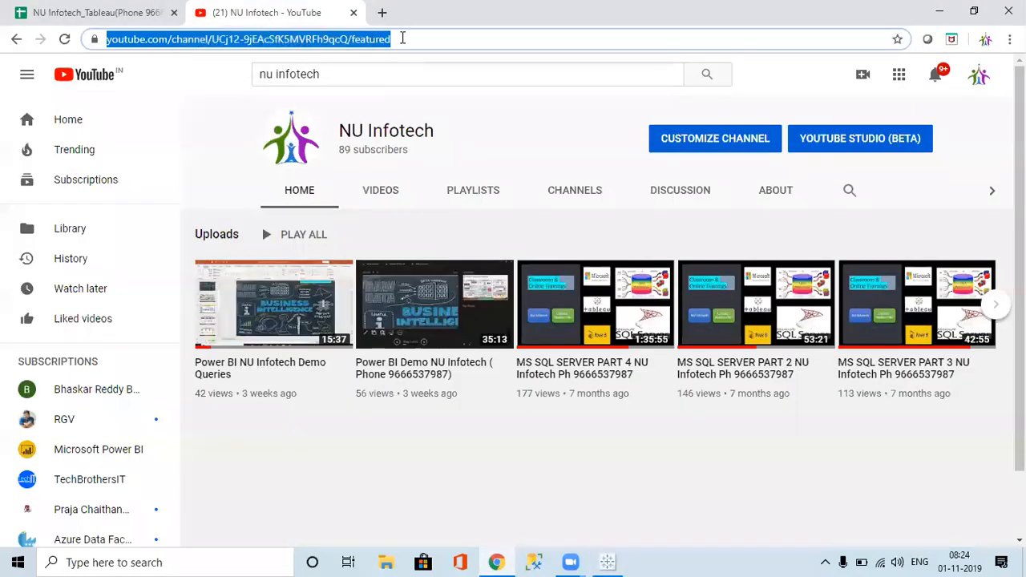
pyautogui.write('tab')
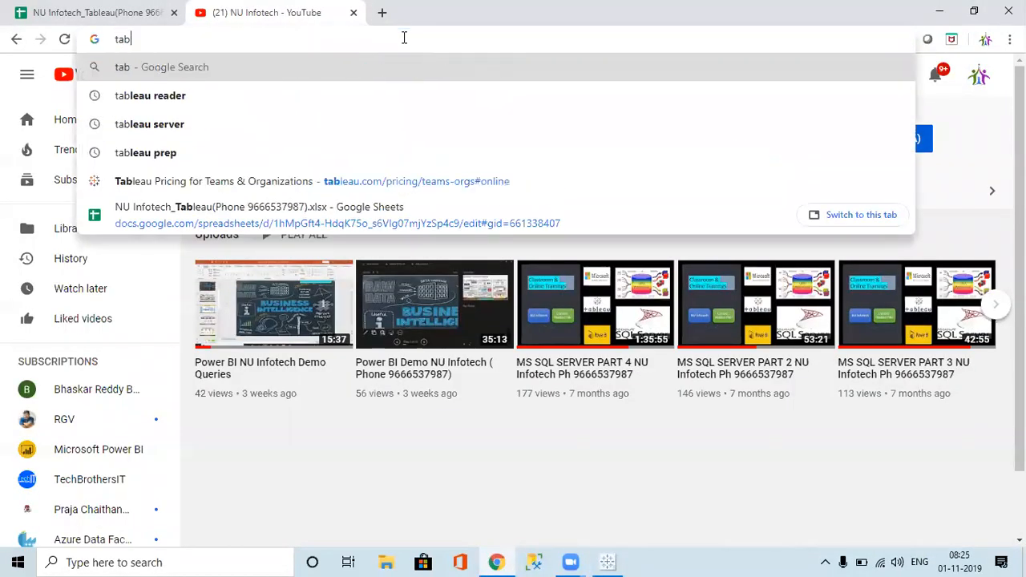
pyautogui.write('leau sheet')
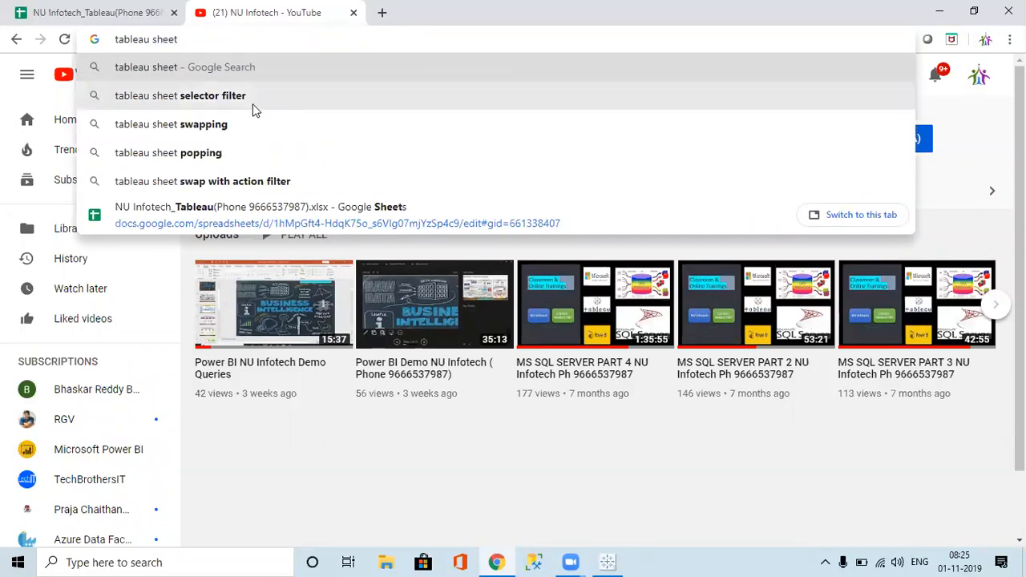
pyautogui.click(213, 96)
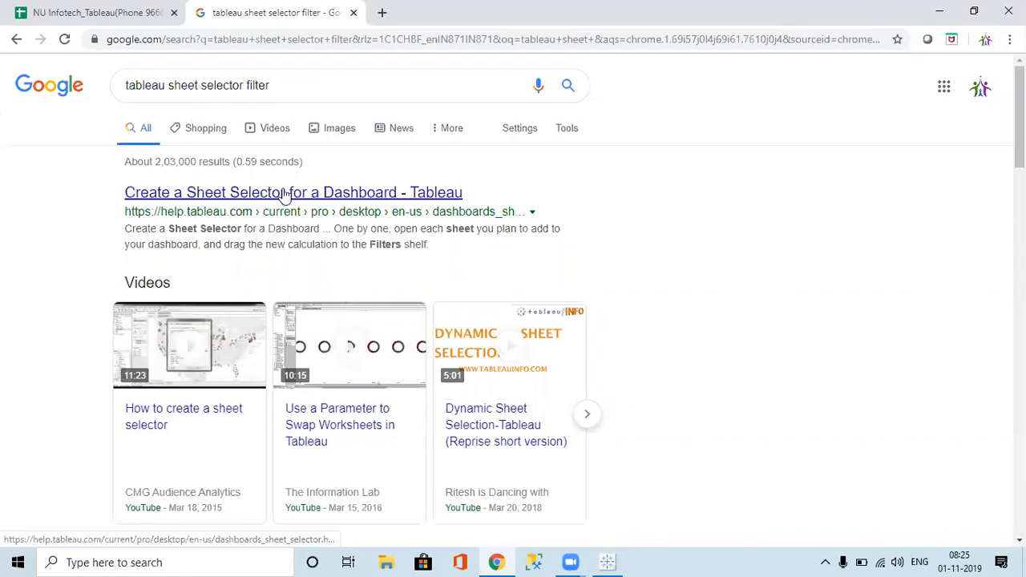
pyautogui.hotkey('alt', 'Tab')
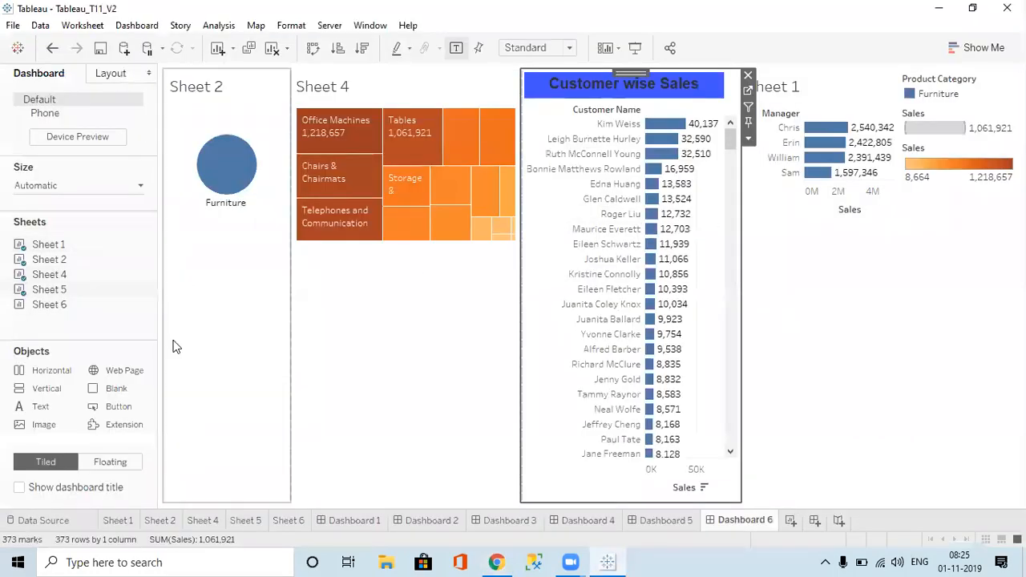
# Step: Open the Dashboard menu on Dashboard 6 and move across to the Story menu
pyautogui.moveTo(64, 263)
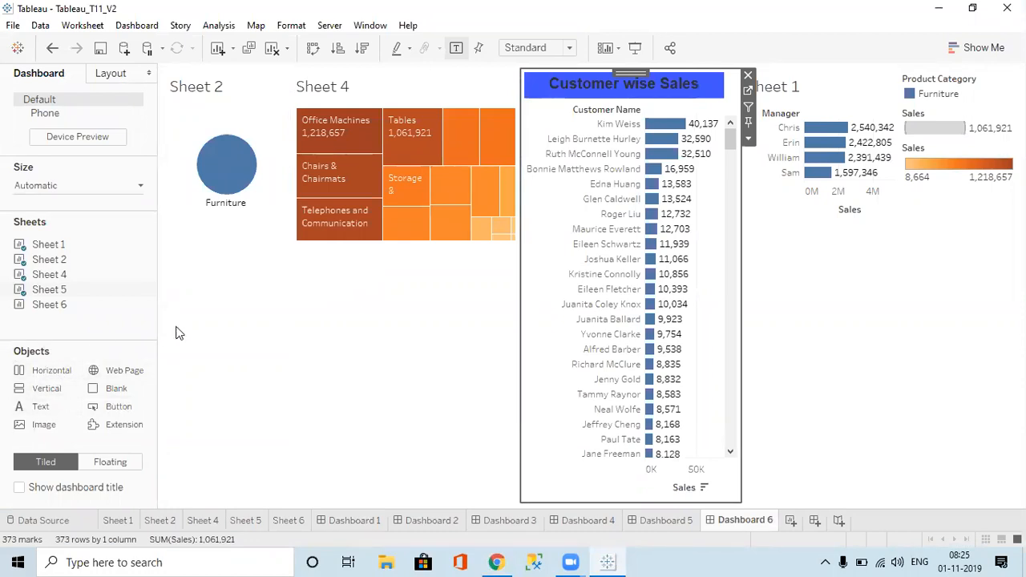
pyautogui.moveTo(678, 390)
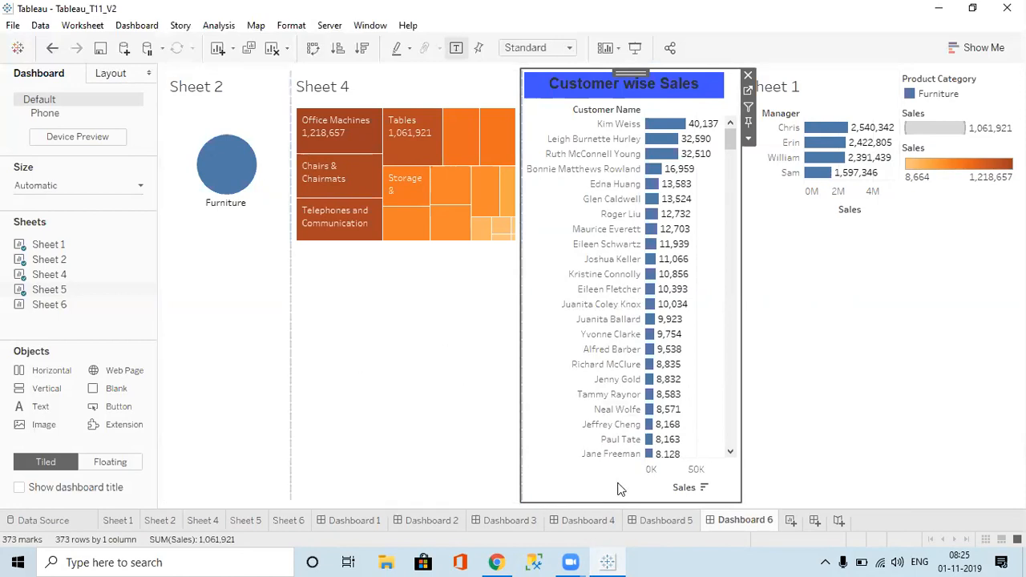
pyautogui.click(144, 27)
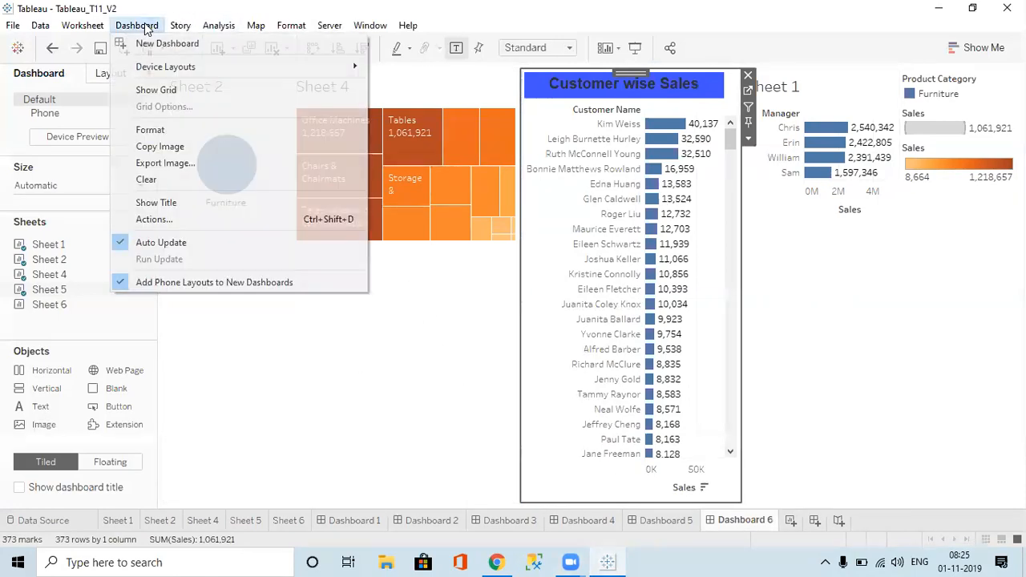
pyautogui.moveTo(192, 29)
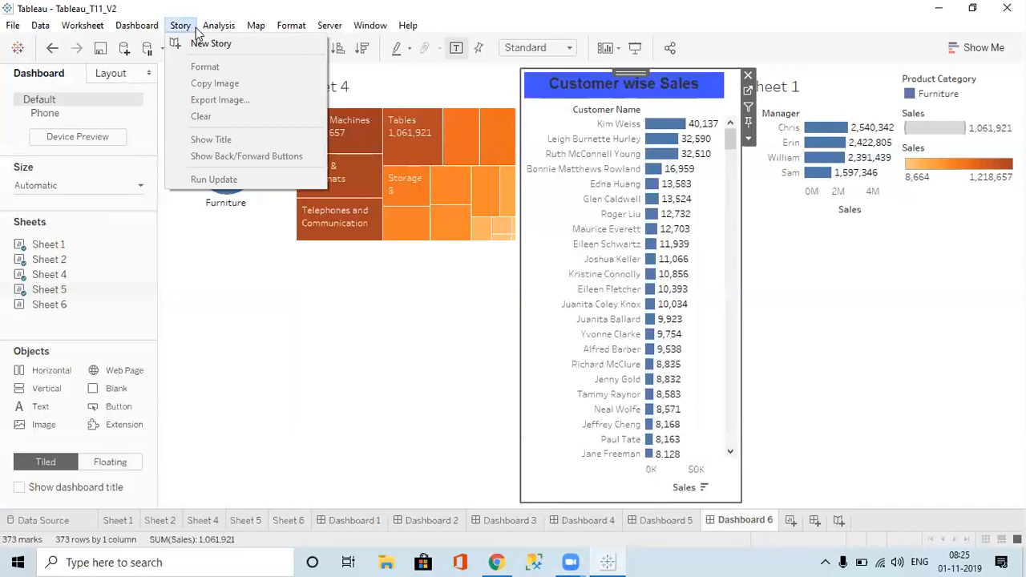
# Step: Start a new story with Sheet 1's bar chart in point one and Sheet 2's chart in point two
pyautogui.click(840, 520)
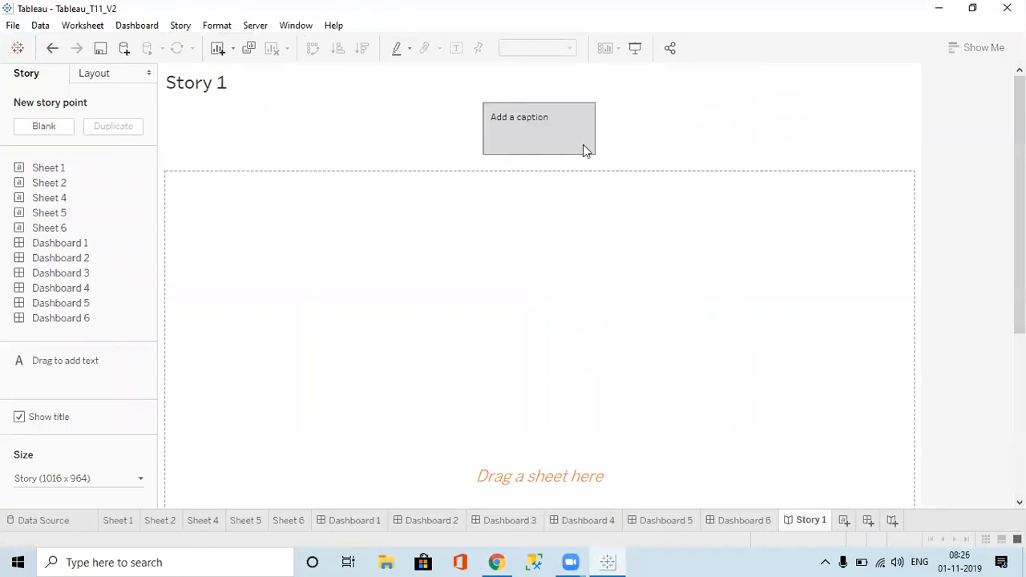
pyautogui.doubleClick(57, 184)
pyautogui.moveTo(54, 168); pyautogui.dragTo(350, 226)
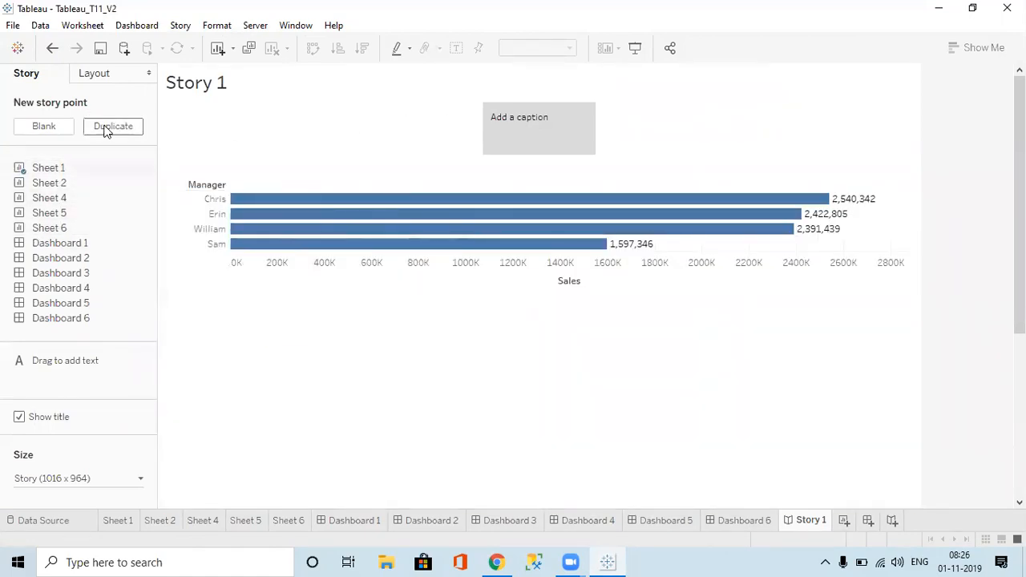
pyautogui.click(44, 127)
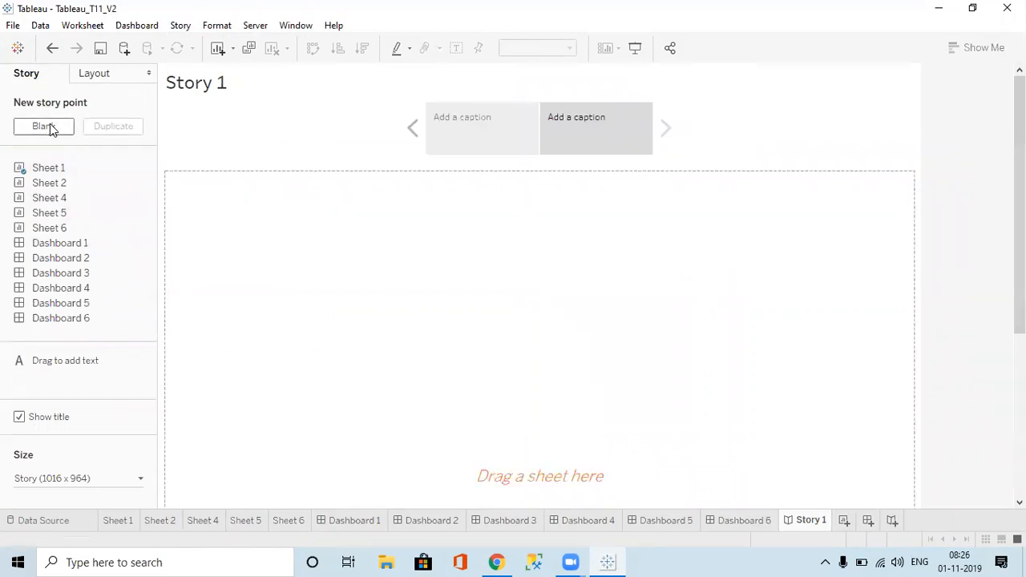
pyautogui.moveTo(46, 186); pyautogui.dragTo(423, 231)
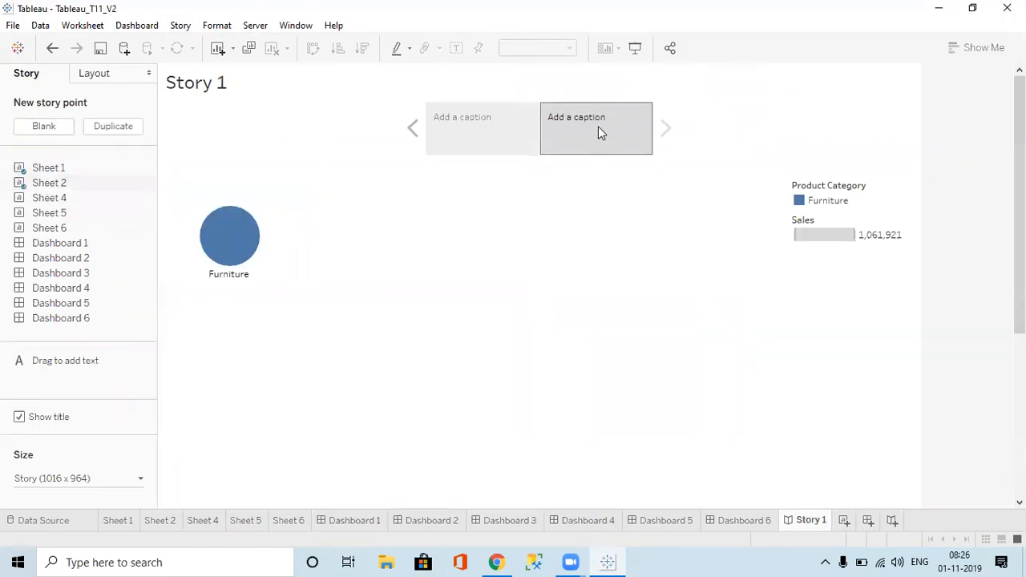
pyautogui.click(487, 130)
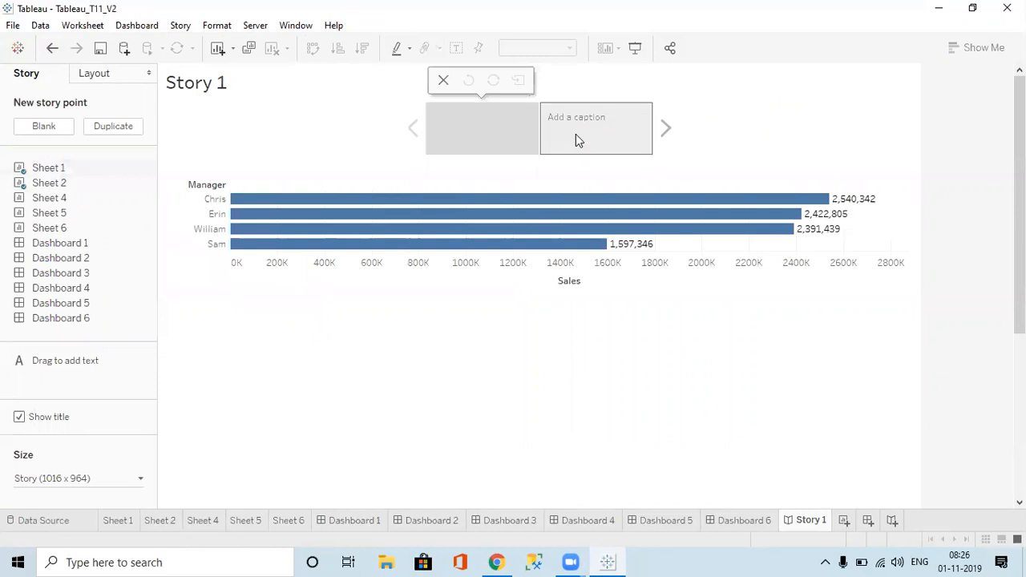
pyautogui.click(602, 121)
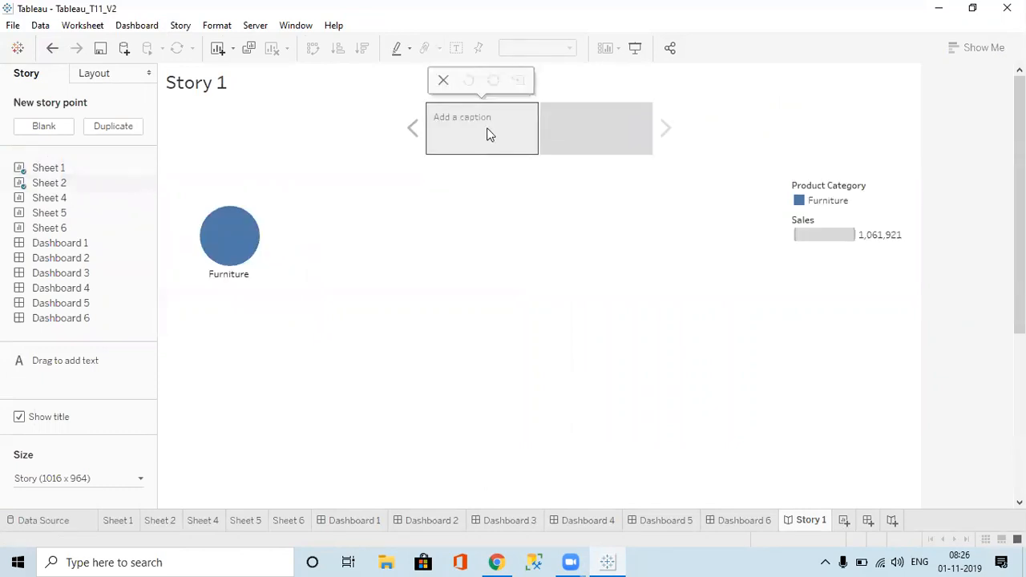
# Step: Caption the two story points 'Manager wise Sales' and 'Category wise slales'
pyautogui.click(487, 127)
pyautogui.write('Manager')
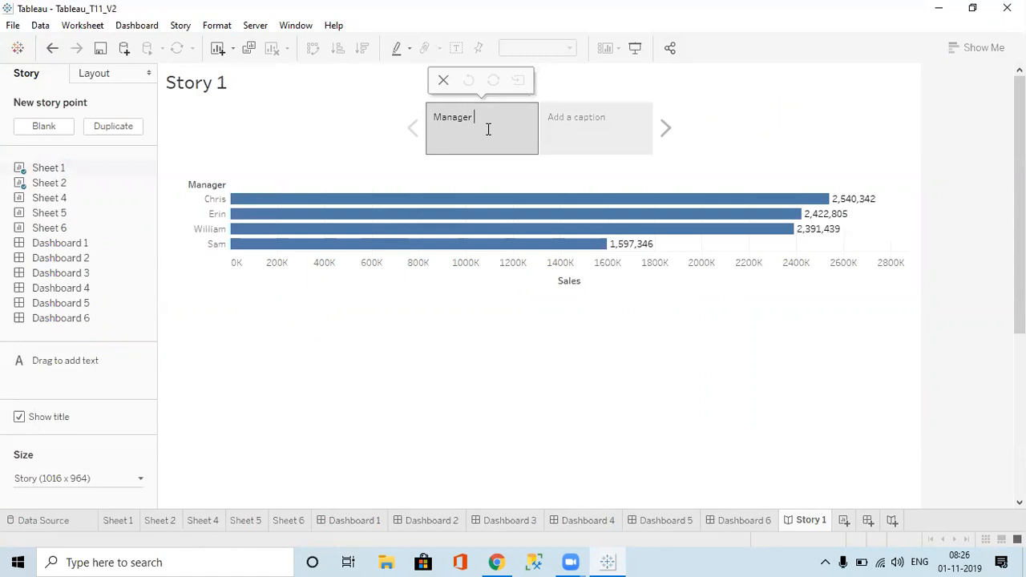
pyautogui.write(' wise Sales')
pyautogui.press('Return')
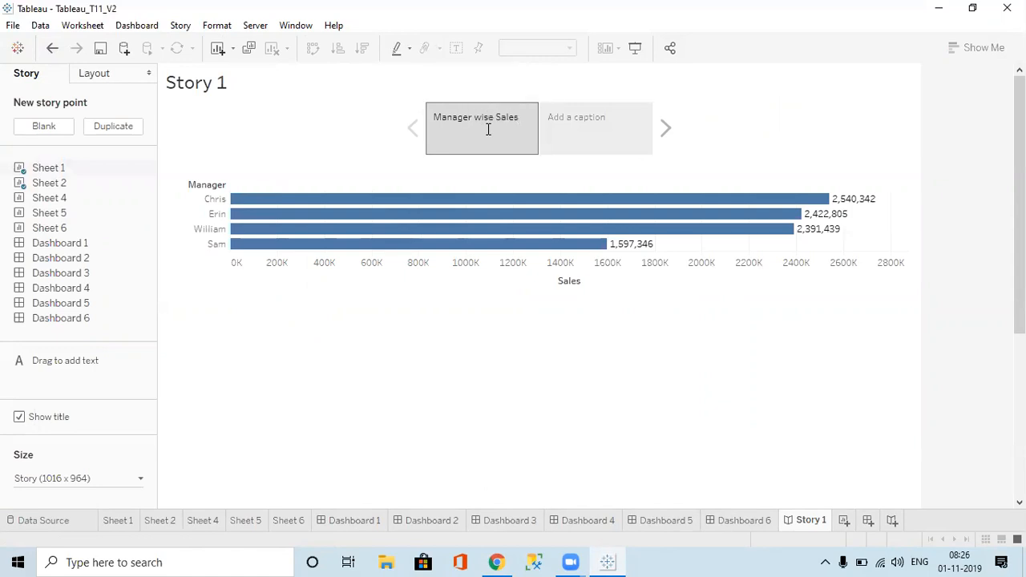
pyautogui.click(589, 130)
pyautogui.click(588, 129)
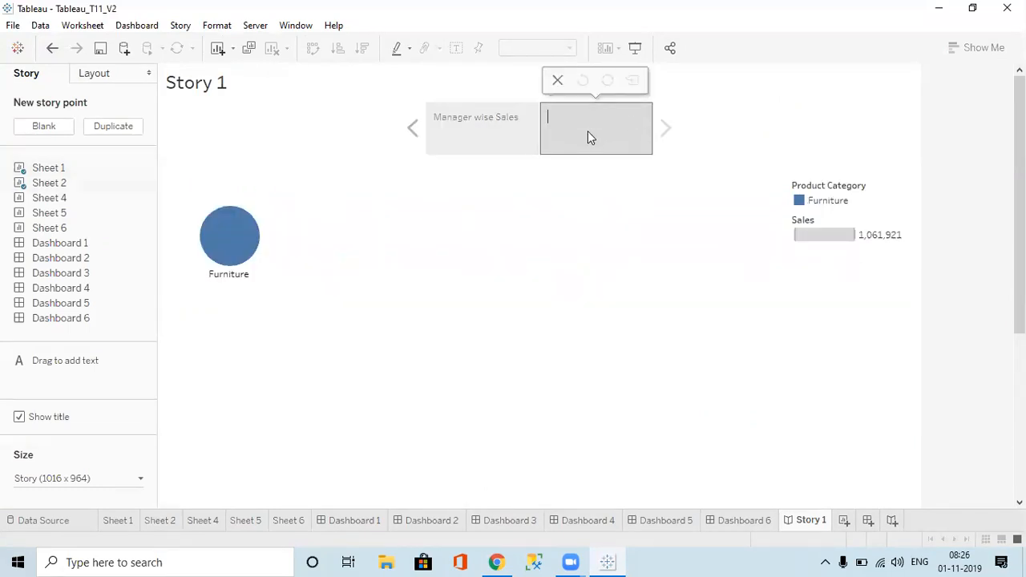
pyautogui.write('Category wise slales')
pyautogui.press('Return')
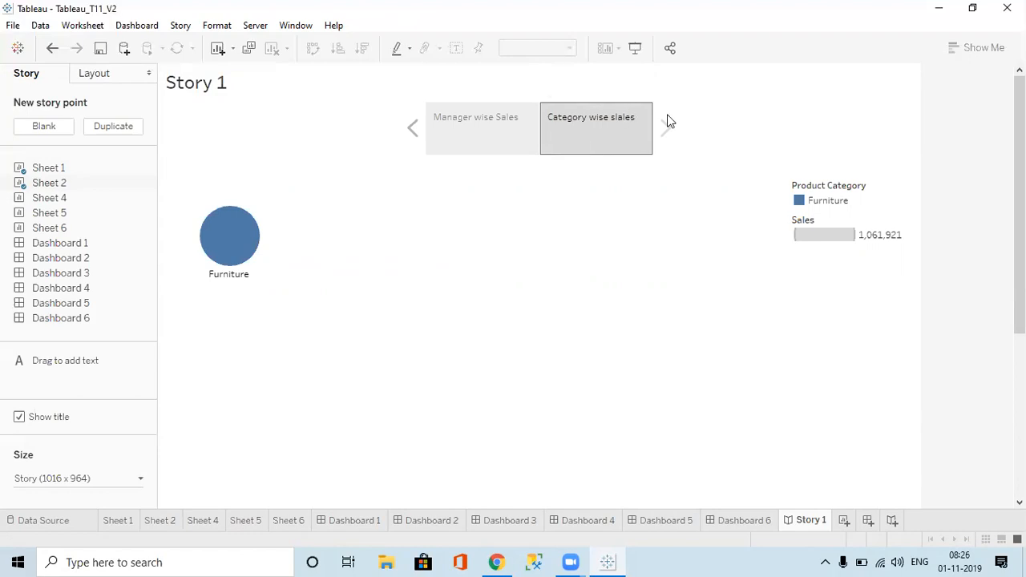
pyautogui.click(490, 133)
# Step: Add three more story points holding Dashboard 1, Dashboard 3 and Dashboard 5
pyautogui.click(591, 124)
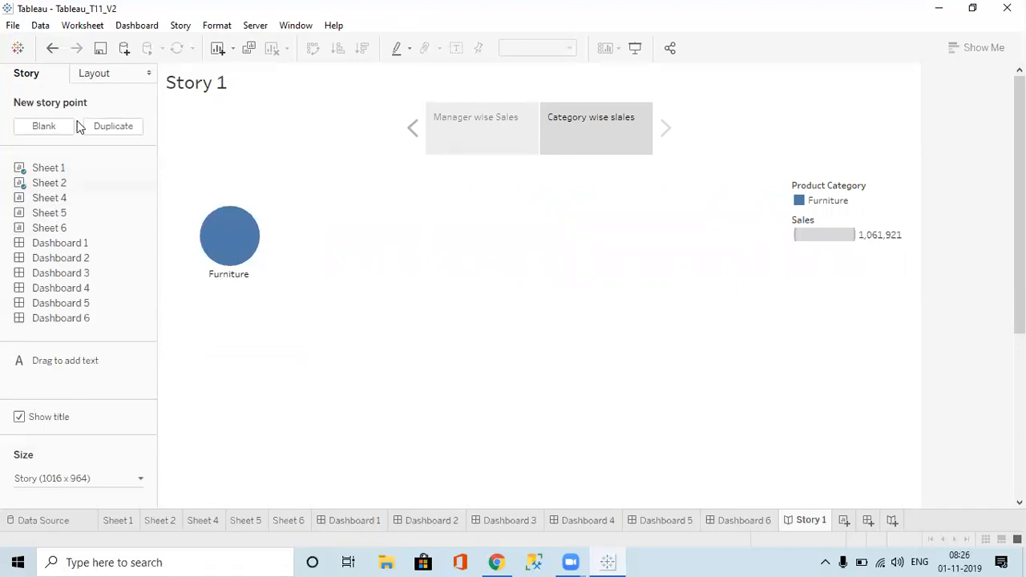
pyautogui.click(44, 125)
pyautogui.moveTo(69, 243); pyautogui.dragTo(447, 254)
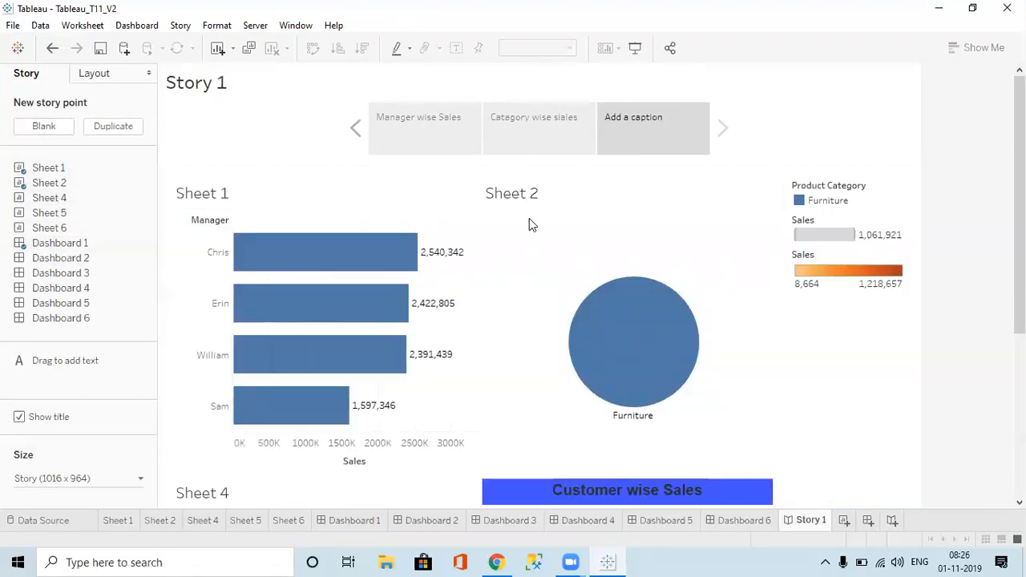
pyautogui.click(51, 126)
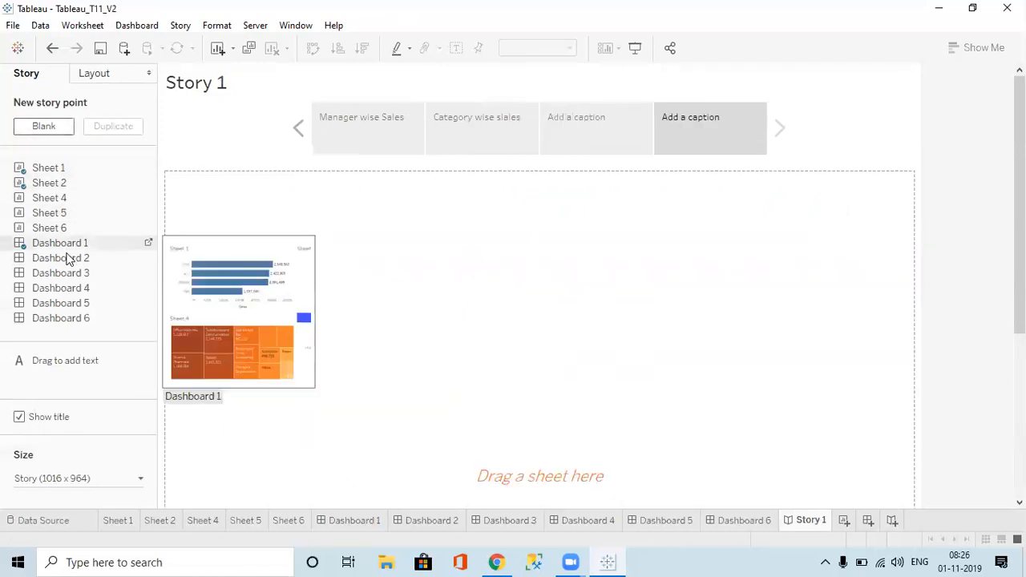
pyautogui.moveTo(64, 271); pyautogui.dragTo(497, 284)
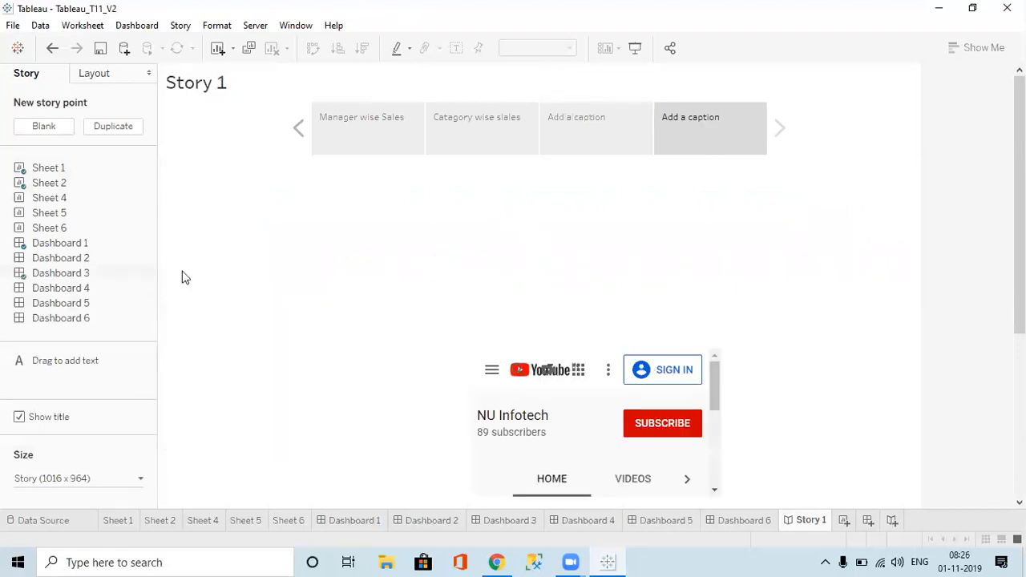
pyautogui.click(57, 131)
pyautogui.moveTo(64, 303); pyautogui.dragTo(350, 293)
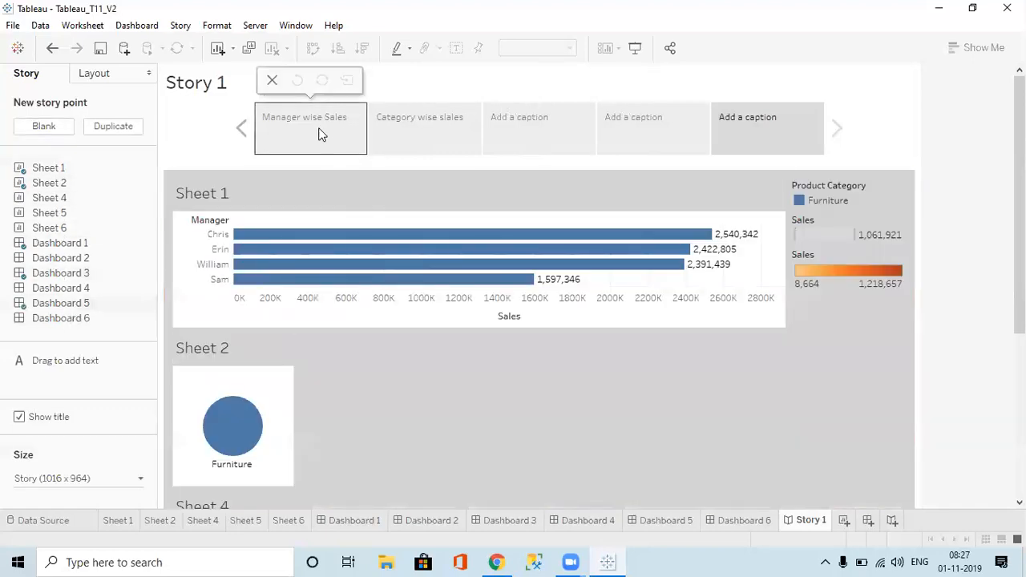
# Step: Review each of the five story points, then bring up the story's Size settings
pyautogui.click(318, 134)
pyautogui.click(440, 131)
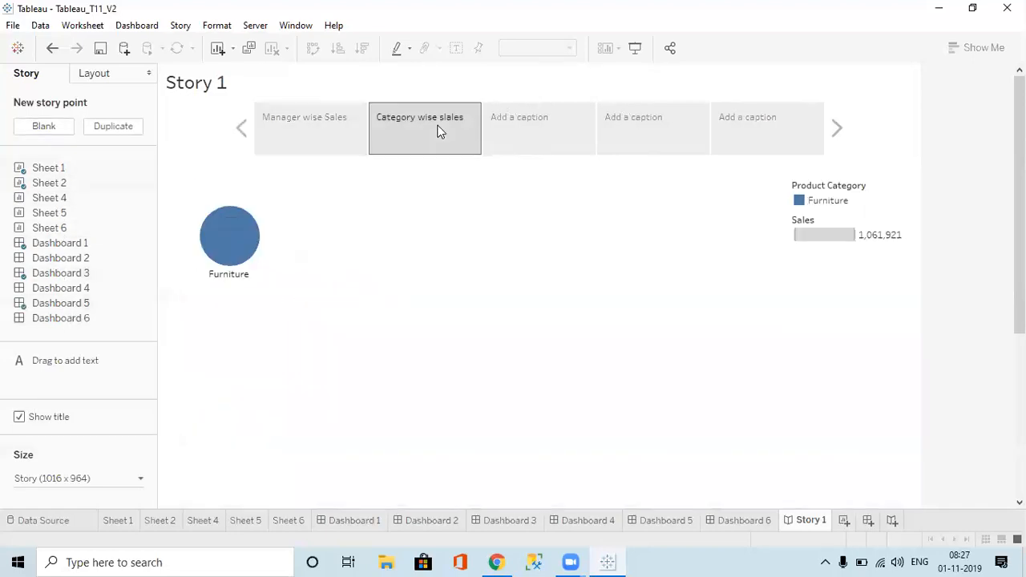
pyautogui.click(585, 142)
pyautogui.click(658, 132)
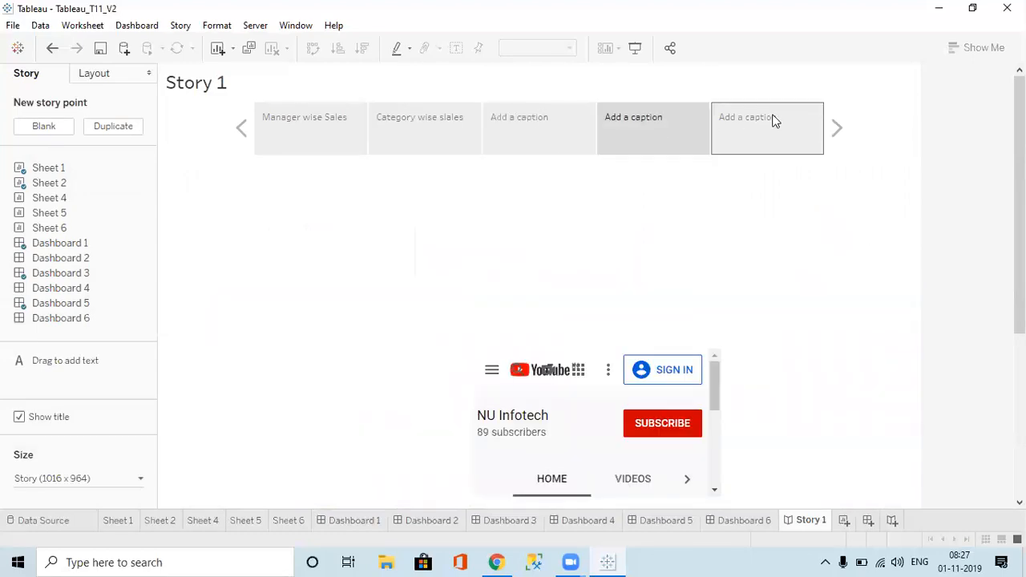
pyautogui.click(774, 120)
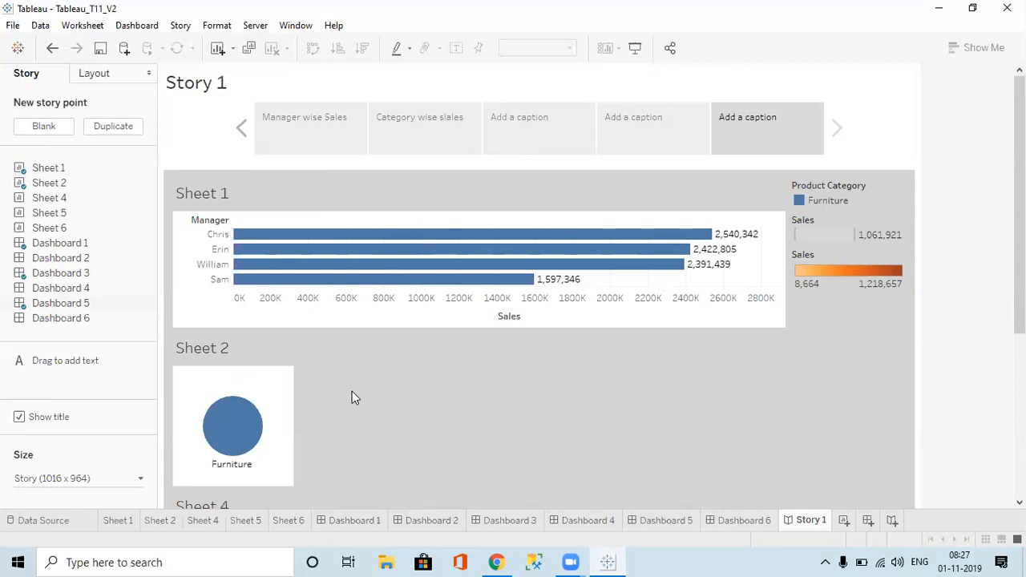
pyautogui.click(67, 481)
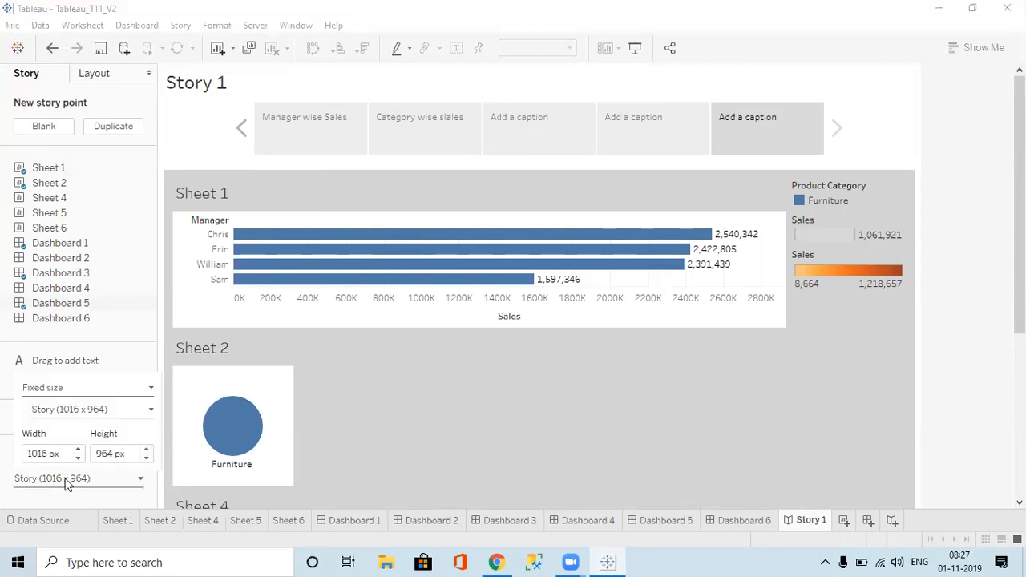
# Step: Set Story 1's size to Automatic
pyautogui.click(60, 386)
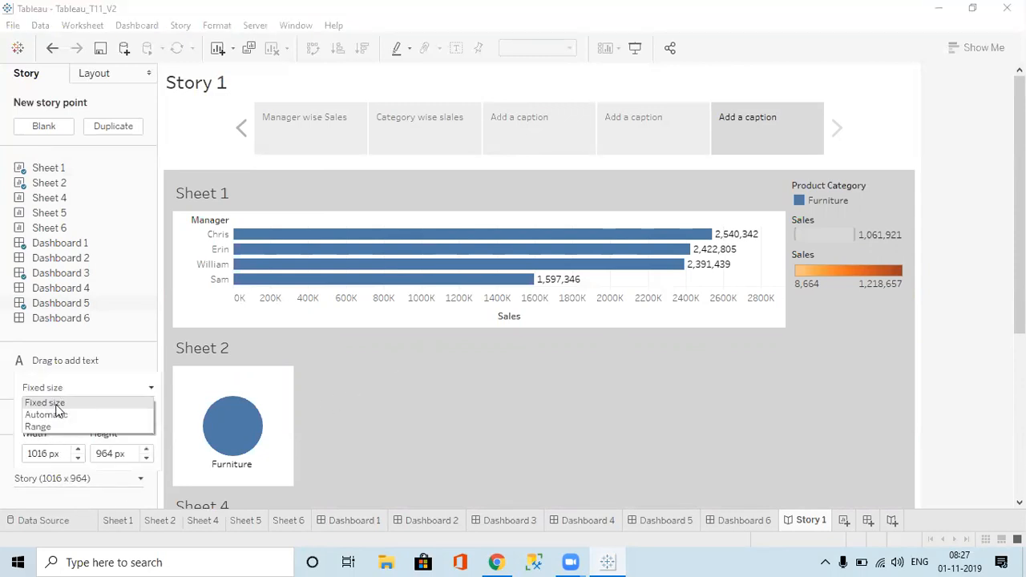
pyautogui.click(52, 415)
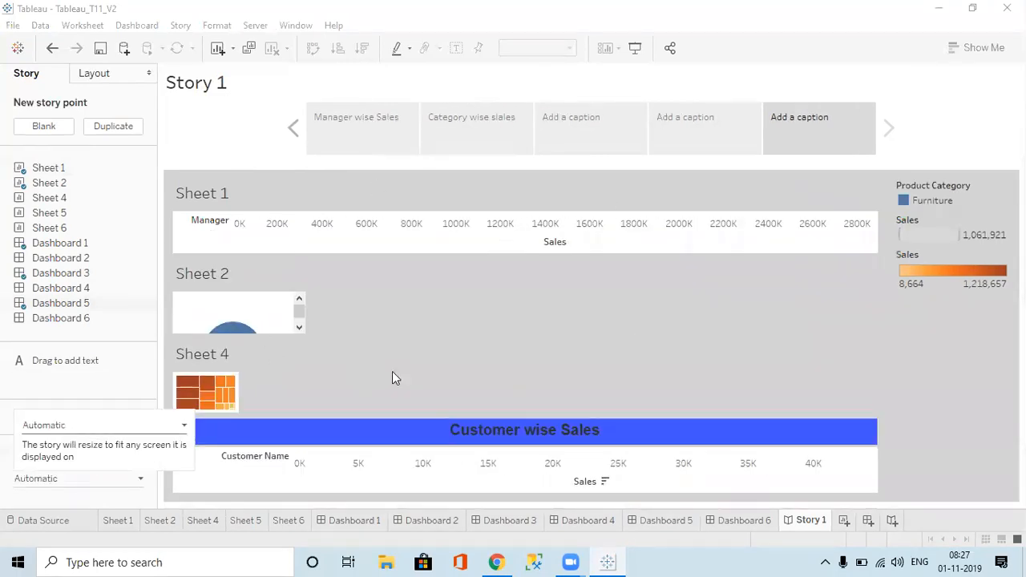
pyautogui.click(120, 340)
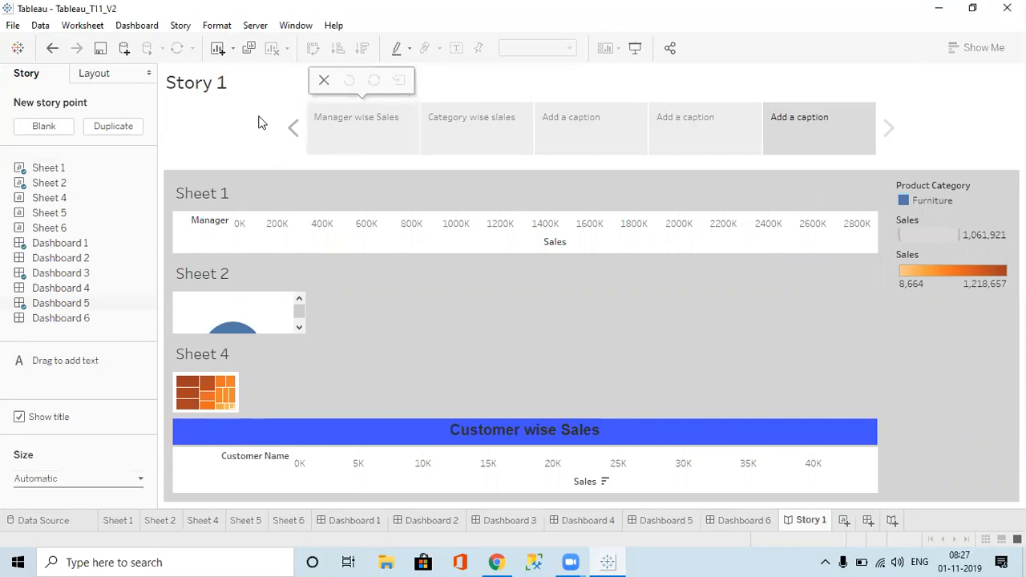
pyautogui.click(378, 134)
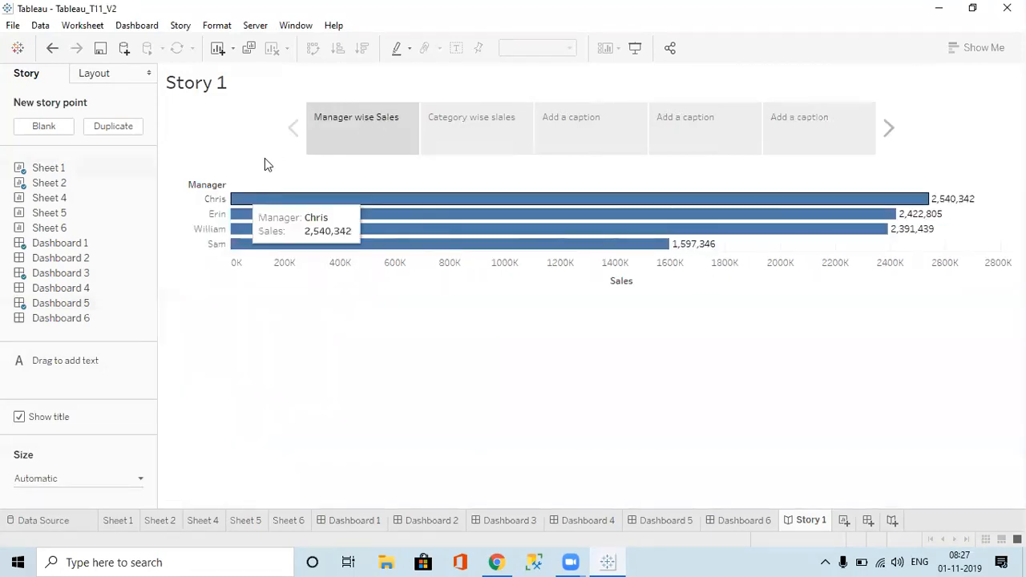
# Step: Try the Dots, Arrows only and Numbers navigator styles on the Layout tab
pyautogui.click(102, 78)
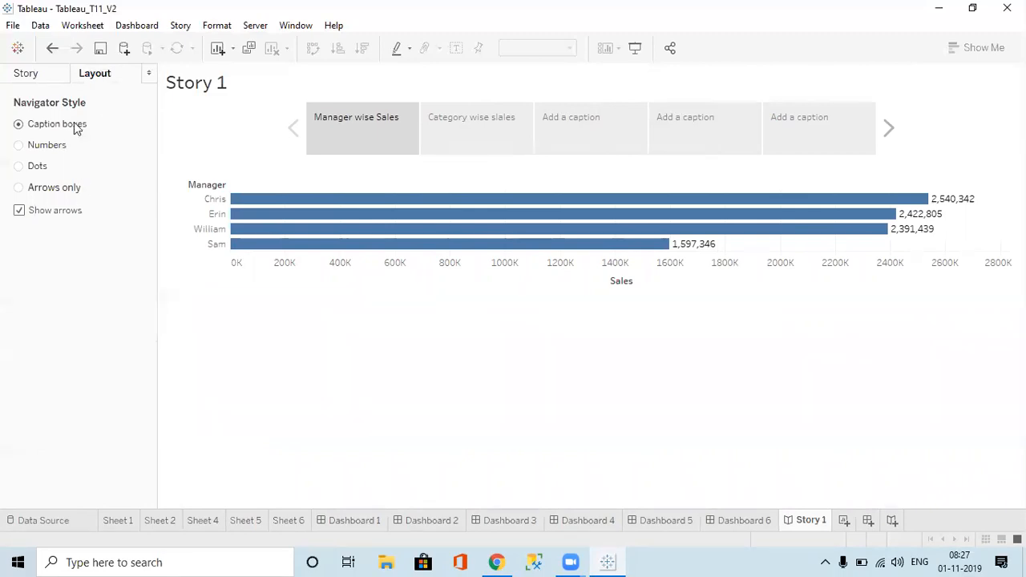
pyautogui.click(44, 167)
pyautogui.click(54, 190)
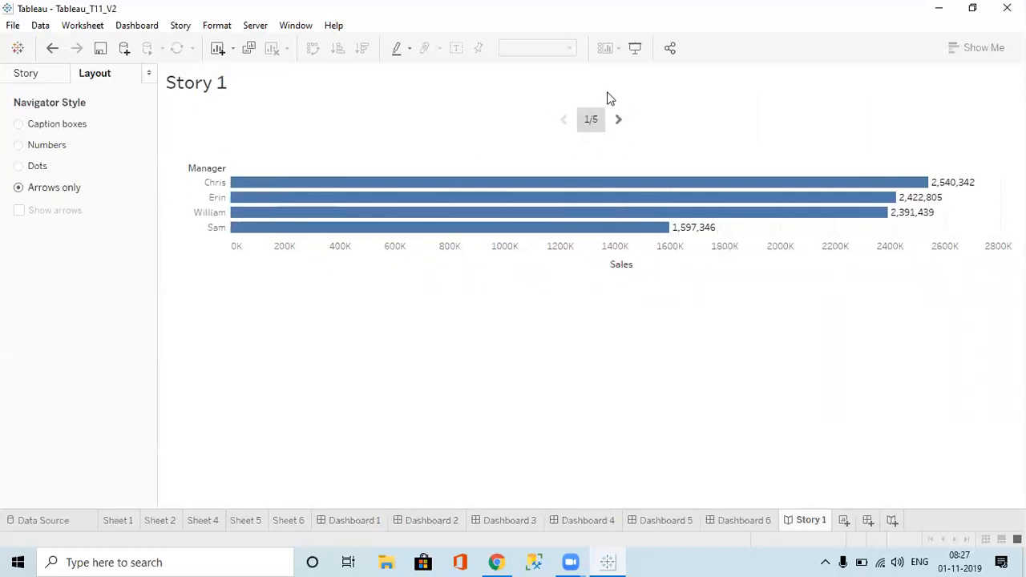
pyautogui.click(83, 124)
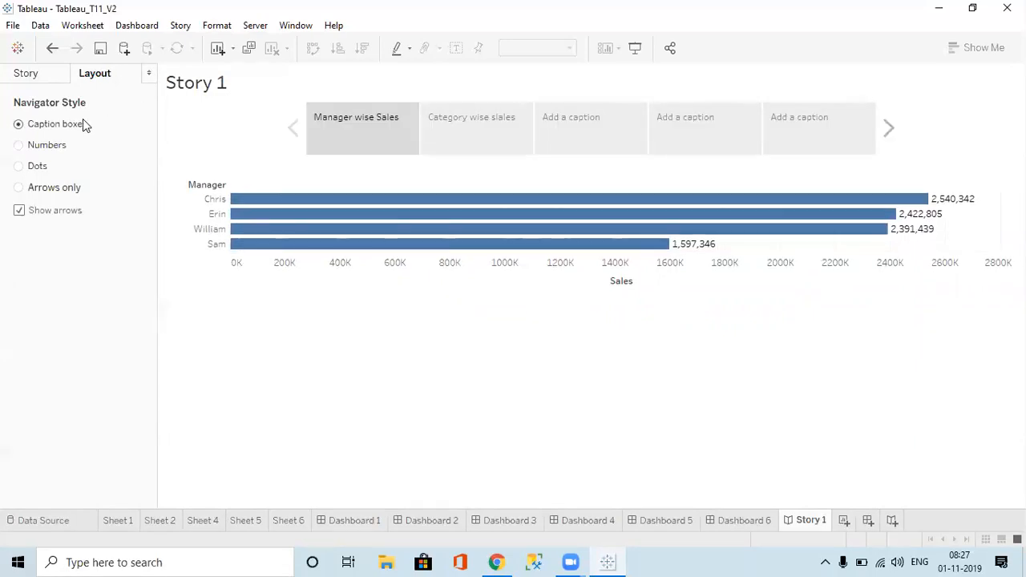
pyautogui.click(54, 147)
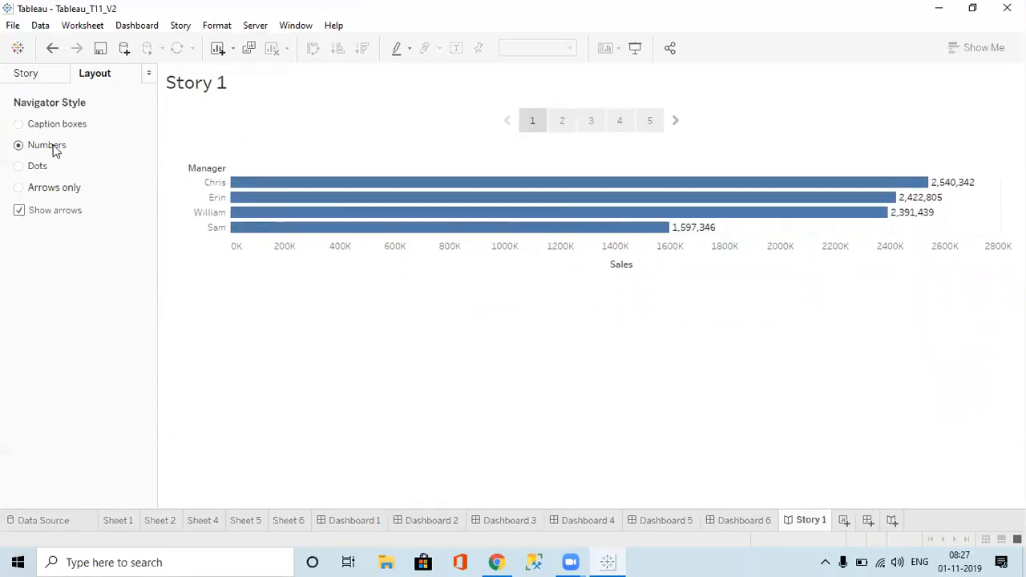
pyautogui.click(40, 166)
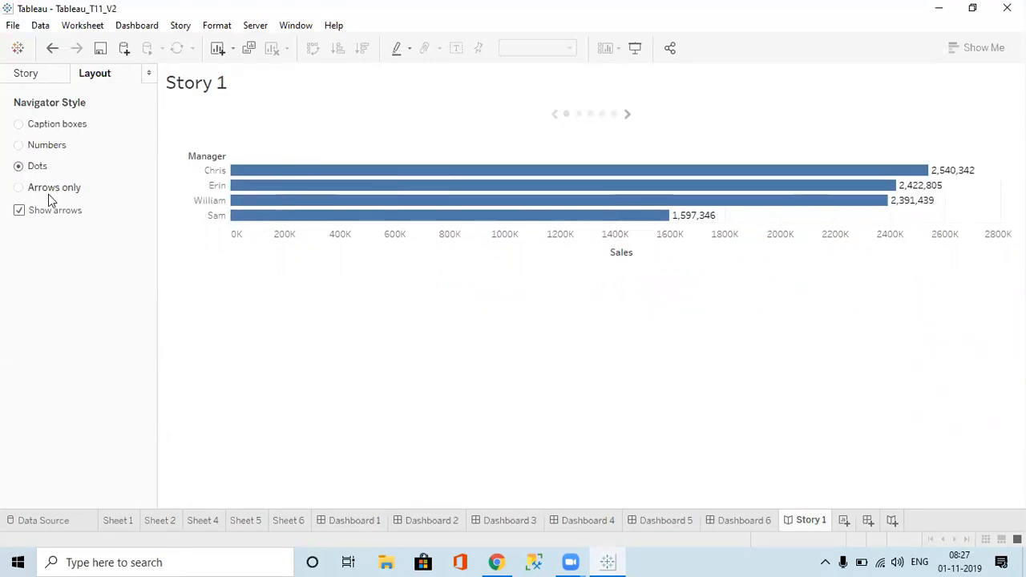
pyautogui.click(57, 191)
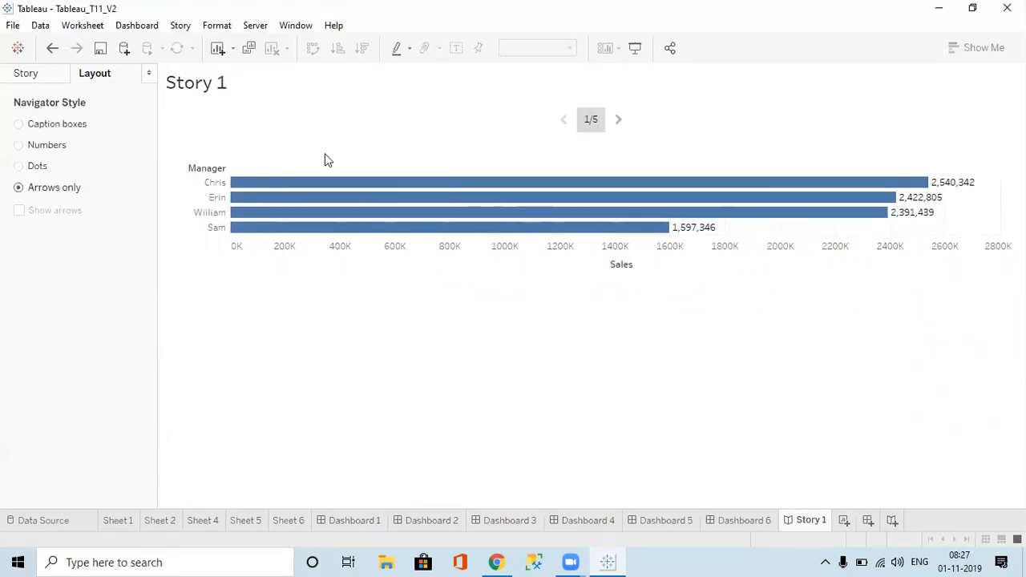
# Step: Step through points with the arrows, restore Caption boxes, and switch to Dashboard 3
pyautogui.click(613, 121)
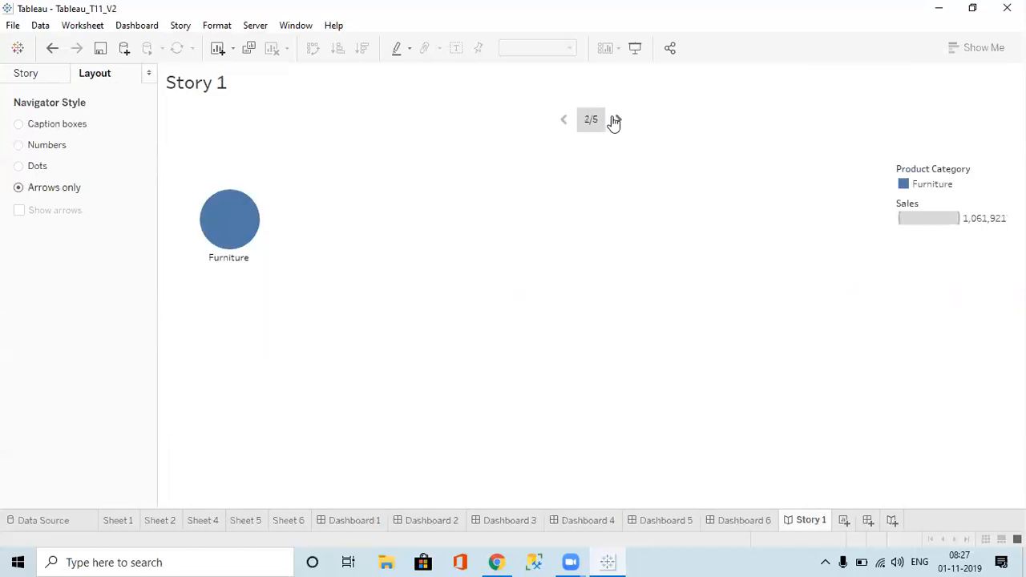
pyautogui.click(615, 121)
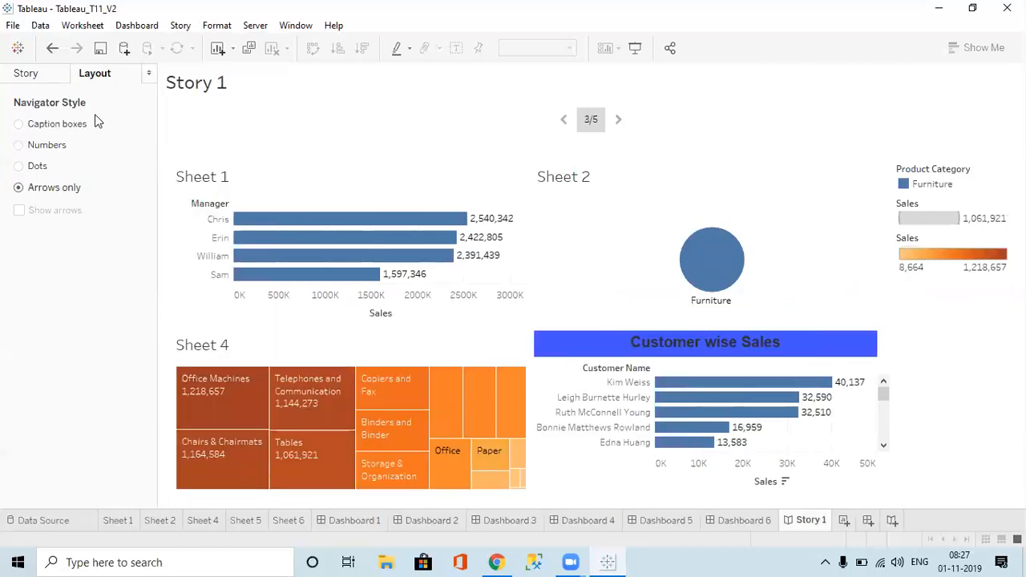
pyautogui.click(68, 125)
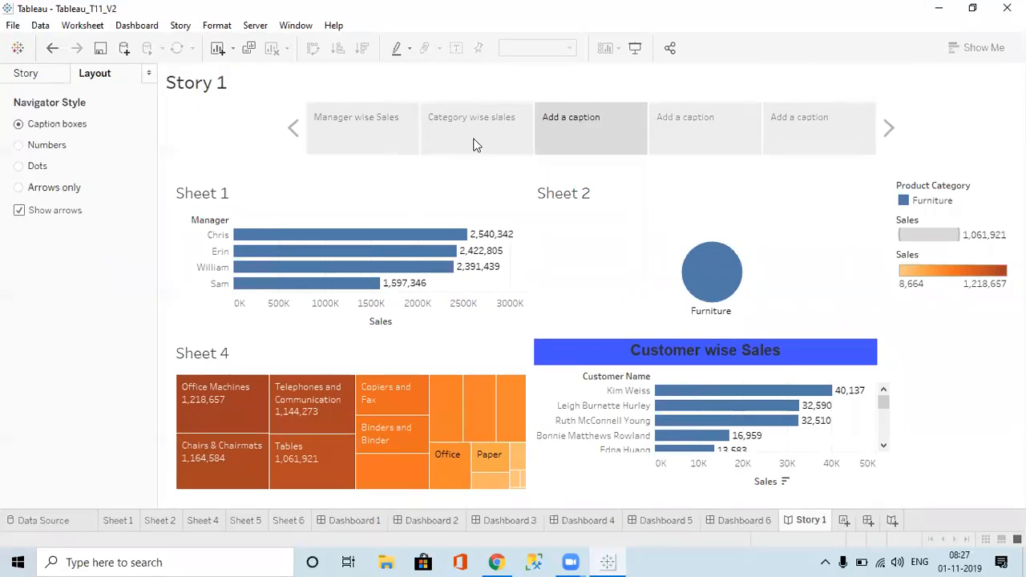
pyautogui.moveTo(760, 122)
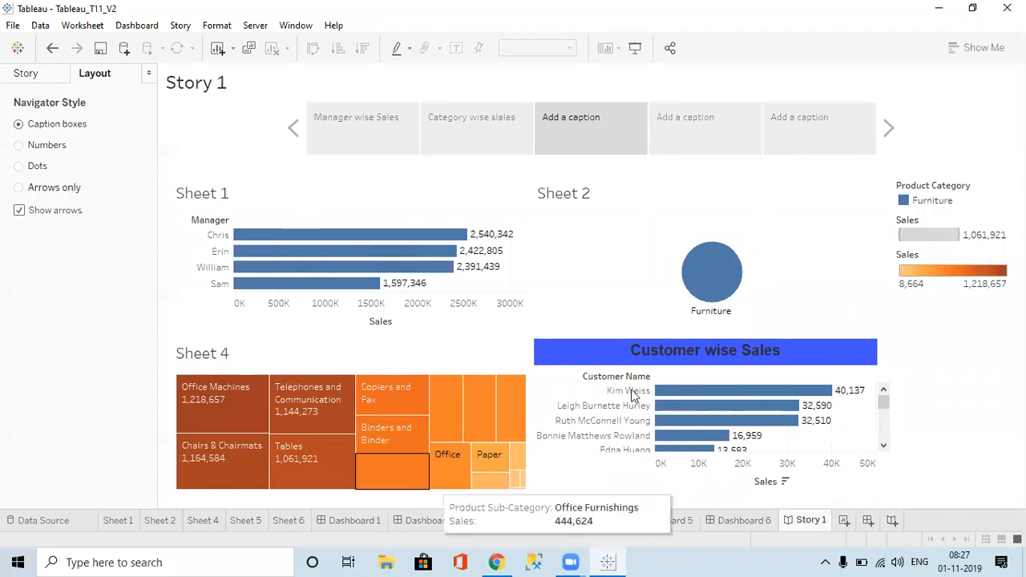
pyautogui.click(41, 74)
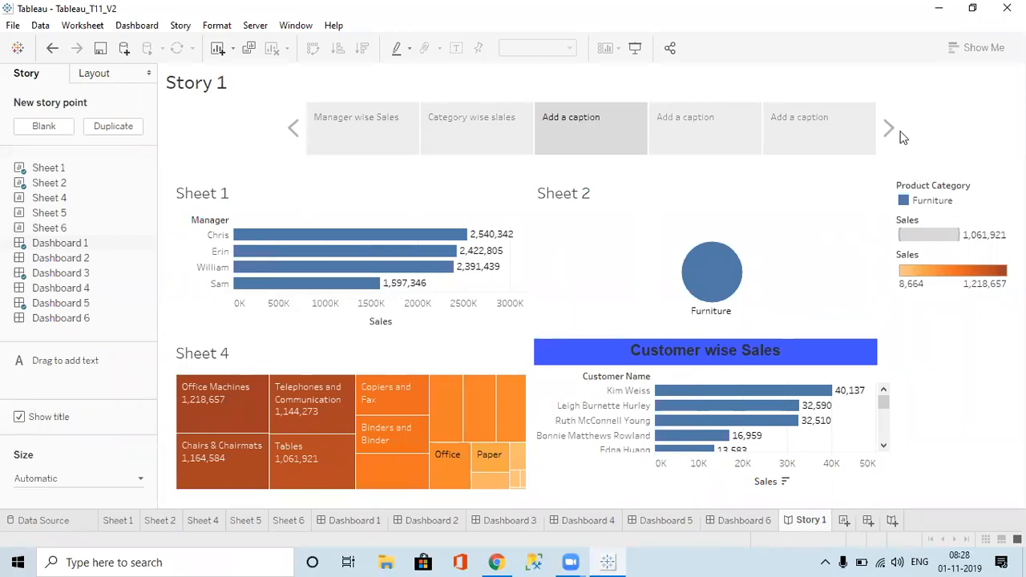
pyautogui.click(508, 520)
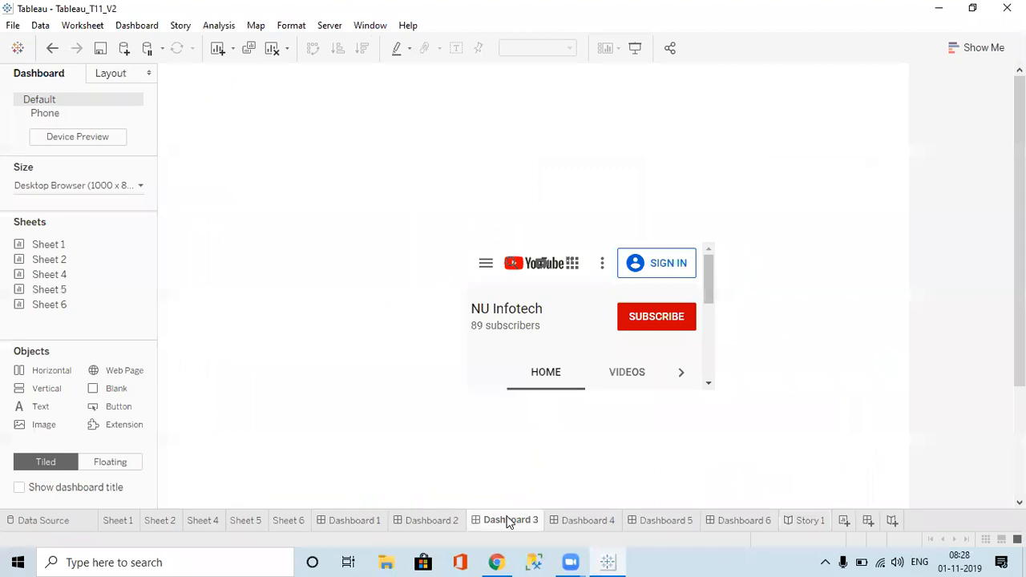
# Step: Return to Story 1 and show the Format Workbook pane
pyautogui.click(800, 525)
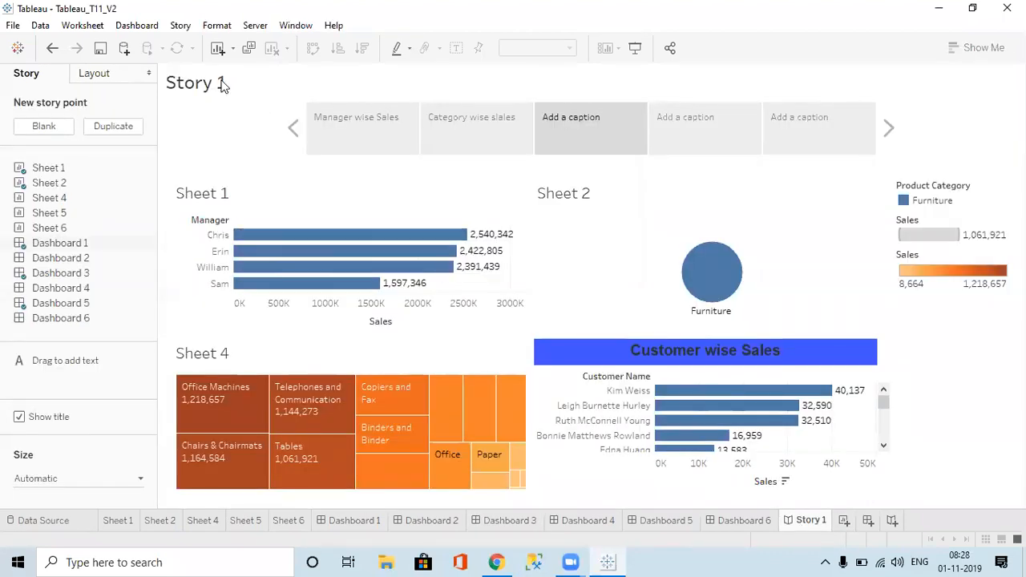
pyautogui.click(228, 29)
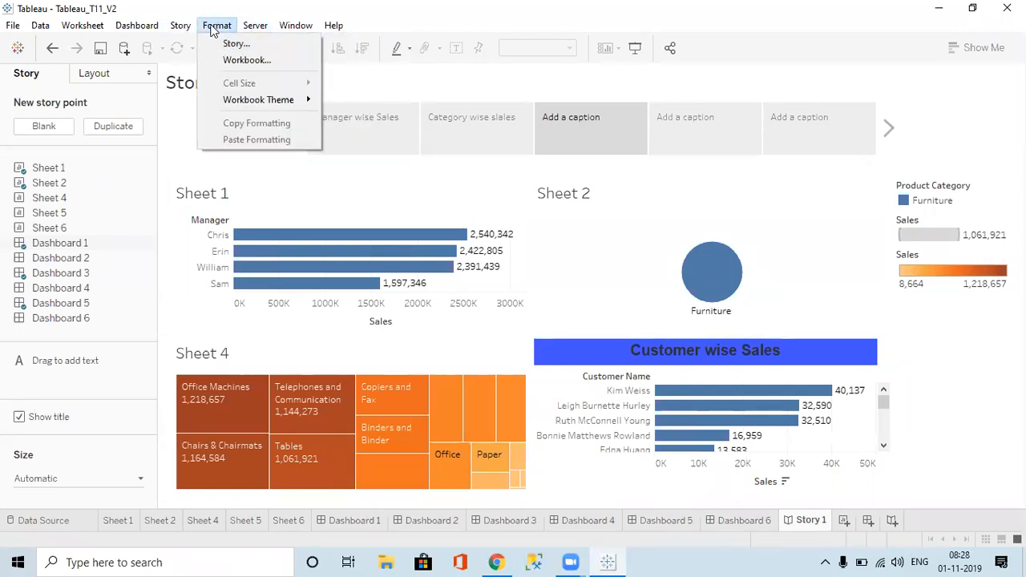
pyautogui.click(429, 80)
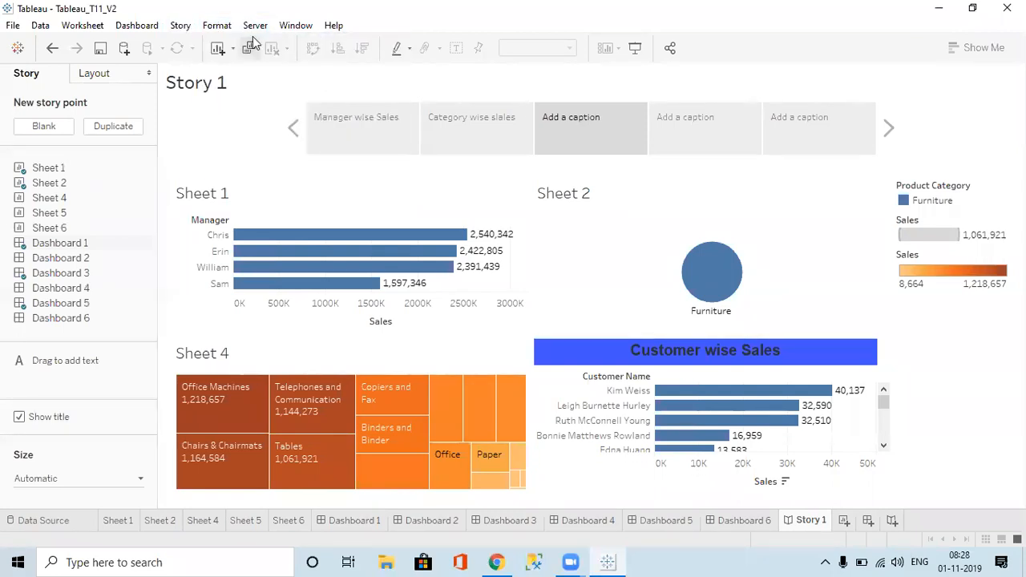
pyautogui.click(218, 27)
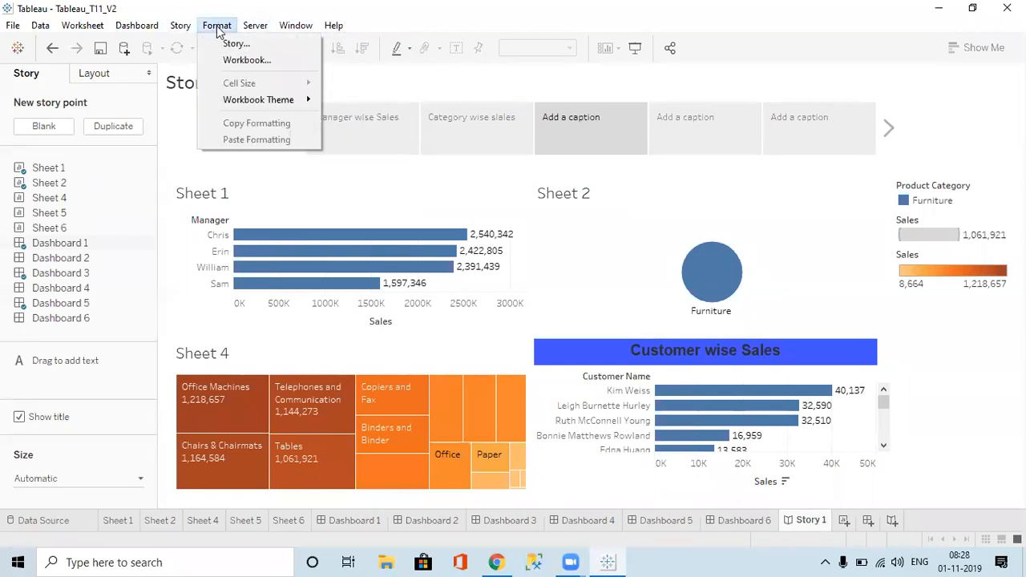
pyautogui.click(247, 60)
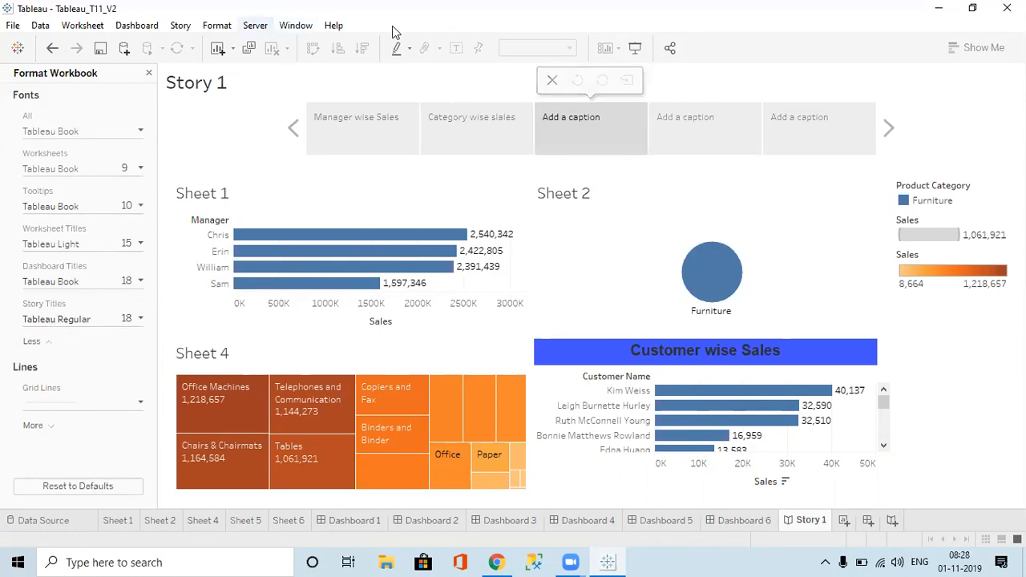
# Step: Apply the Classic workbook theme to Story 1
pyautogui.click(213, 27)
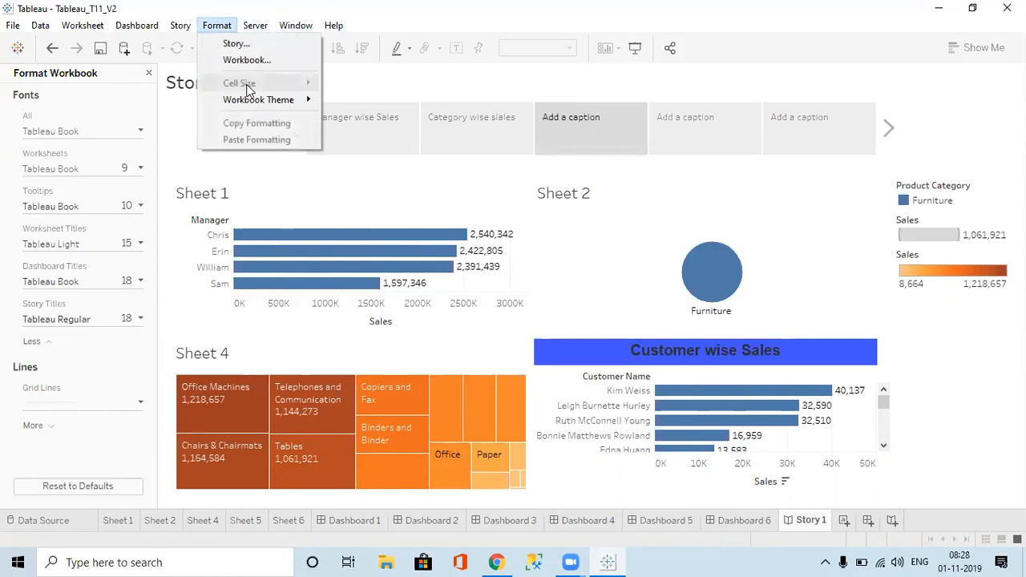
pyautogui.moveTo(308, 104)
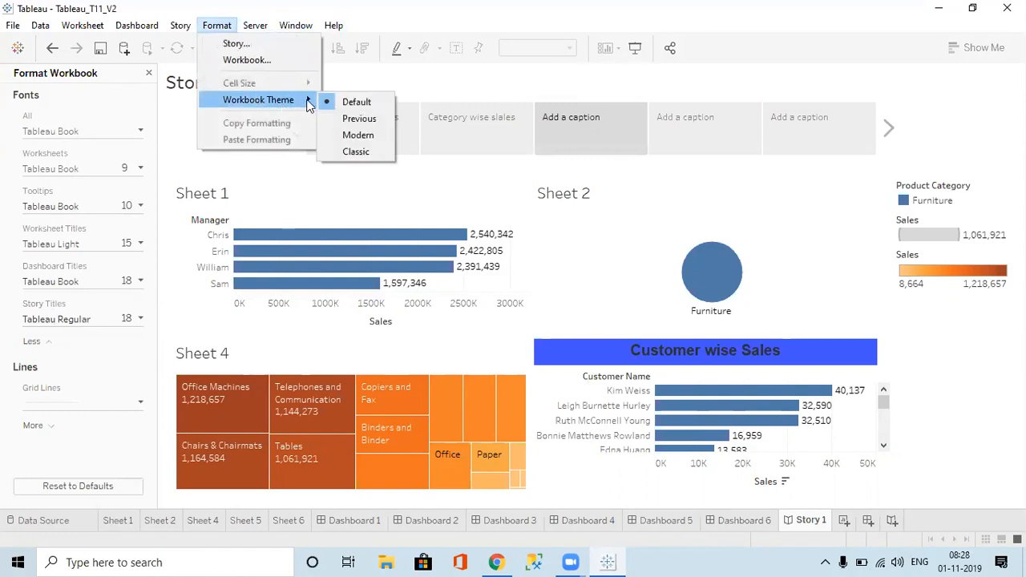
pyautogui.click(356, 135)
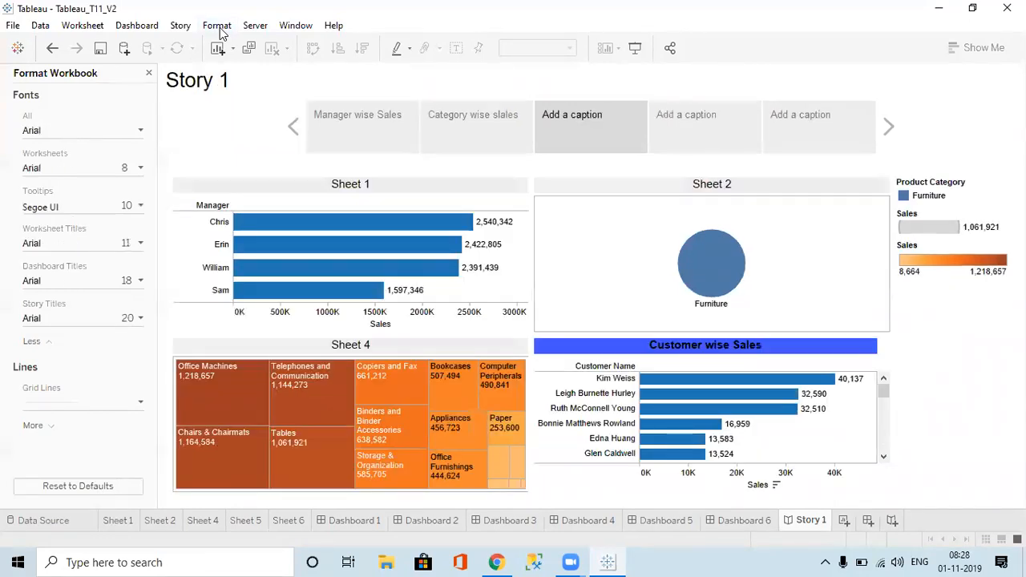
pyautogui.click(221, 30)
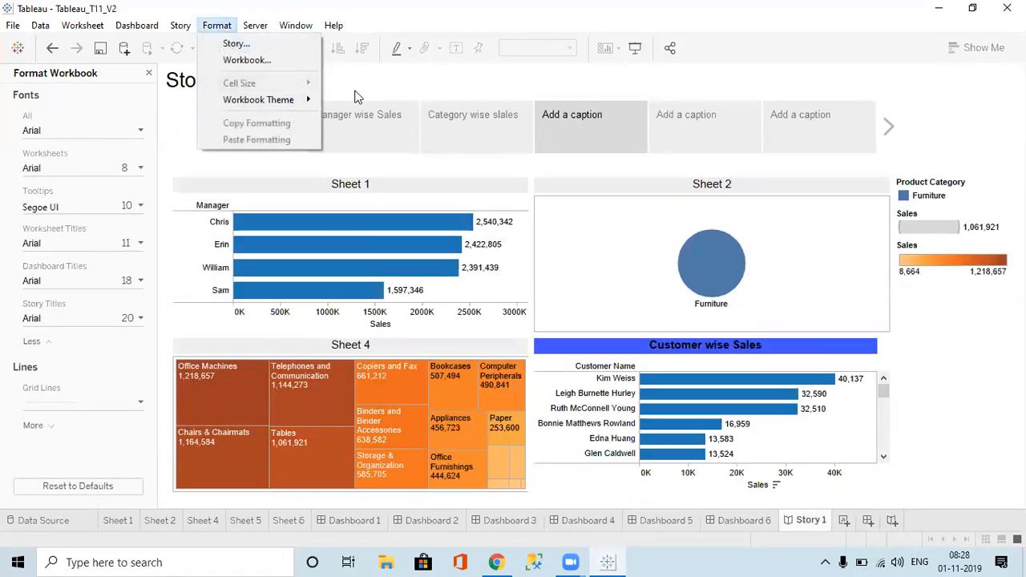
pyautogui.click(359, 98)
pyautogui.click(255, 25)
# Step: Begin a server sign-in and choose Tableau Online as the server
pyautogui.moveTo(296, 25)
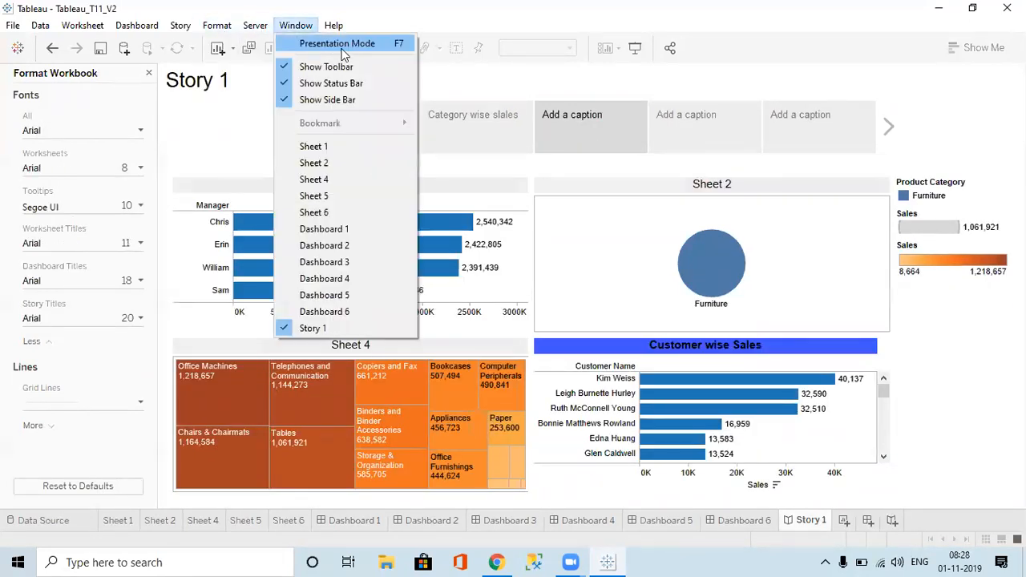
pyautogui.moveTo(255, 25)
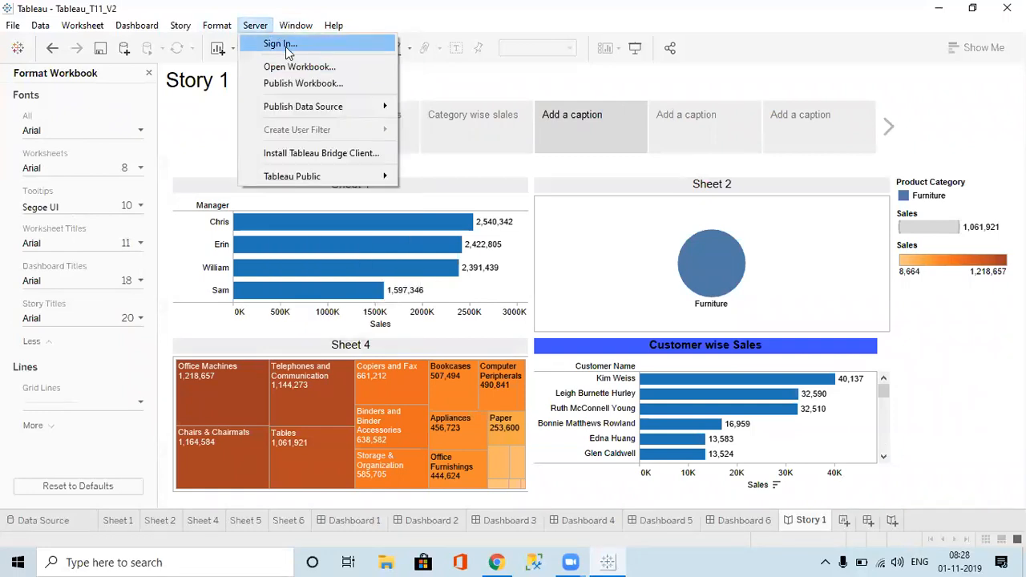
pyautogui.click(286, 46)
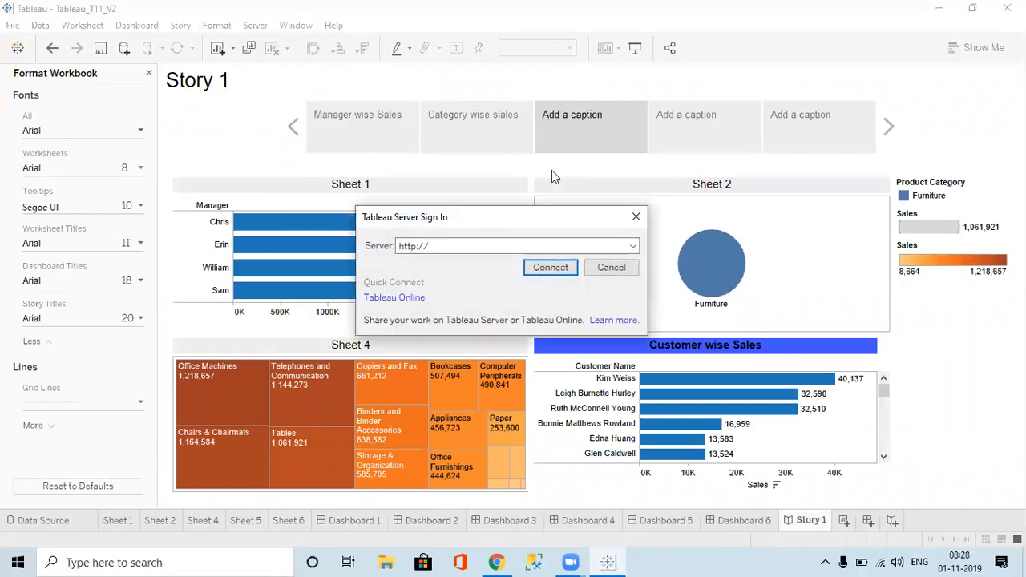
pyautogui.click(418, 299)
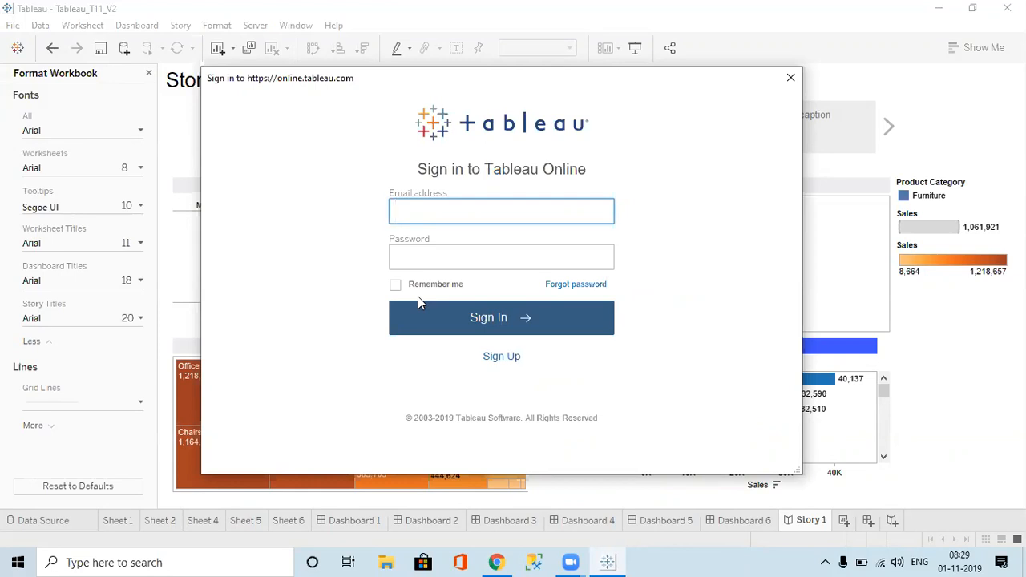
pyautogui.click(436, 61)
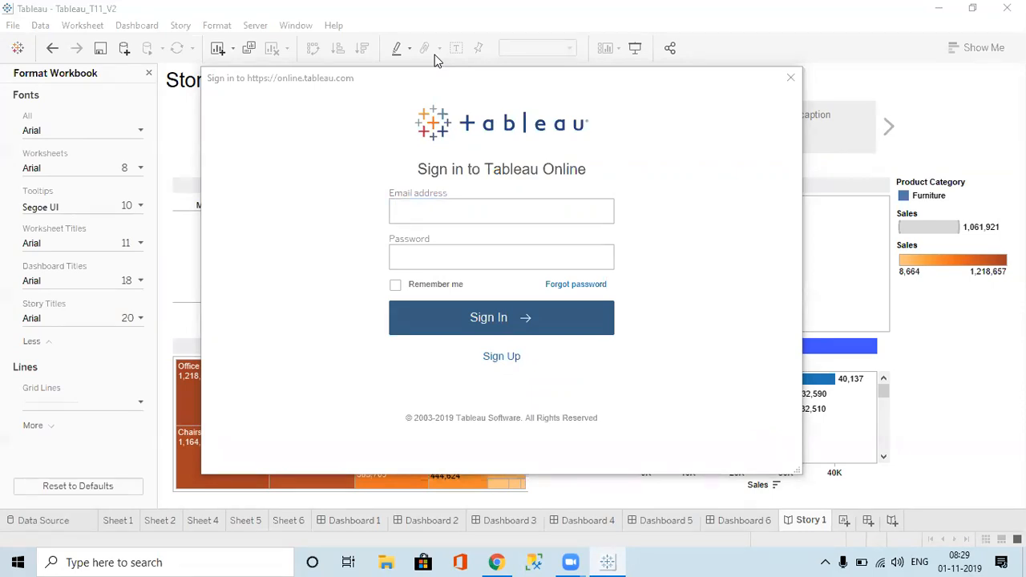
# Step: Paste the account e-mail into the sign-in form and move to the password field
pyautogui.moveTo(303, 167)
pyautogui.mouseDown()
pyautogui.moveTo(586, 171)
pyautogui.moveTo(562, 171)
pyautogui.mouseUp()
pyautogui.click(354, 172)
pyautogui.click(502, 210)
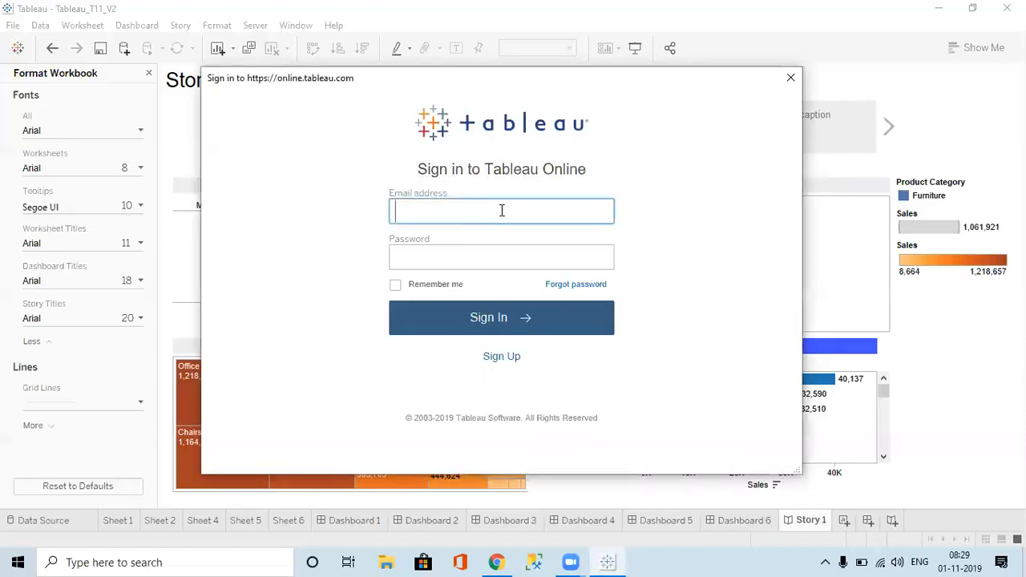
pyautogui.hotkey('ctrl', 'v')
pyautogui.click(481, 246)
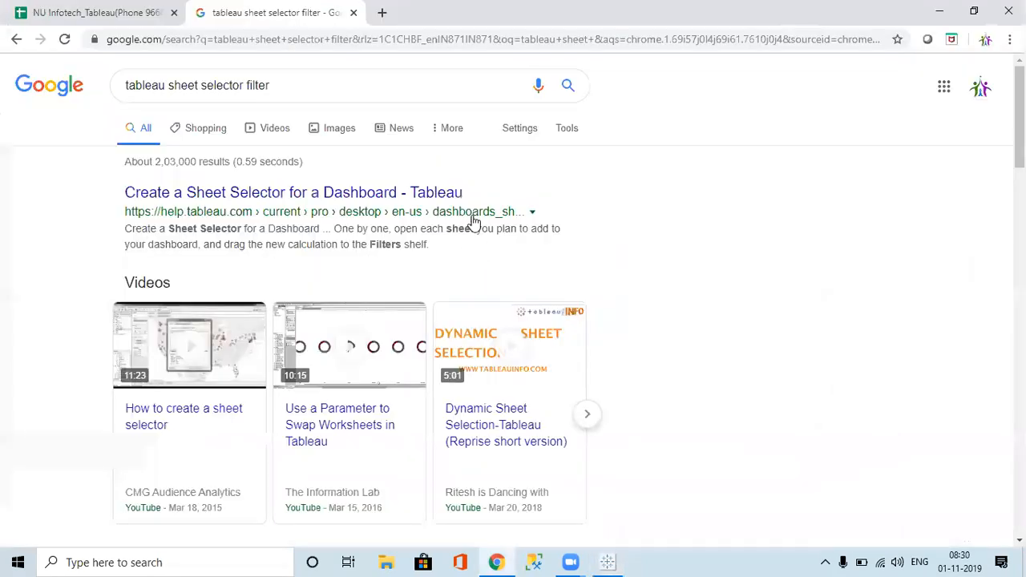
# Step: Cycle windows with Alt+Tab to get back to Tableau's sign-in form
pyautogui.hotkey('alt', 'Tab')
pyautogui.hotkey('alt', 'Tab')
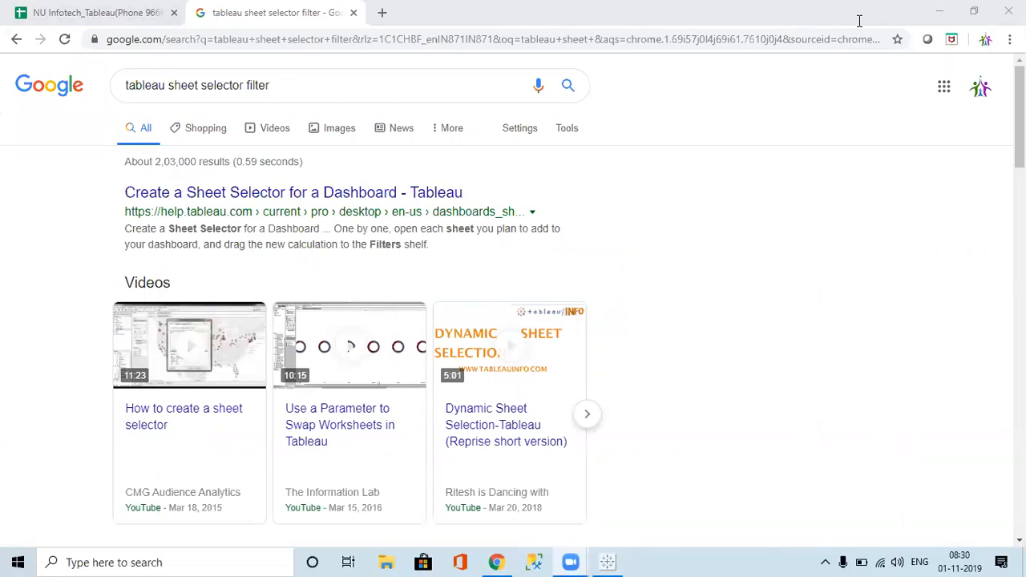
pyautogui.hotkey('alt', 'Tab')
pyautogui.hotkey('alt', 'Tab')
pyautogui.hotkey('alt', 'Tab')
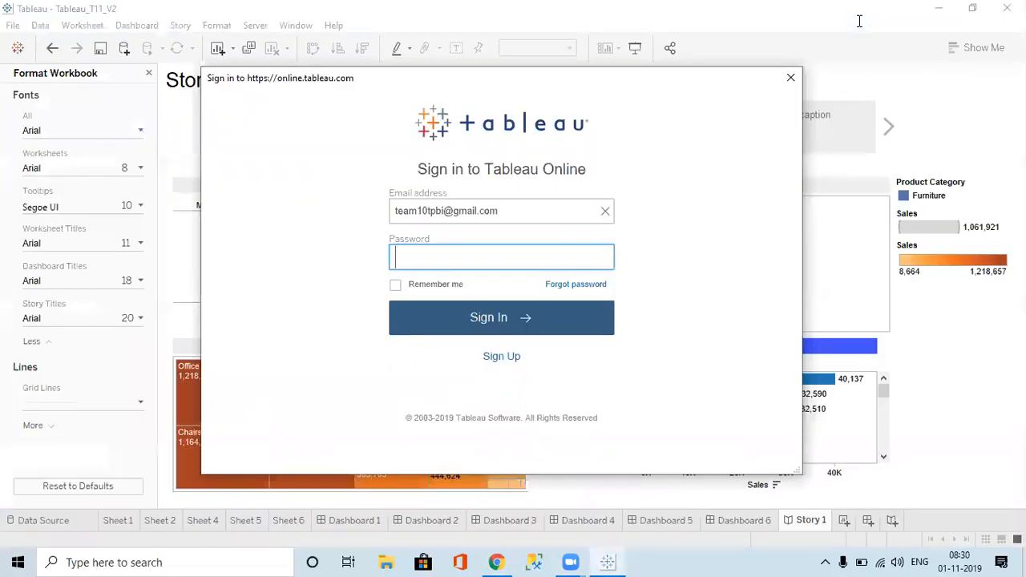
# Step: Enter the account password with Remember me ticked, sign in, and cancel the extra server prompt
pyautogui.click(407, 125)
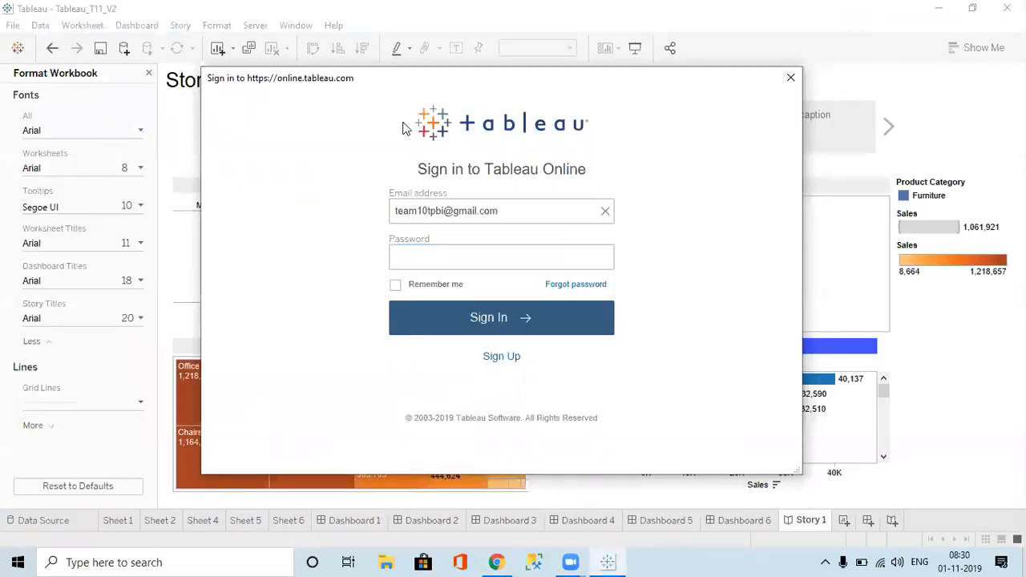
pyautogui.click(464, 256)
pyautogui.hotkey('ctrl', 'v')
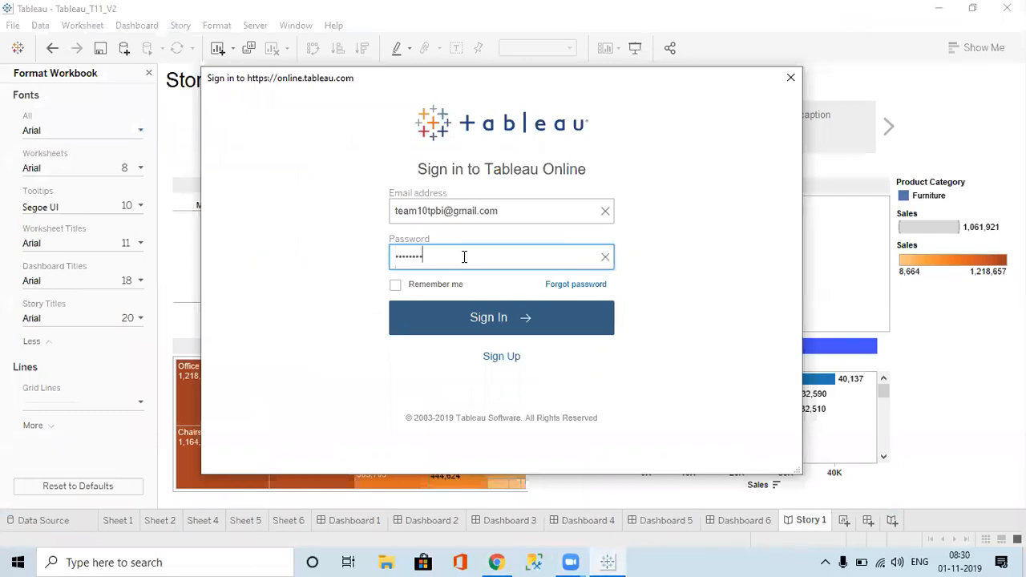
pyautogui.click(395, 286)
pyautogui.click(502, 330)
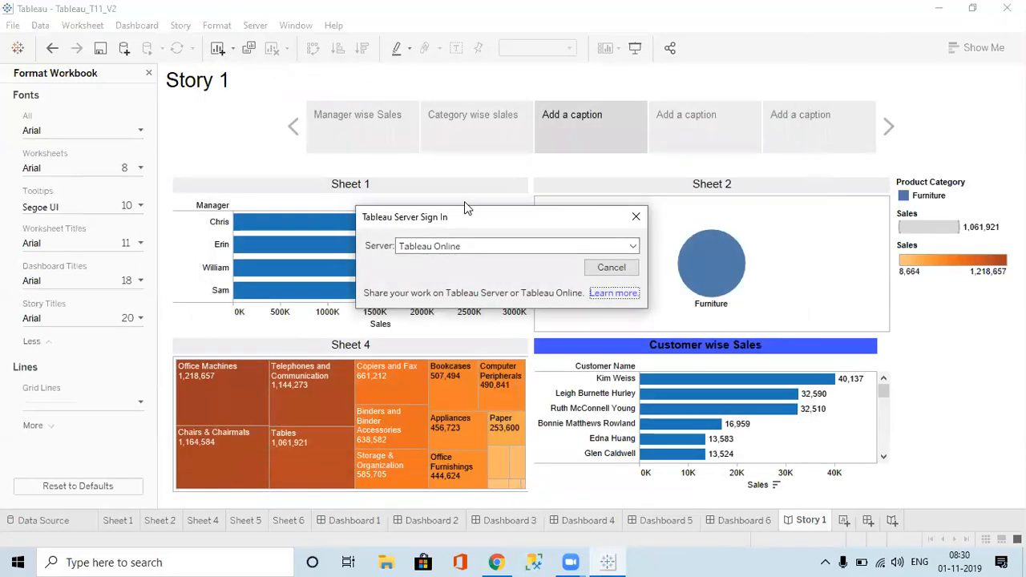
pyautogui.click(590, 270)
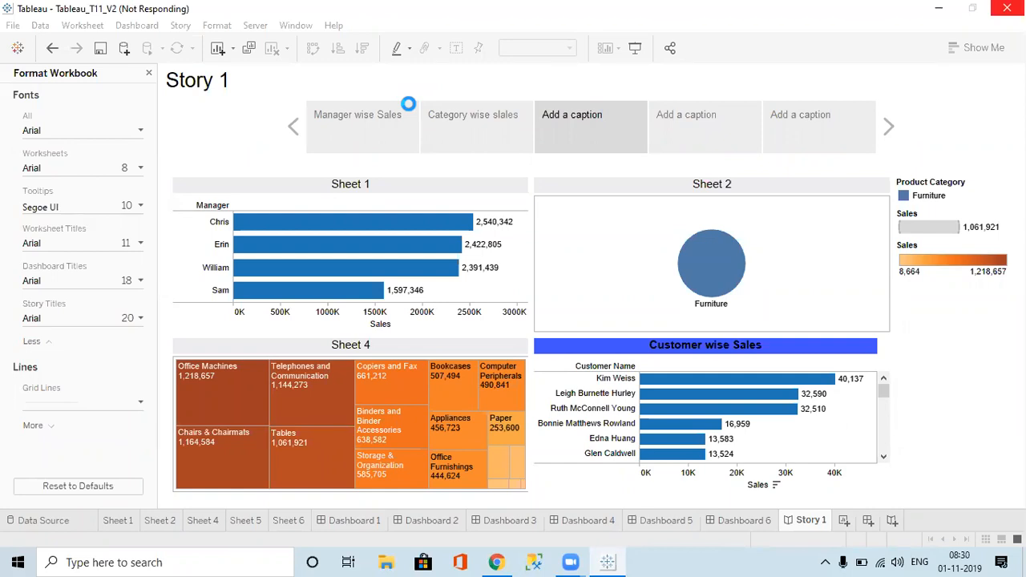
pyautogui.click(254, 27)
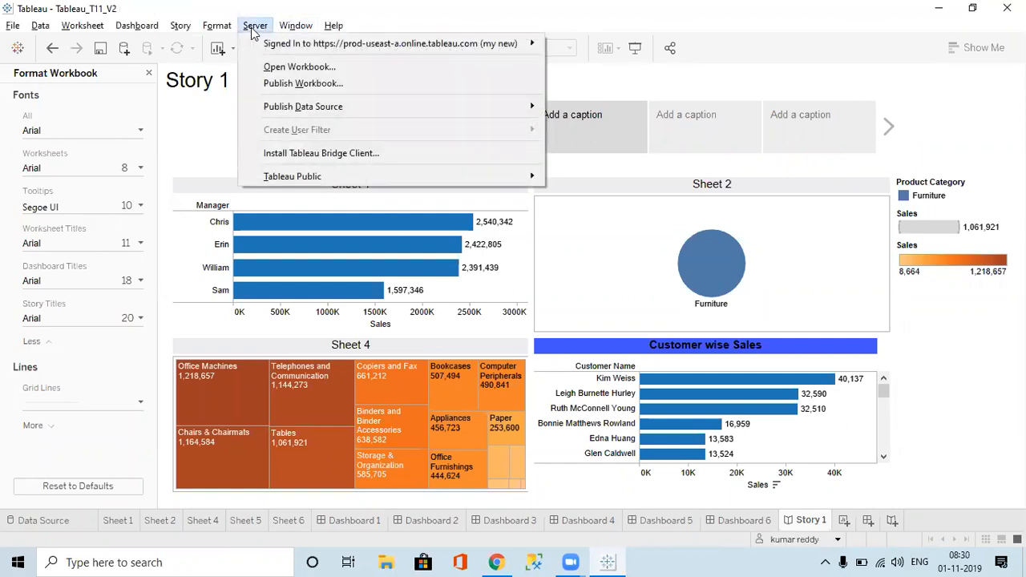
pyautogui.moveTo(313, 47)
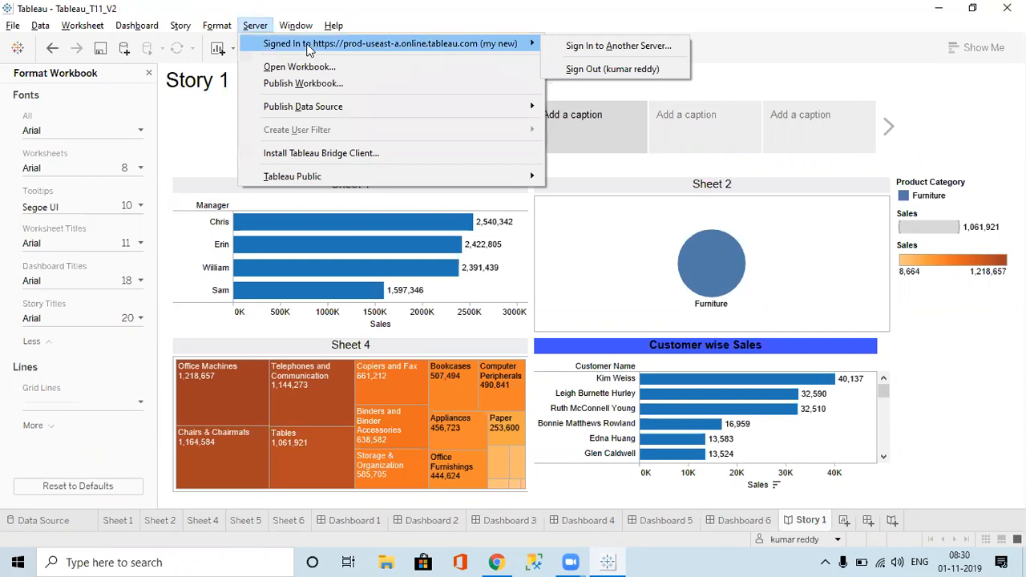
pyautogui.moveTo(337, 178)
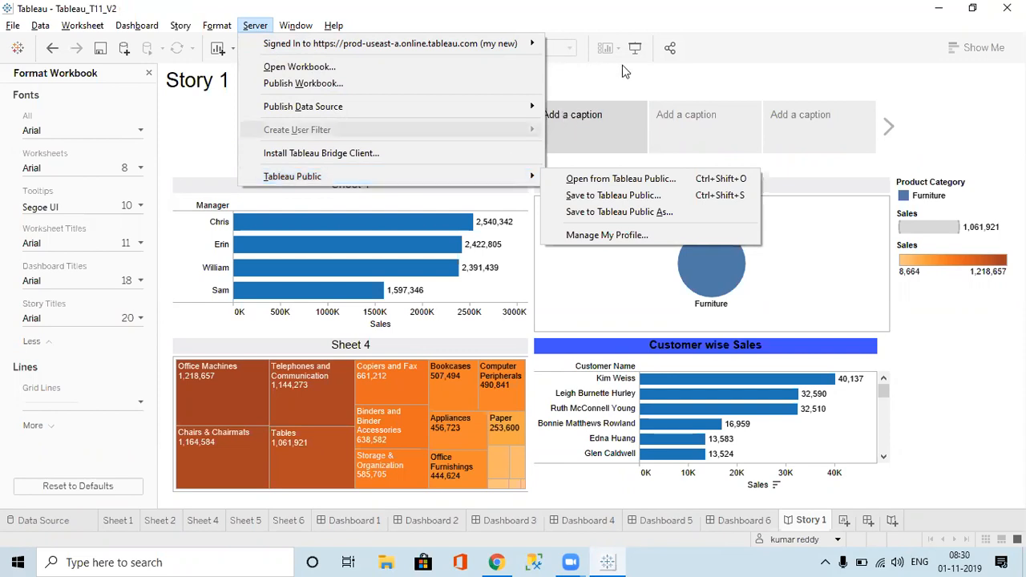
pyautogui.click(641, 74)
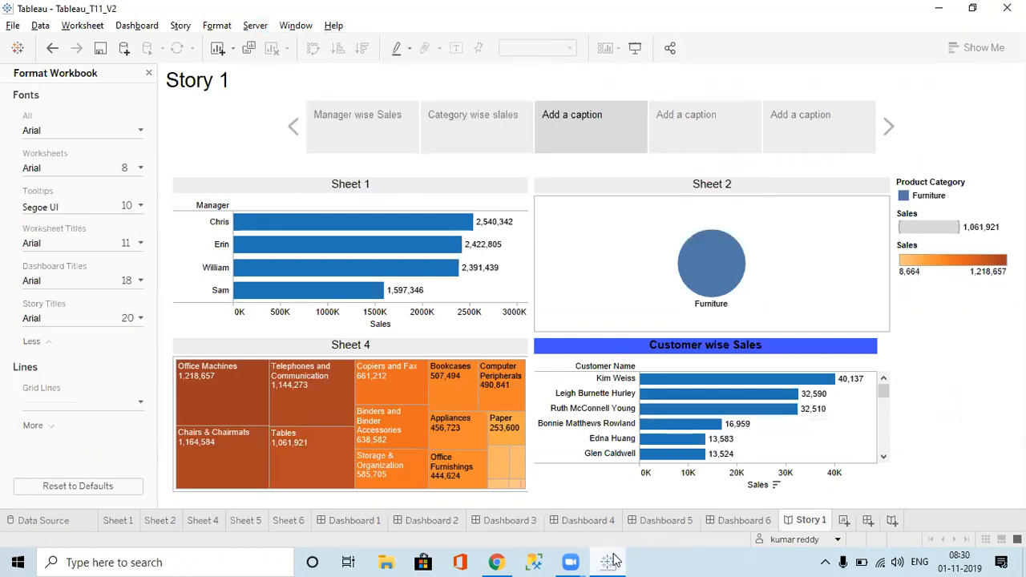
pyautogui.click(254, 25)
pyautogui.moveTo(296, 25)
pyautogui.moveTo(255, 25)
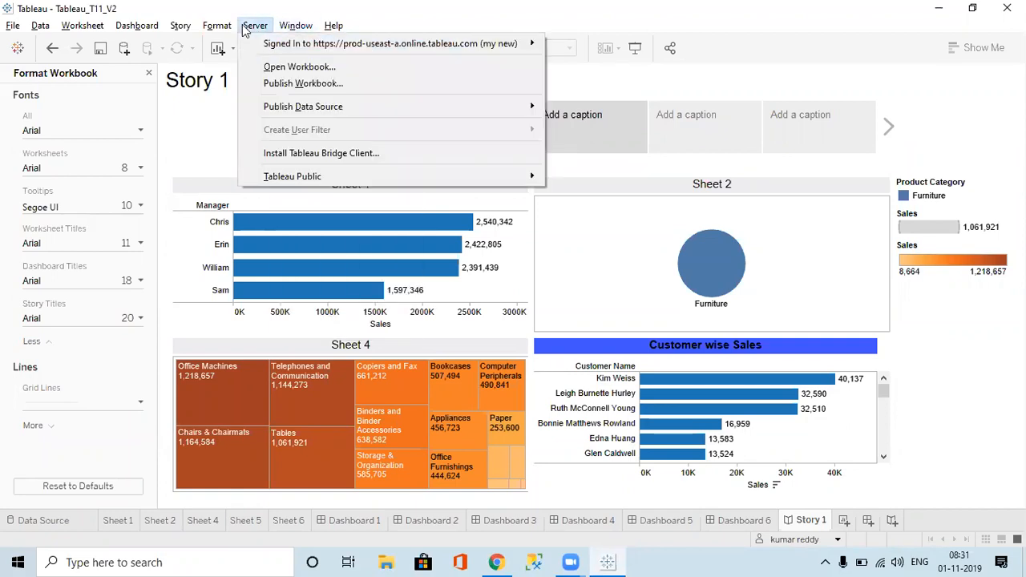
# Step: Publish Tableau_T11_V2 to the Default project on Tableau Online
pyautogui.click(292, 85)
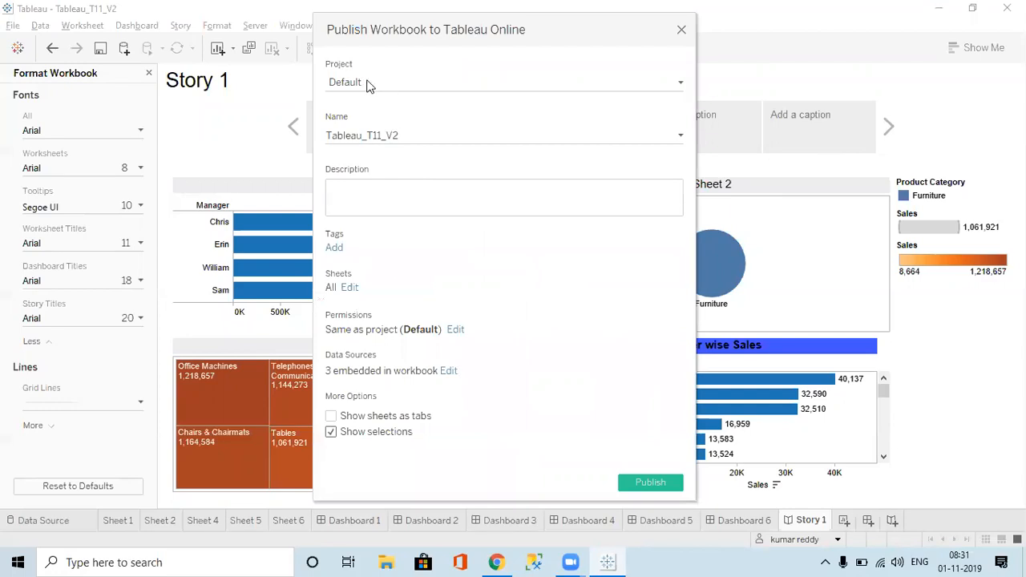
pyautogui.click(634, 480)
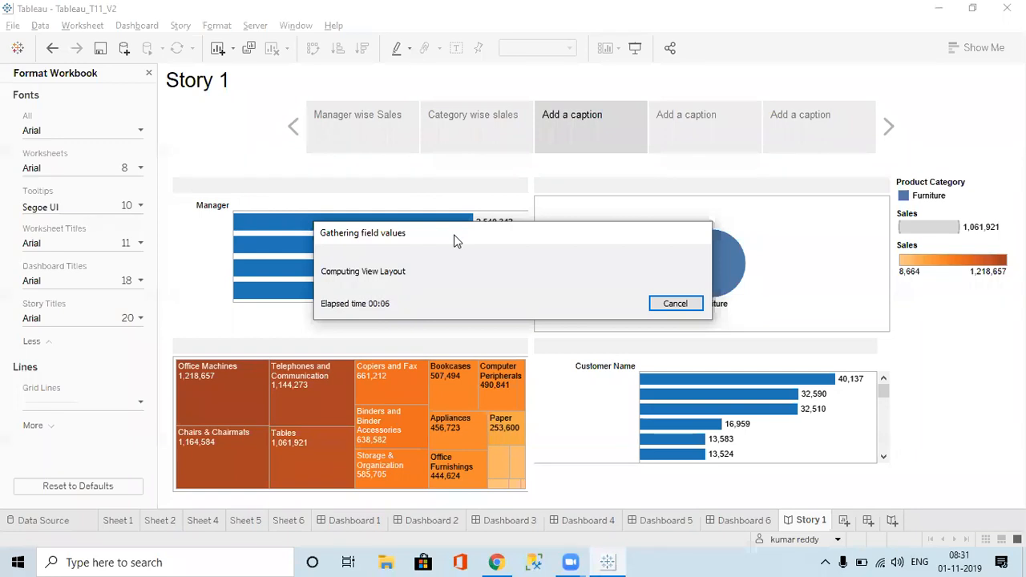
pyautogui.click(496, 562)
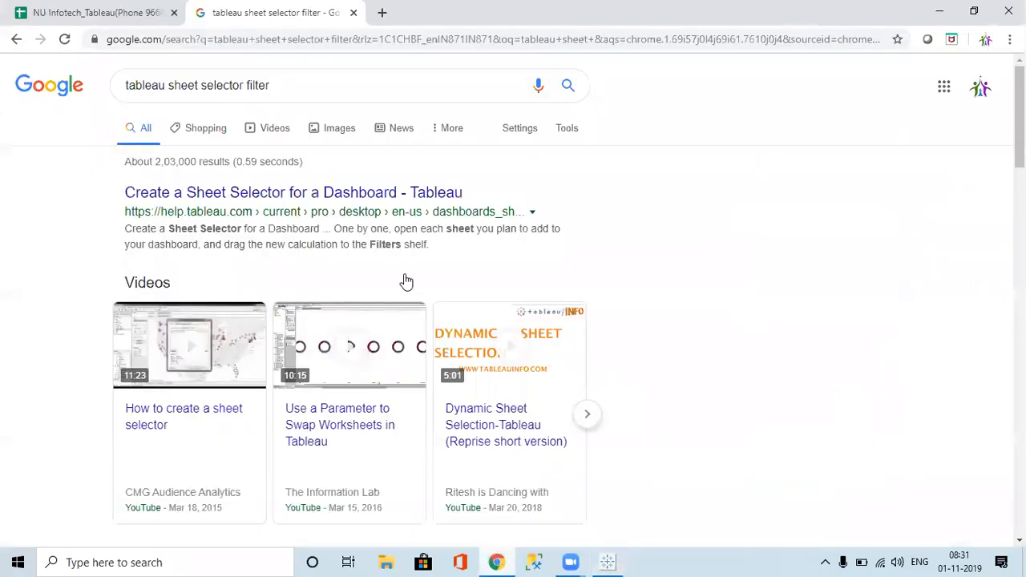
# Step: Search Google for 'tableau online' and open the Tableau Online login page
pyautogui.click(288, 39)
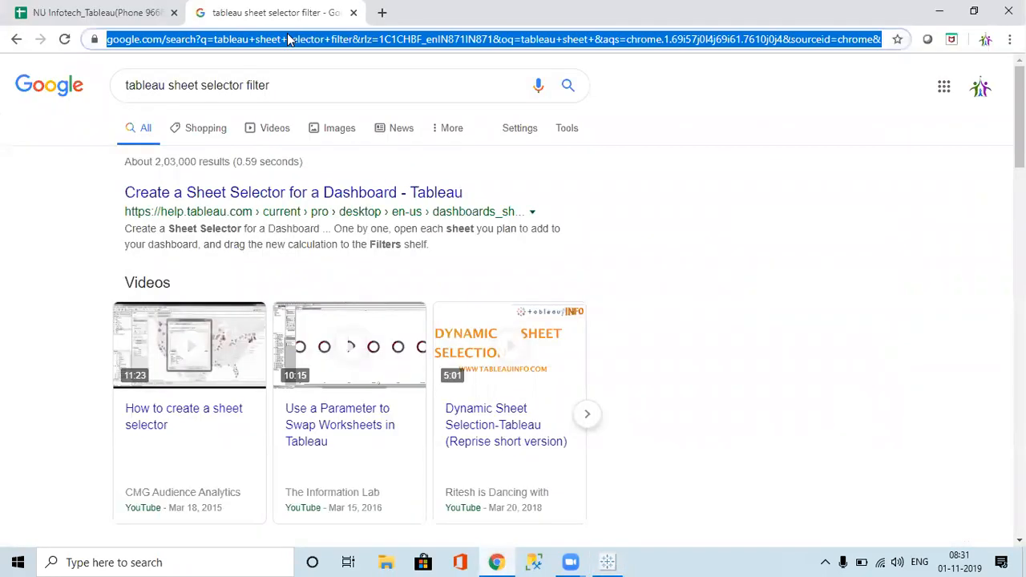
pyautogui.write('tablea')
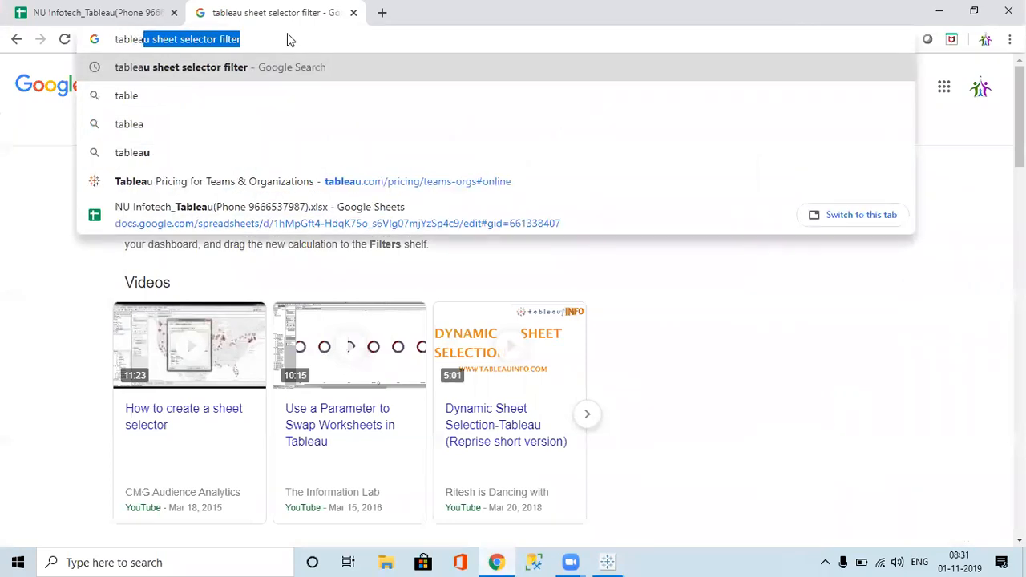
pyautogui.write('u online')
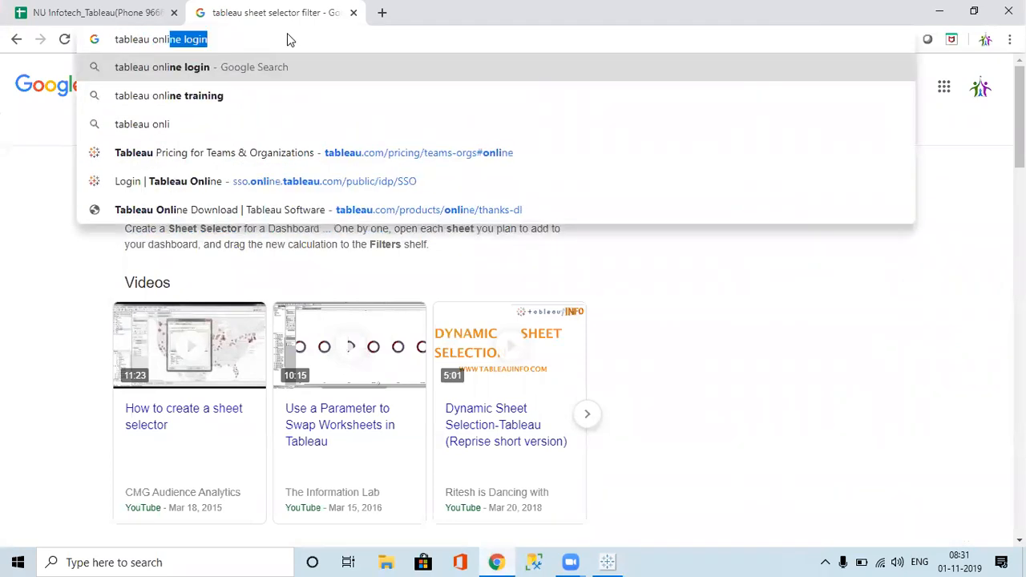
pyautogui.press('Return')
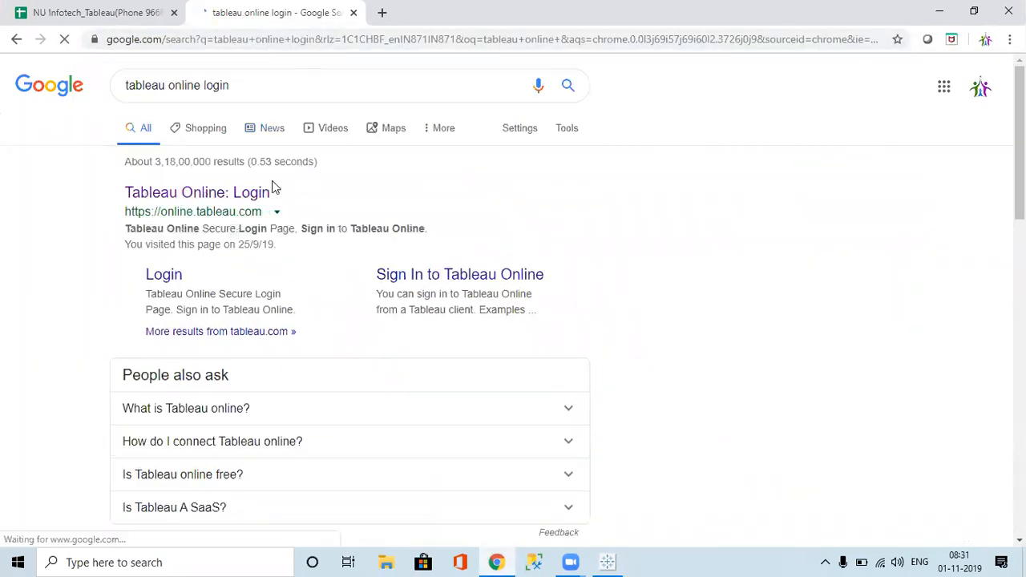
pyautogui.click(271, 191)
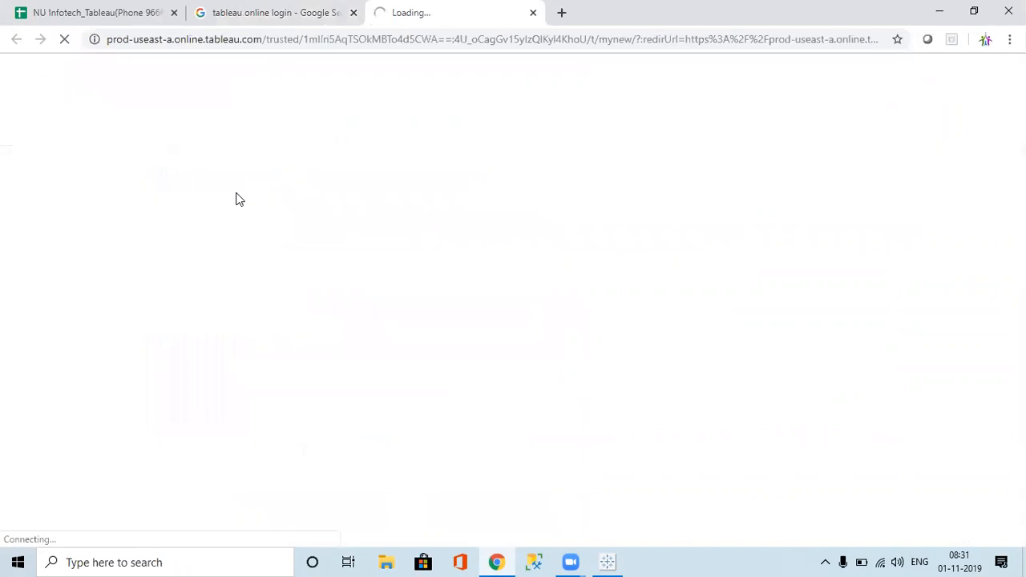
pyautogui.click(319, 29)
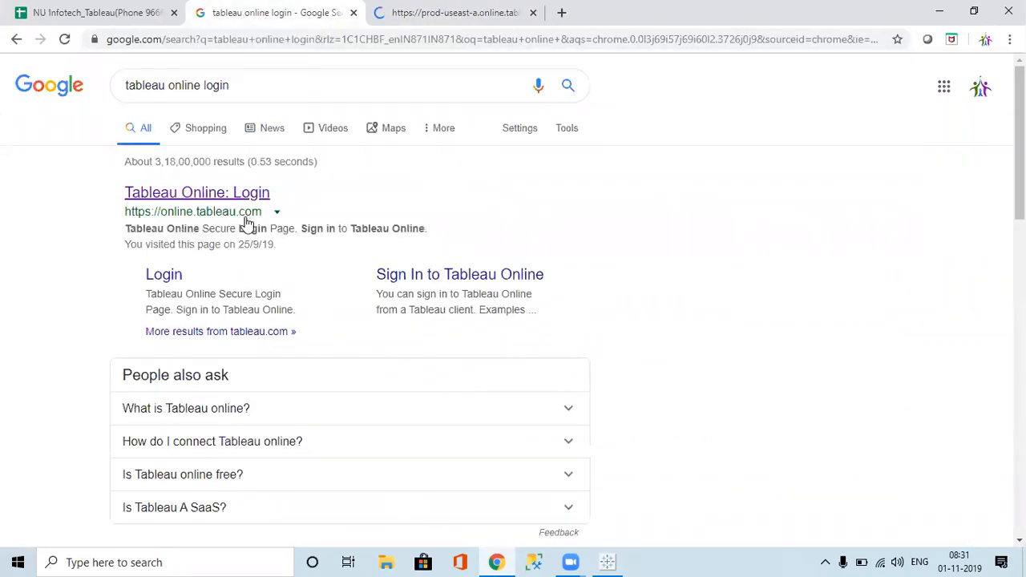
pyautogui.click(243, 191)
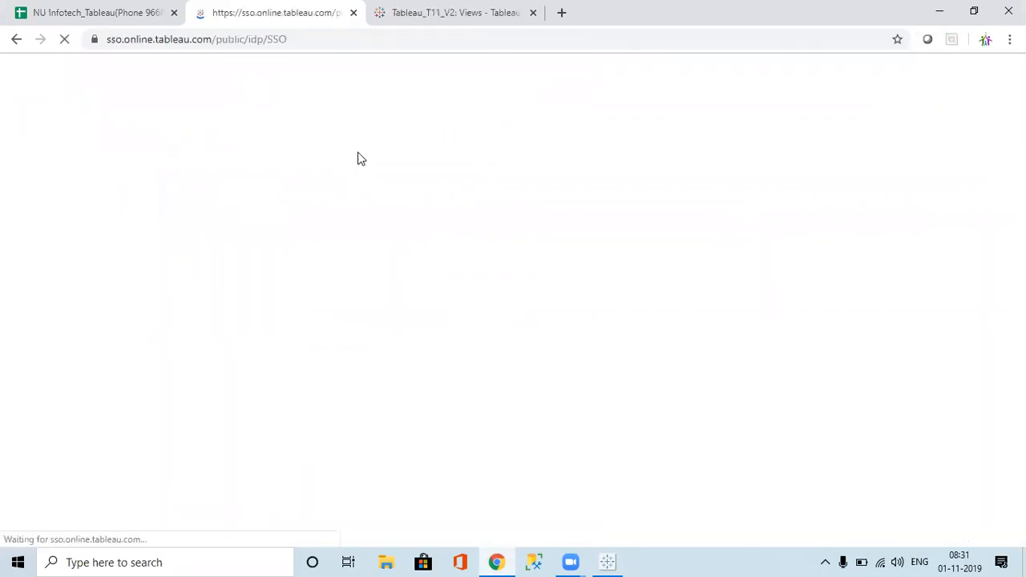
# Step: Sign in with the saved login, keeping Remember me on and saving the password in Chrome
pyautogui.click(419, 312)
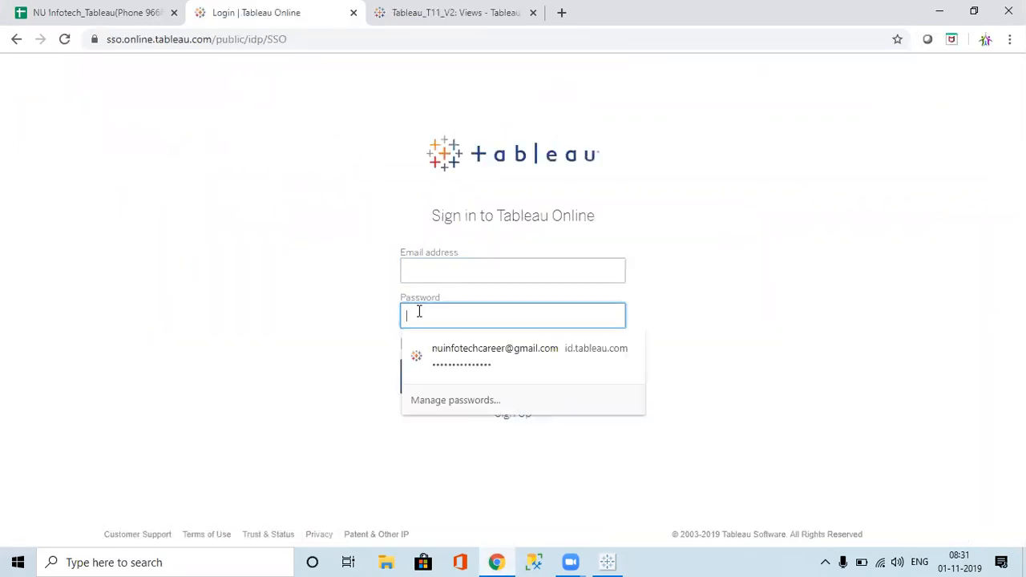
pyautogui.hotkey('ctrl', 'v')
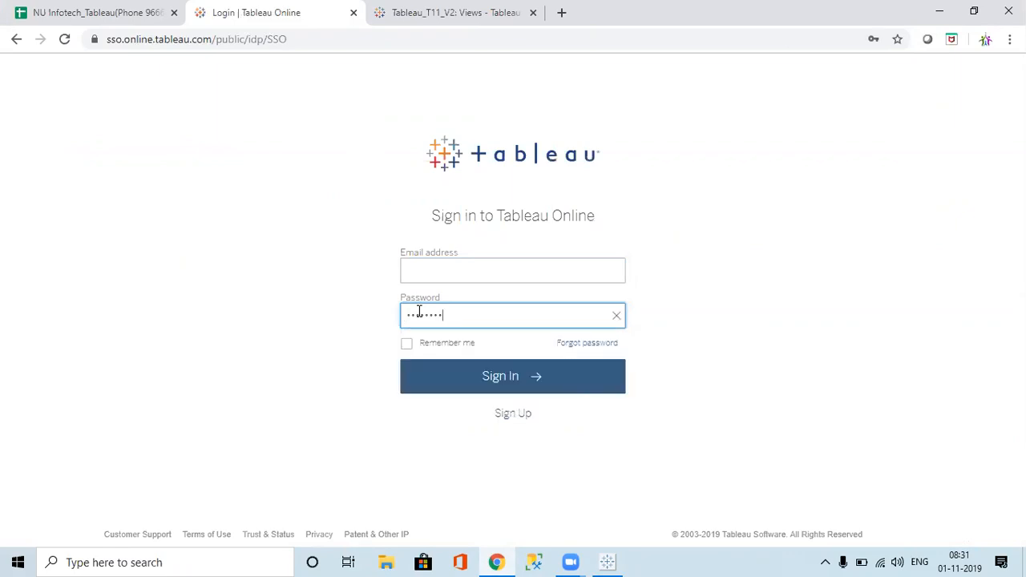
pyautogui.click(435, 270)
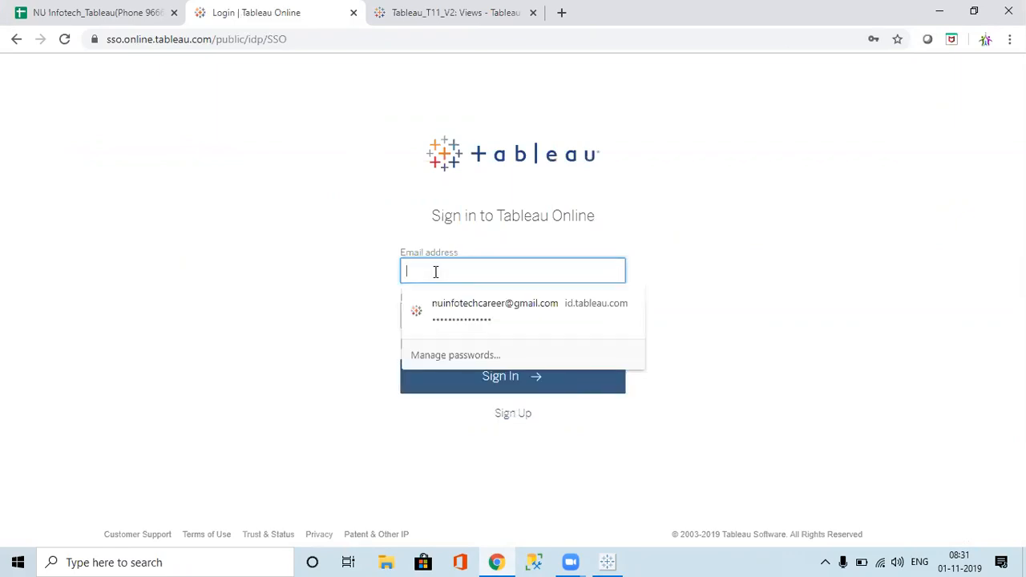
pyautogui.click(522, 34)
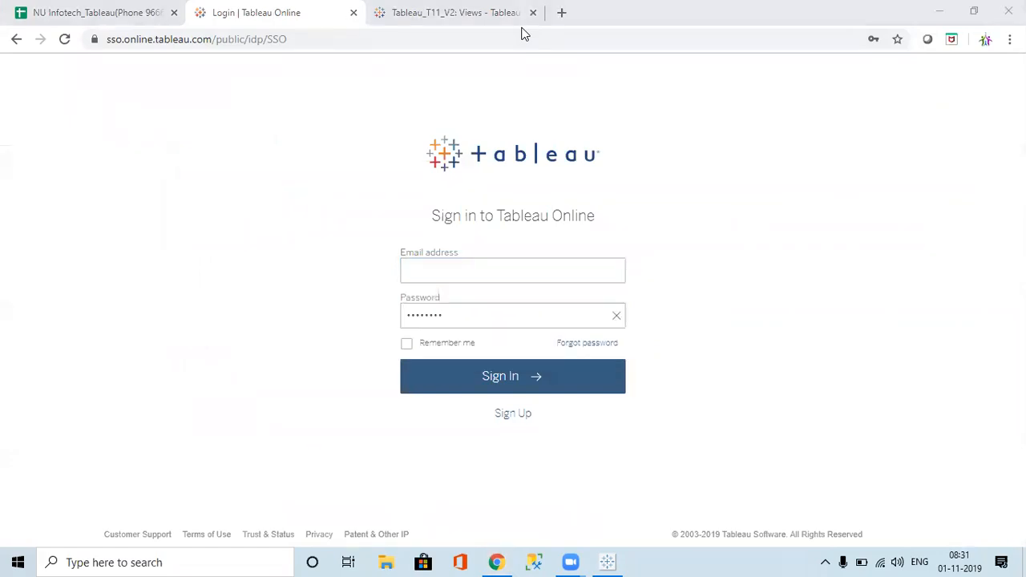
pyautogui.click(275, 100)
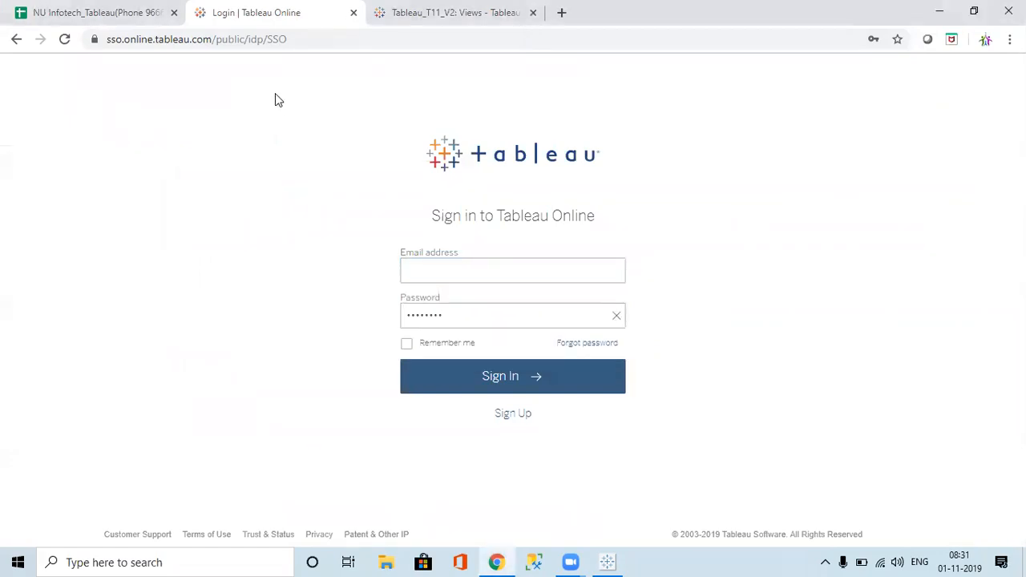
pyautogui.click(525, 123)
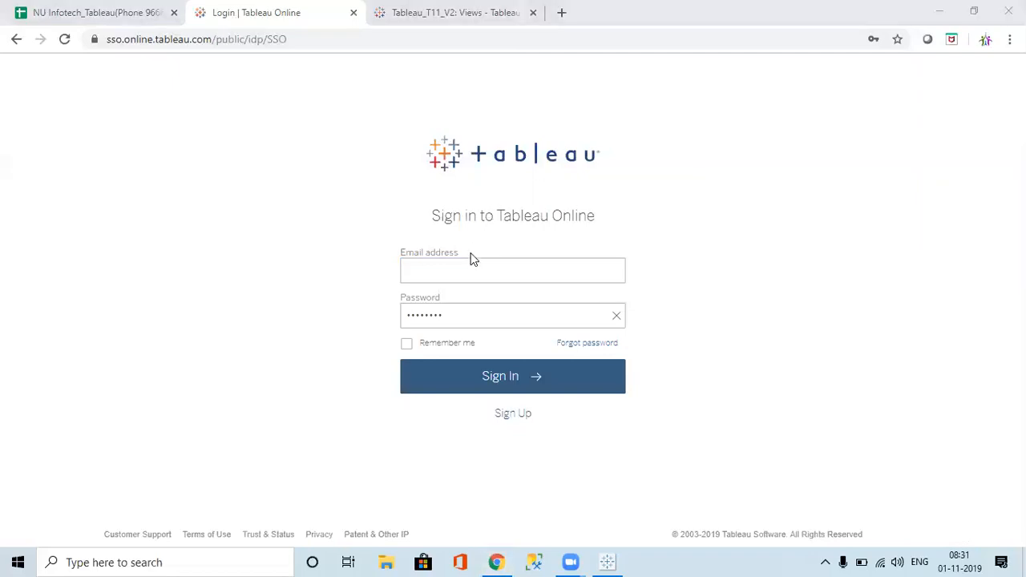
pyautogui.click(459, 271)
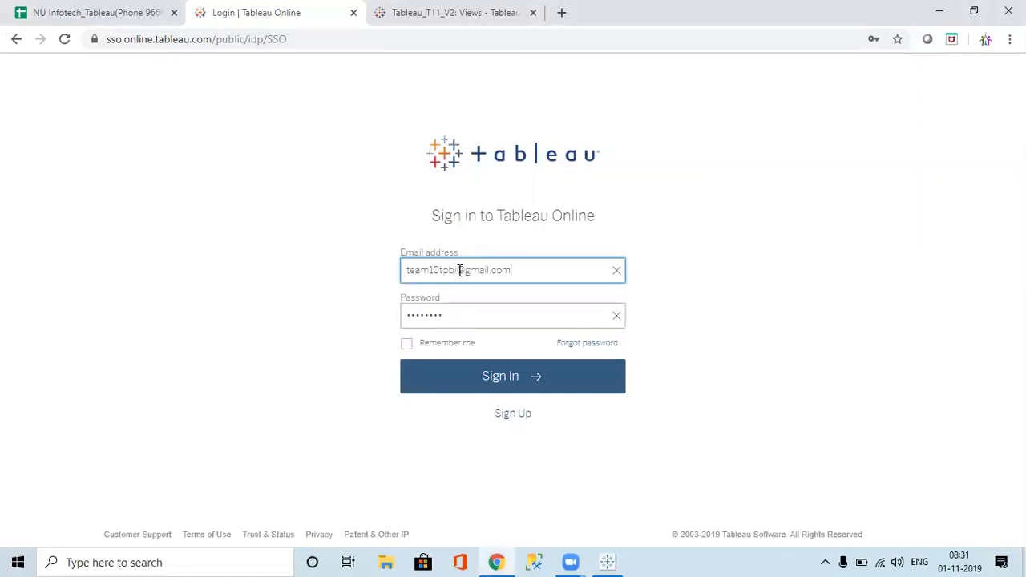
pyautogui.click(406, 346)
pyautogui.click(406, 349)
pyautogui.click(470, 379)
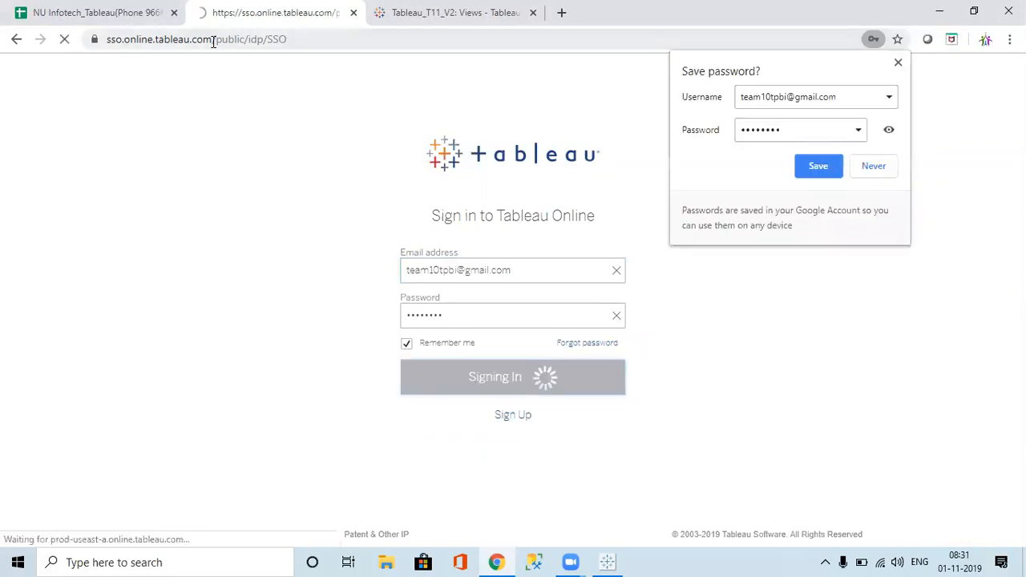
pyautogui.click(815, 165)
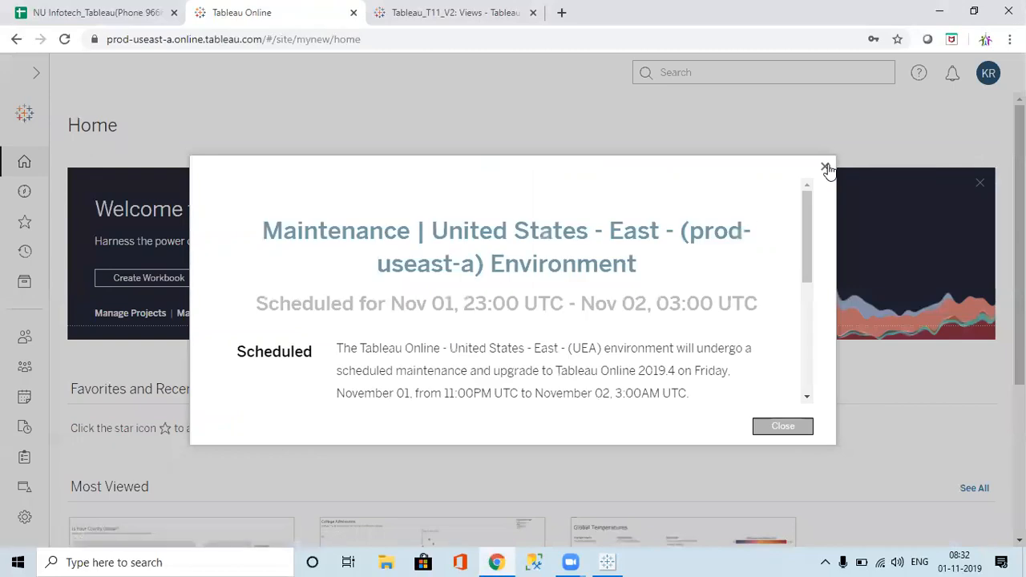
# Step: Dismiss the maintenance notice and open Tableau_T11_V2 via Explore > default
pyautogui.click(788, 433)
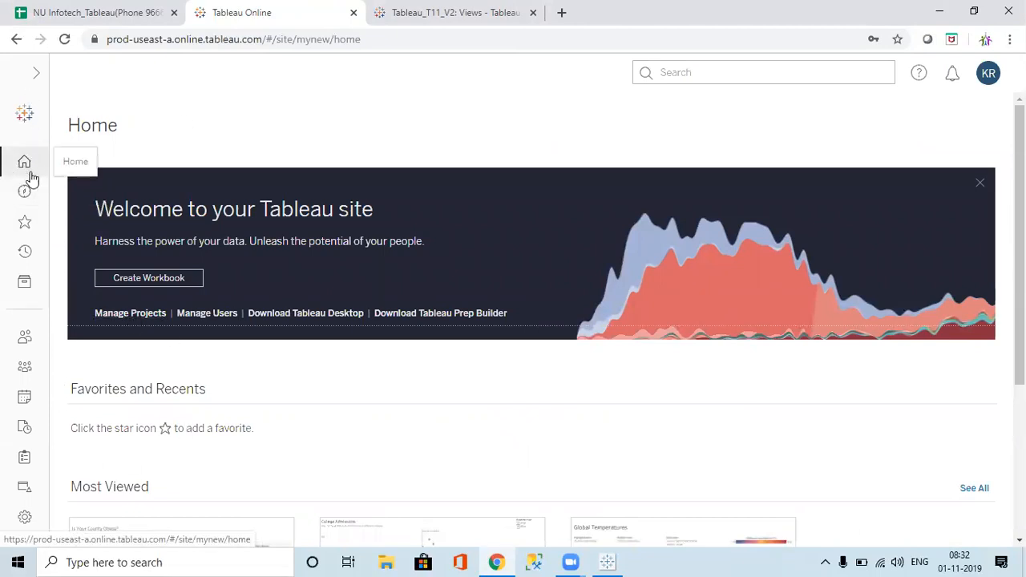
pyautogui.click(25, 206)
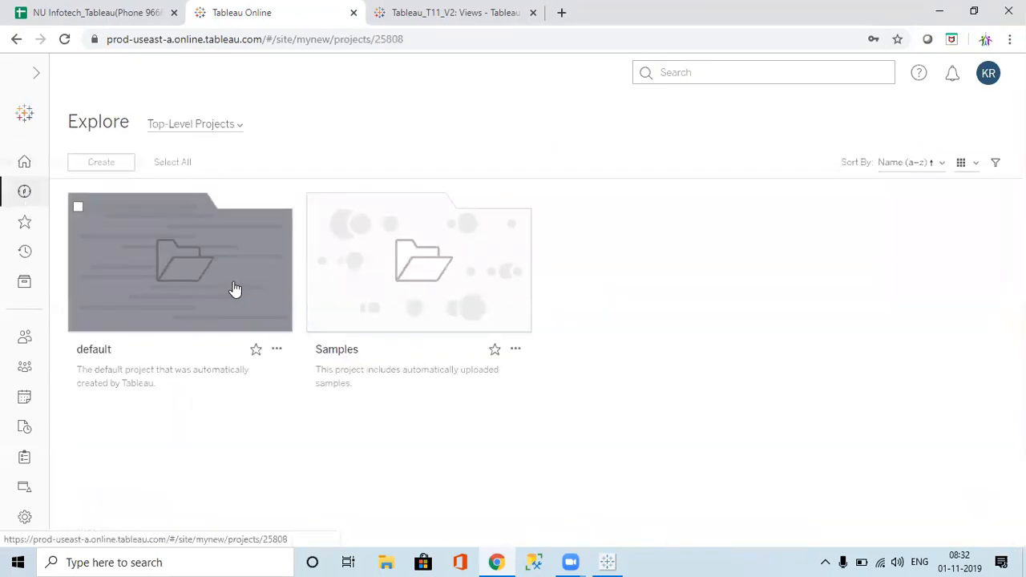
pyautogui.click(233, 289)
pyautogui.click(187, 311)
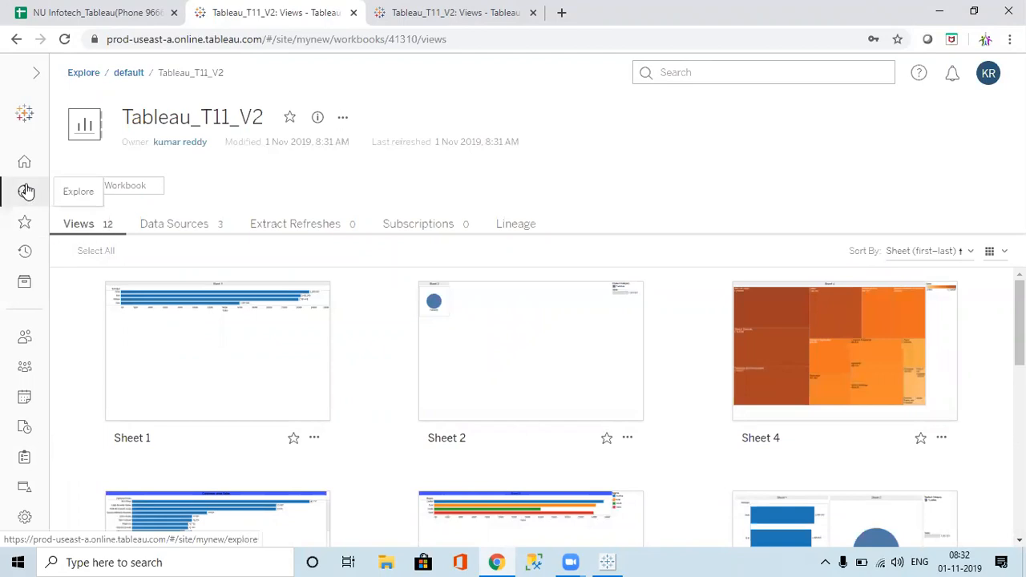
# Step: Look at the Recents and External Assets pages, ending on the Users list
pyautogui.click(29, 254)
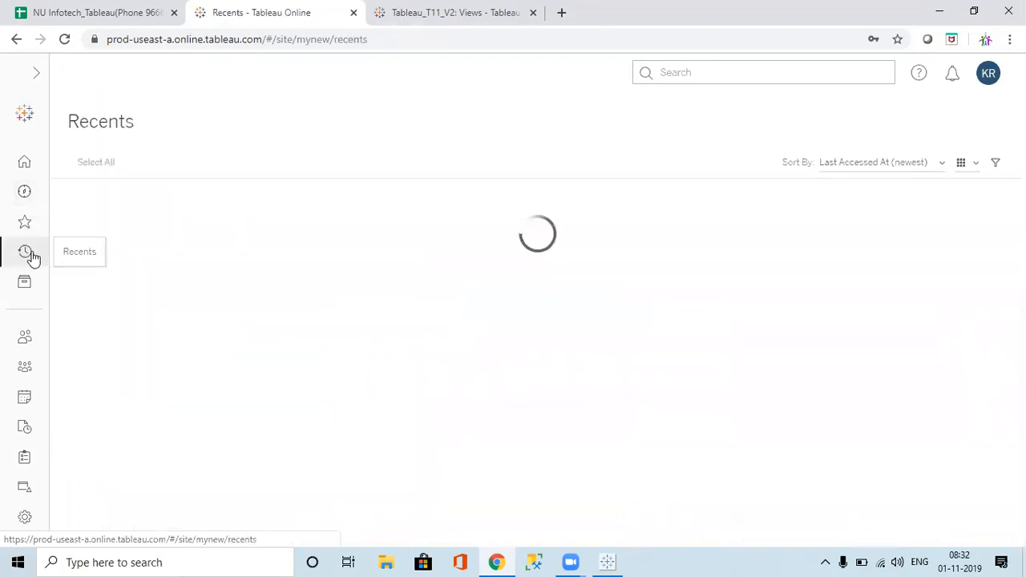
pyautogui.click(30, 297)
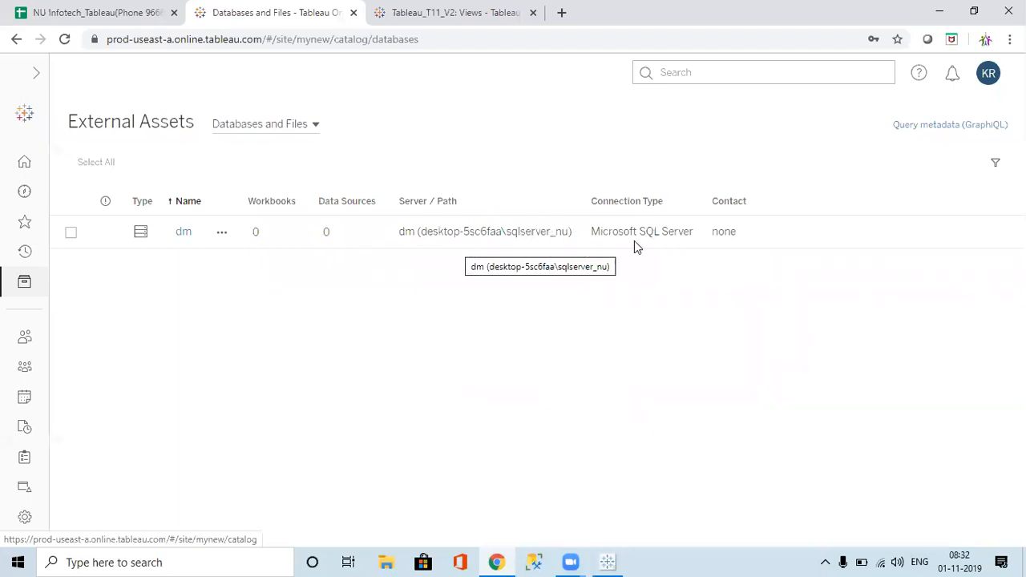
pyautogui.click(23, 345)
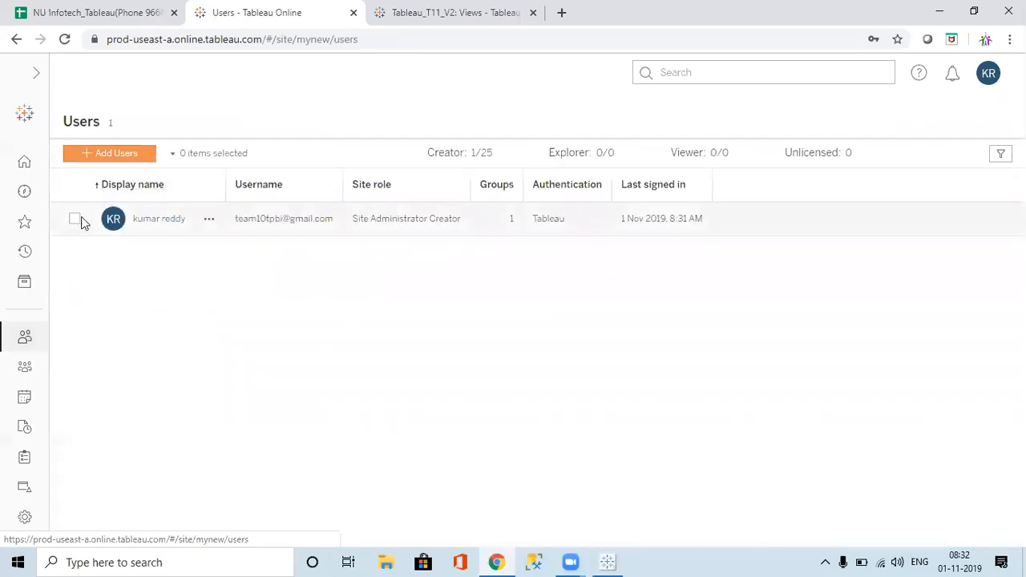
# Step: Start inviting a user by e-mail address and enter the invitee's e-mail address
pyautogui.click(110, 158)
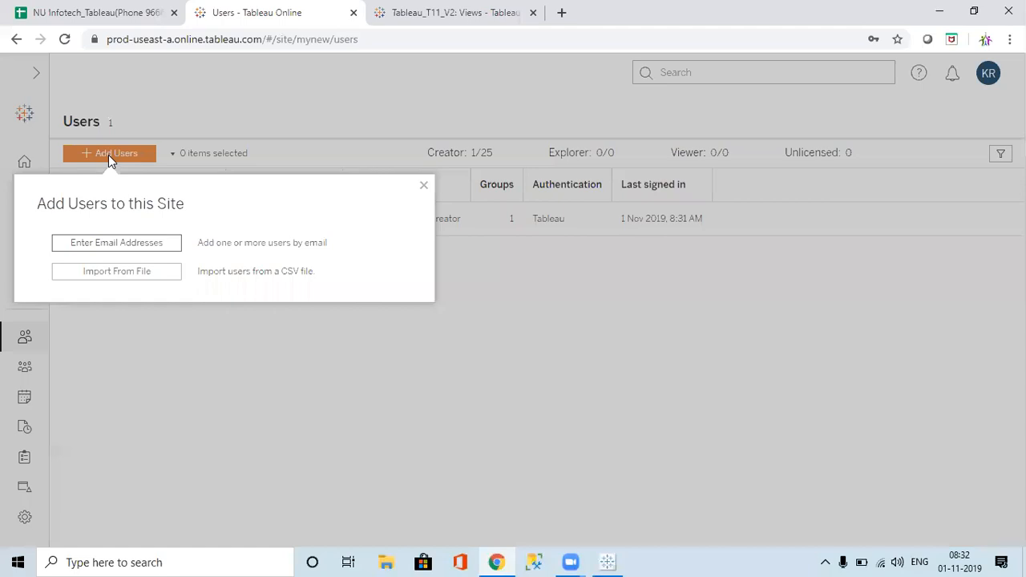
pyautogui.click(423, 186)
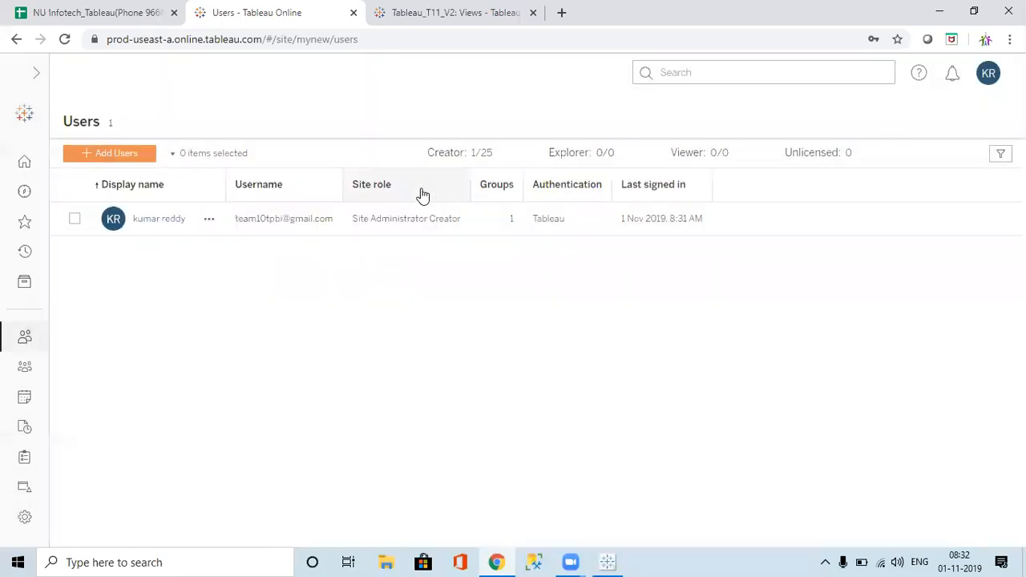
pyautogui.click(109, 159)
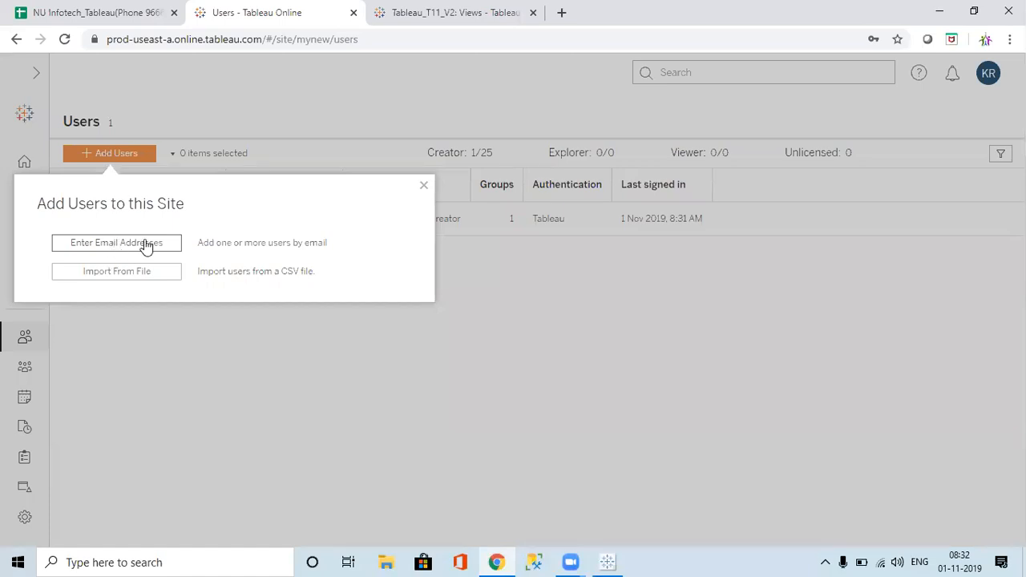
pyautogui.click(421, 187)
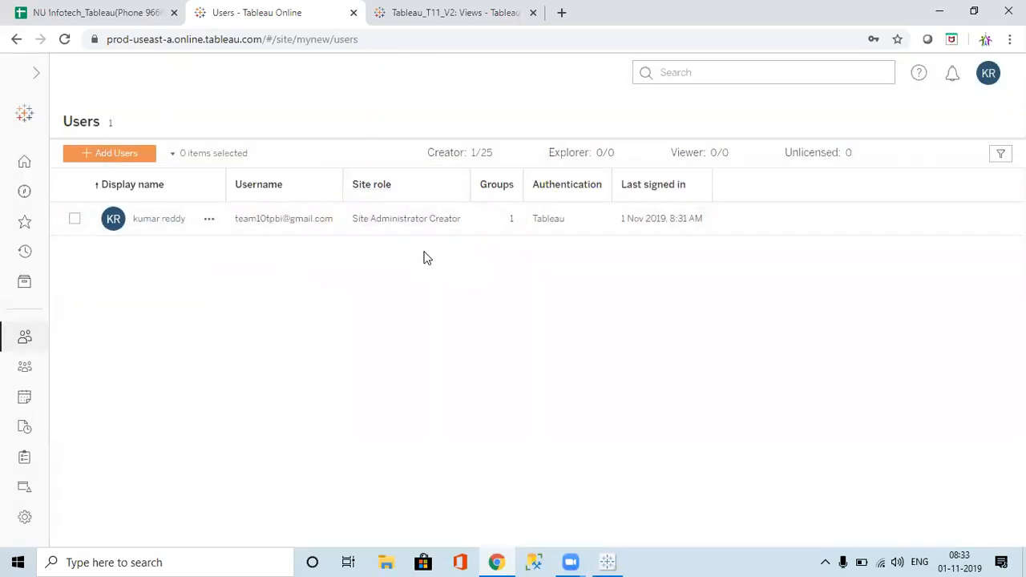
pyautogui.click(104, 154)
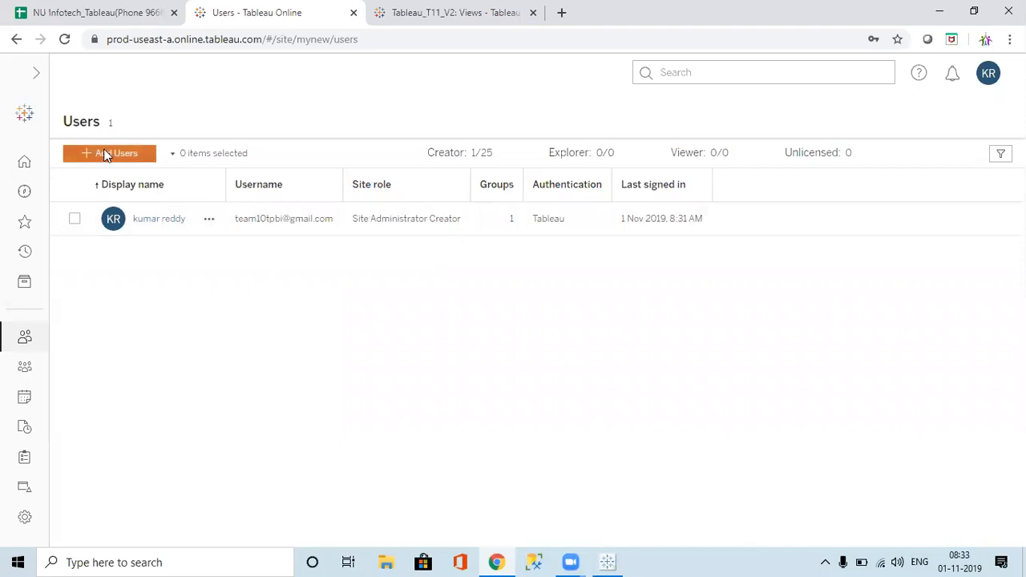
pyautogui.click(125, 244)
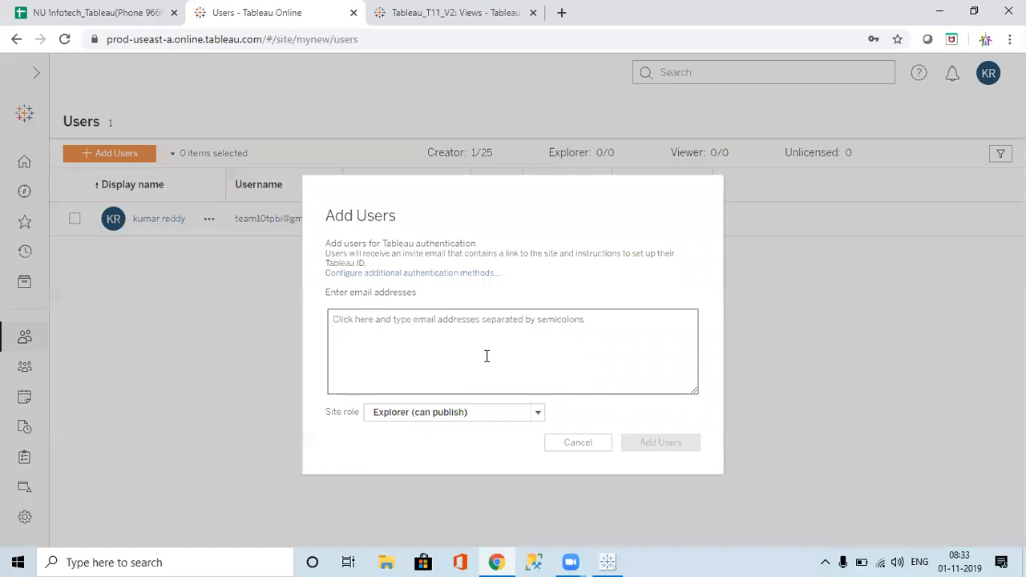
pyautogui.click(486, 356)
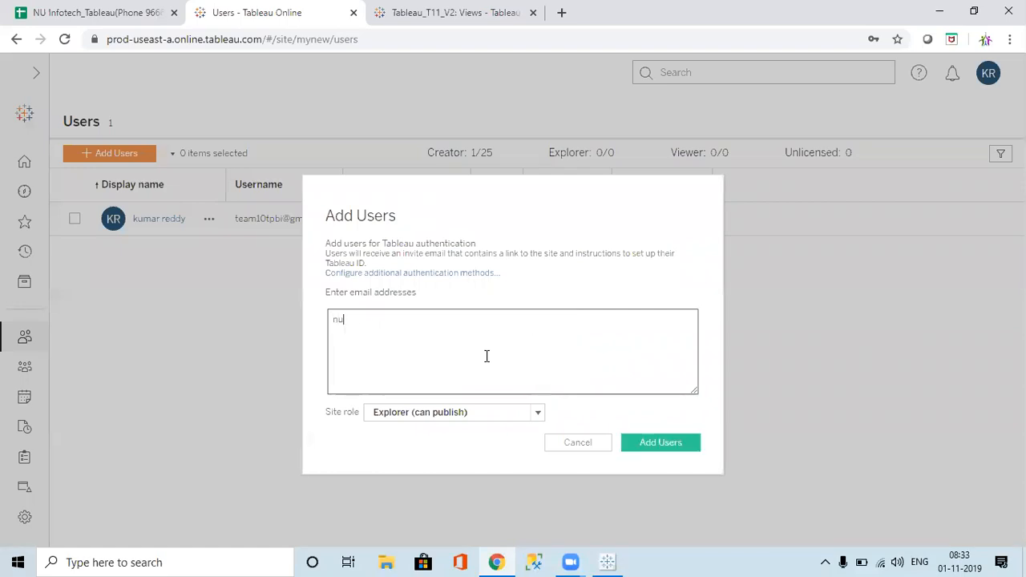
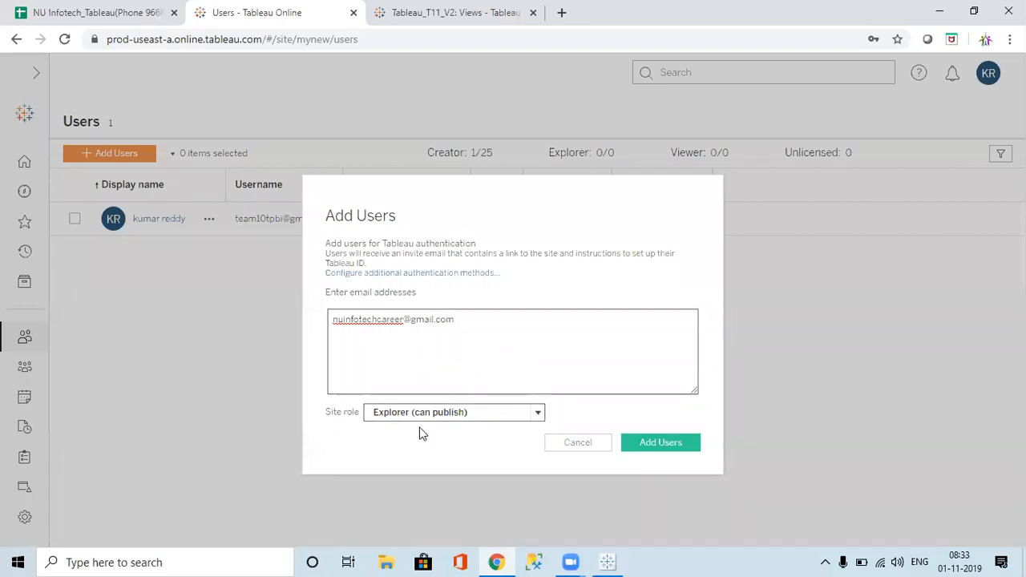
# Step: Give the invitee the Site Administrator Creator site role
pyautogui.click(536, 416)
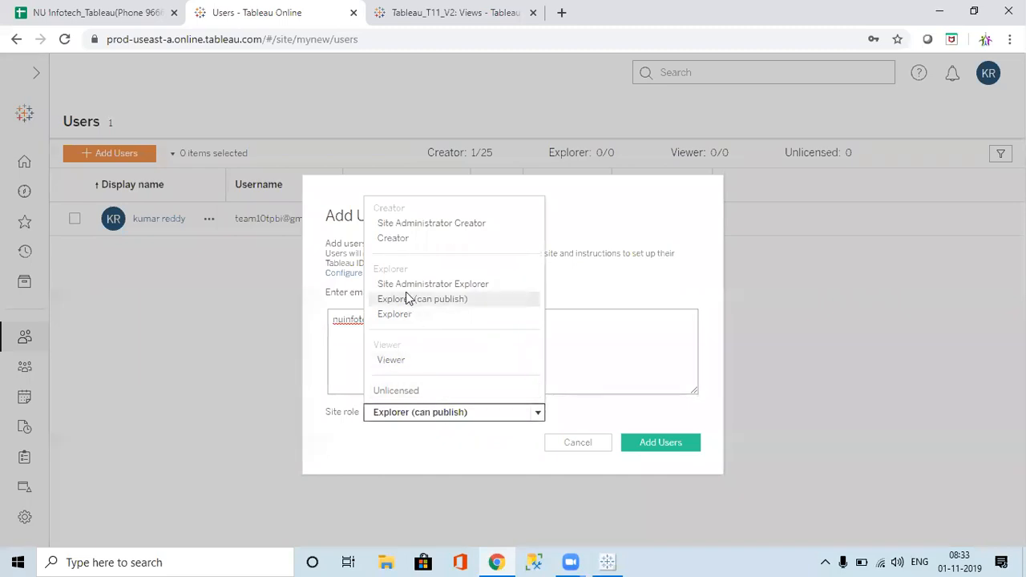
pyautogui.click(465, 418)
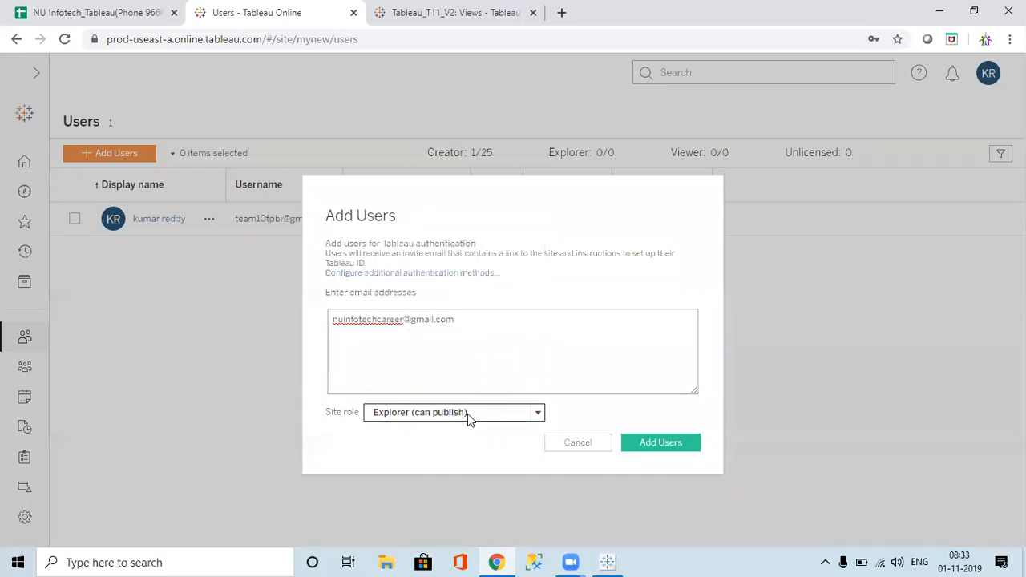
pyautogui.click(468, 414)
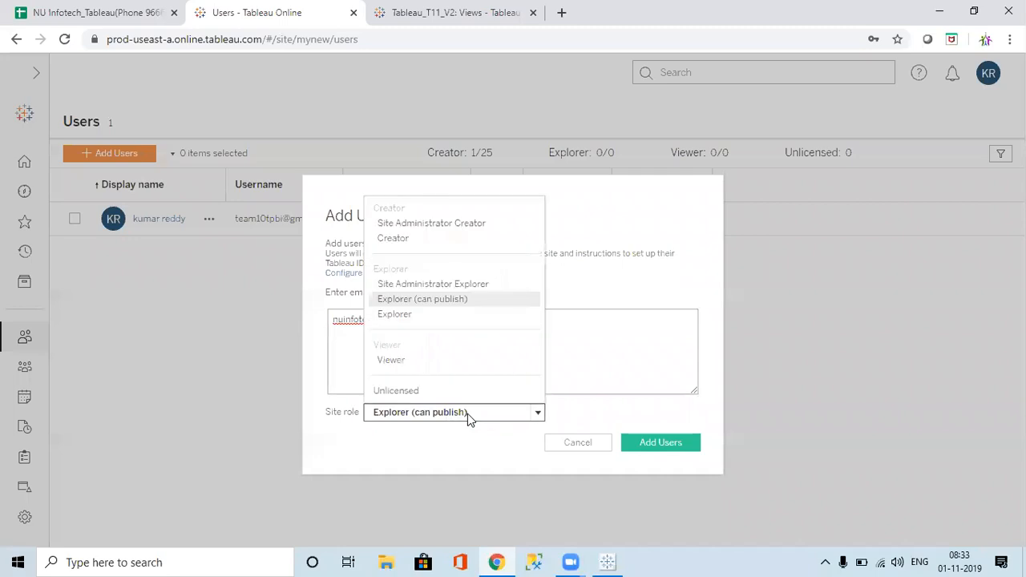
pyautogui.click(407, 225)
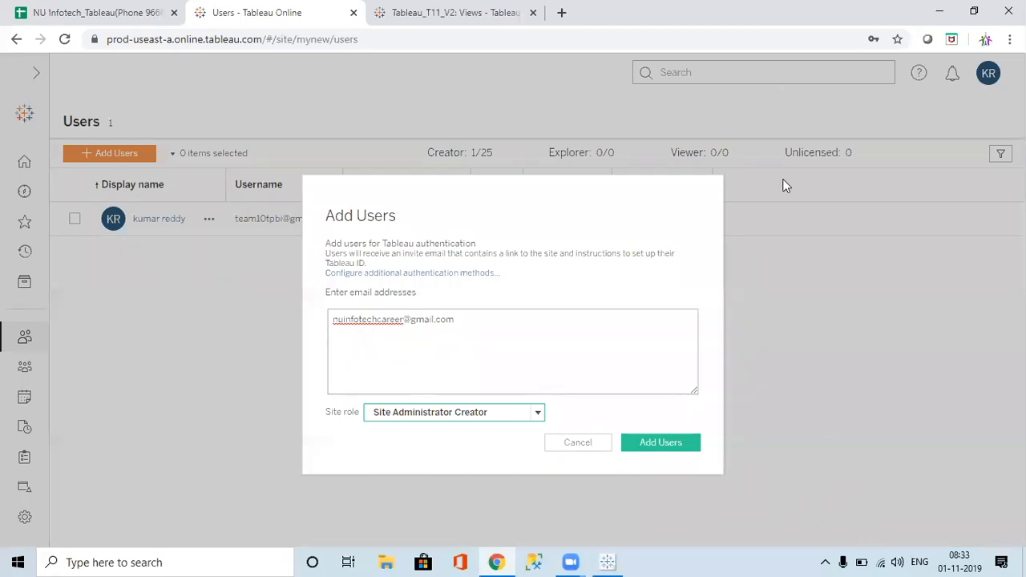
pyautogui.click(786, 93)
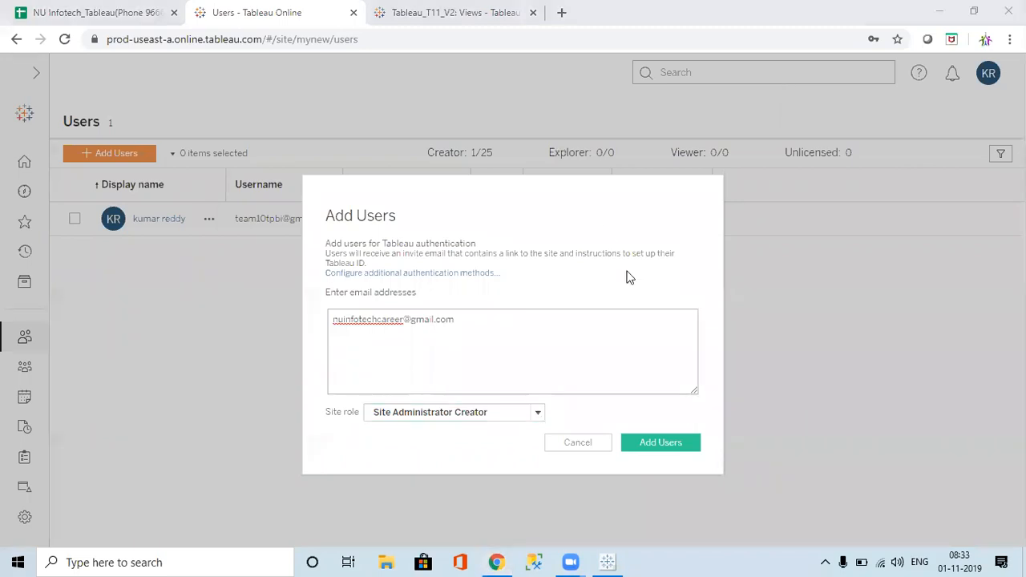
pyautogui.moveTo(883, 558)
# Step: Connect Windows Wi-Fi to the NU info tech network from the tray
pyautogui.click(882, 558)
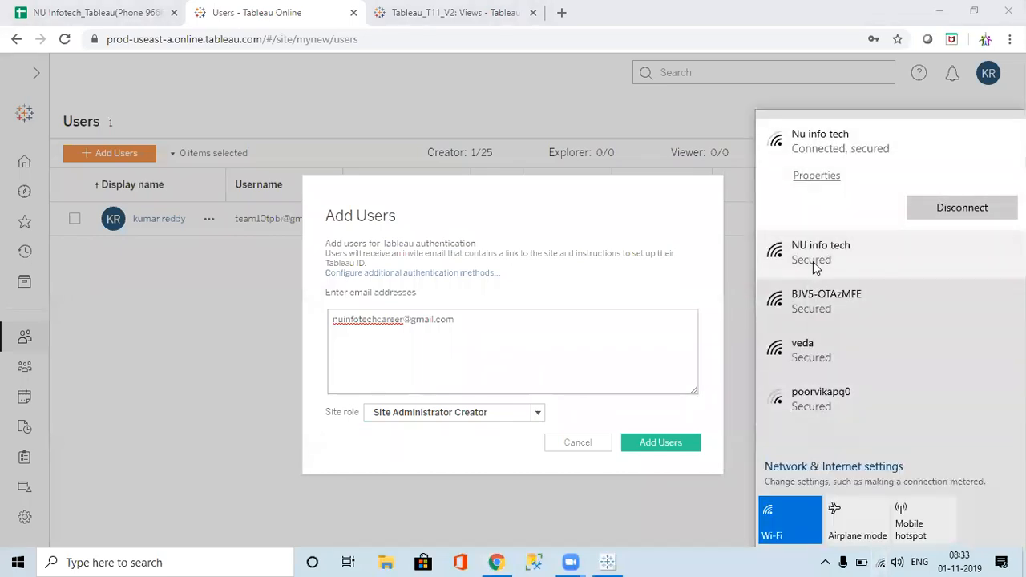
pyautogui.click(817, 263)
pyautogui.click(921, 261)
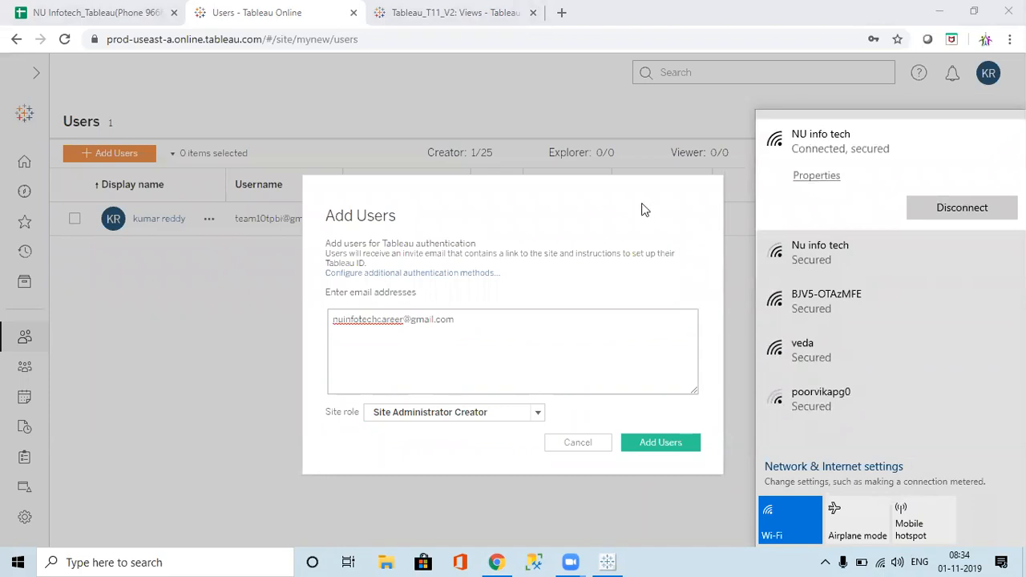
pyautogui.click(644, 209)
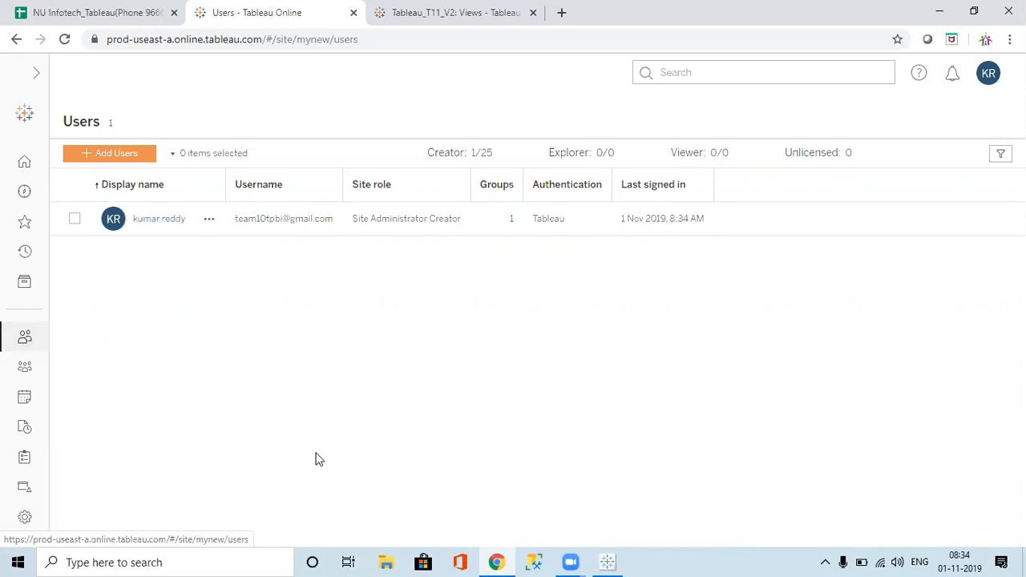
# Step: Close the microphone Settings window and go to the Tableau Online Groups page
pyautogui.click(843, 560)
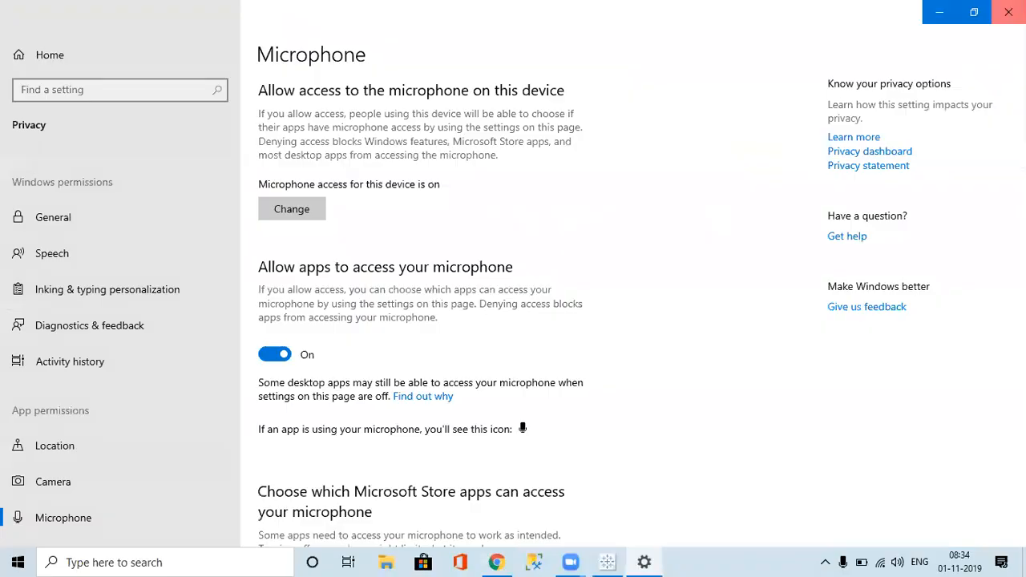
pyautogui.click(1008, 12)
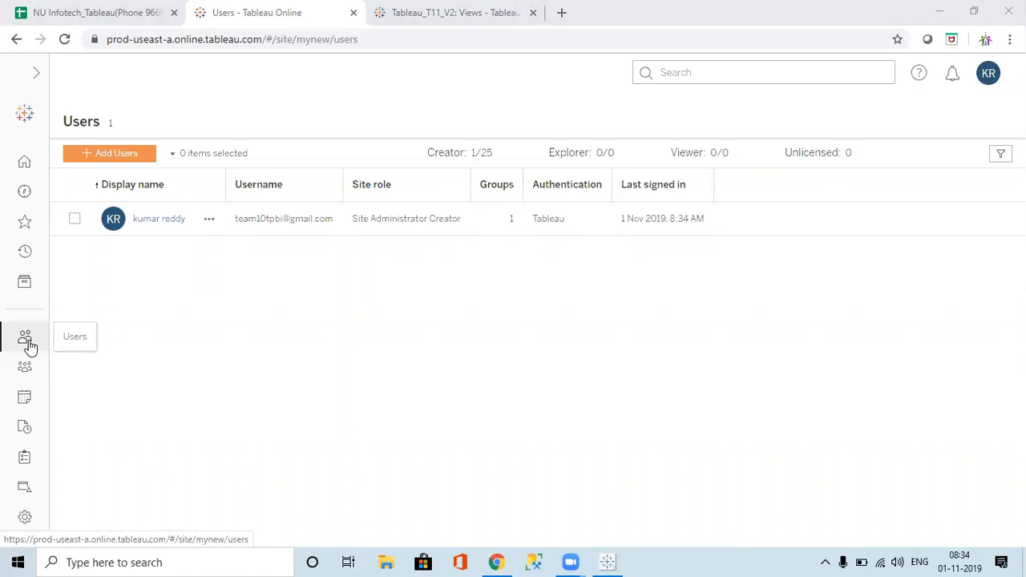
pyautogui.click(24, 372)
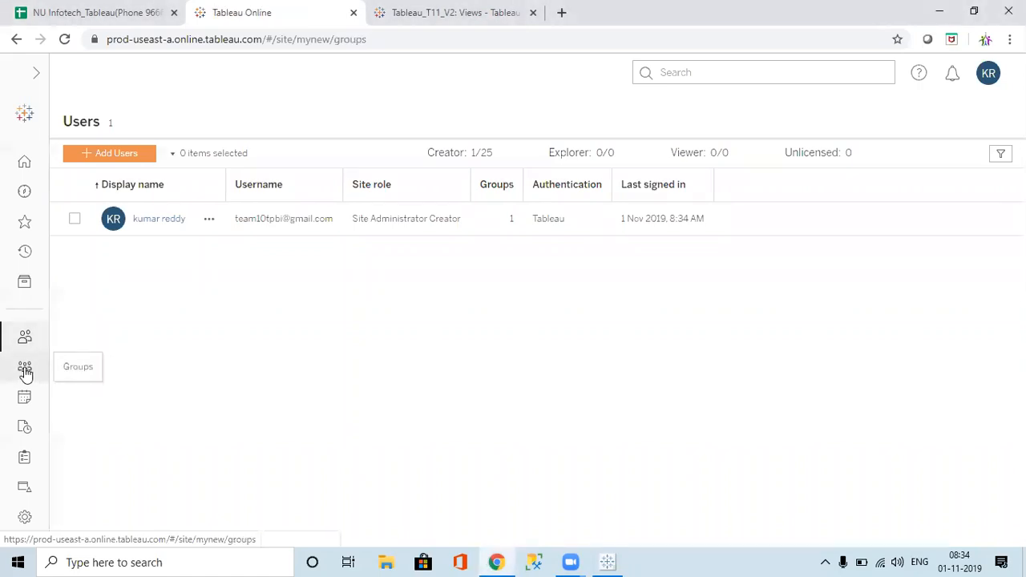